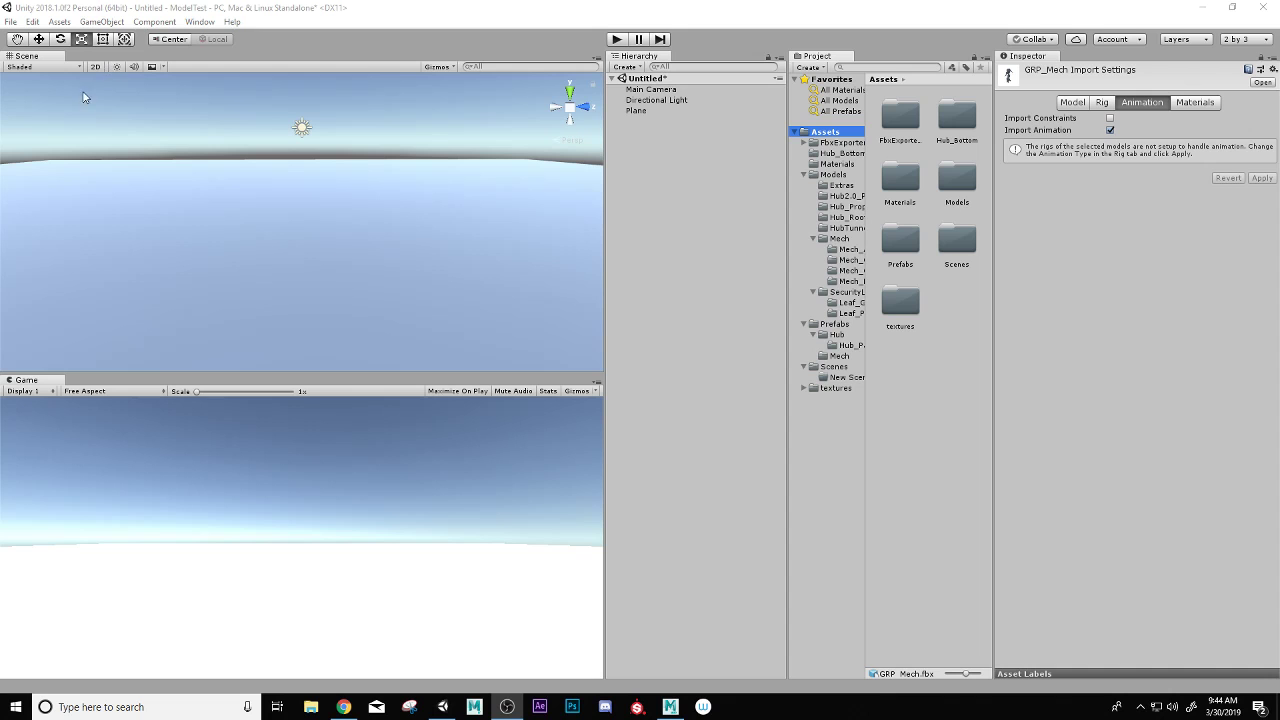
# Import the AnimatedAsset model file from the desktop into the project's Models folder and maximize the Unity window.
pyautogui.moveTo(670, 11); pyautogui.dragTo(640, 159)
pyautogui.click(638, 34)
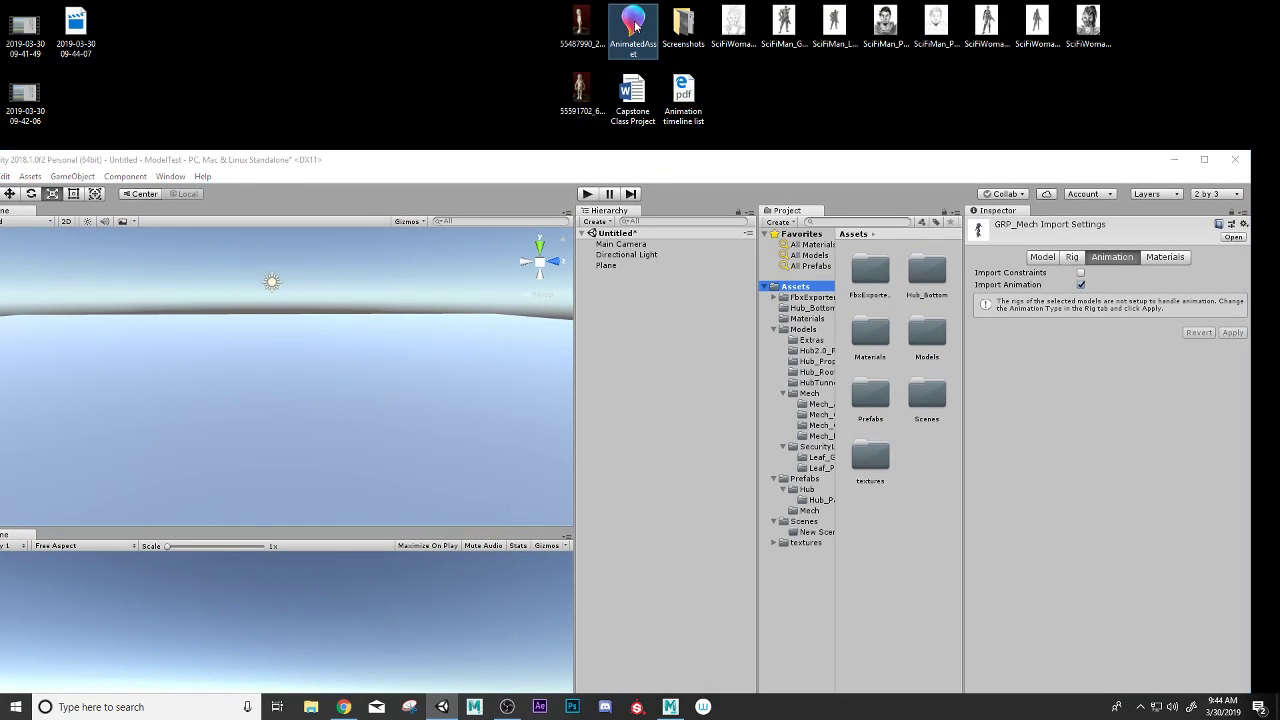
pyautogui.moveTo(638, 22); pyautogui.dragTo(812, 332)
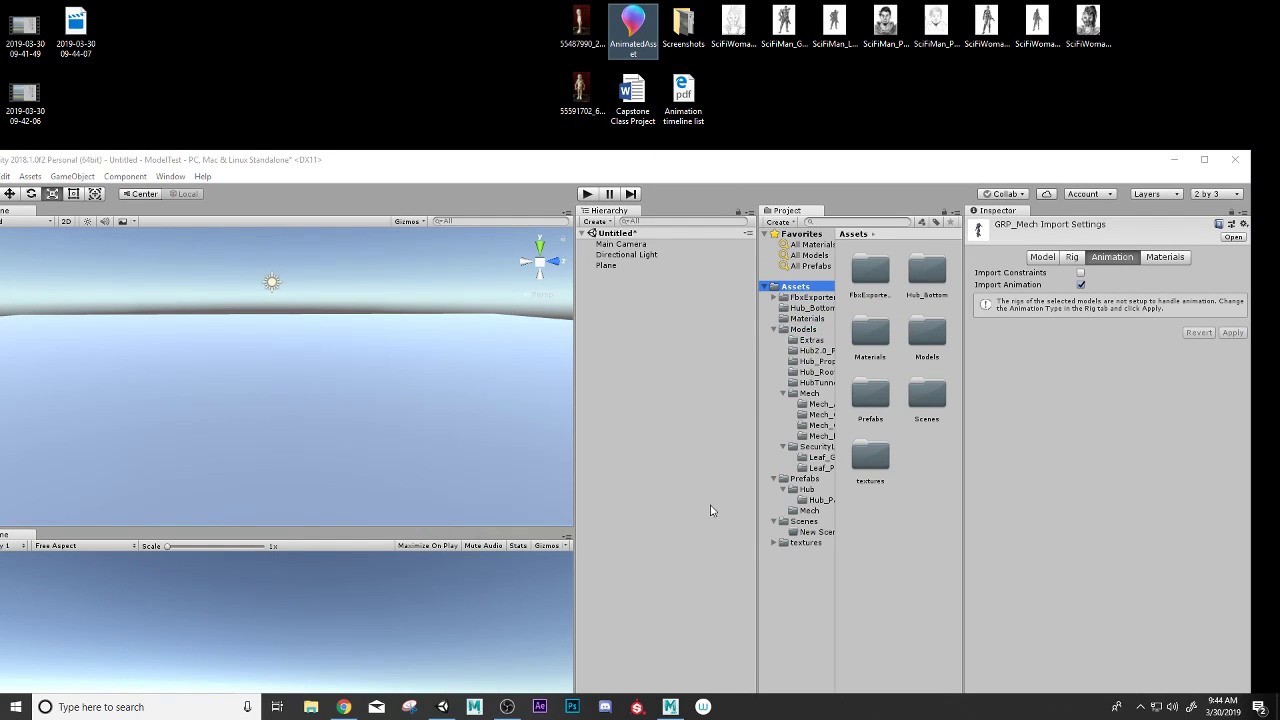
pyautogui.click(809, 332)
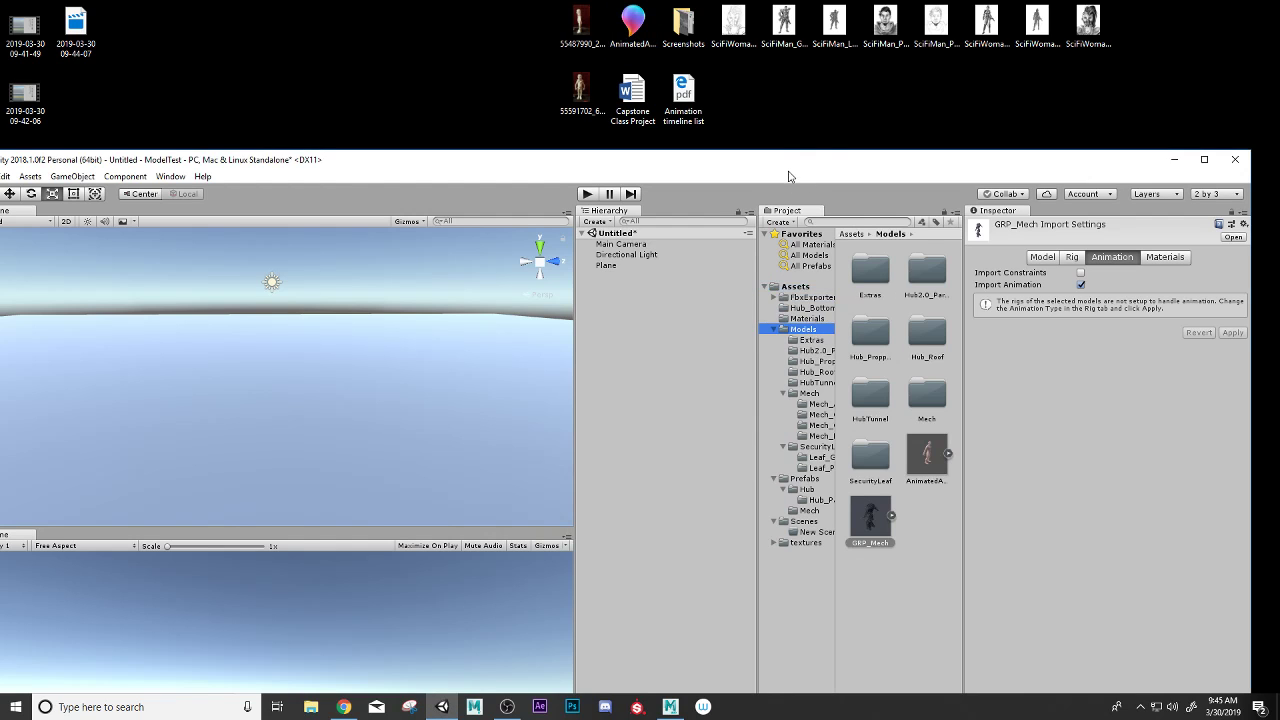
pyautogui.click(1204, 159)
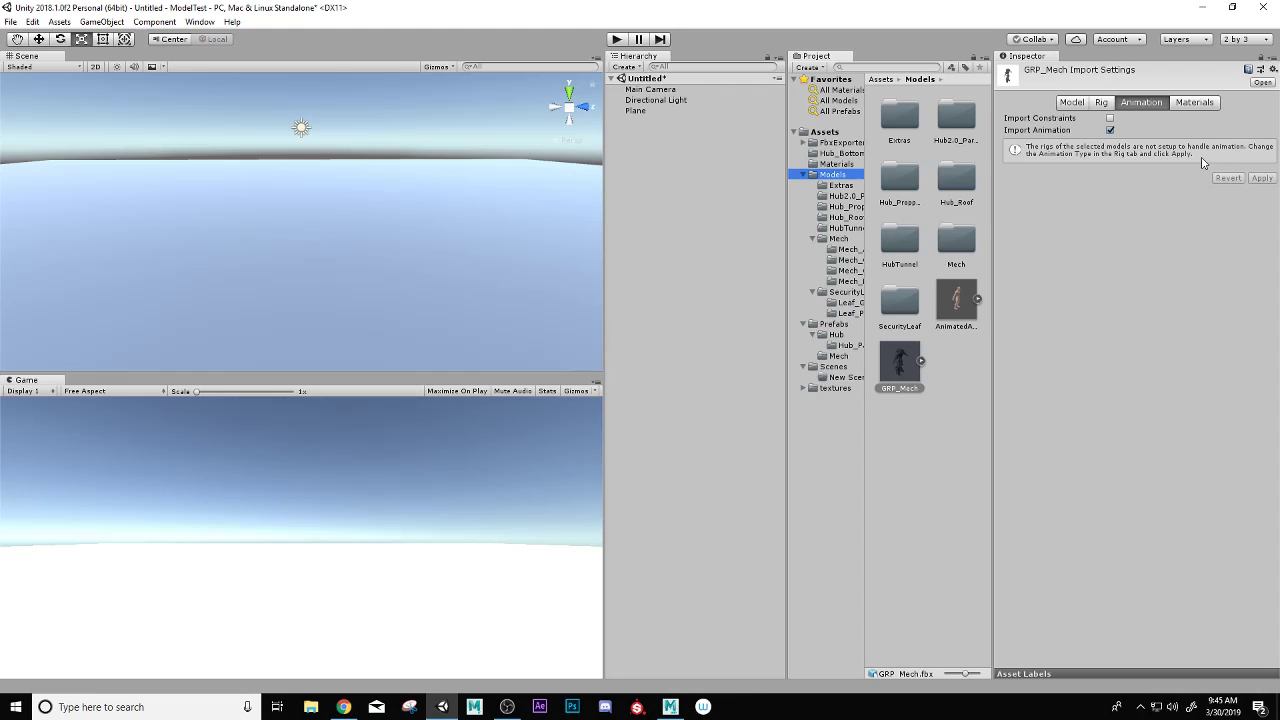
# Review the Model, Rig and Animation import settings of AnimatedAsset and expand its animation preview.
pyautogui.click(955, 300)
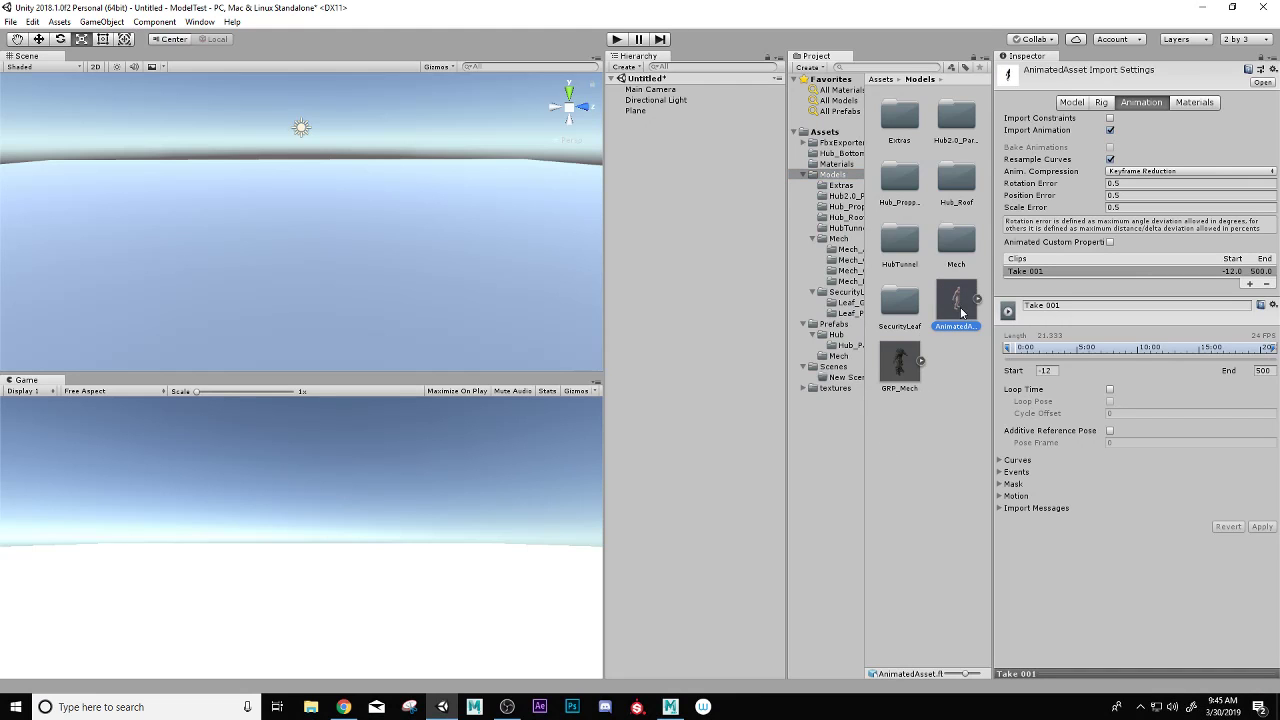
pyautogui.click(1072, 103)
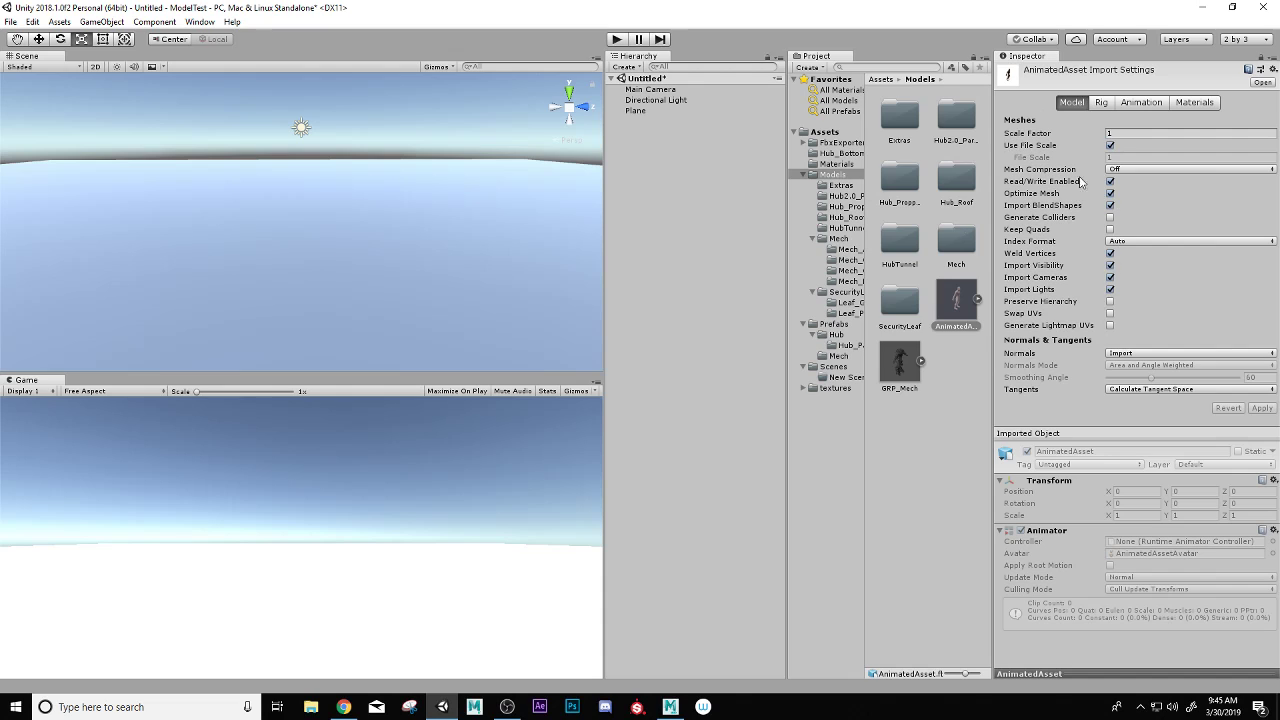
pyautogui.click(1102, 102)
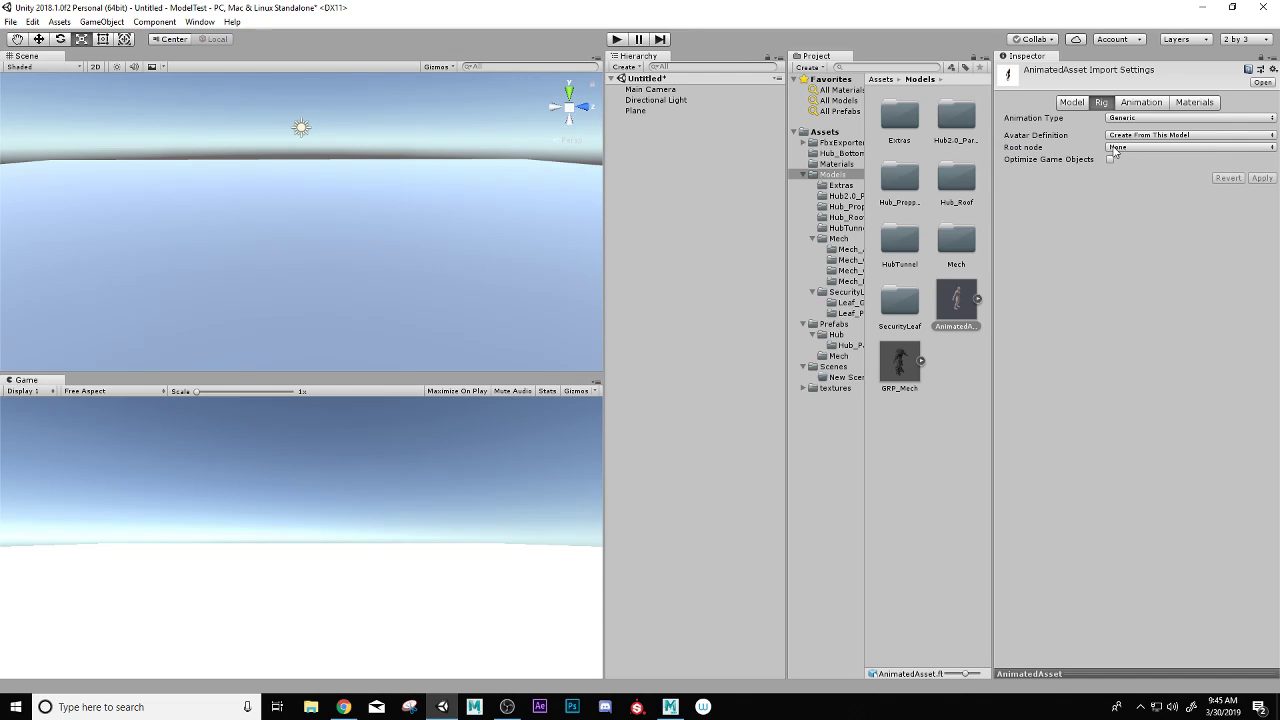
pyautogui.click(1141, 103)
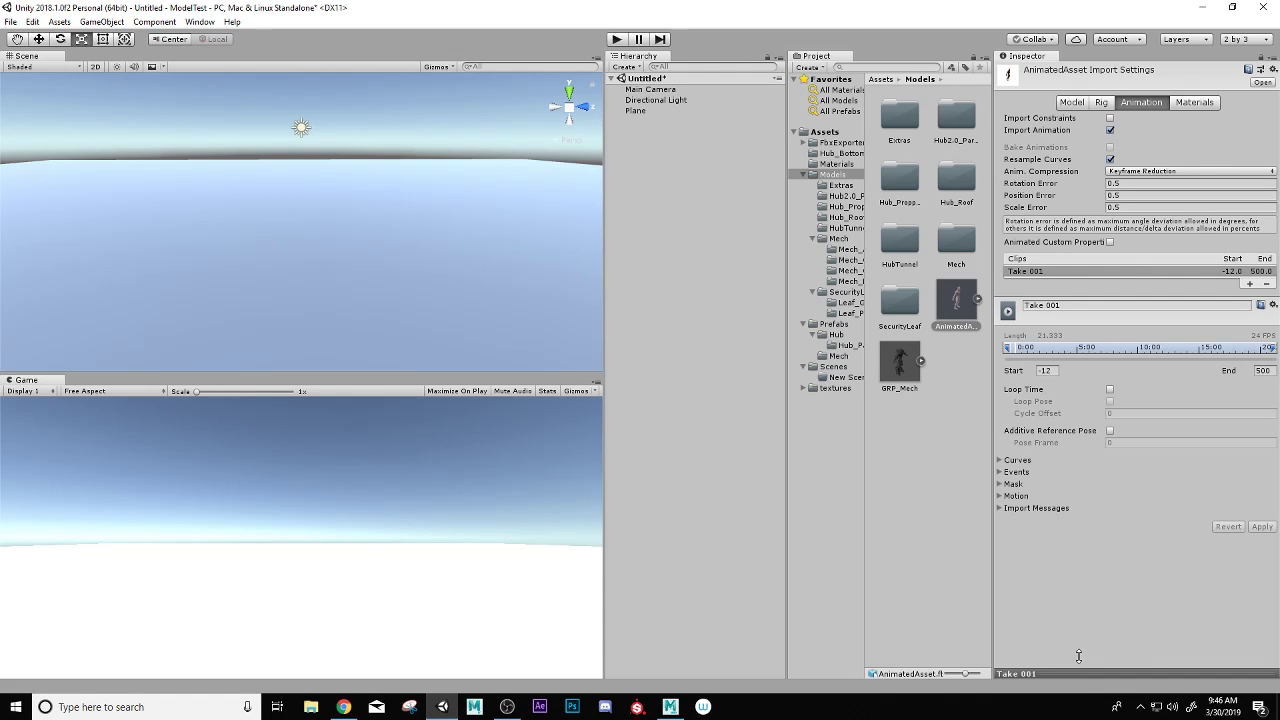
pyautogui.moveTo(1079, 656); pyautogui.dragTo(1088, 518)
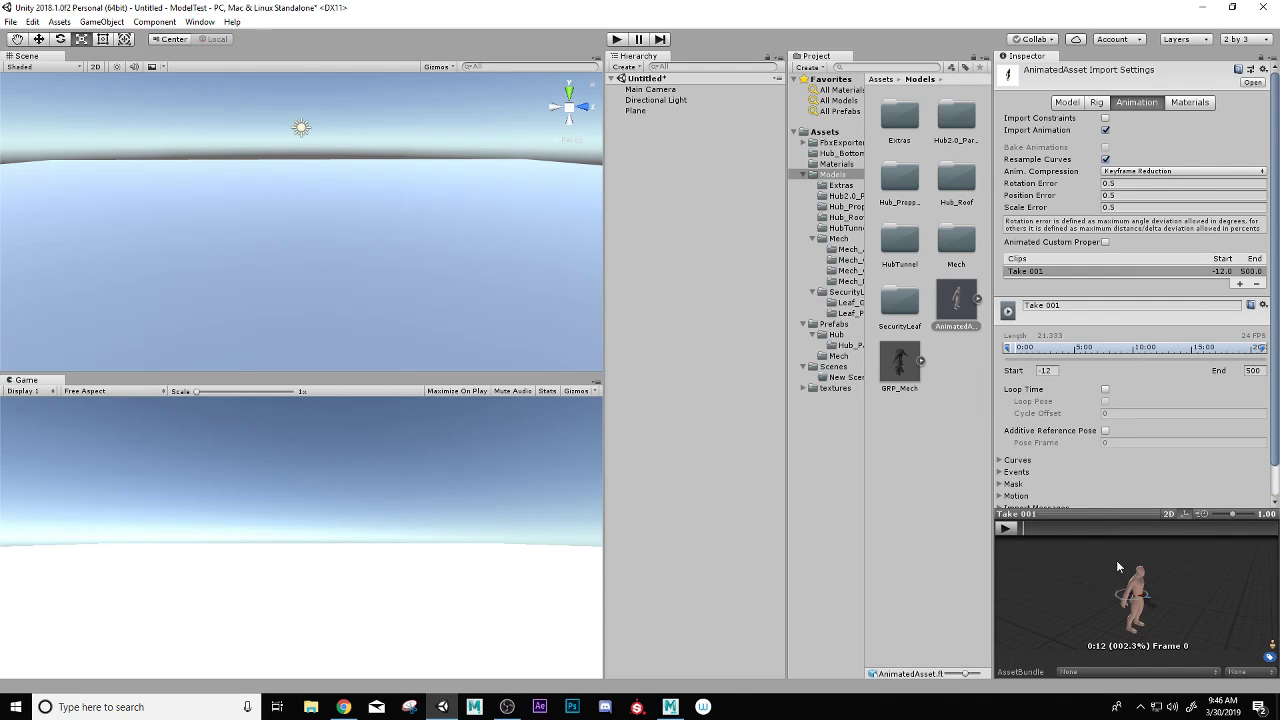
# Open the Animation timeline list PDF from the desktop in Microsoft Edge to read the clip names and frame ranges.
pyautogui.doubleClick(1091, 7)
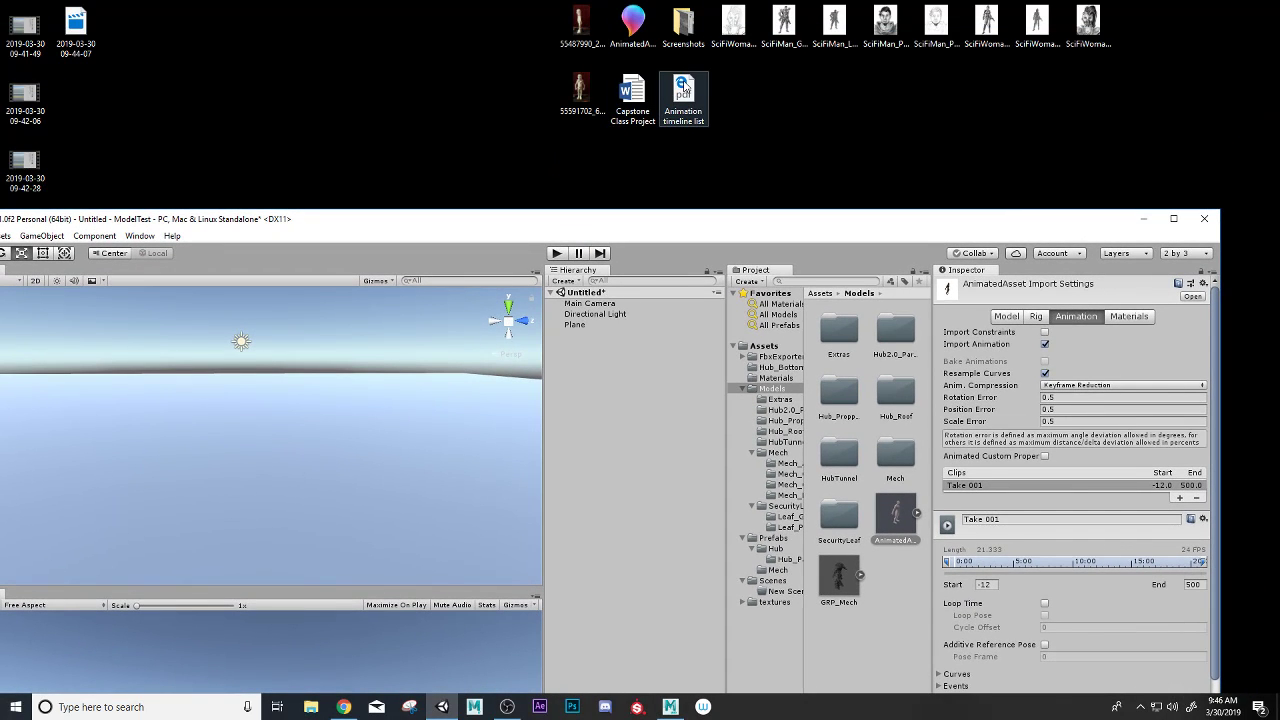
pyautogui.click(685, 89)
pyautogui.doubleClick(685, 89)
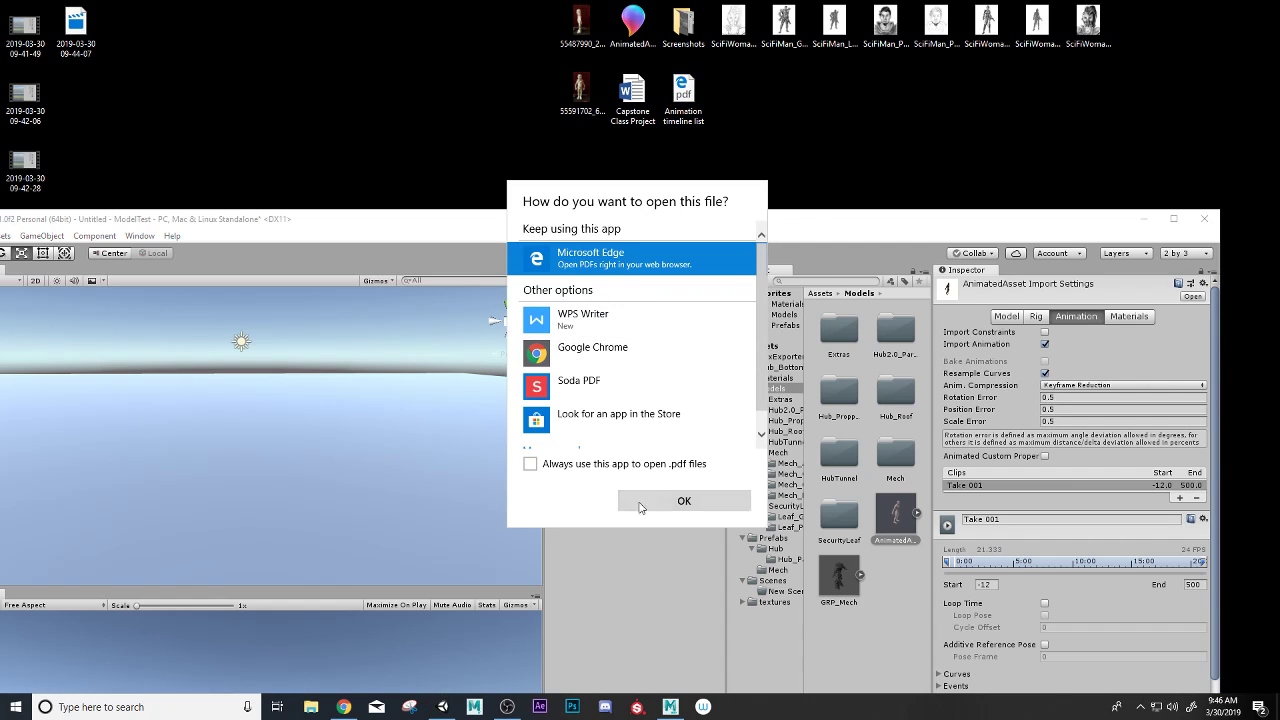
pyautogui.click(659, 494)
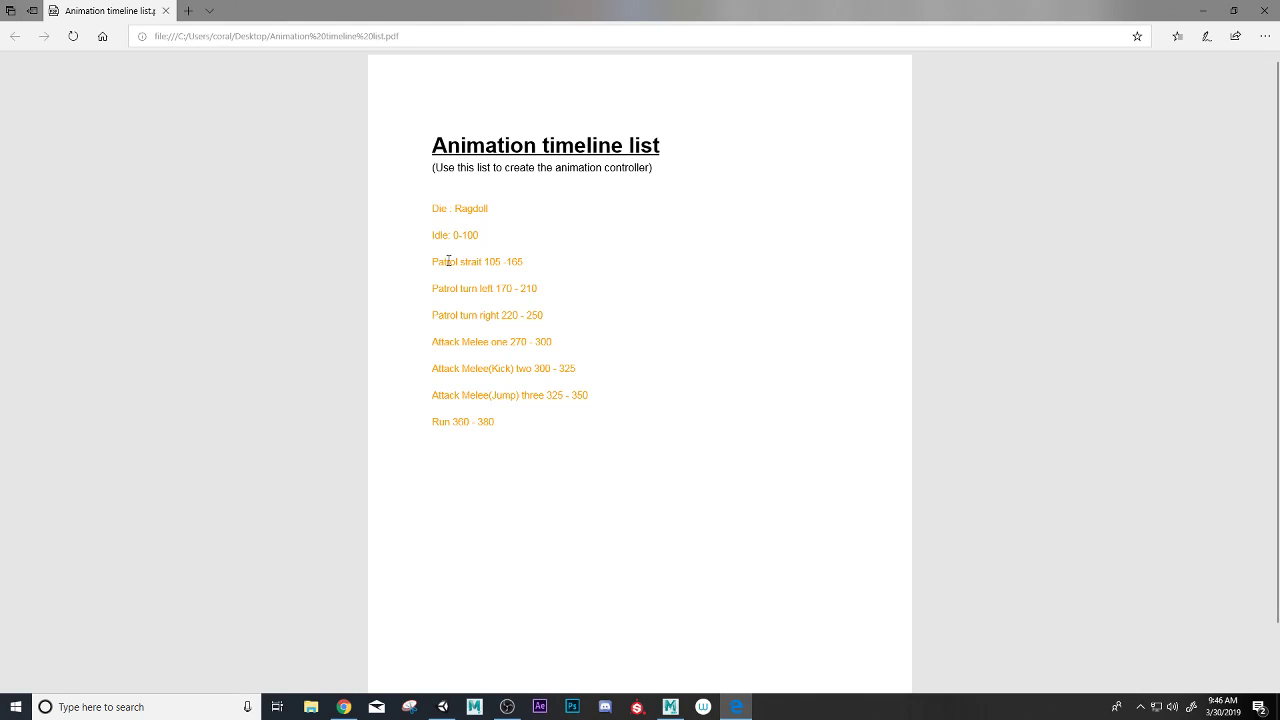
# Switch back to Unity and rename AnimatedAsset's Take 001 animation clip as Idle.
pyautogui.click(445, 710)
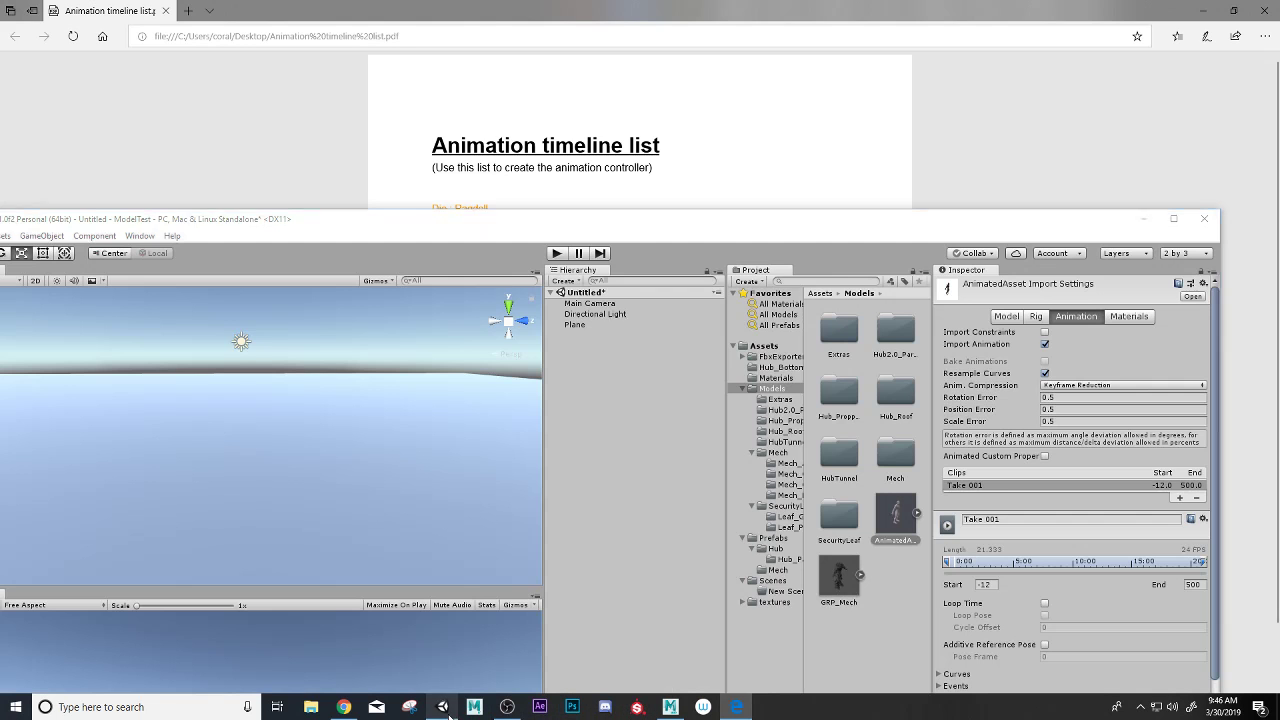
pyautogui.moveTo(915, 224); pyautogui.dragTo(937, 103)
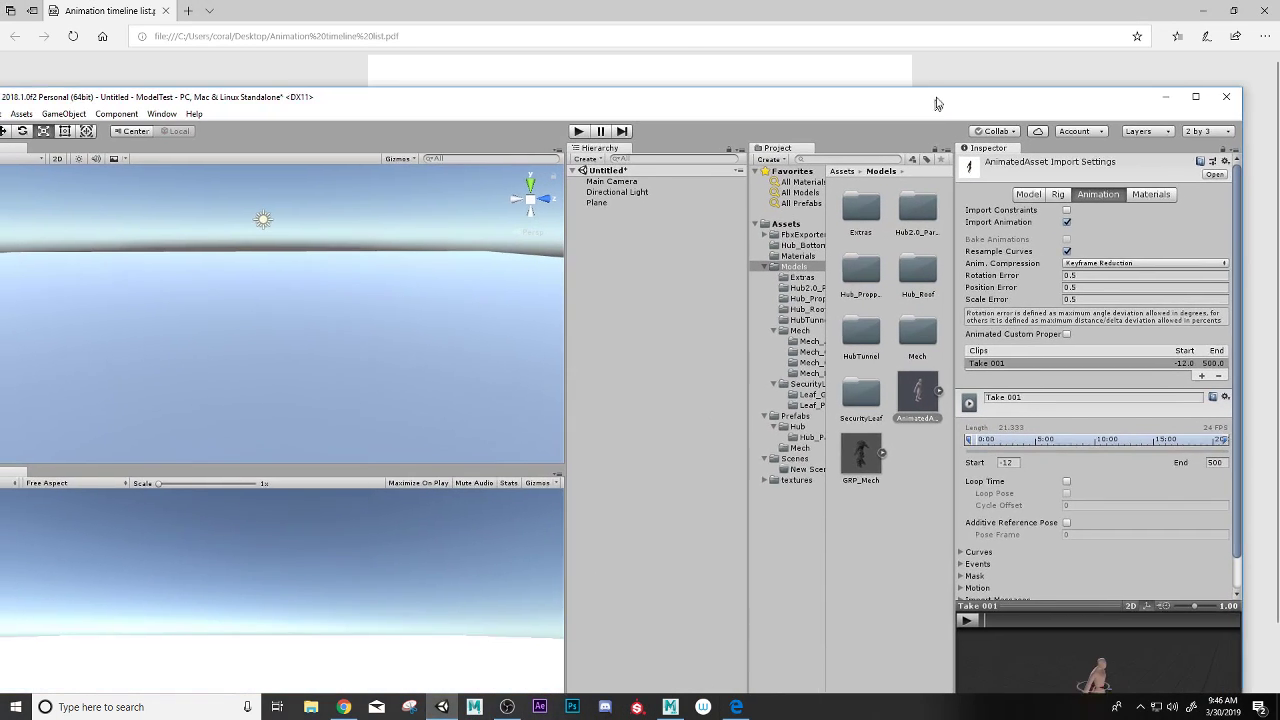
pyautogui.doubleClick(937, 103)
pyautogui.click(1046, 324)
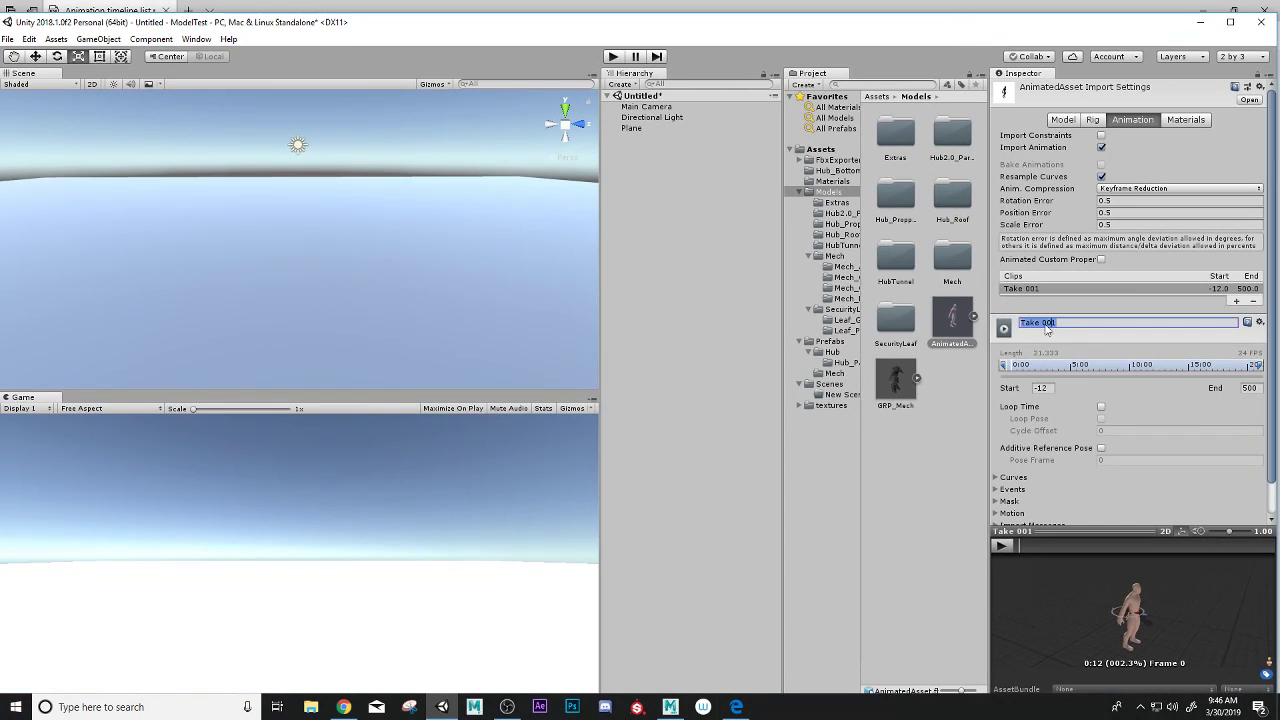
pyautogui.moveTo(1045, 325); pyautogui.dragTo(1002, 327)
pyautogui.write('Idle')
# Set the Idle clip's frame range to start at 0 and end at 100, and apply the import settings.
pyautogui.click(1048, 388)
pyautogui.write('0')
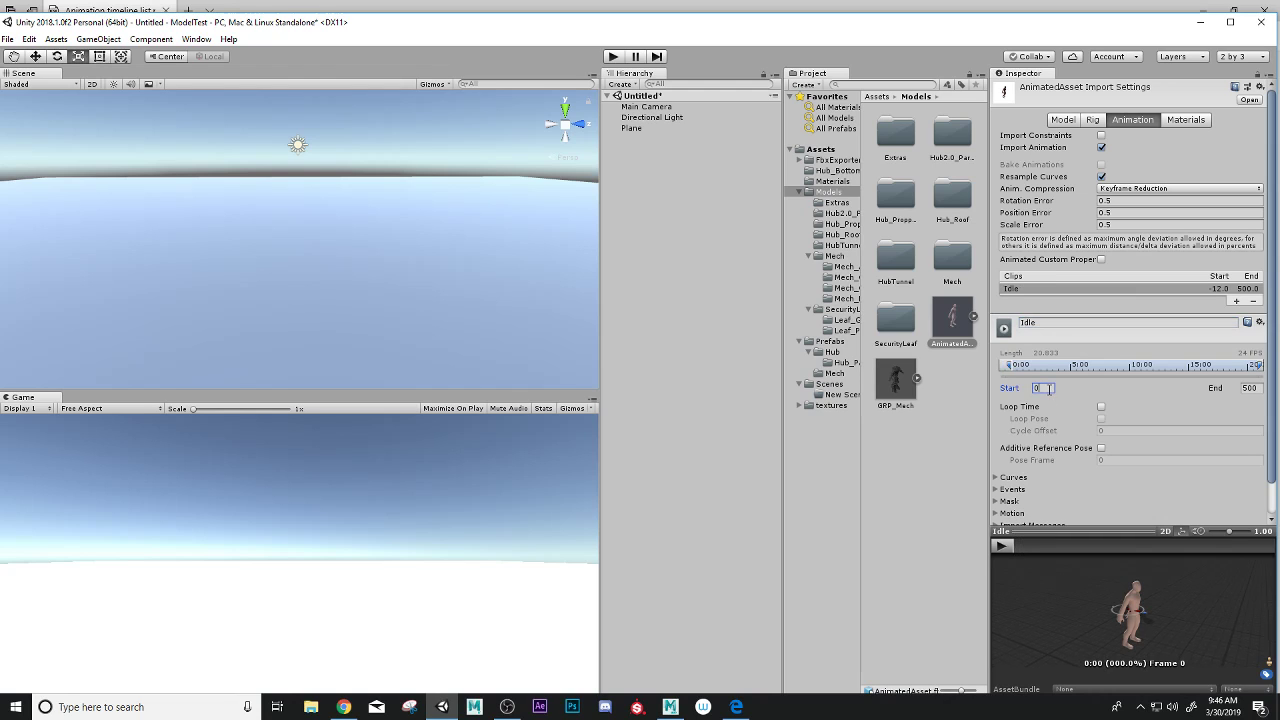
pyautogui.click(1256, 388)
pyautogui.write('100')
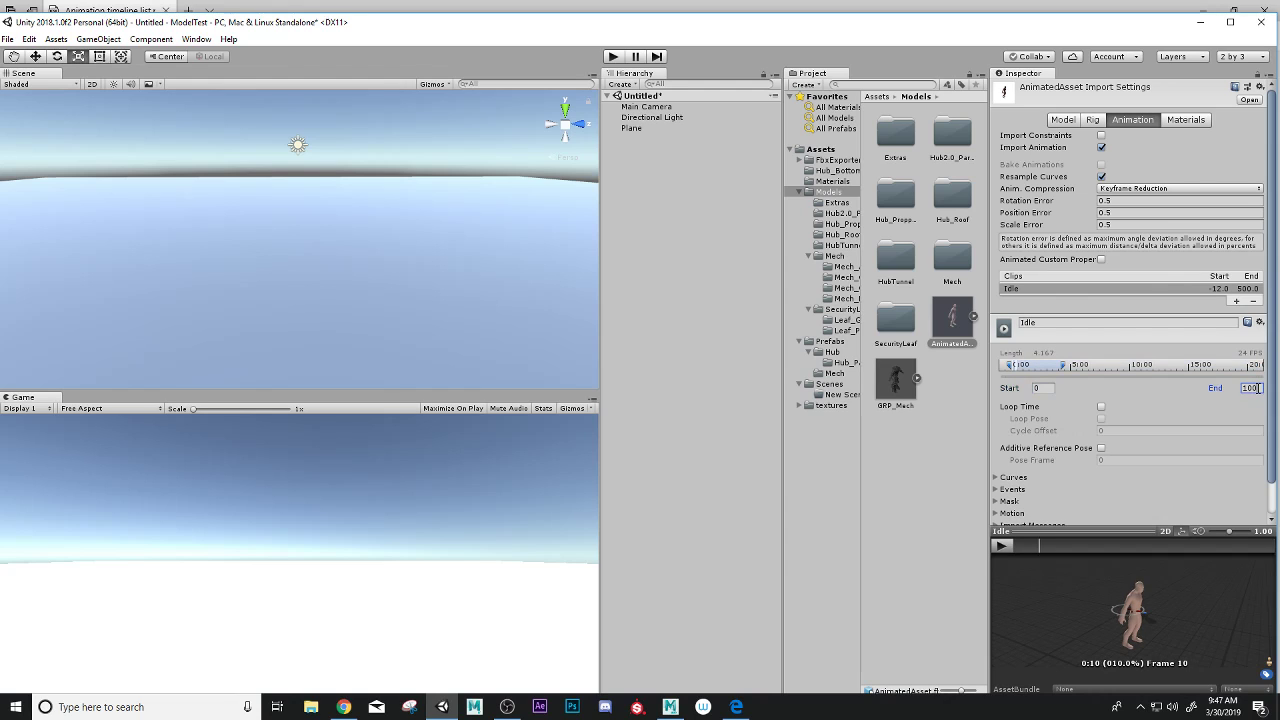
pyautogui.scroll(-1, 1180, 445)
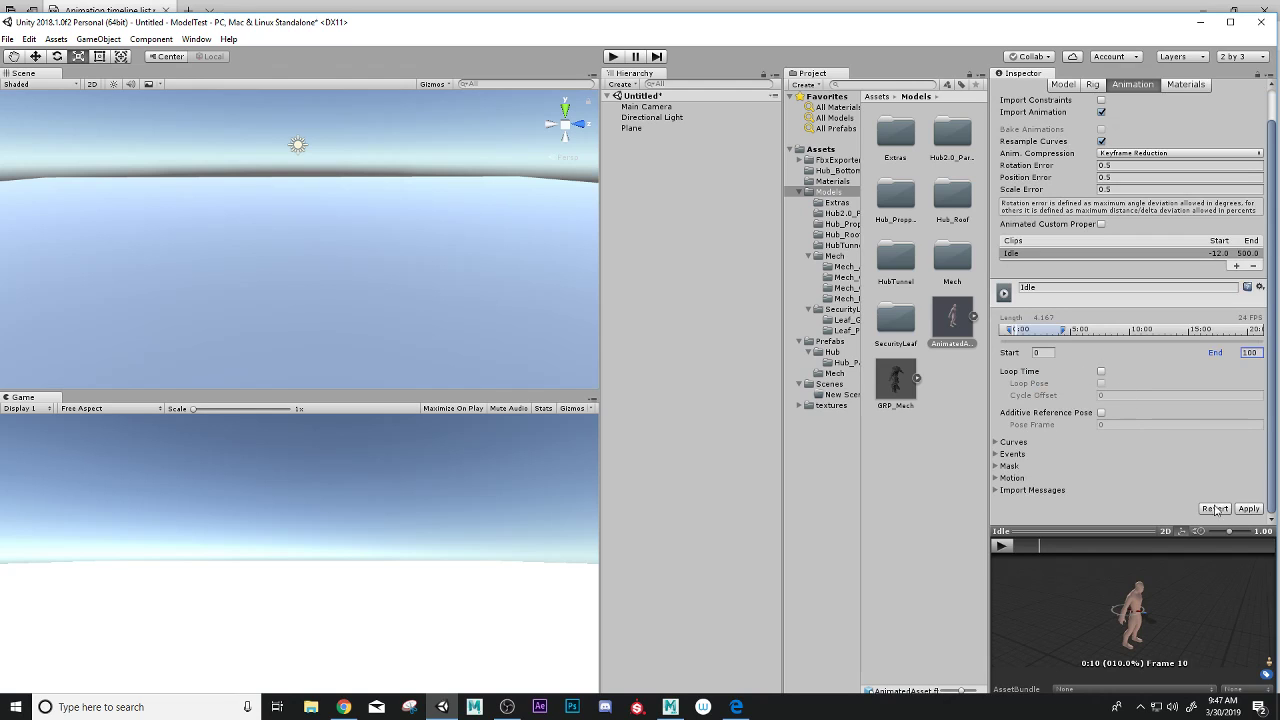
pyautogui.click(1249, 509)
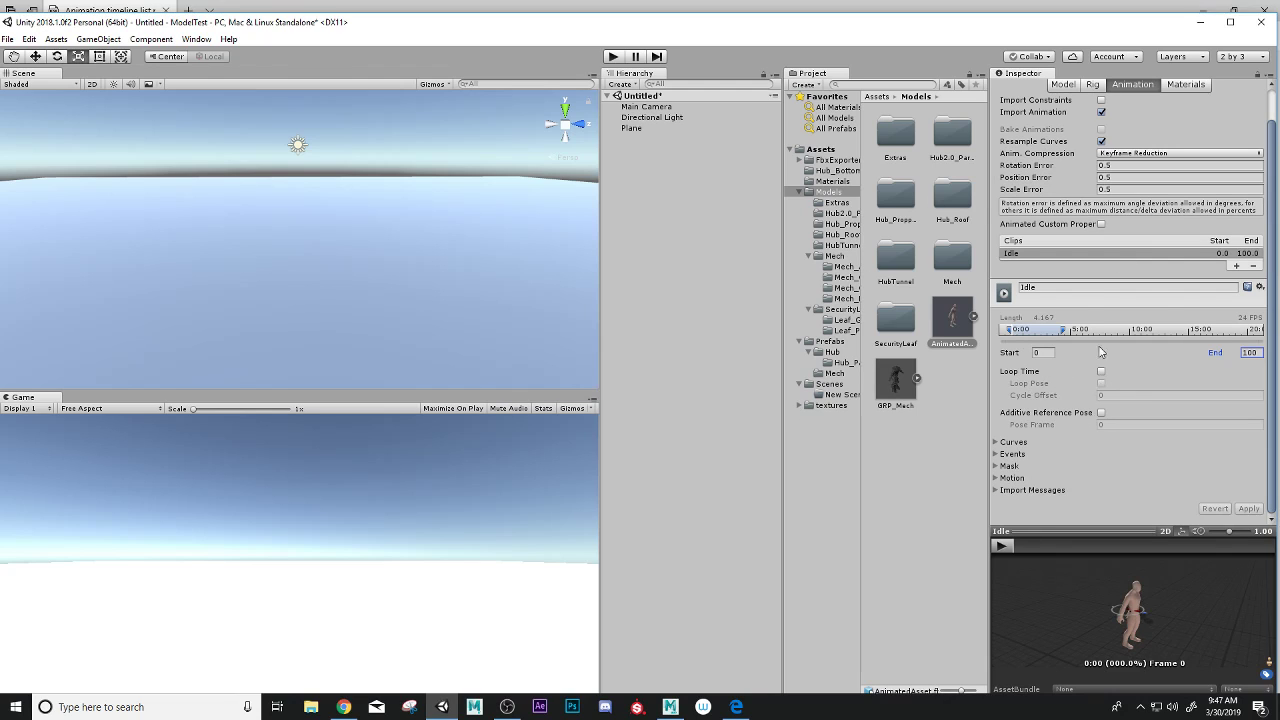
# Rename the Idle clip as Enemytest_Idle.
pyautogui.click(1021, 287)
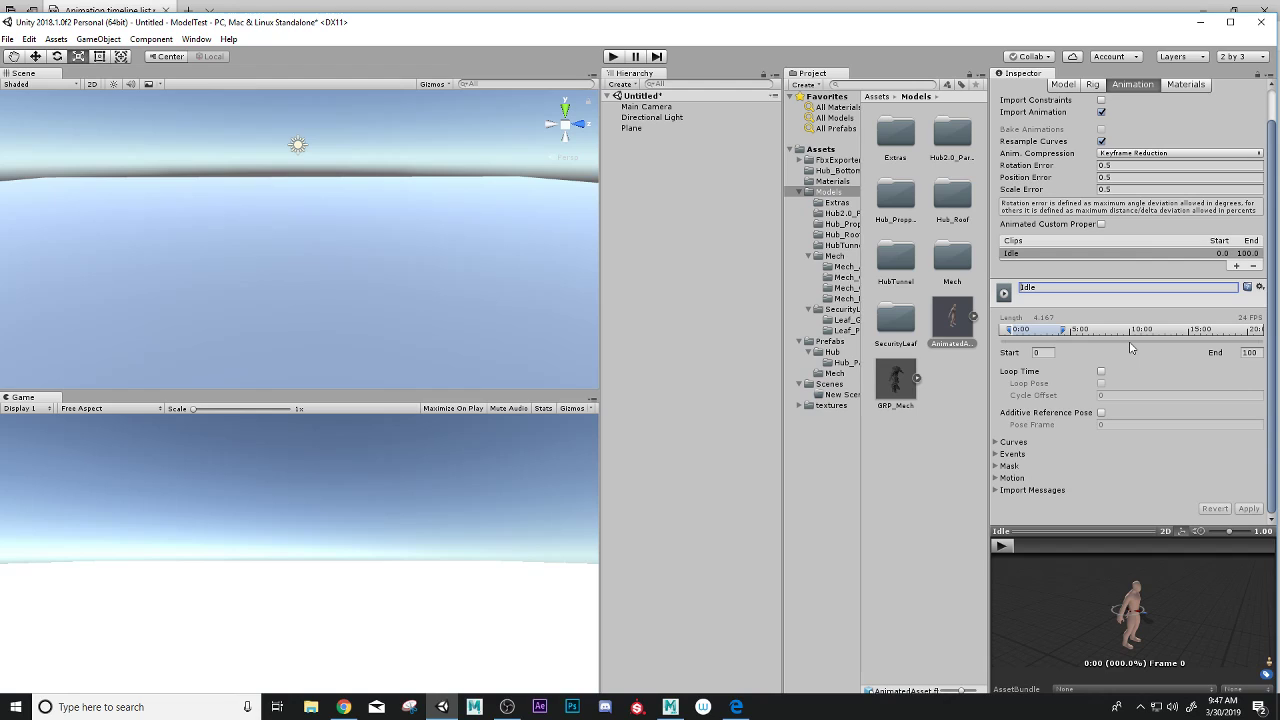
pyautogui.write('Enemy')
pyautogui.write('TR')
pyautogui.press('BackSpace')
pyautogui.press('BackSpace')
pyautogui.press('Return')
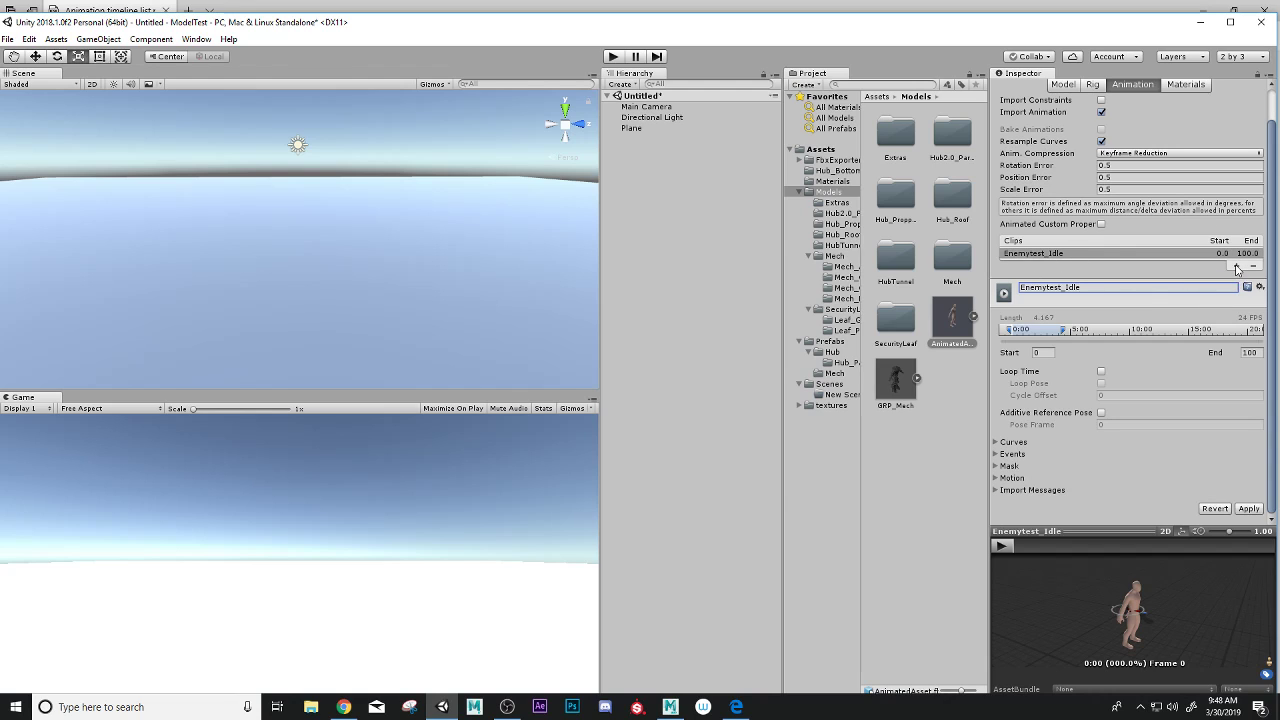
# Add a second animation clip and name it Ememytest_PatrolStrait, consulting the timeline list in Microsoft Edge for the clip name.
pyautogui.click(1236, 265)
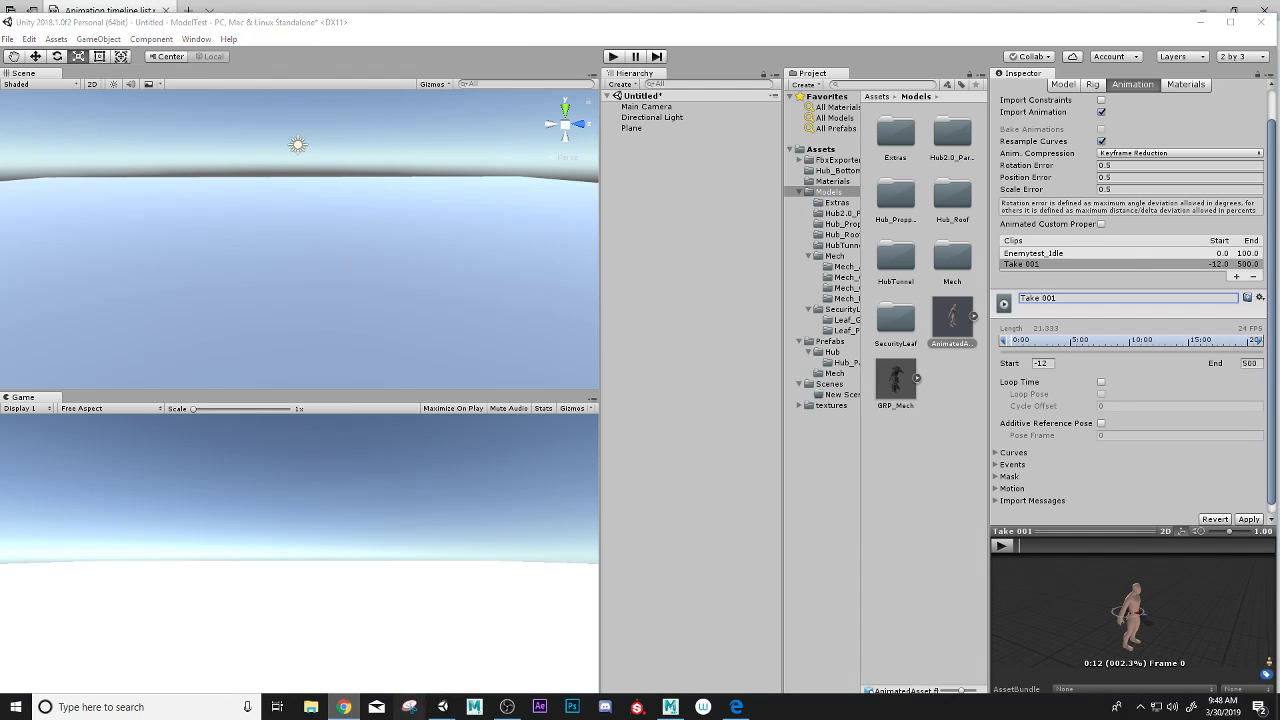
pyautogui.click(736, 707)
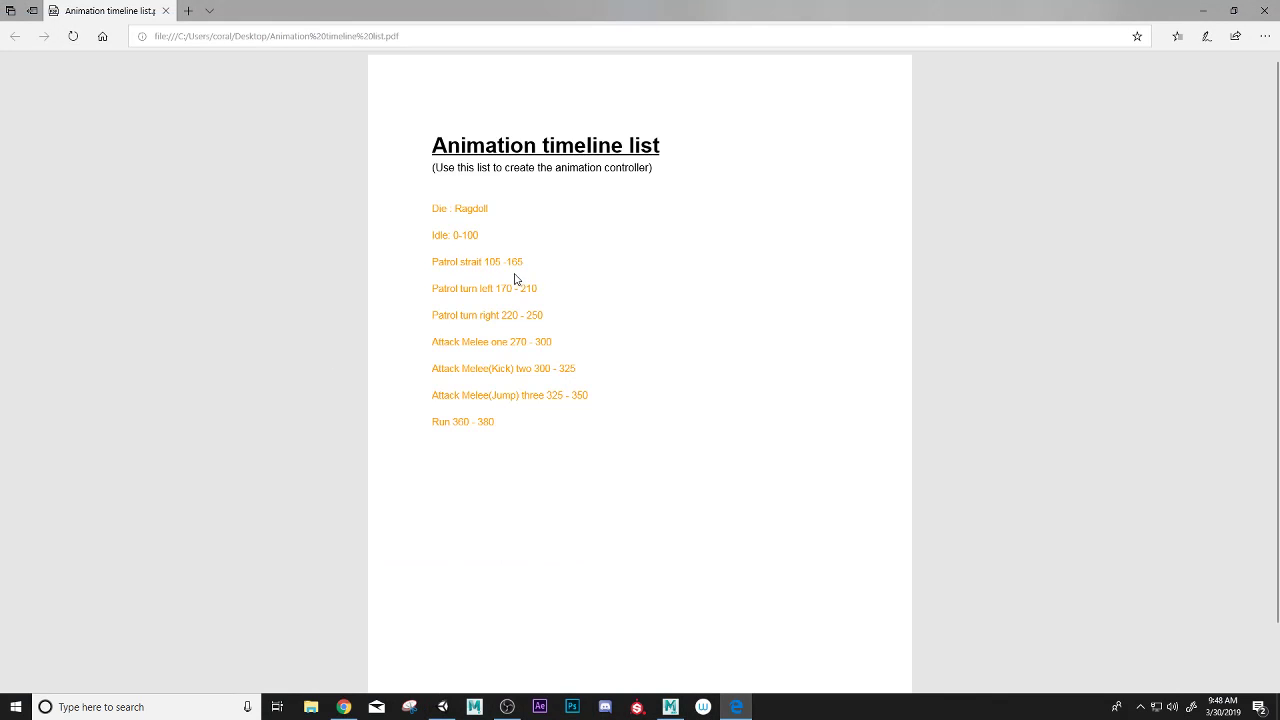
pyautogui.click(1201, 10)
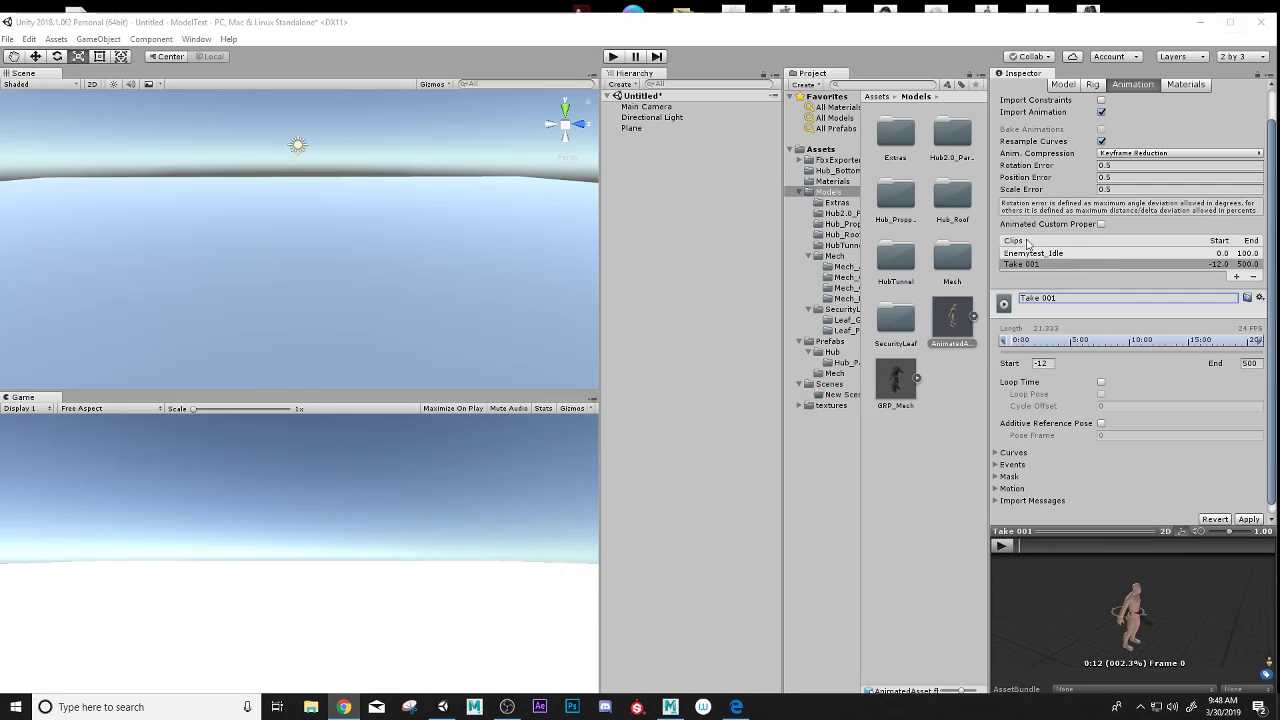
pyautogui.moveTo(1068, 298); pyautogui.dragTo(1015, 298)
pyautogui.write('Ememyte')
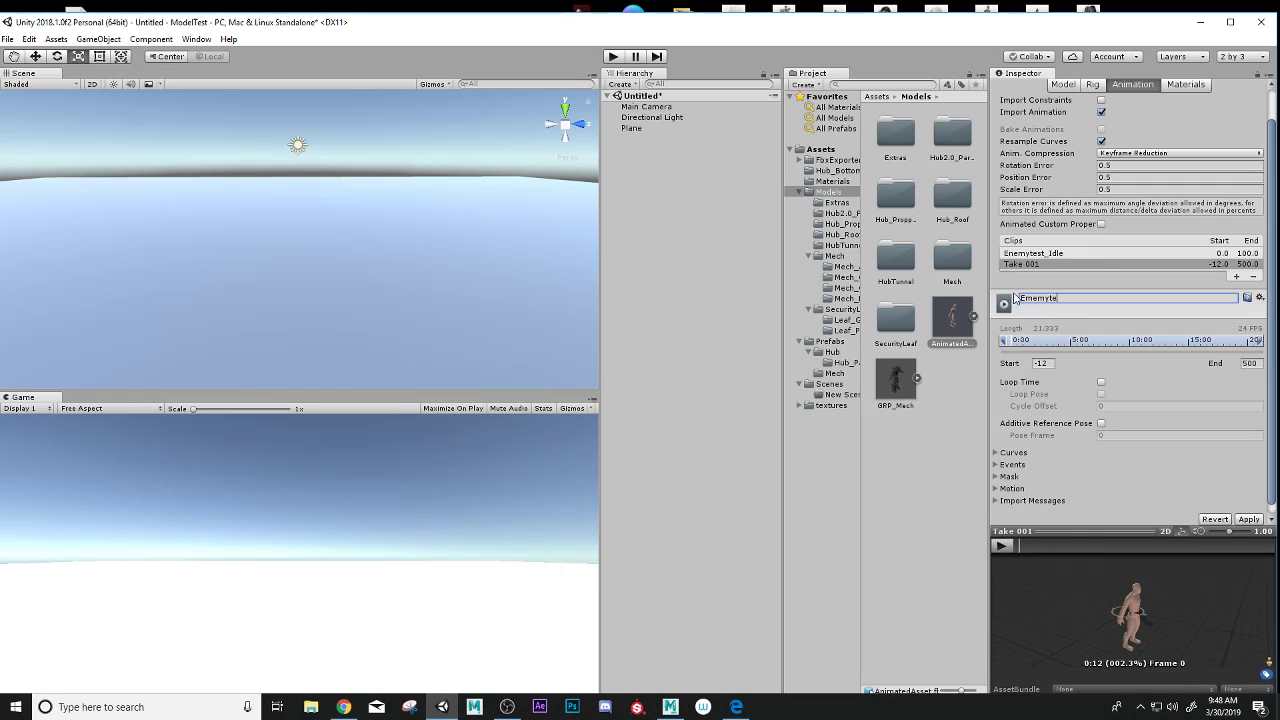
pyautogui.write('st_')
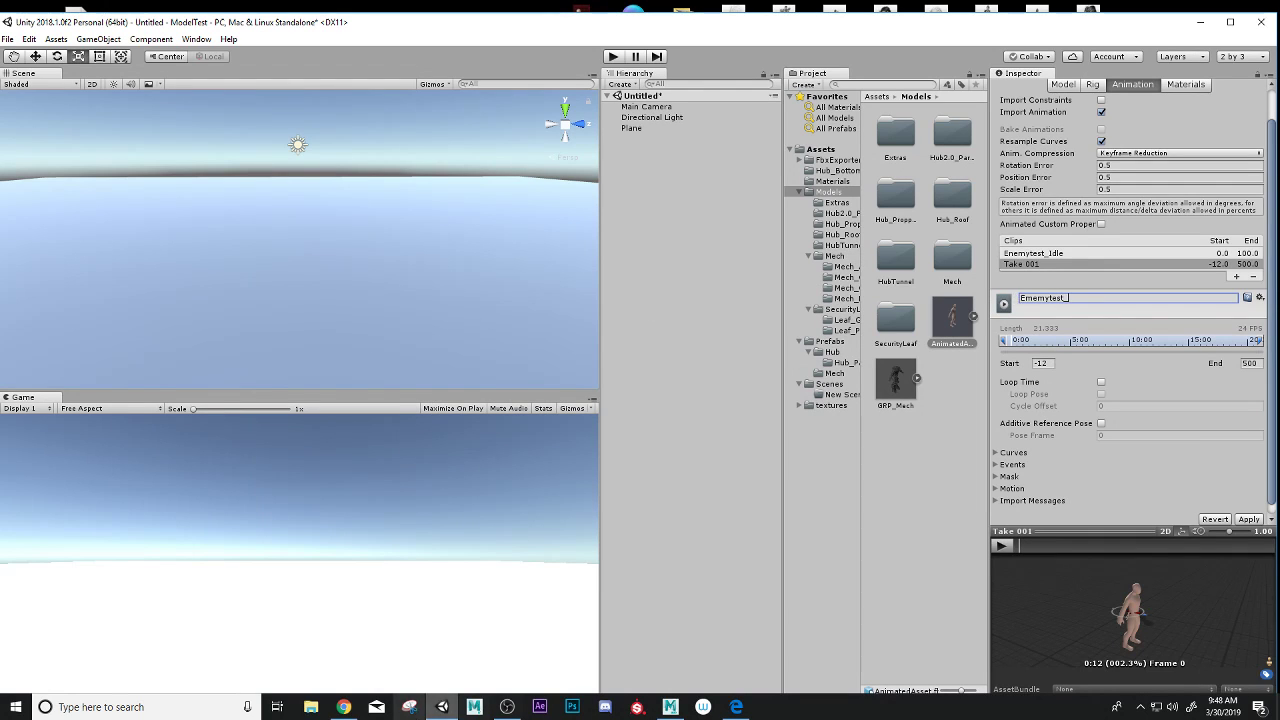
pyautogui.click(734, 706)
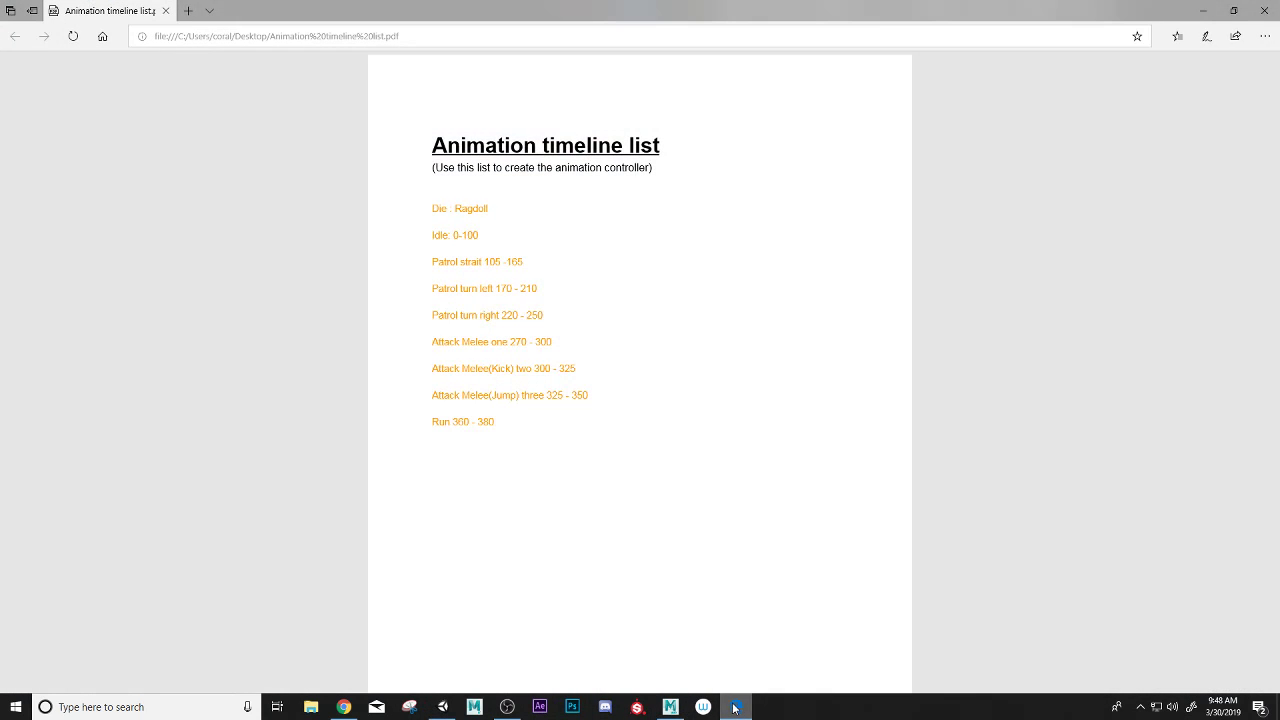
pyautogui.click(1205, 9)
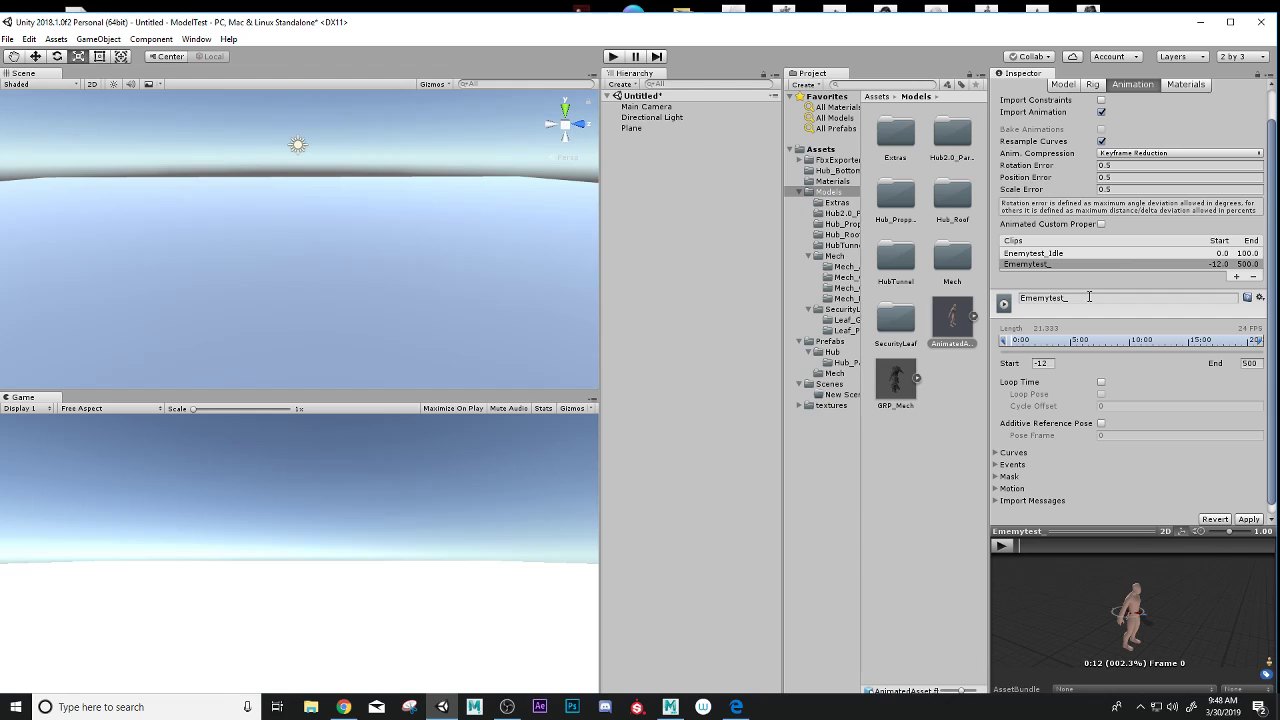
pyautogui.click(1089, 297)
pyautogui.click(1089, 297)
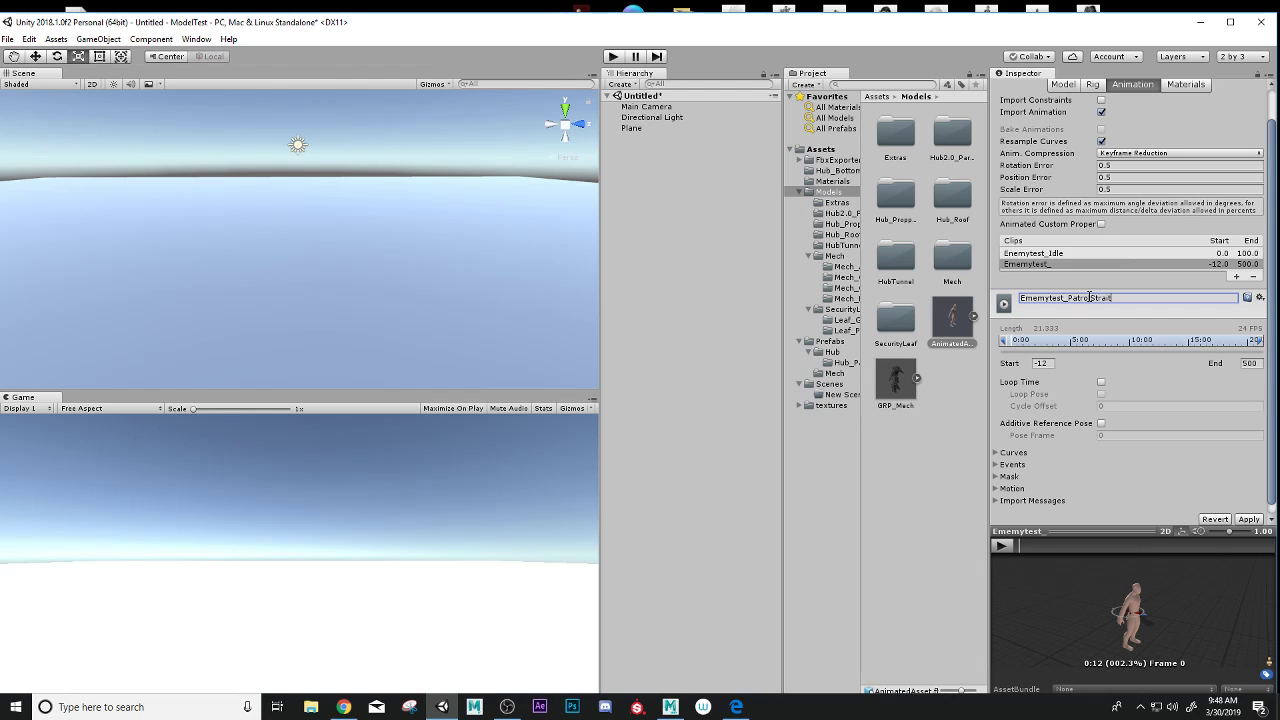
pyautogui.click(1250, 519)
# Check the patrol range in the timeline list, set the Ememytest_PatrolStrait clip to frames 105 to 165, and apply.
pyautogui.click(736, 707)
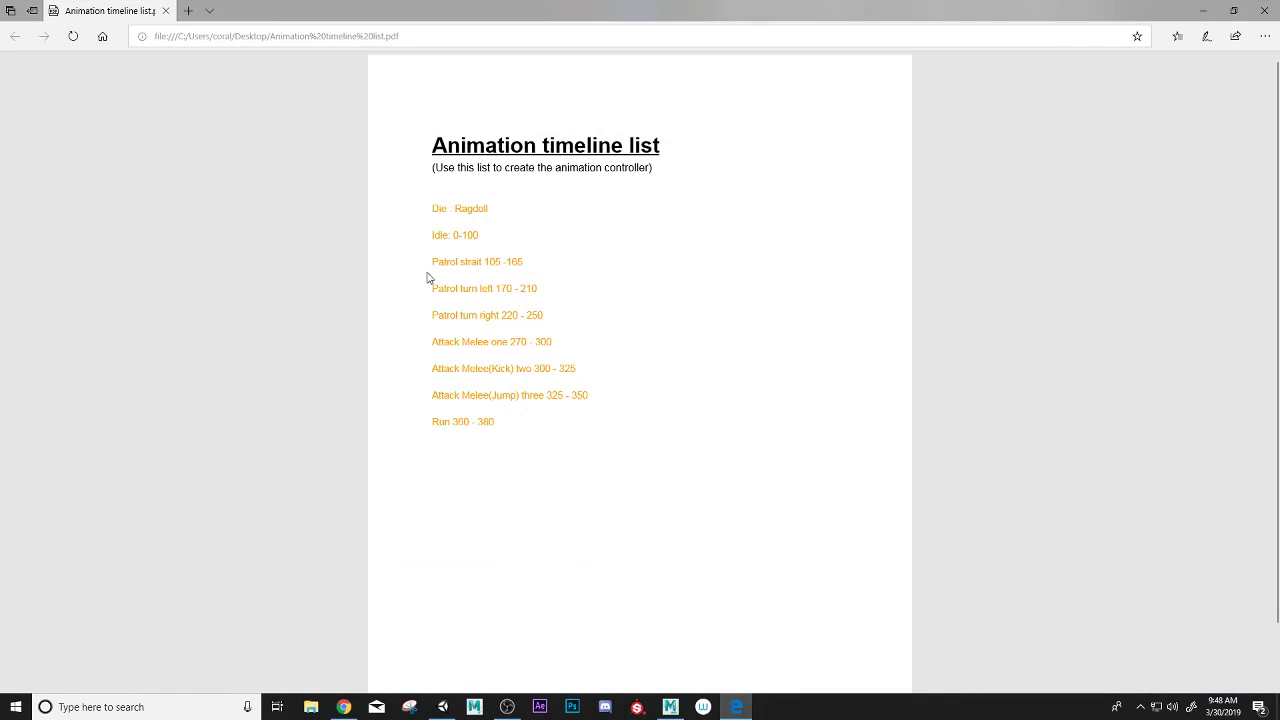
pyautogui.click(1202, 10)
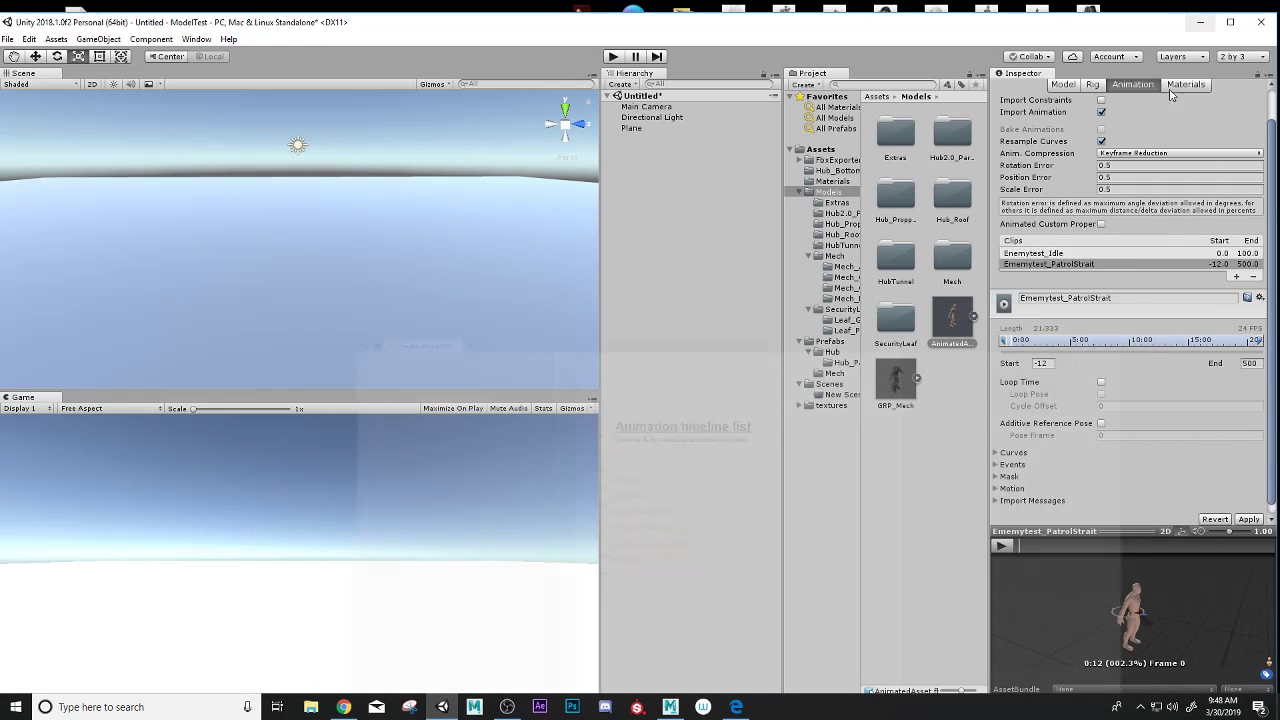
pyautogui.click(1007, 362)
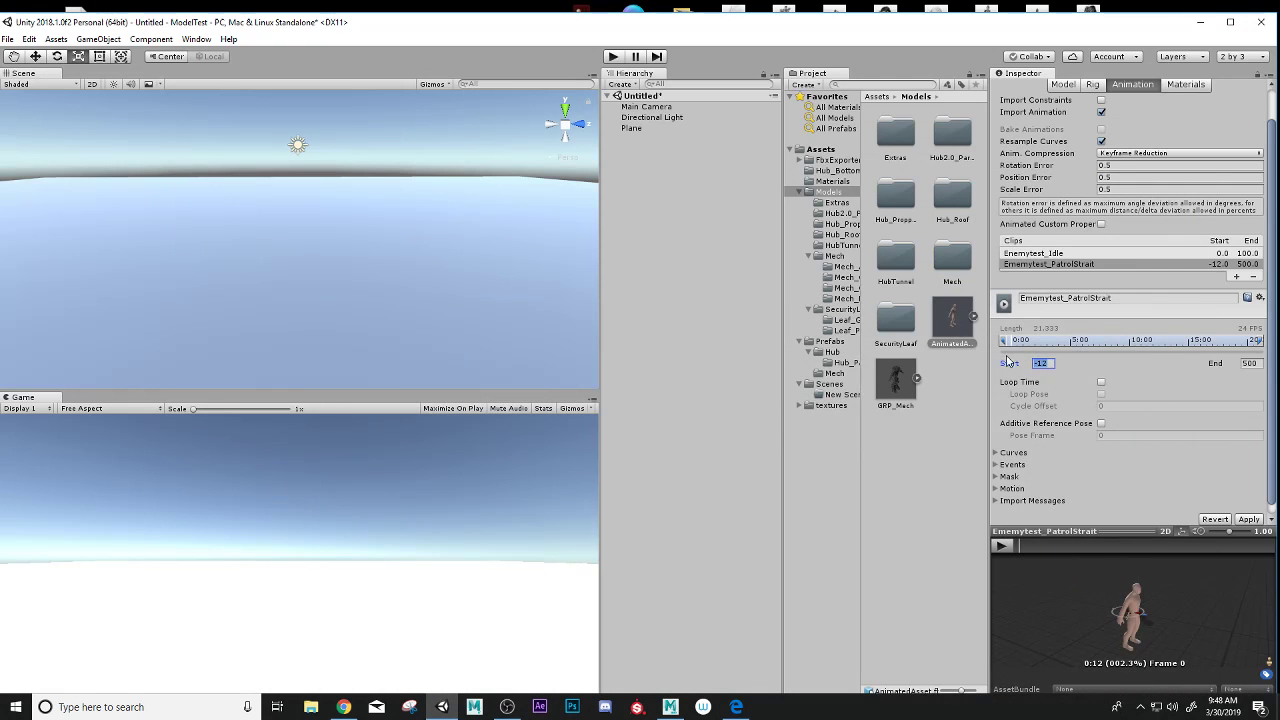
pyautogui.write('105')
pyautogui.press('Tab')
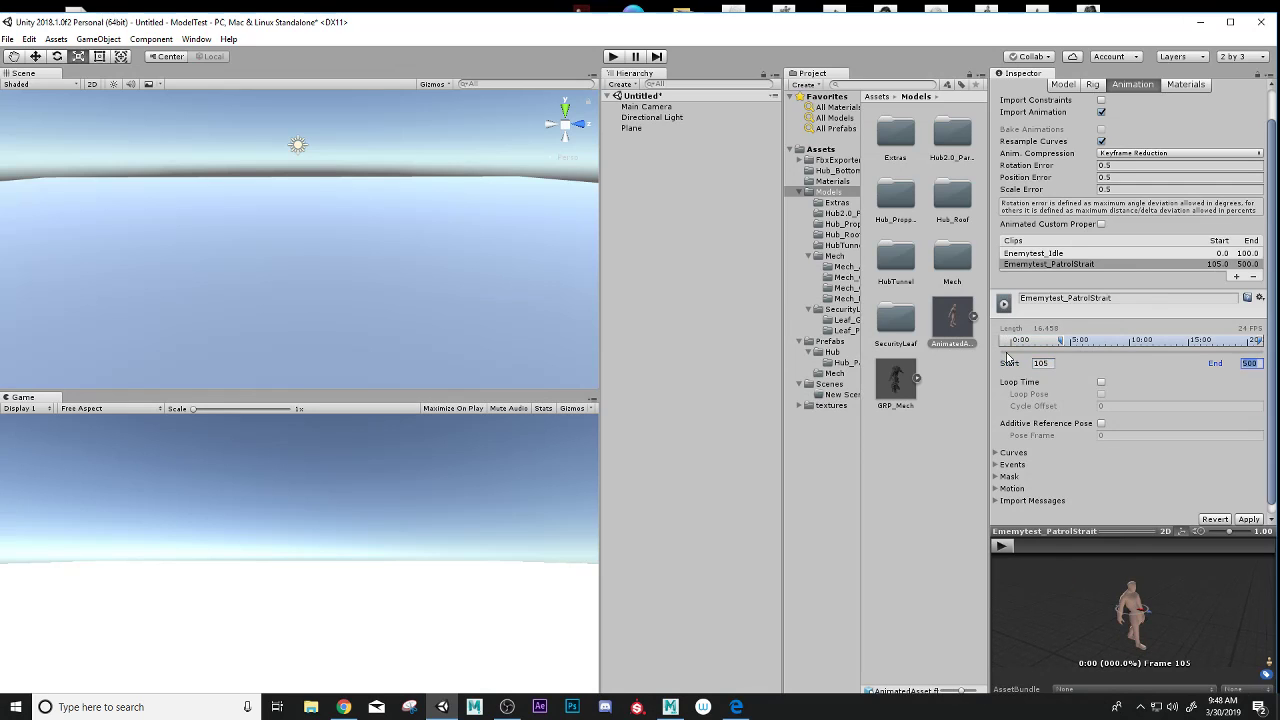
pyautogui.write('165')
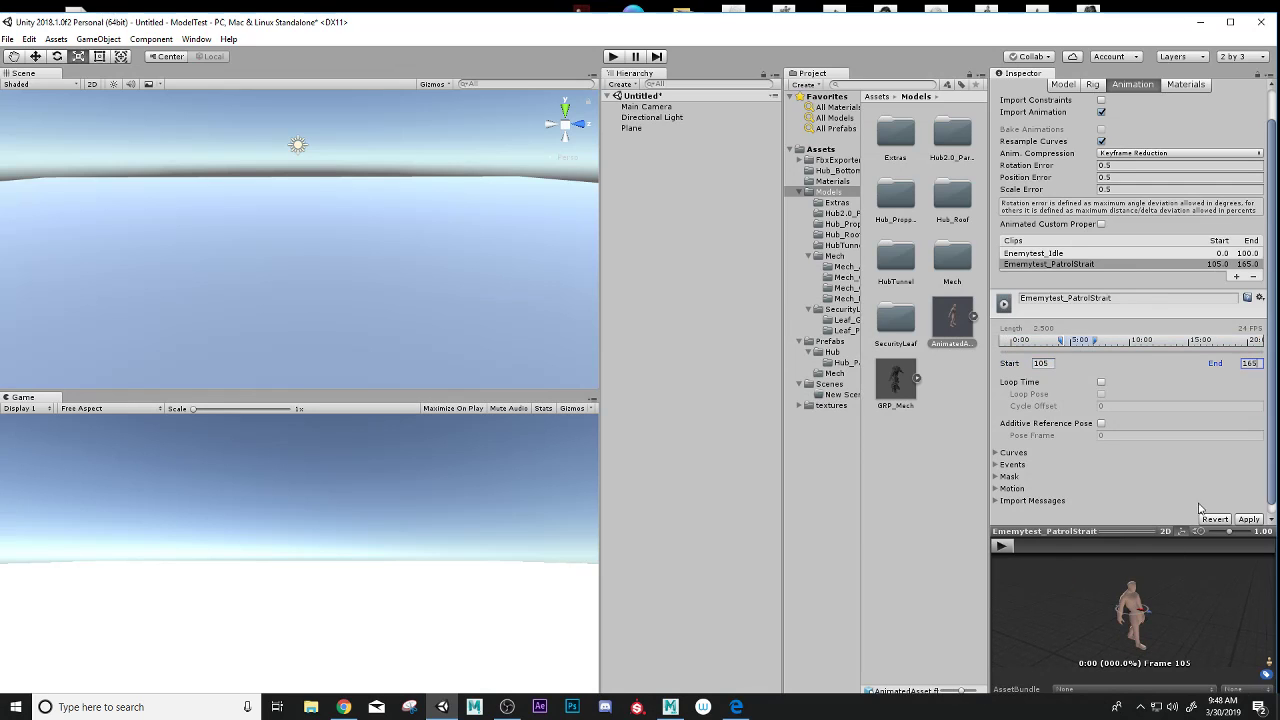
pyautogui.click(1248, 519)
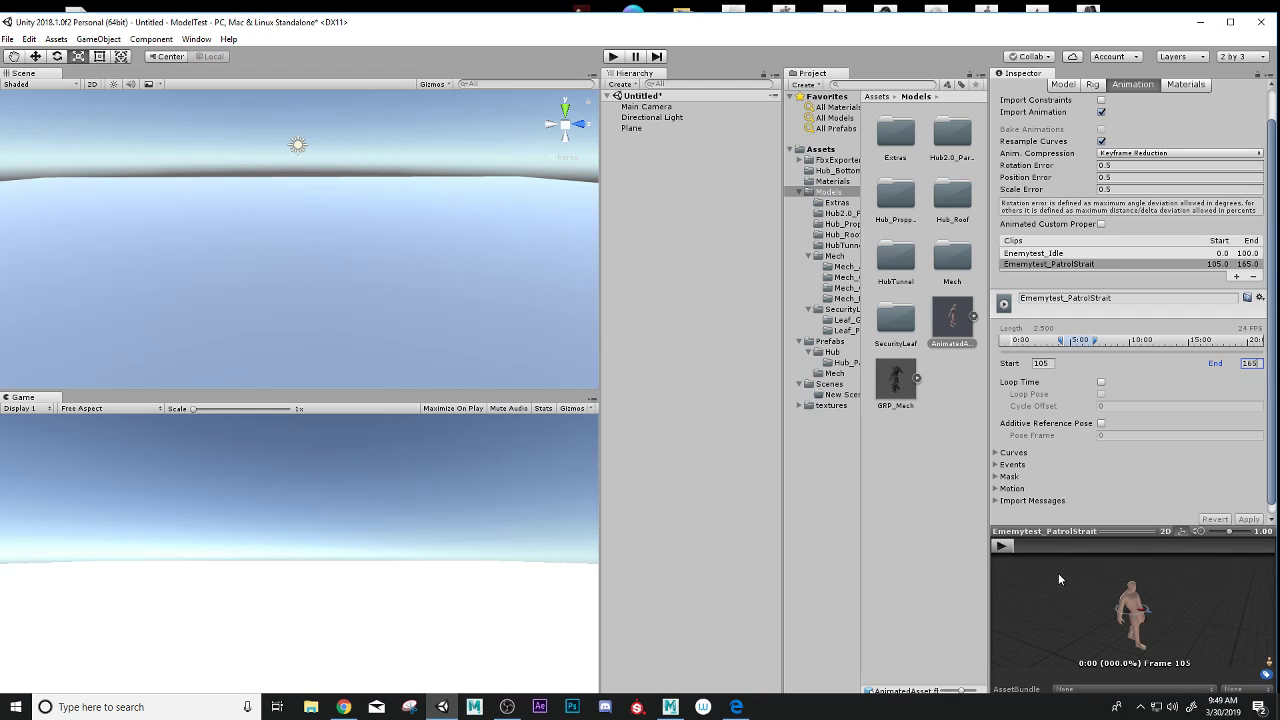
# Preview the Ememytest_PatrolStrait clip and the Enemytest_Idle clip.
pyautogui.click(1002, 546)
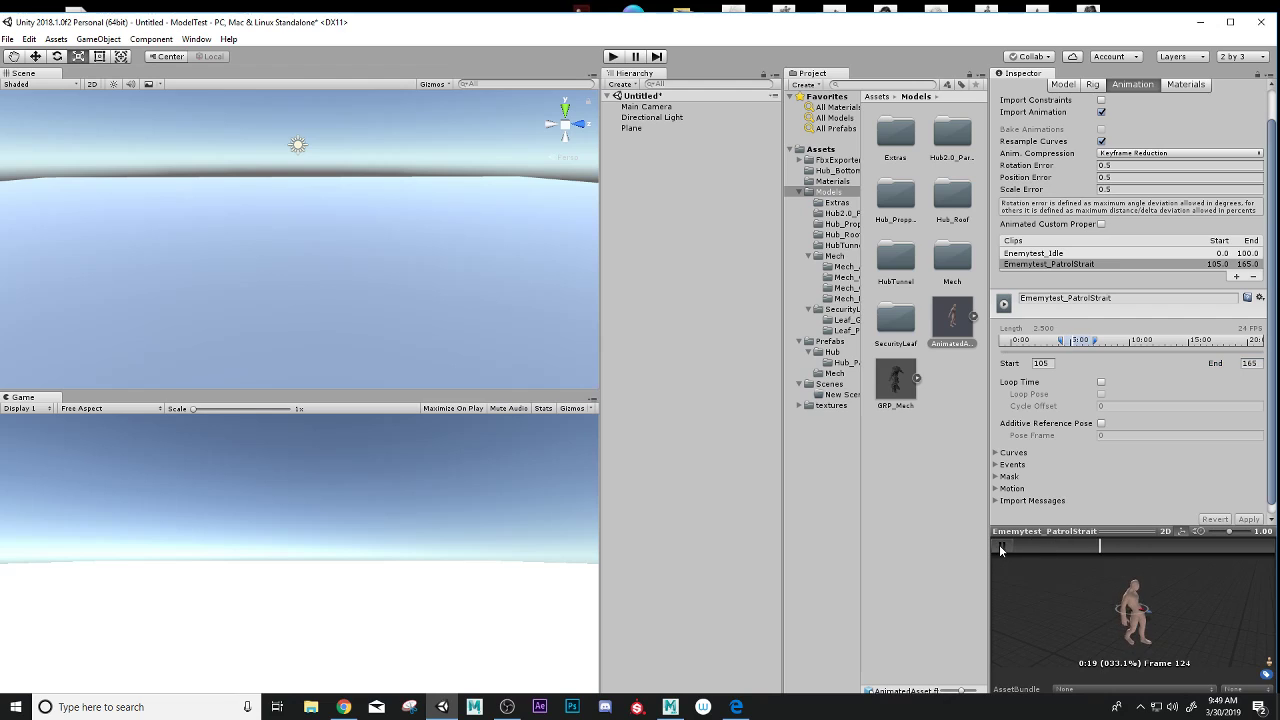
pyautogui.click(1001, 546)
pyautogui.click(1052, 255)
pyautogui.click(1002, 546)
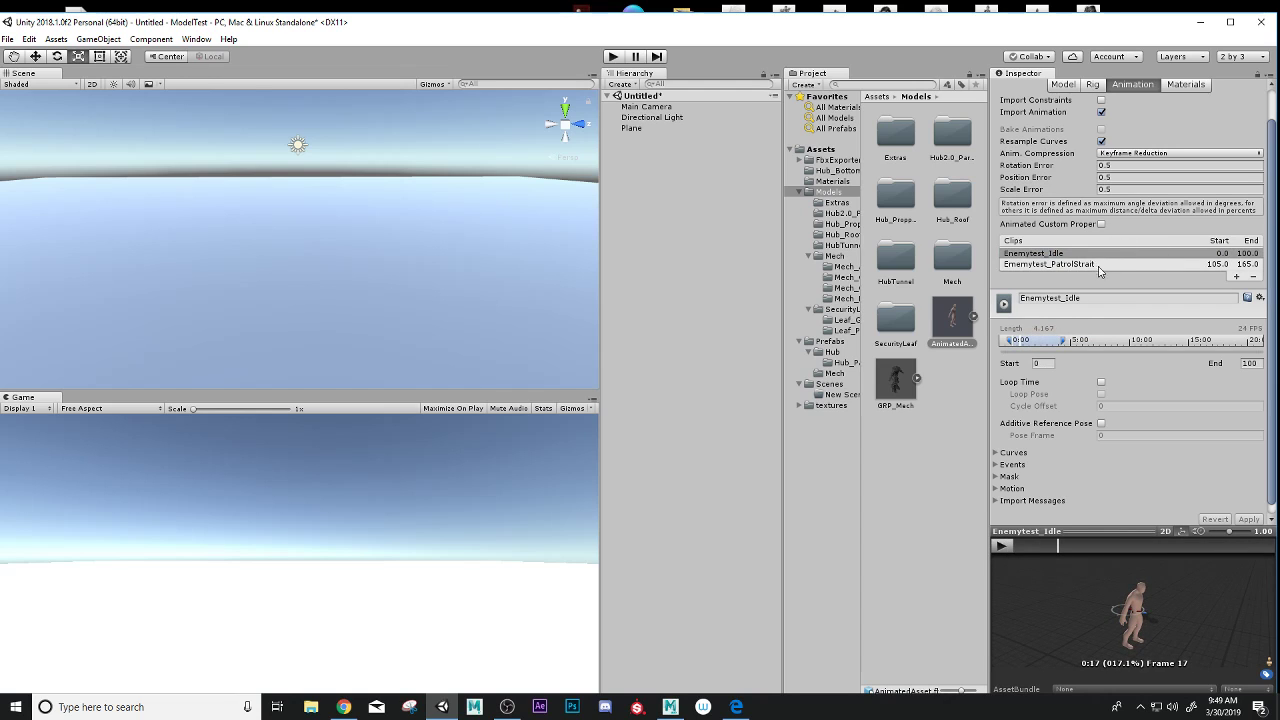
# Add a third animation clip and look up its name in the timeline list in Microsoft Edge.
pyautogui.click(1236, 277)
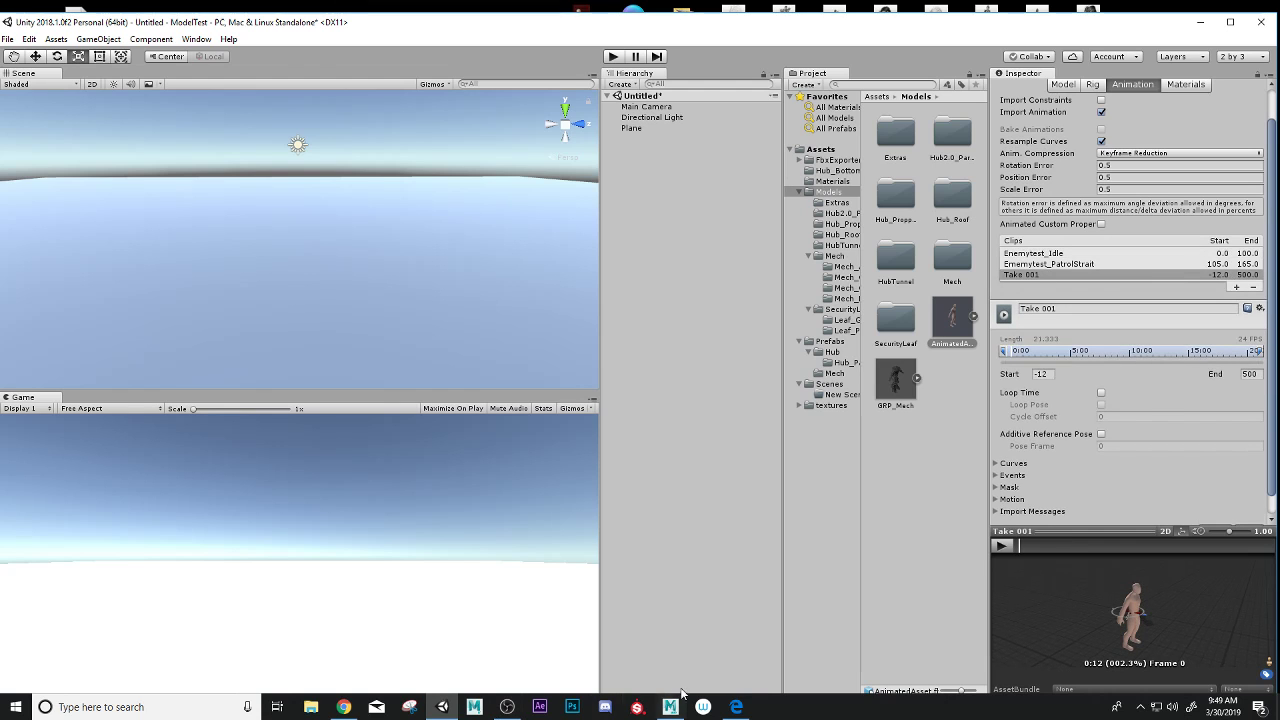
pyautogui.click(736, 708)
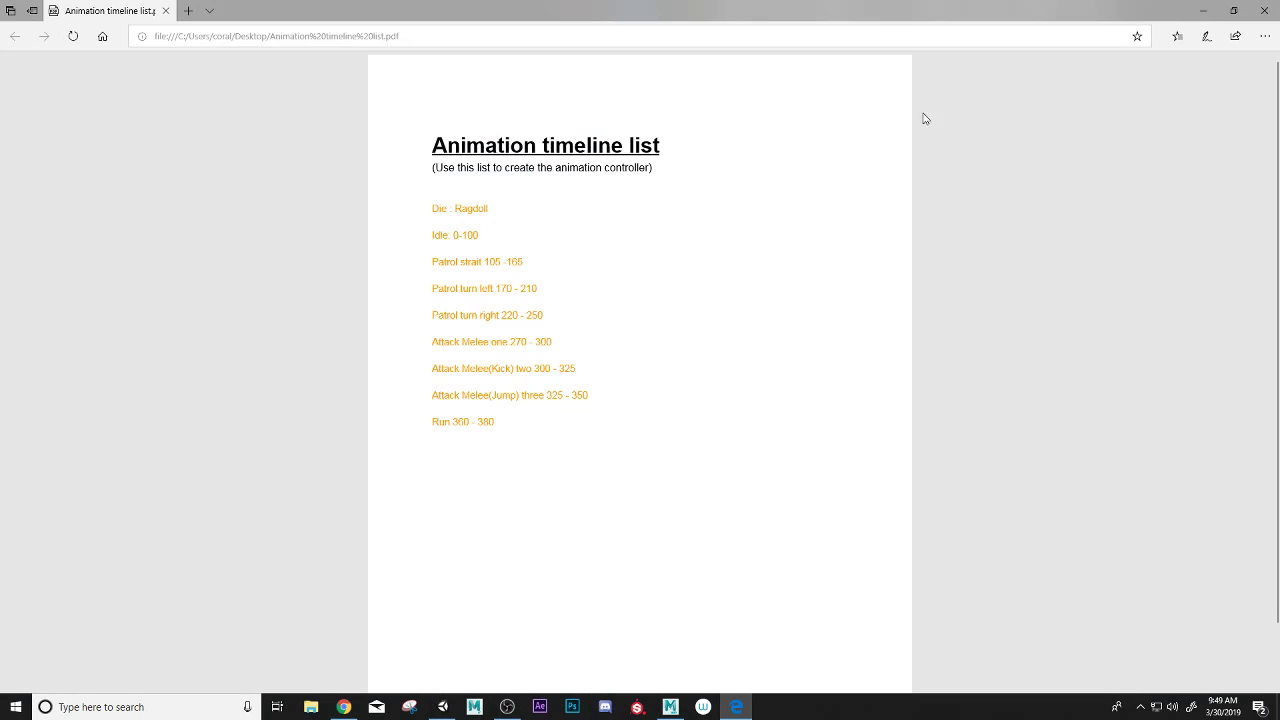
pyautogui.click(1201, 11)
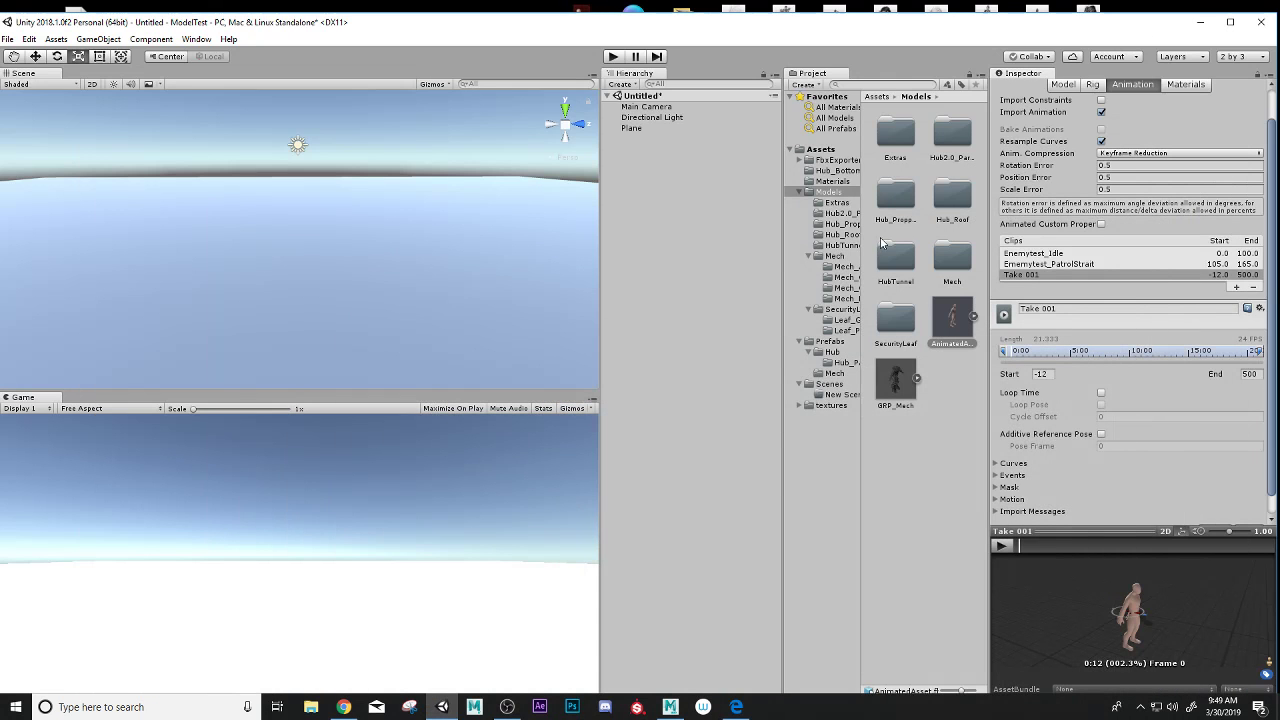
pyautogui.click(1117, 310)
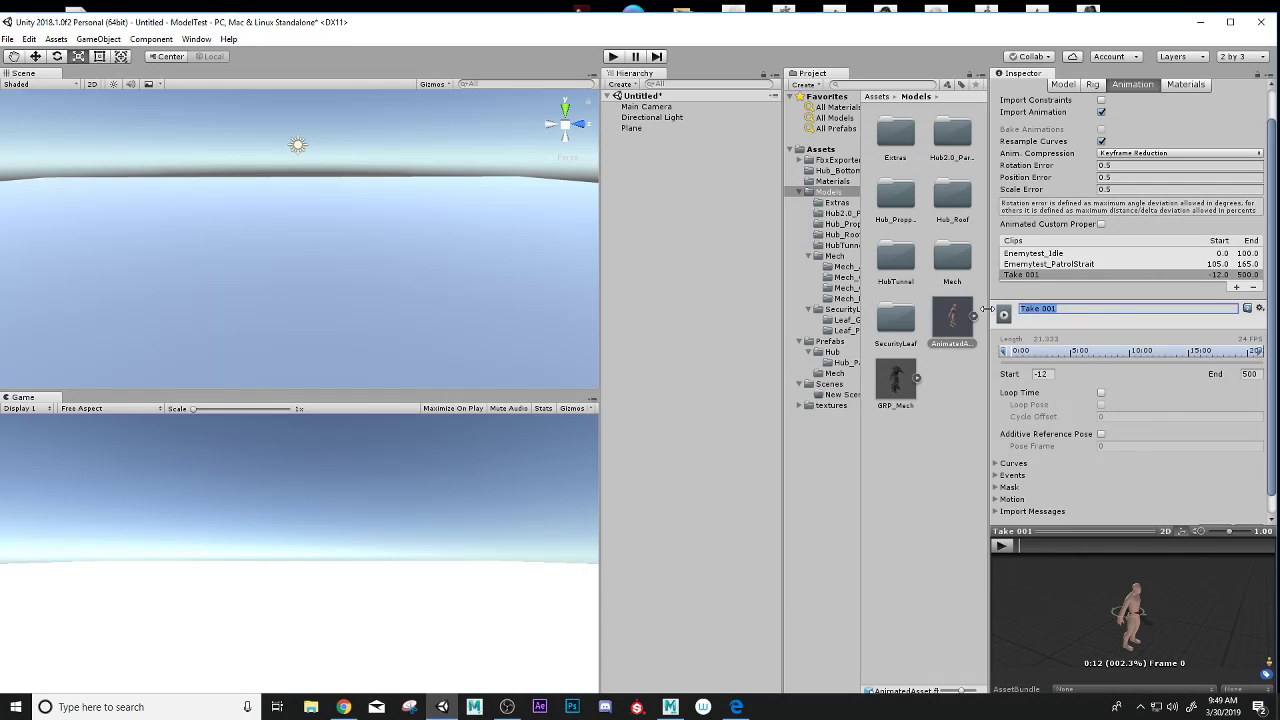
# Copy the name prefix from the Ememytest_PatrolStrait clip and use it to name the new clip Ememytest_TurnLeft.
pyautogui.click(1036, 265)
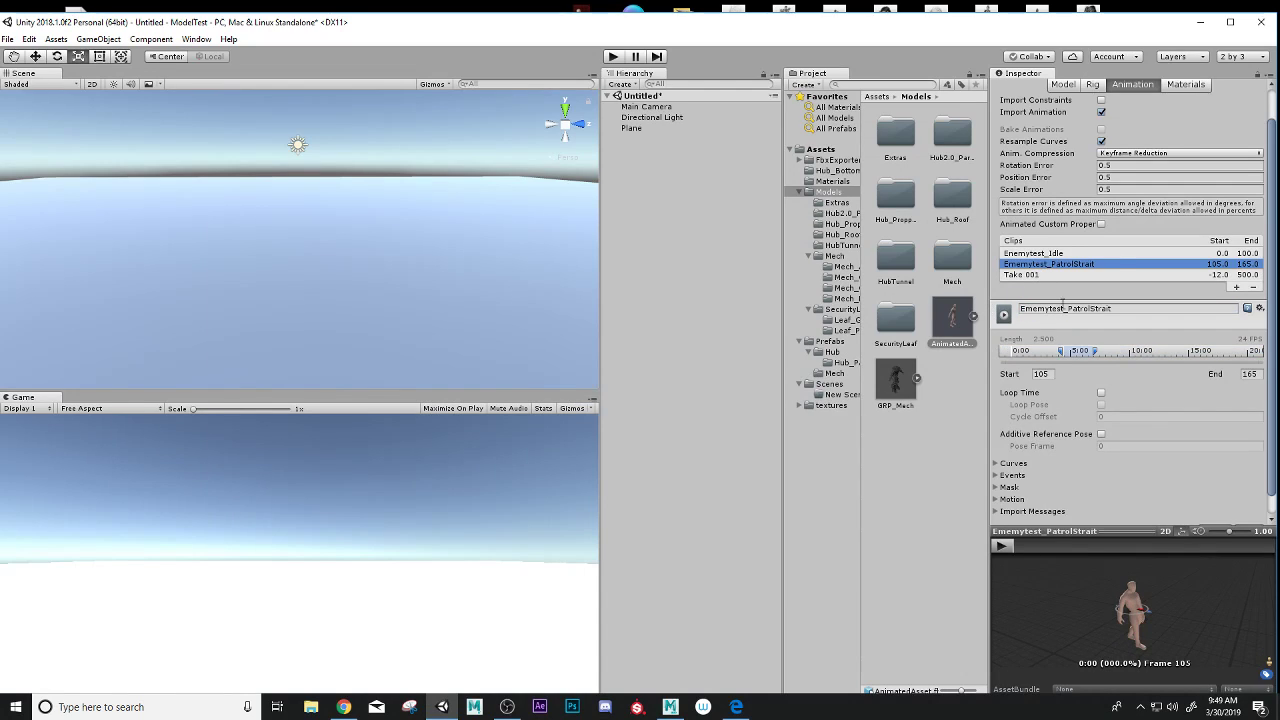
pyautogui.doubleClick(1060, 308)
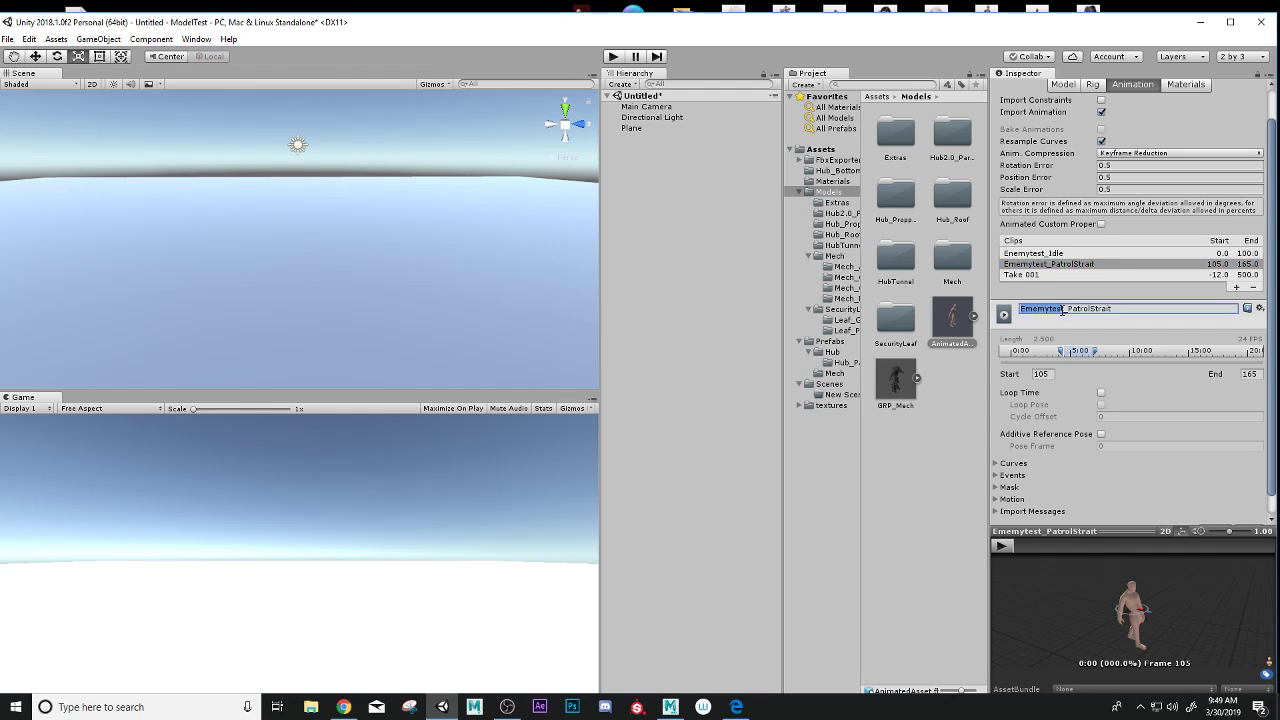
pyautogui.click(1062, 310)
pyautogui.moveTo(1062, 310); pyautogui.dragTo(976, 316)
pyautogui.hotkey('ctrl', 'c')
pyautogui.click(1028, 275)
pyautogui.moveTo(1056, 308); pyautogui.dragTo(1018, 312)
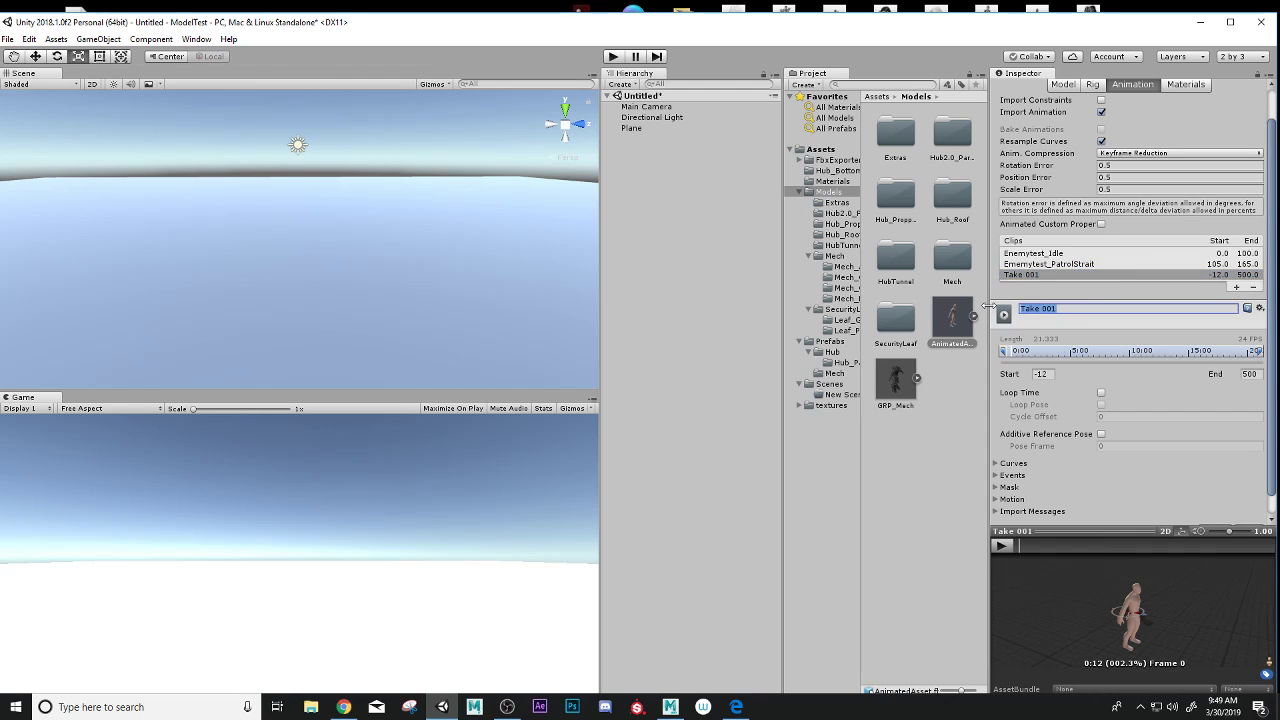
pyautogui.hotkey('ctrl', 'v')
# Set the Ememytest_TurnLeft clip to frames 170 to 210 per the timeline list in Microsoft Edge, apply, and preview it.
pyautogui.click(736, 707)
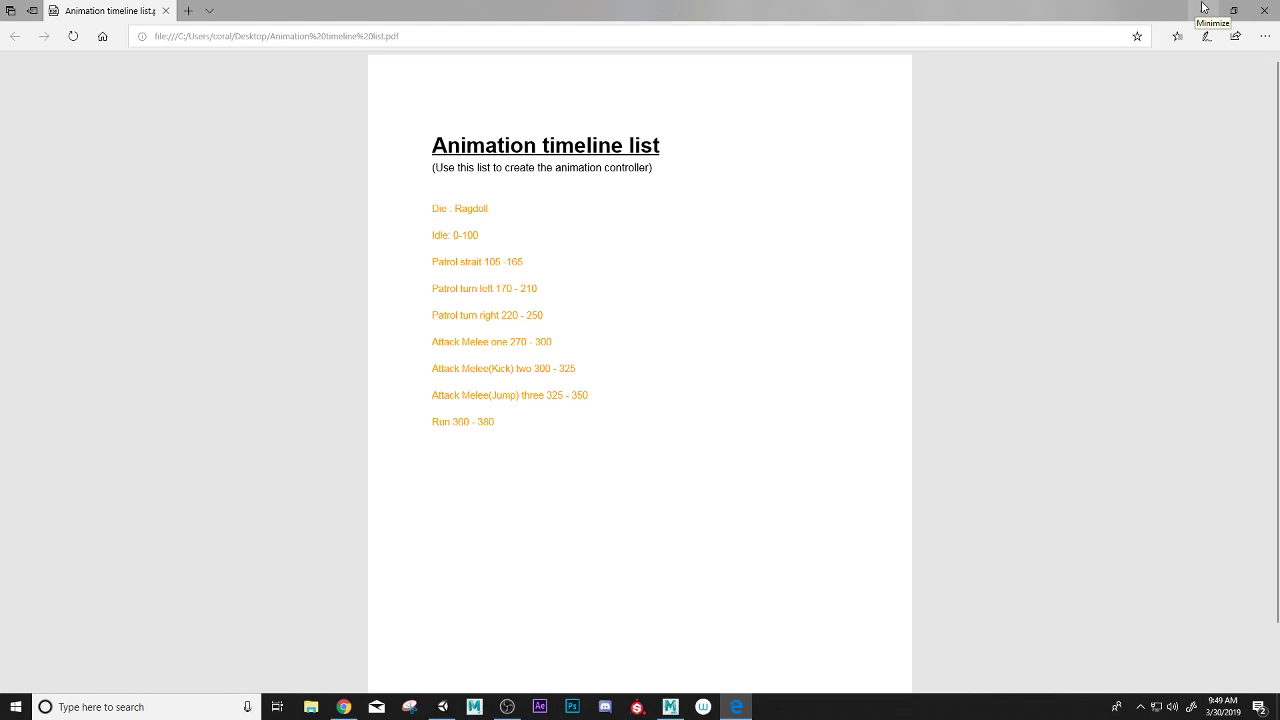
pyautogui.click(1203, 8)
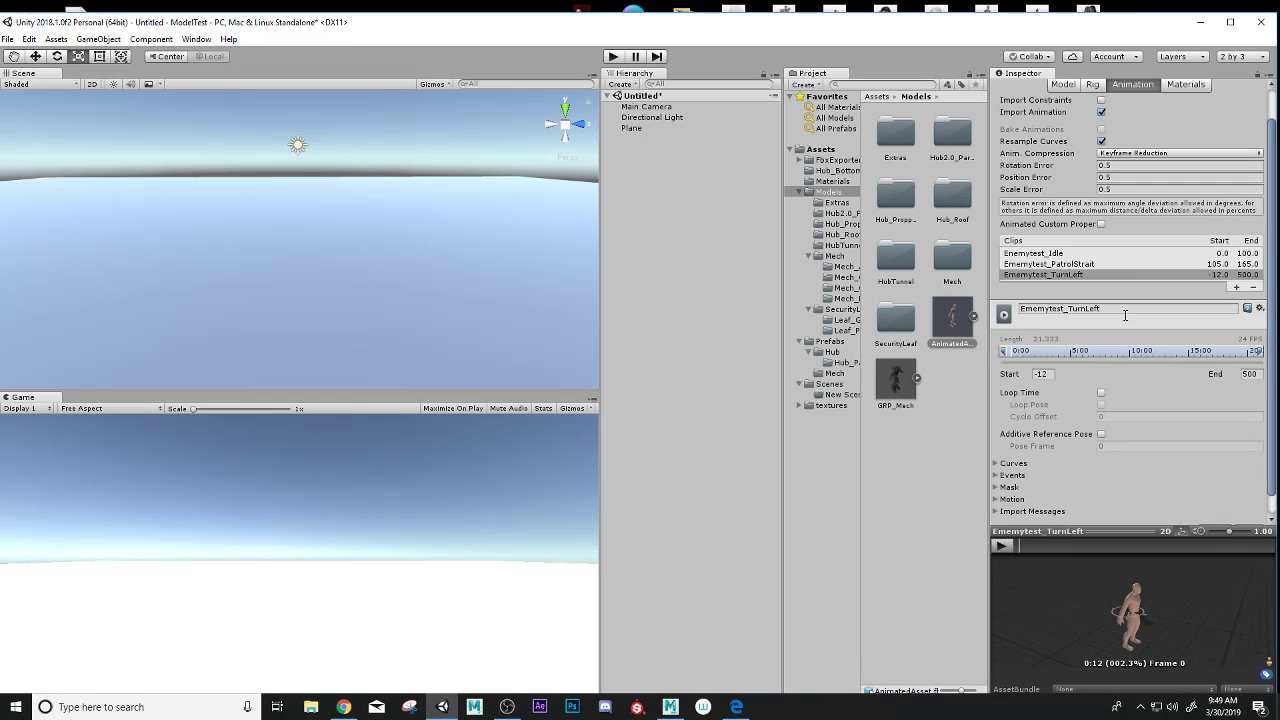
pyautogui.click(1042, 374)
pyautogui.write('170')
pyautogui.press('Tab')
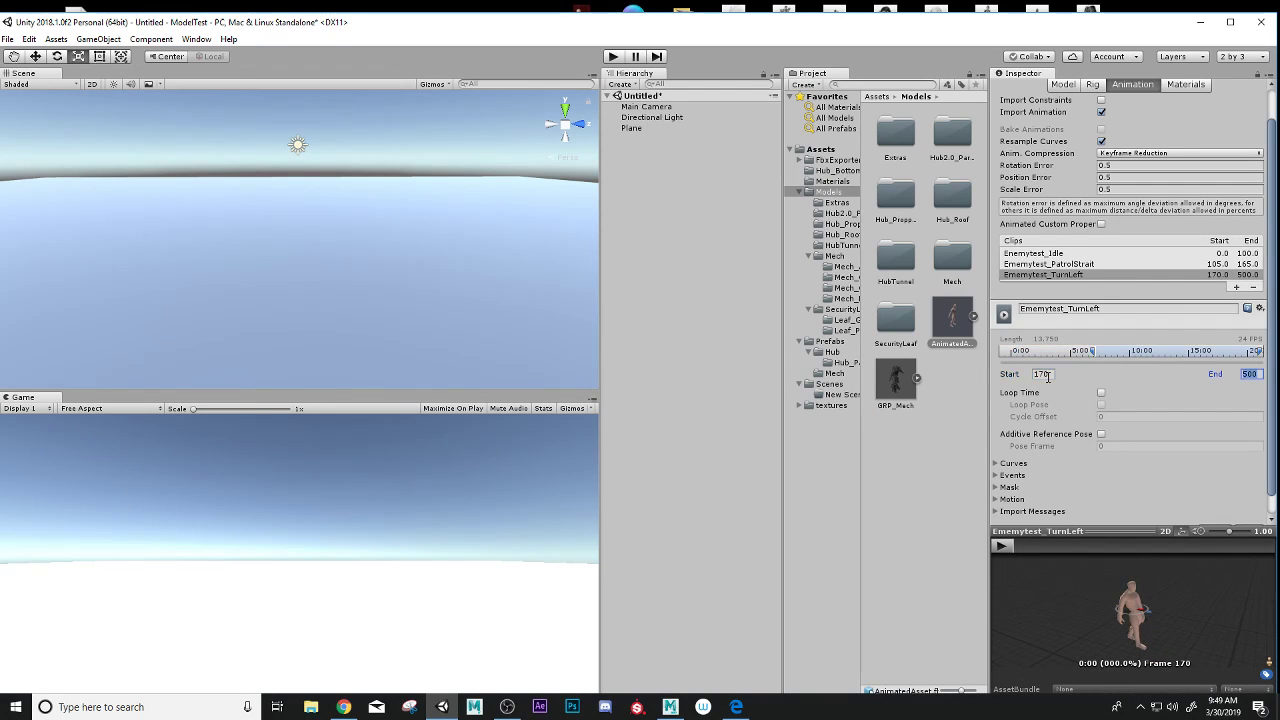
pyautogui.write('210')
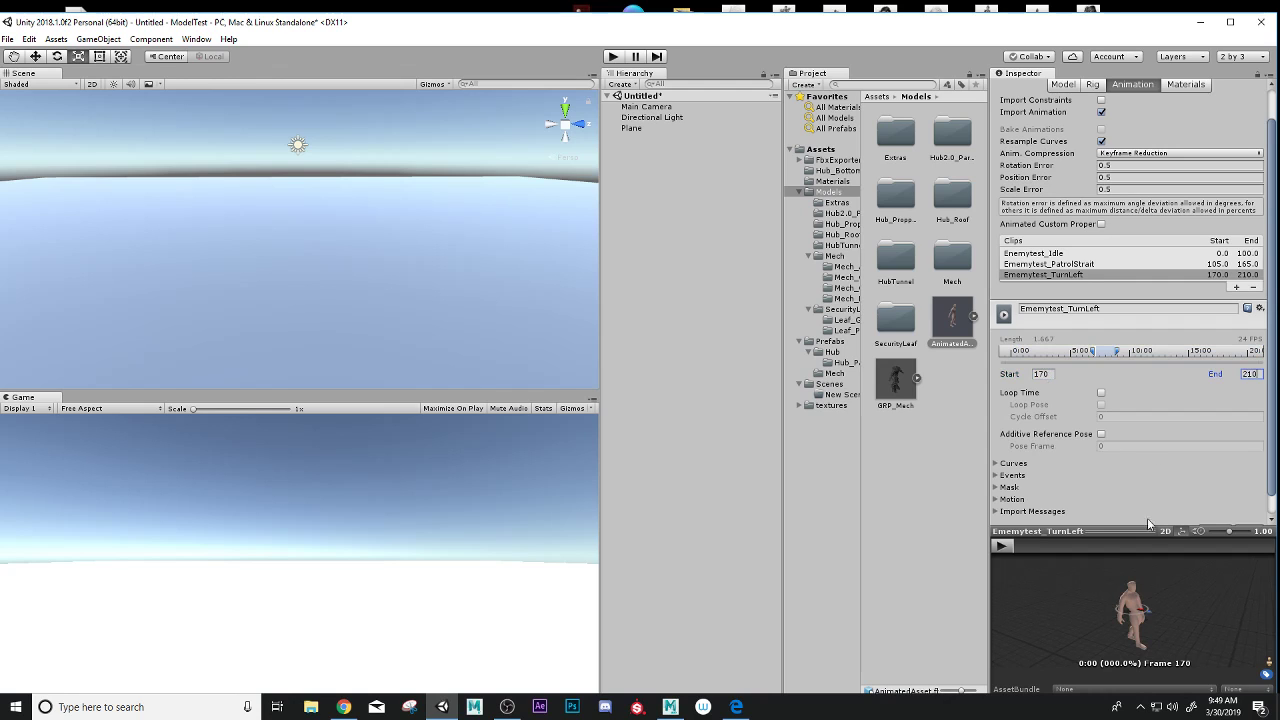
pyautogui.scroll(-1, 1184, 523)
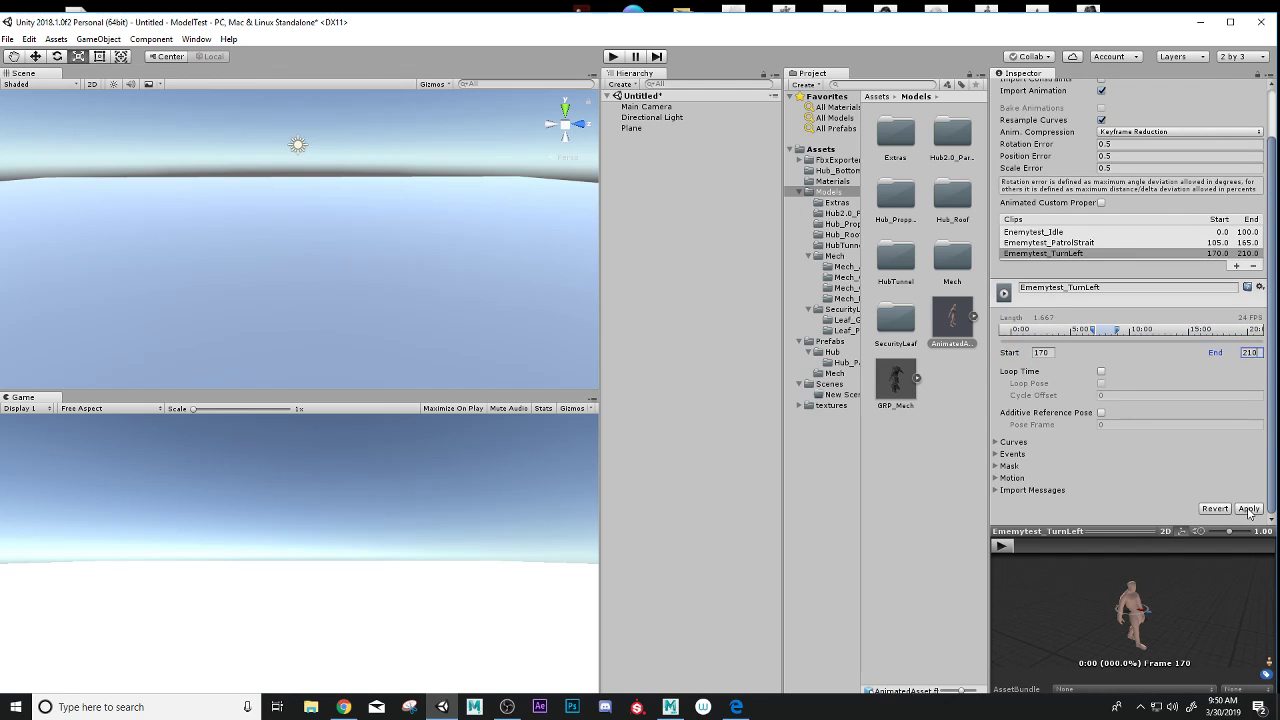
pyautogui.click(1248, 510)
pyautogui.click(1003, 545)
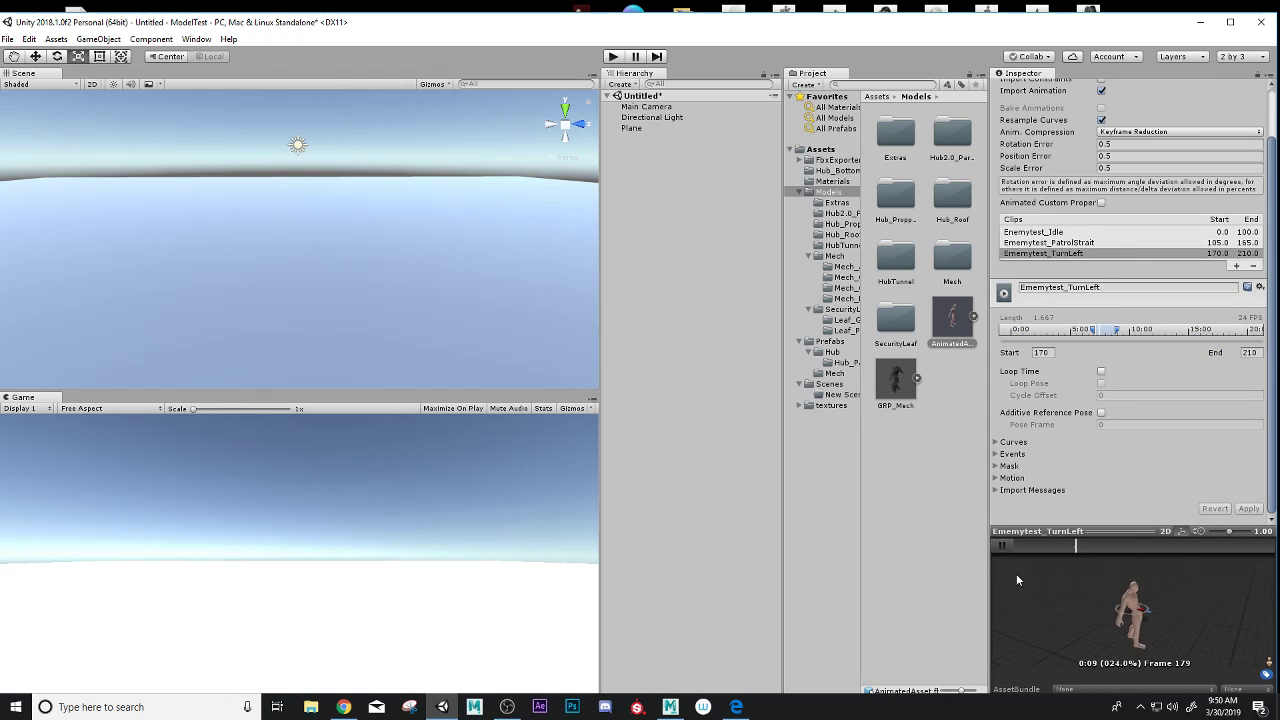
pyautogui.click(1009, 543)
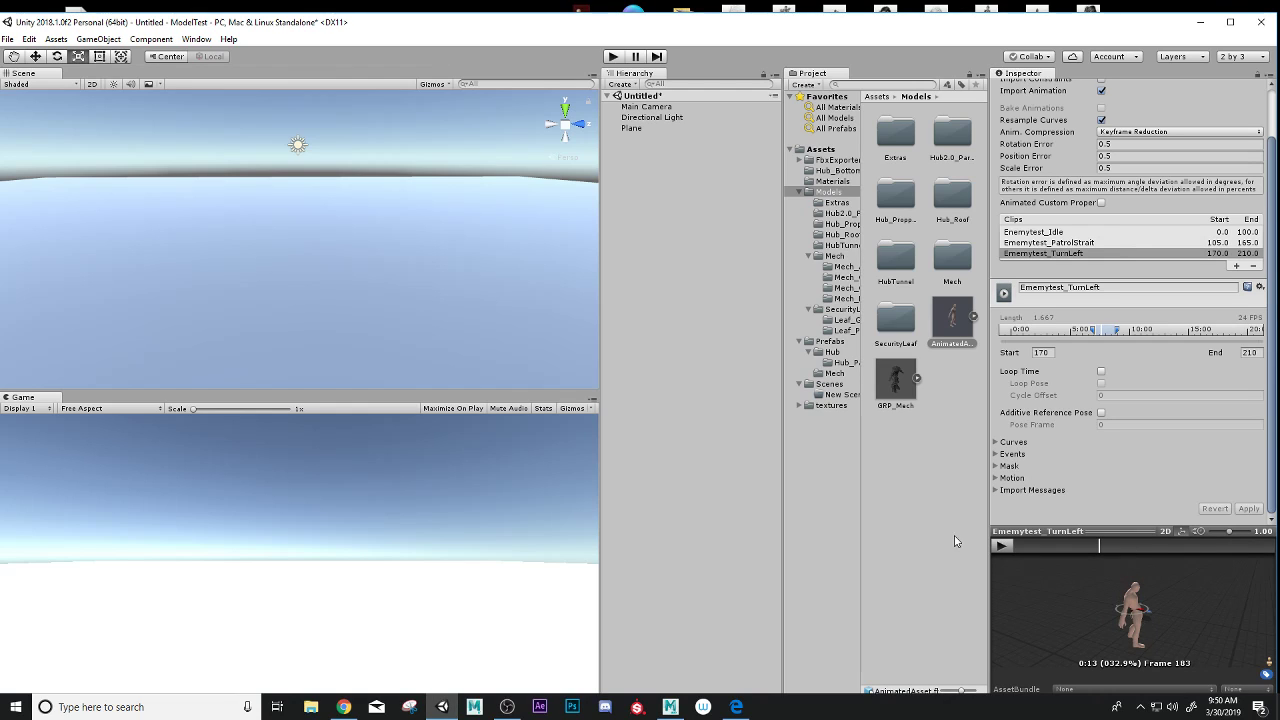
# Check the next entry in the timeline list in Microsoft Edge and add a fourth clip named Ememytest_TurnRight.
pyautogui.click(736, 707)
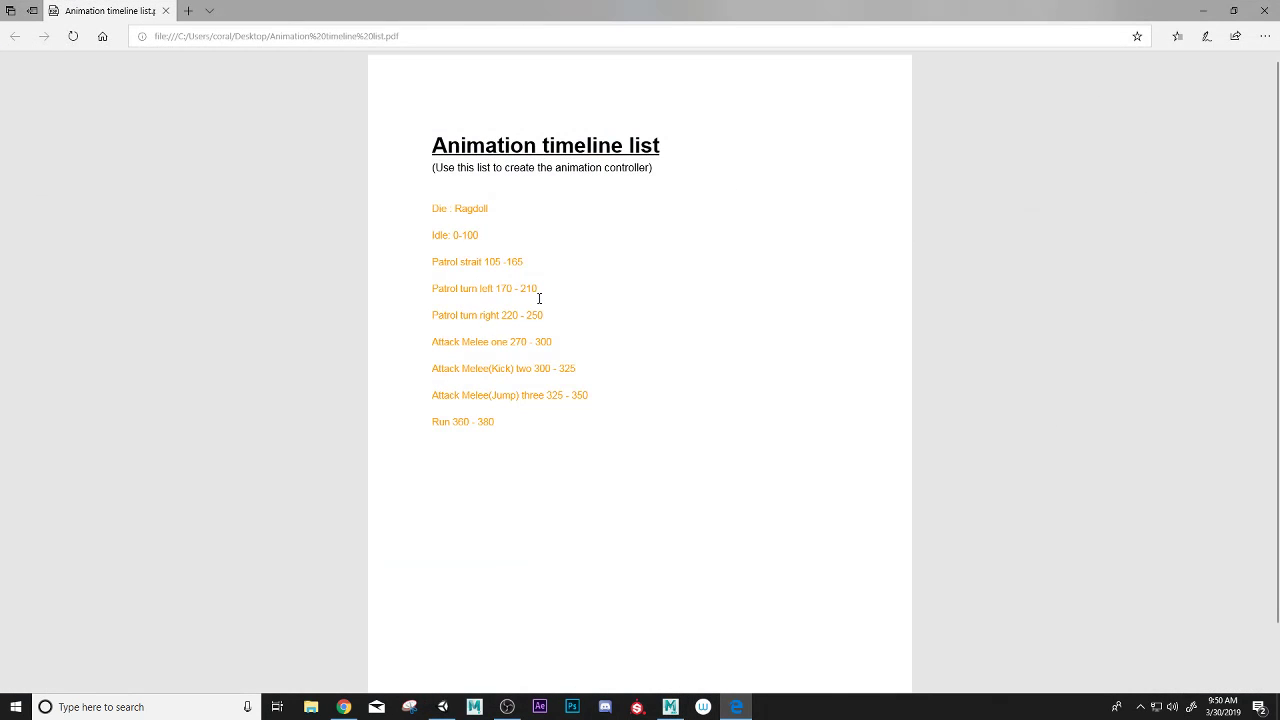
pyautogui.click(1201, 10)
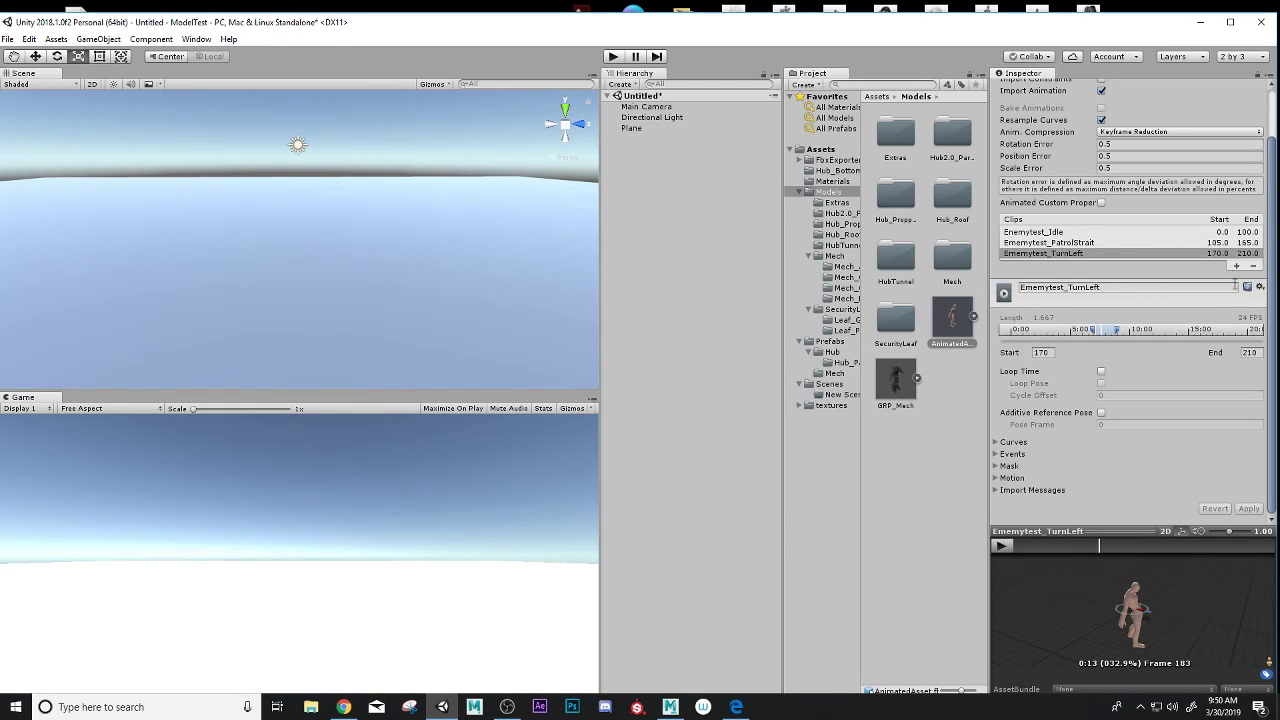
pyautogui.click(1235, 266)
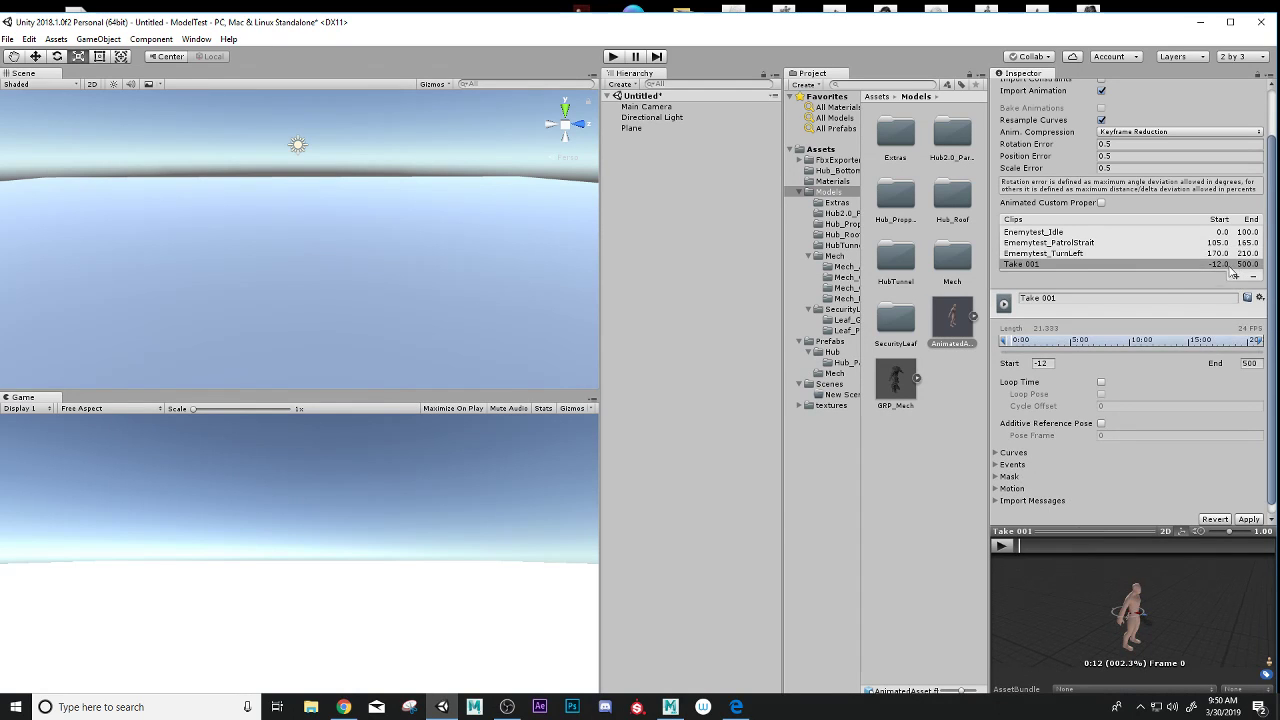
pyautogui.click(1066, 300)
pyautogui.write('Ememytest_TurnRight')
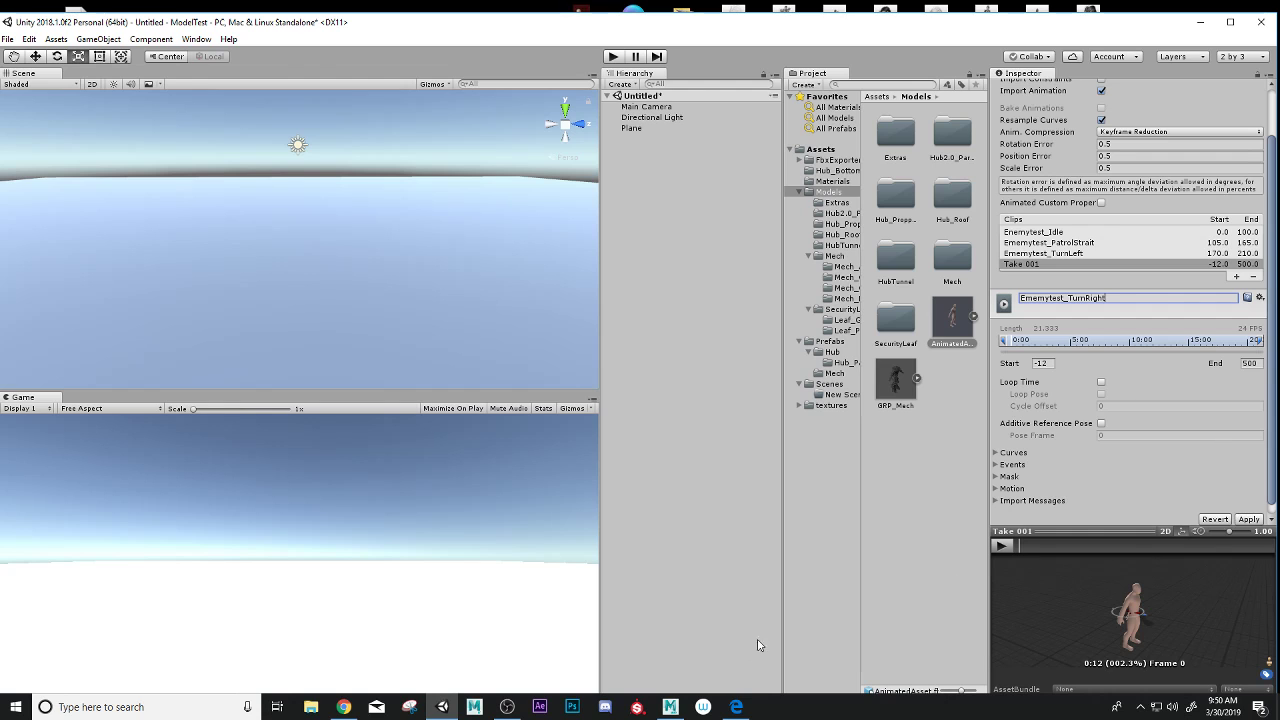
# Check the turn-right range in the timeline list, set the Ememytest_TurnRight clip to frames 220 to 250, and apply.
pyautogui.click(735, 708)
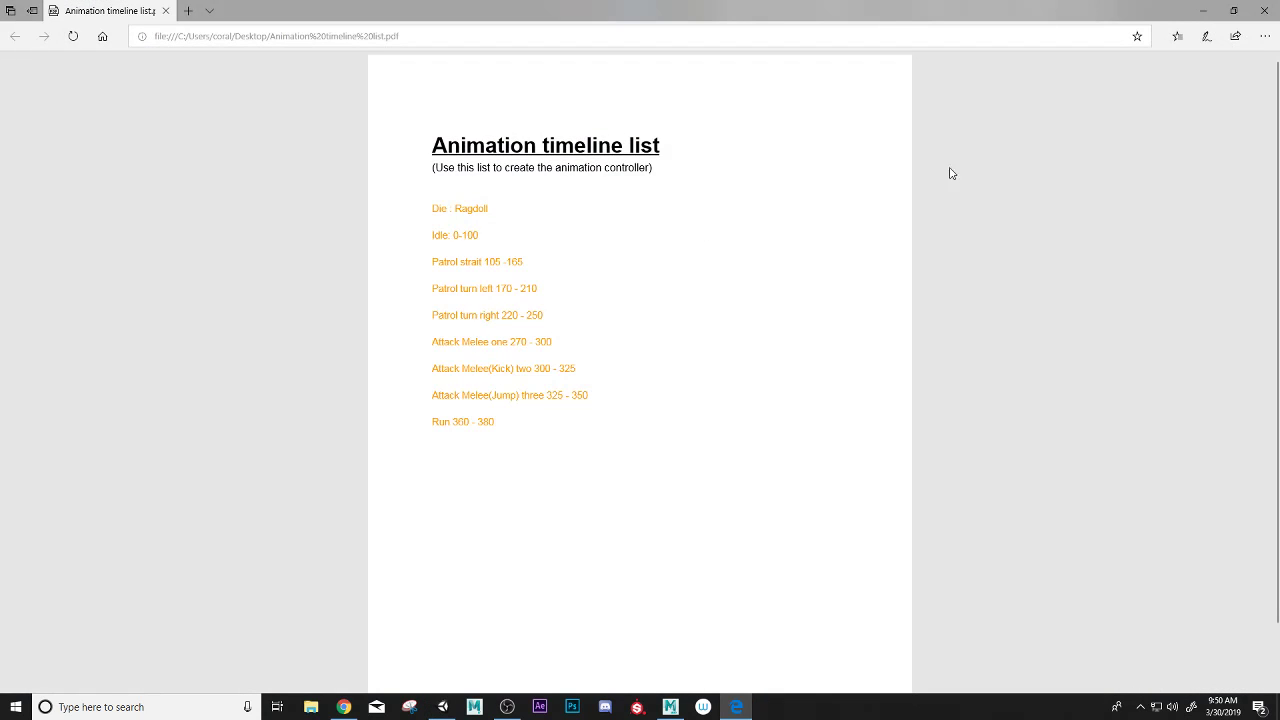
pyautogui.click(1205, 9)
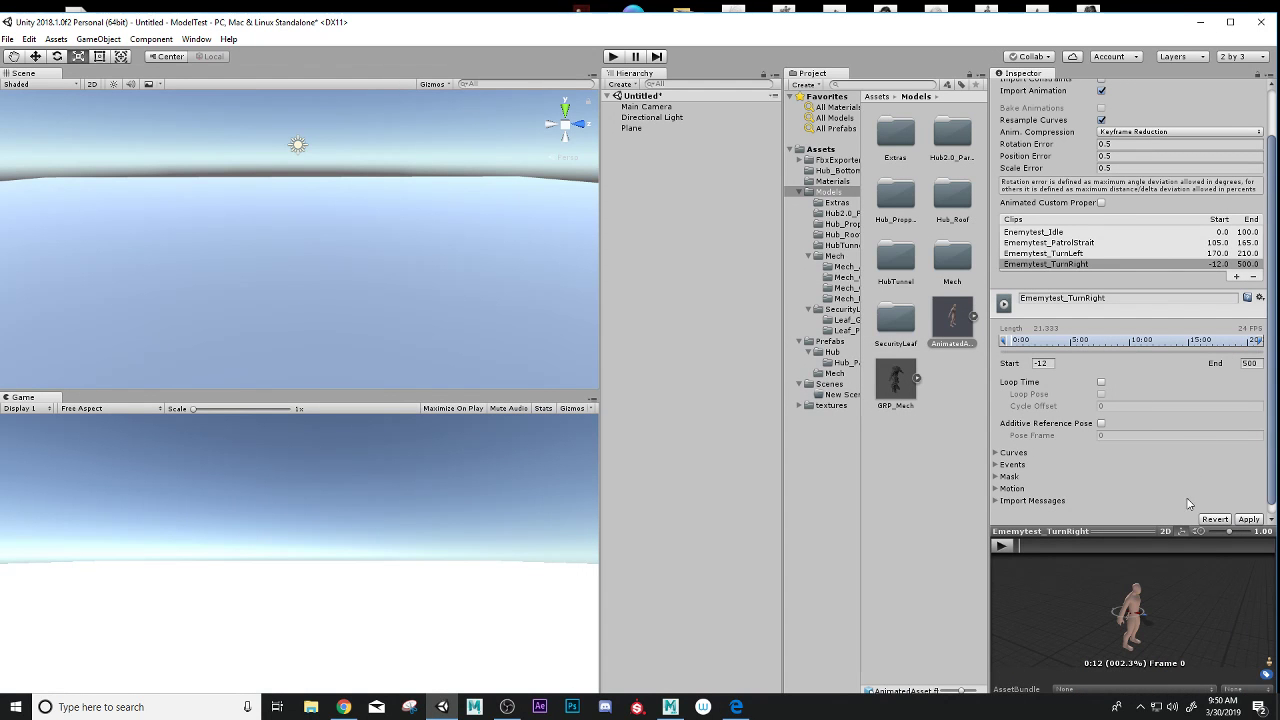
pyautogui.click(1048, 363)
pyautogui.write('220')
pyautogui.press('Tab')
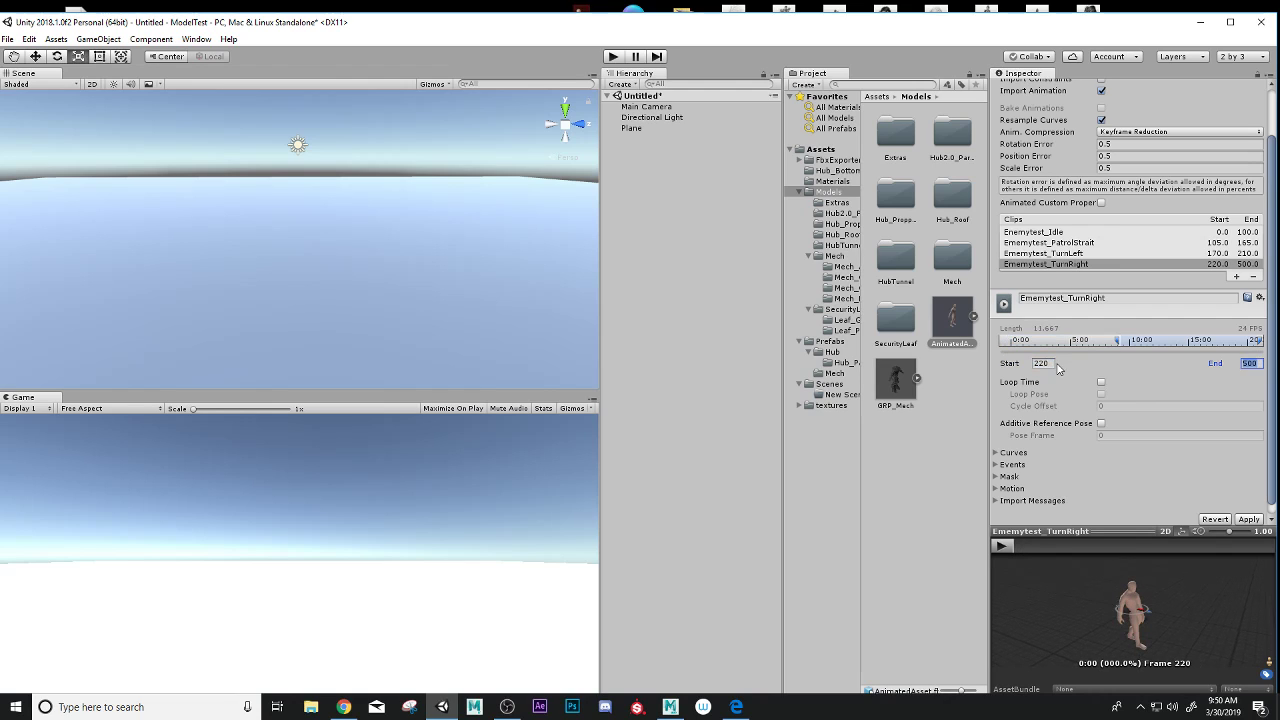
pyautogui.write('250')
pyautogui.click(1249, 519)
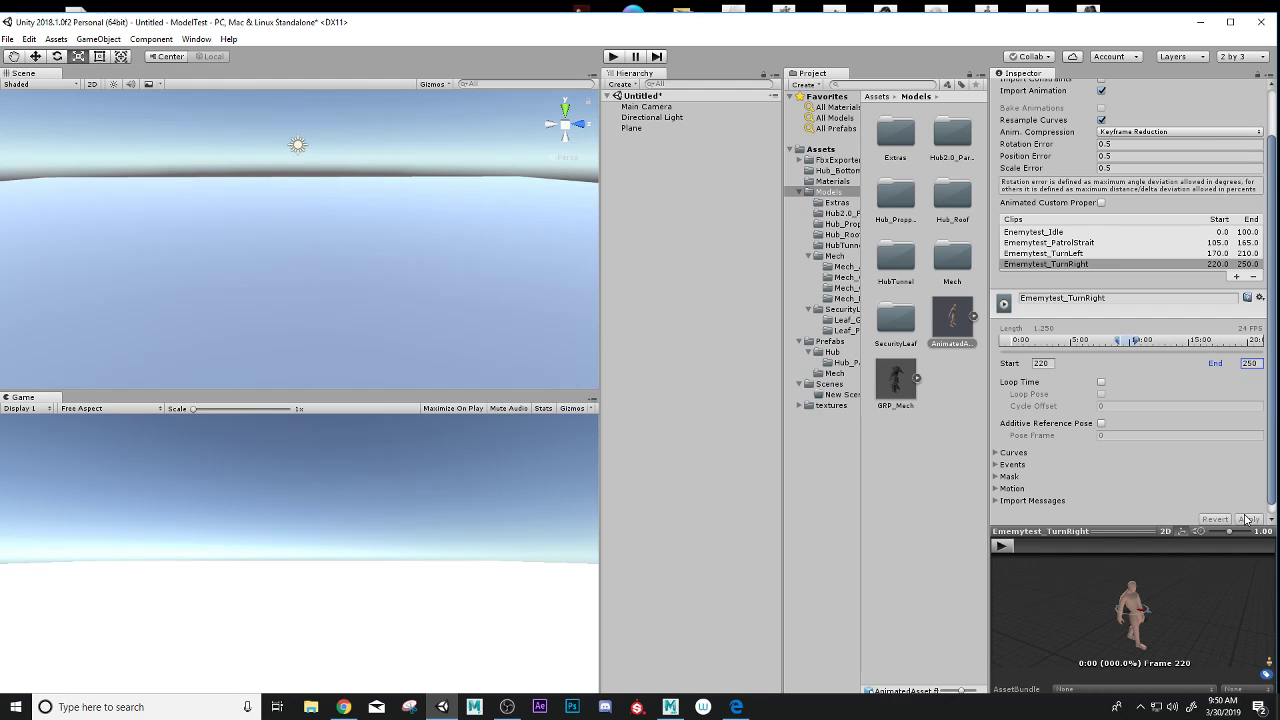
# Look up the first melee attack in the timeline list in Microsoft Edge and add a fifth clip named Ememytest_Melee.
pyautogui.click(736, 707)
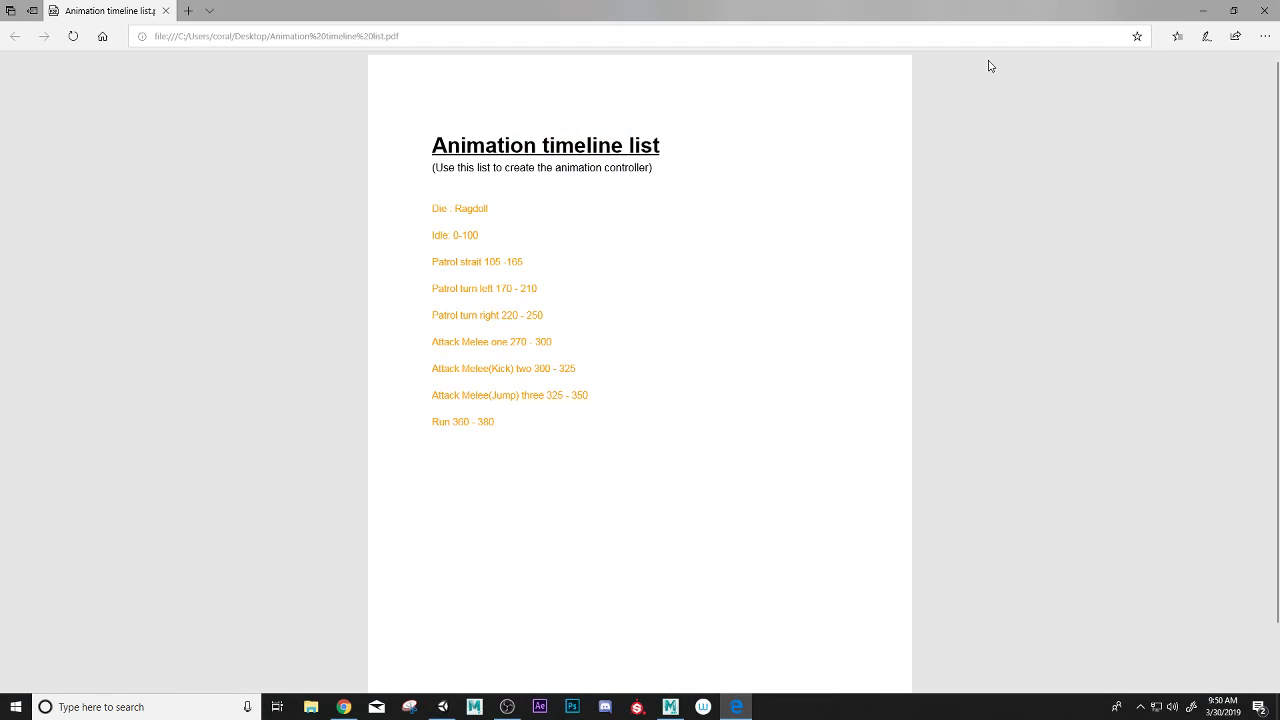
pyautogui.click(1201, 10)
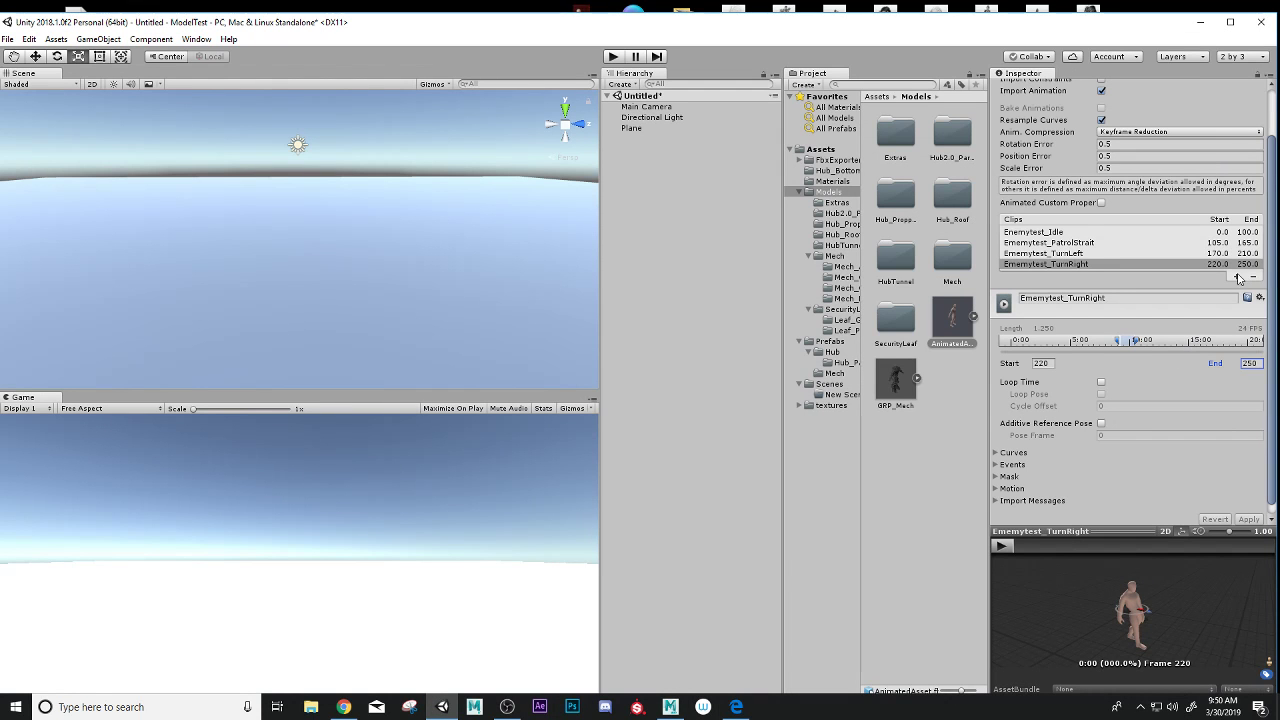
pyautogui.click(1237, 277)
pyautogui.moveTo(1038, 313); pyautogui.dragTo(988, 305)
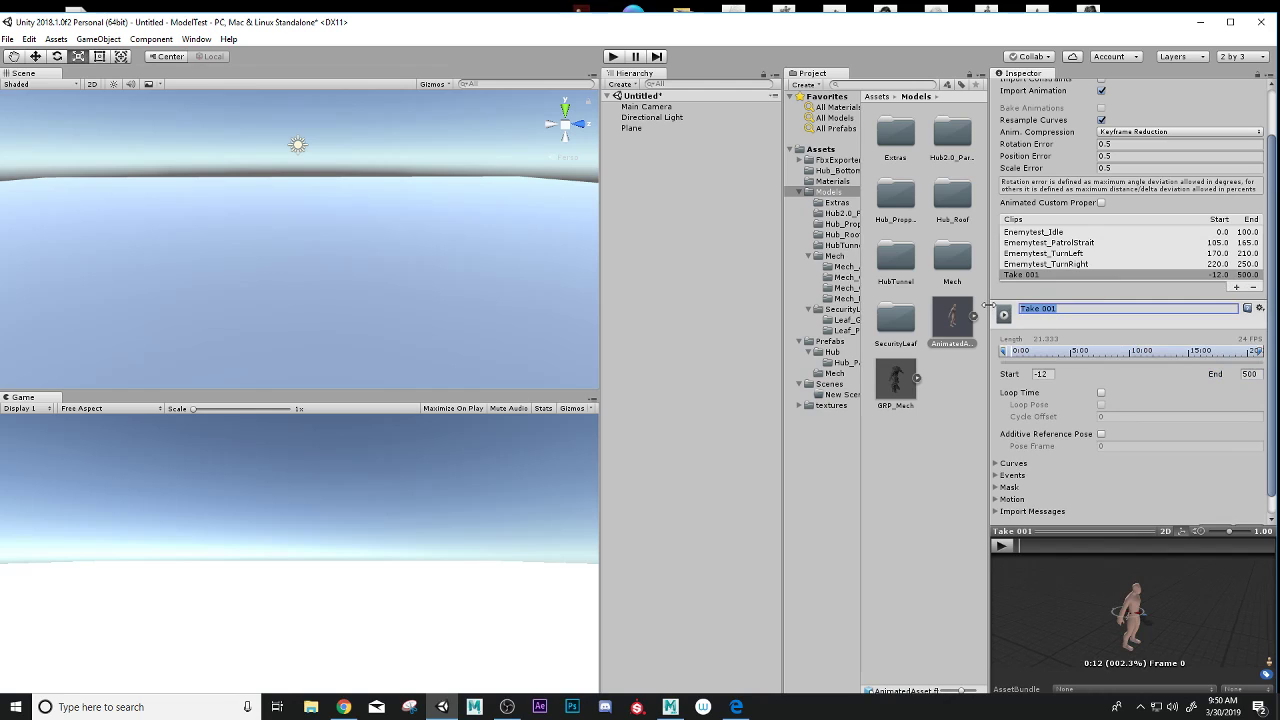
pyautogui.hotkey('ctrl', 'v')
# Set the Ememytest_Melee clip to frames 270 to 300 per the timeline list in Microsoft Edge, apply, and preview it.
pyautogui.click(736, 707)
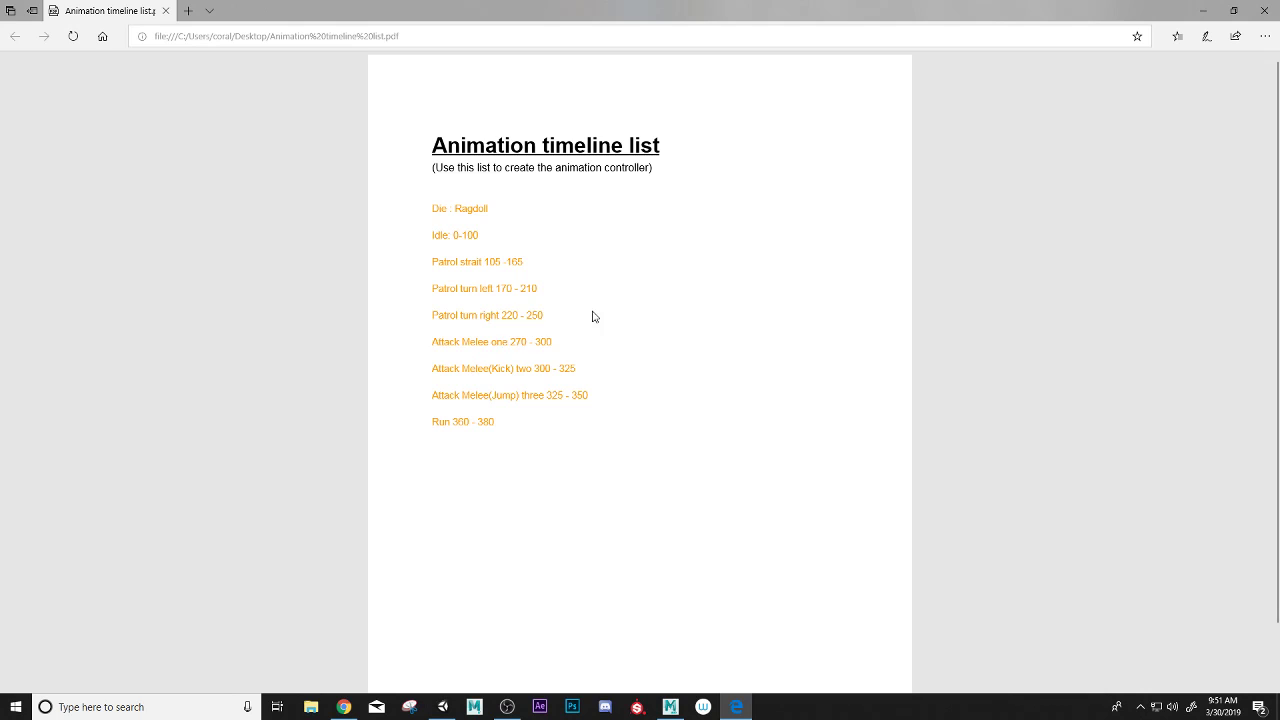
pyautogui.click(1202, 12)
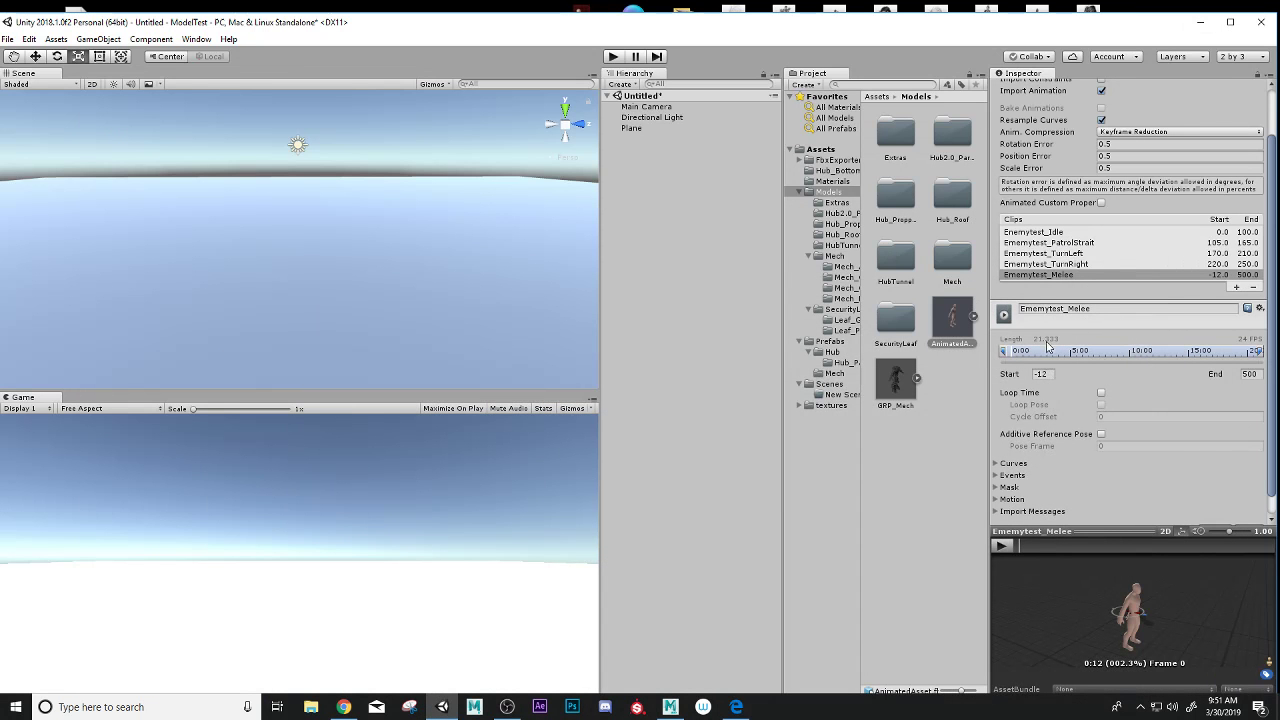
pyautogui.moveTo(1051, 375); pyautogui.dragTo(1008, 379)
pyautogui.write('270')
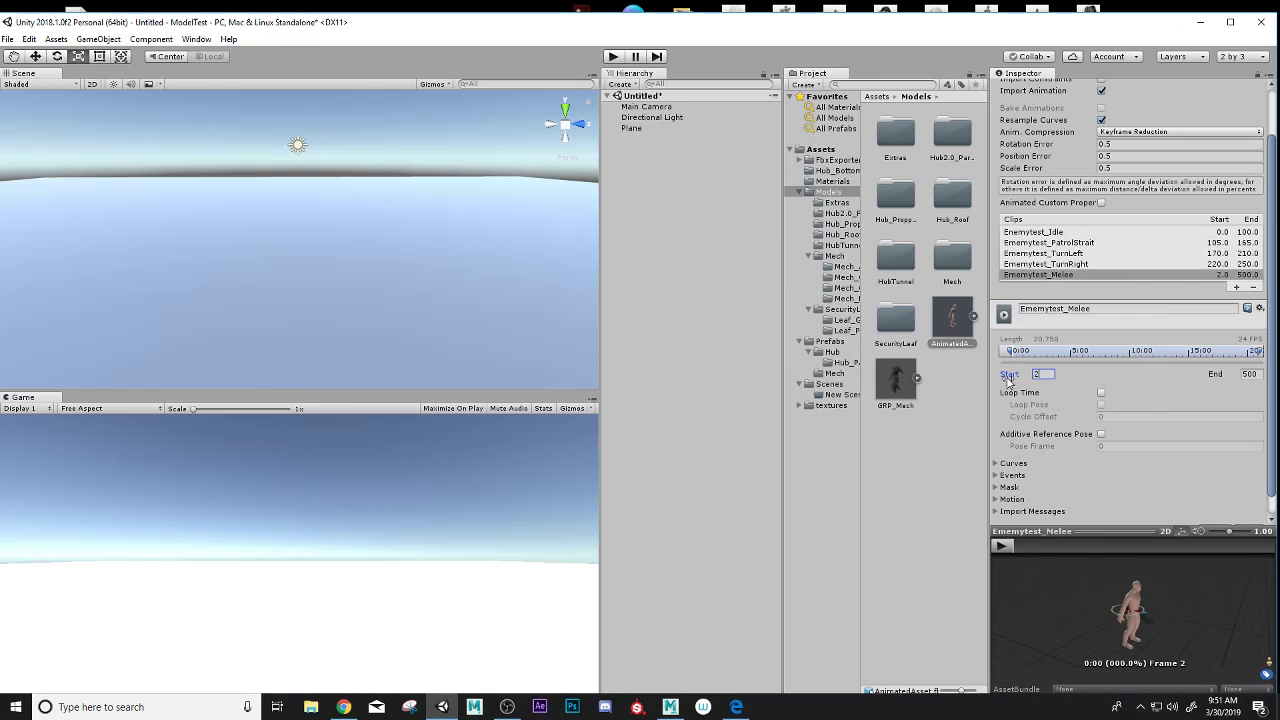
pyautogui.press('Tab')
pyautogui.write('300')
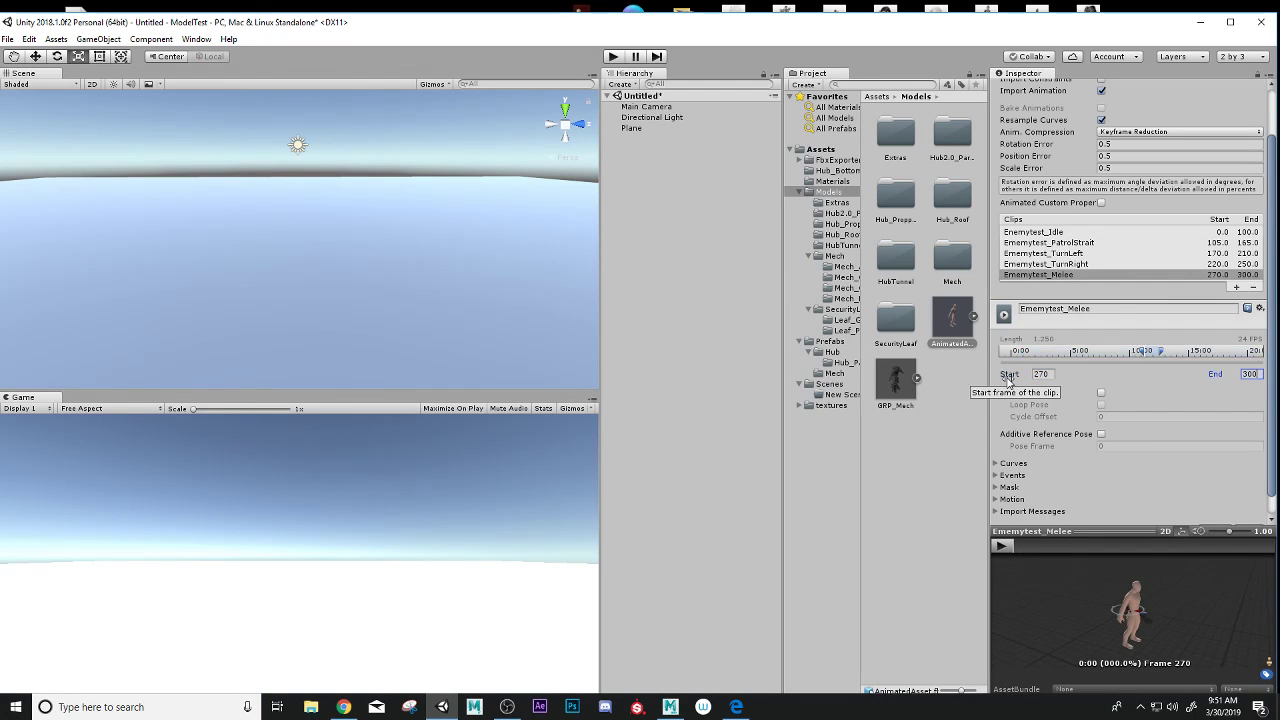
pyautogui.scroll(-1, 1115, 466)
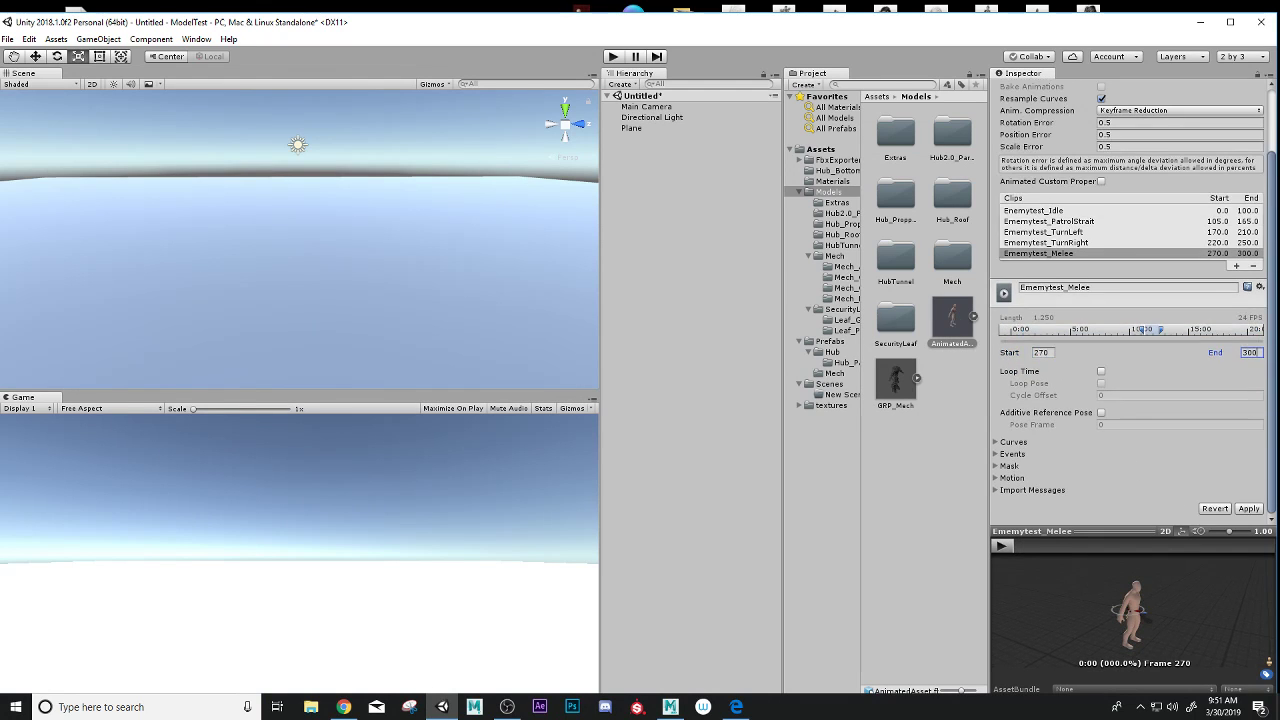
pyautogui.click(1249, 508)
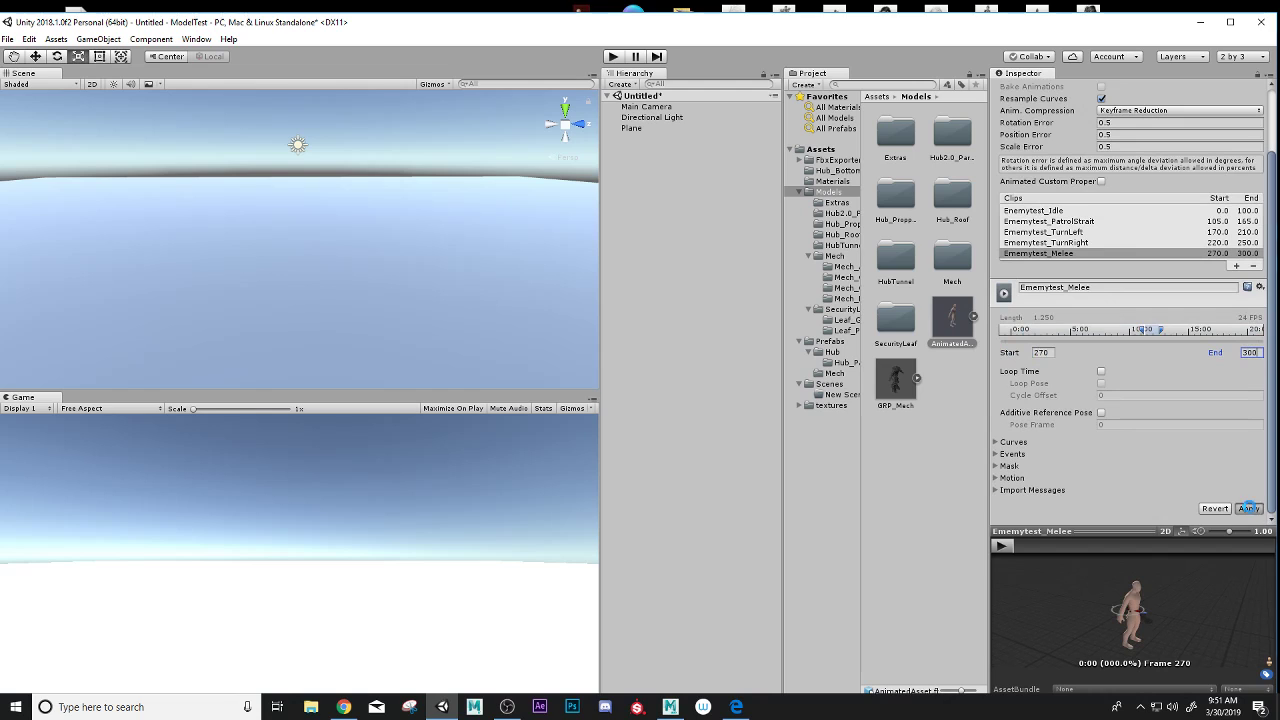
pyautogui.click(1002, 546)
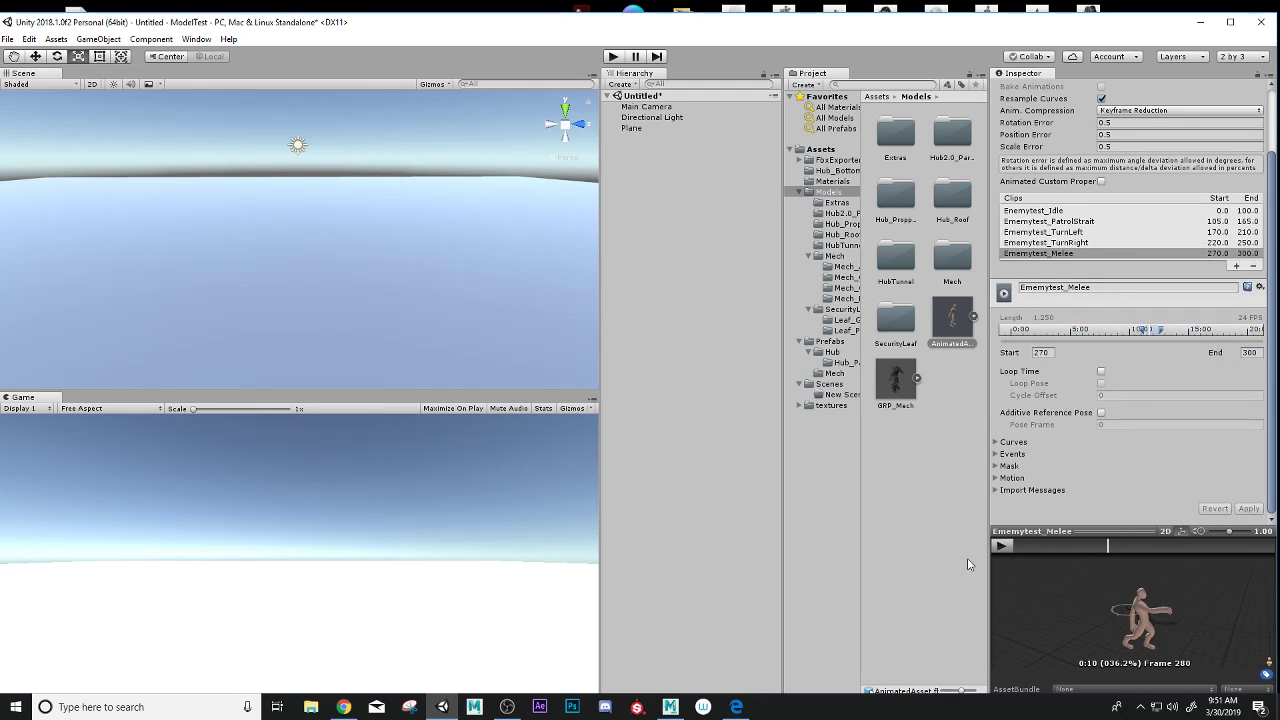
# Look up the kick attack in the timeline list in Microsoft Edge and add a sixth clip in Unity named Ememytest_kick.
pyautogui.click(736, 707)
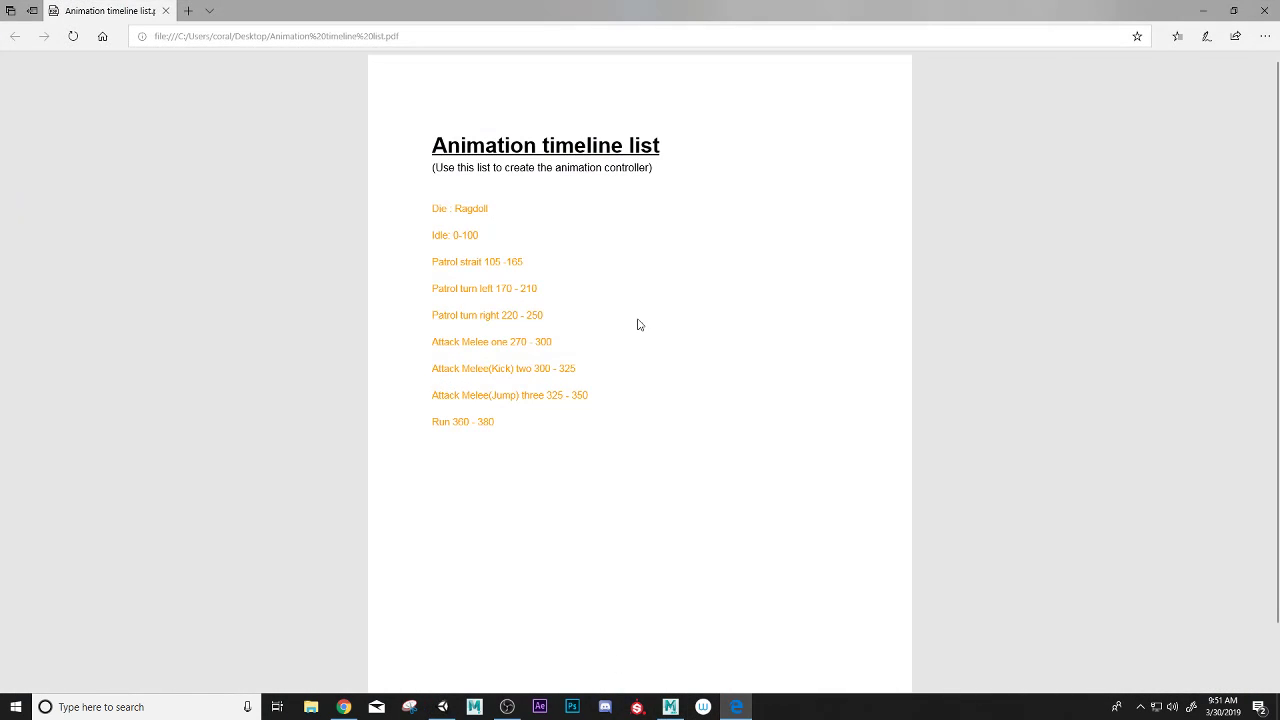
pyautogui.click(1202, 10)
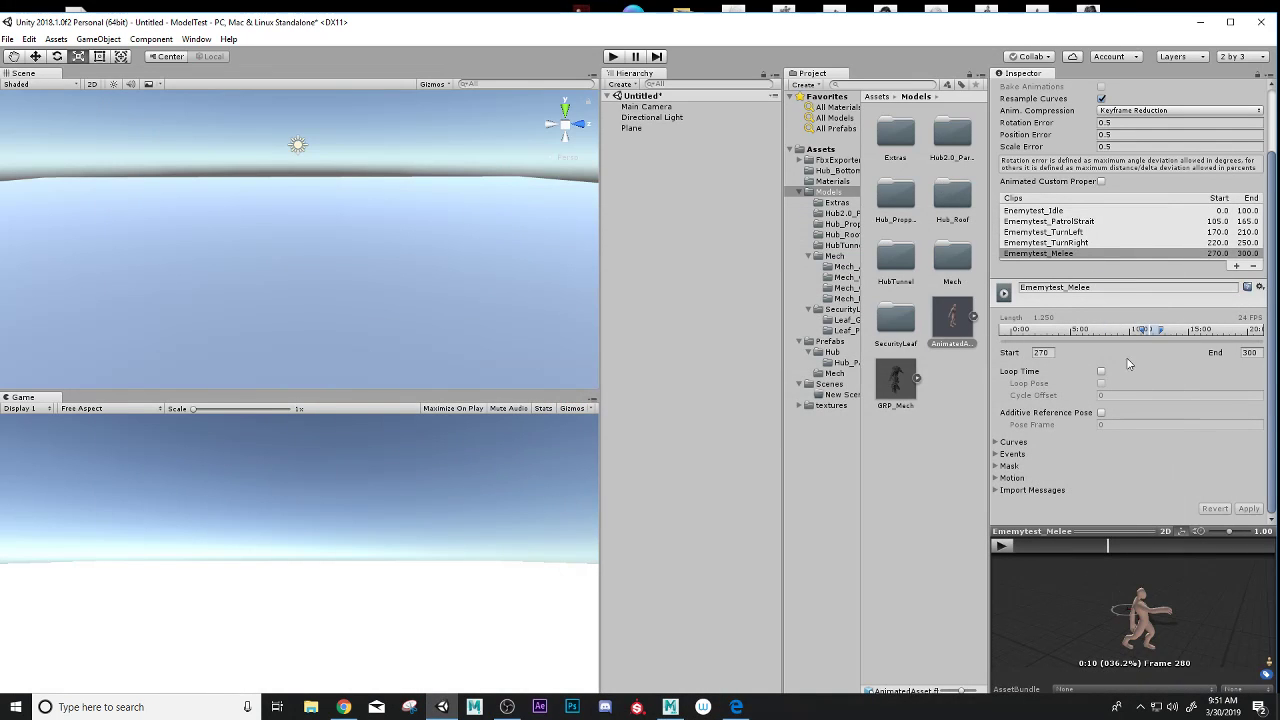
pyautogui.click(1236, 266)
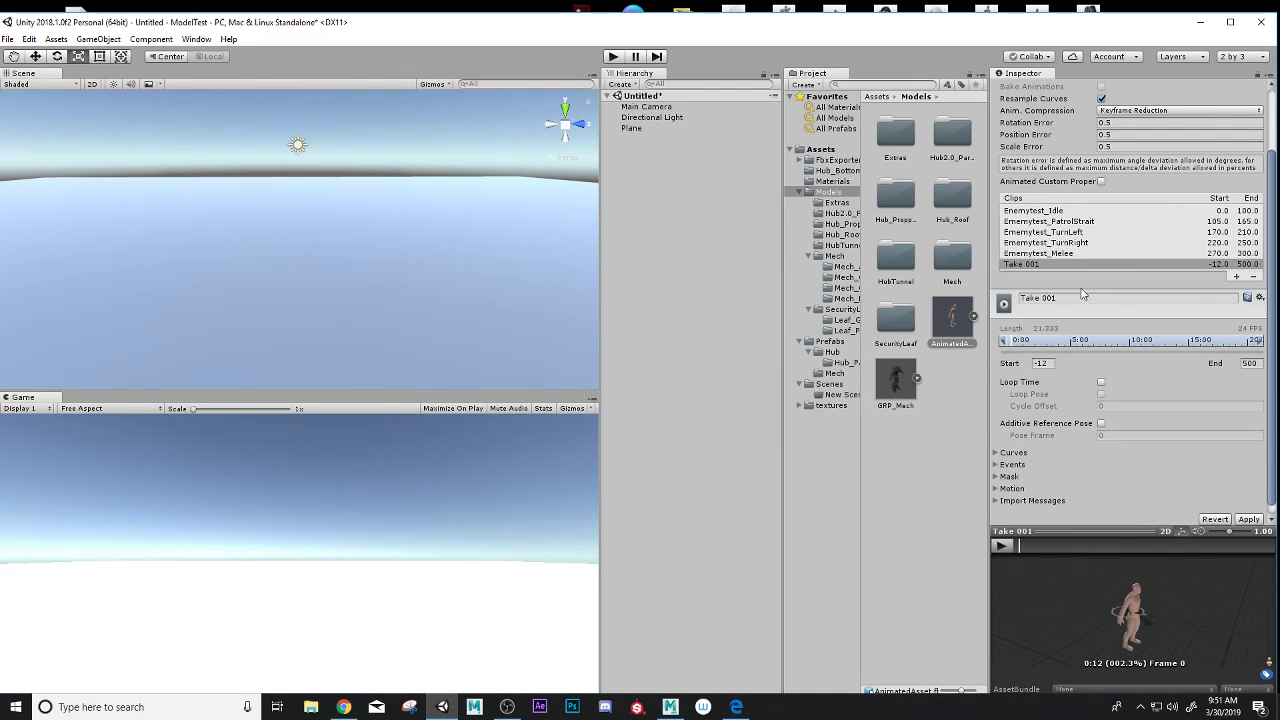
pyautogui.click(1065, 298)
pyautogui.write('Ememytest_kick')
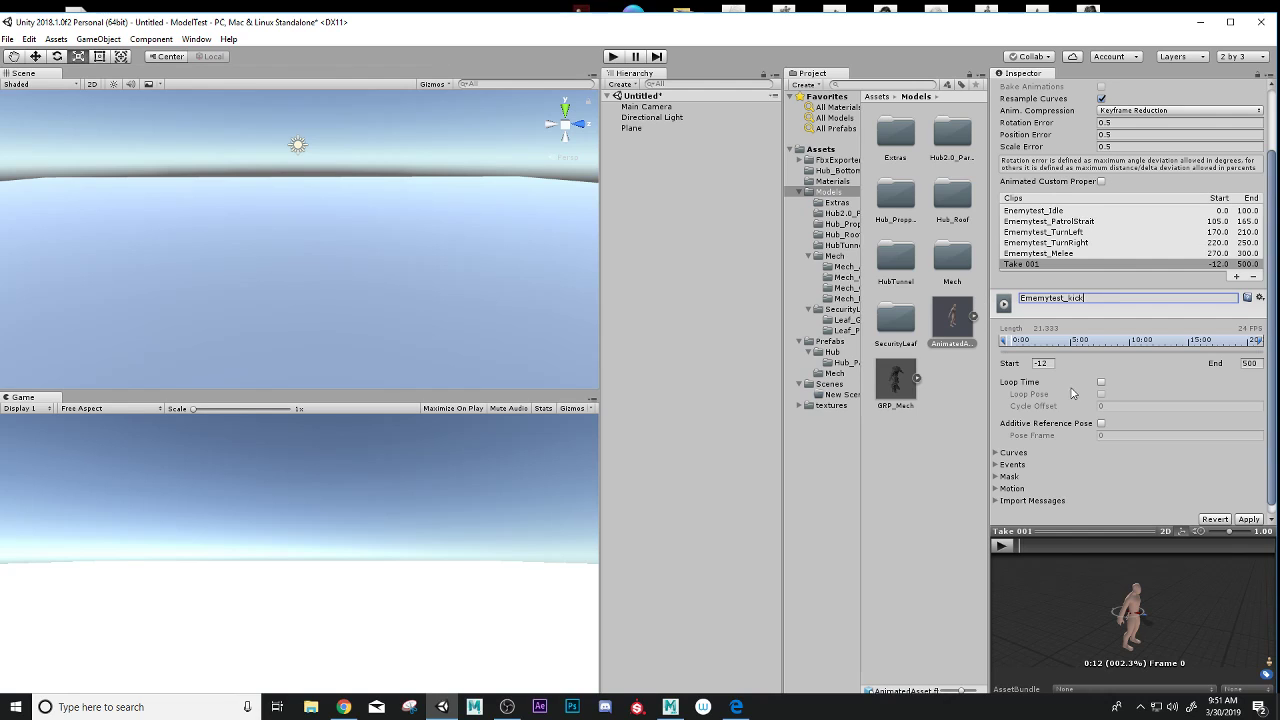
# Set the Ememytest_kick clip to frames 270 to 300 and apply.
pyautogui.moveTo(1053, 365); pyautogui.dragTo(1003, 365)
pyautogui.write('270')
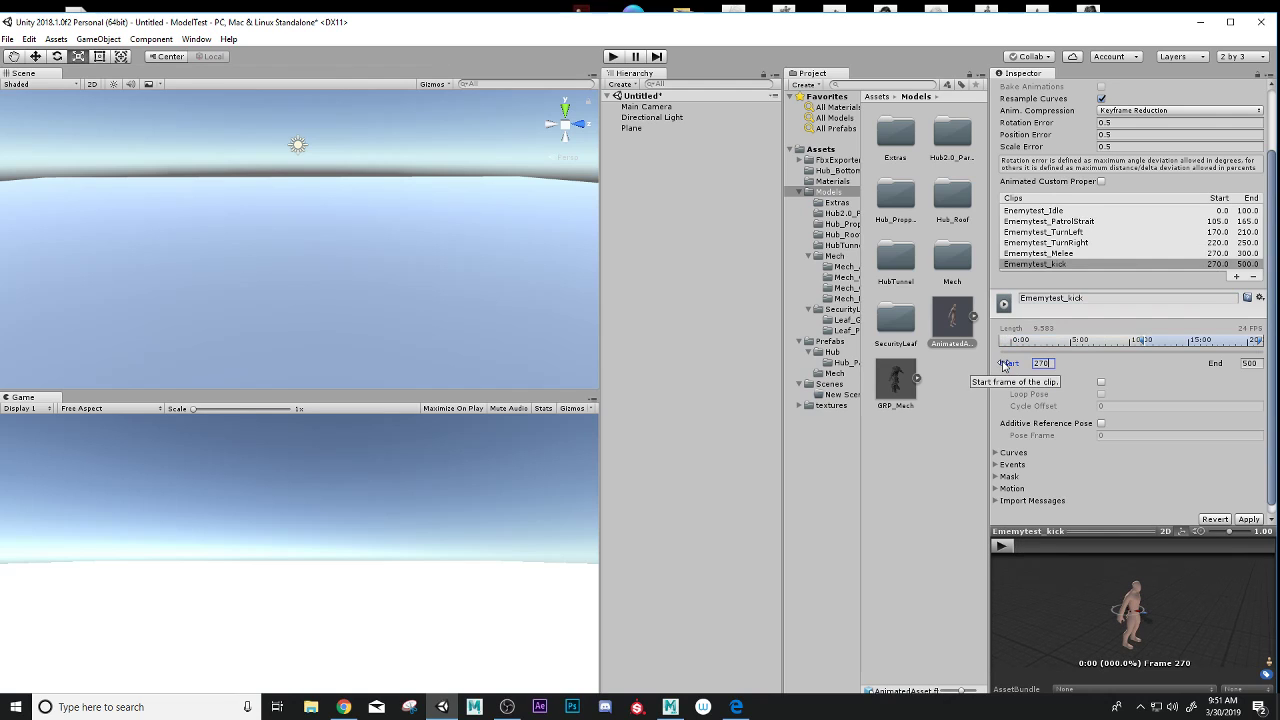
pyautogui.click(1250, 364)
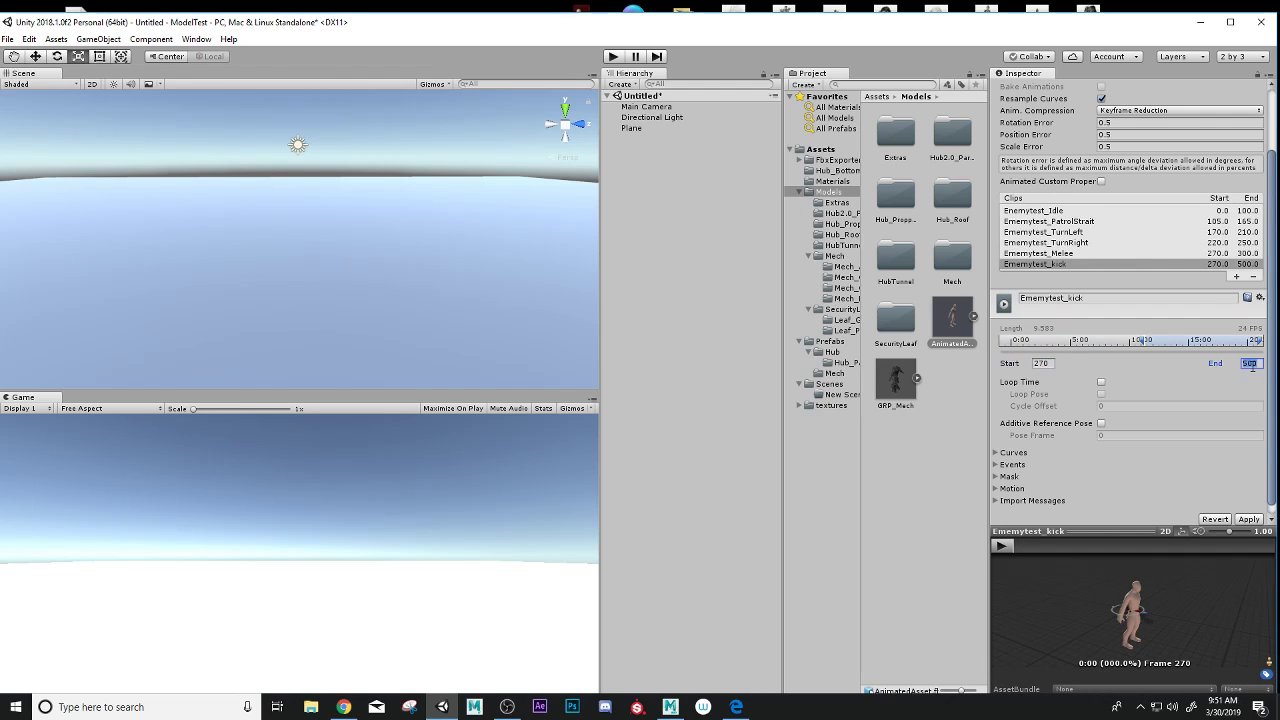
pyautogui.write('300')
pyautogui.click(1255, 519)
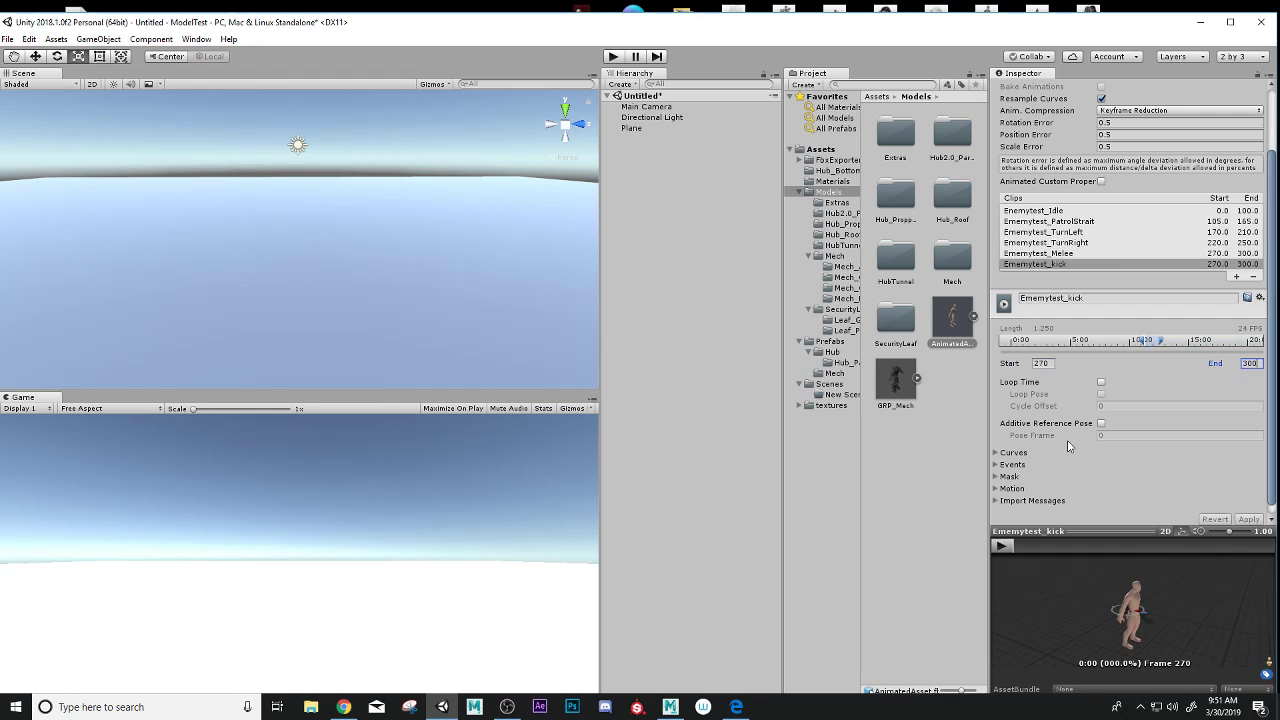
# Recheck the kick range in the timeline list in Microsoft Edge and set the Ememytest_kick clip to frames 300 to 325.
pyautogui.click(735, 707)
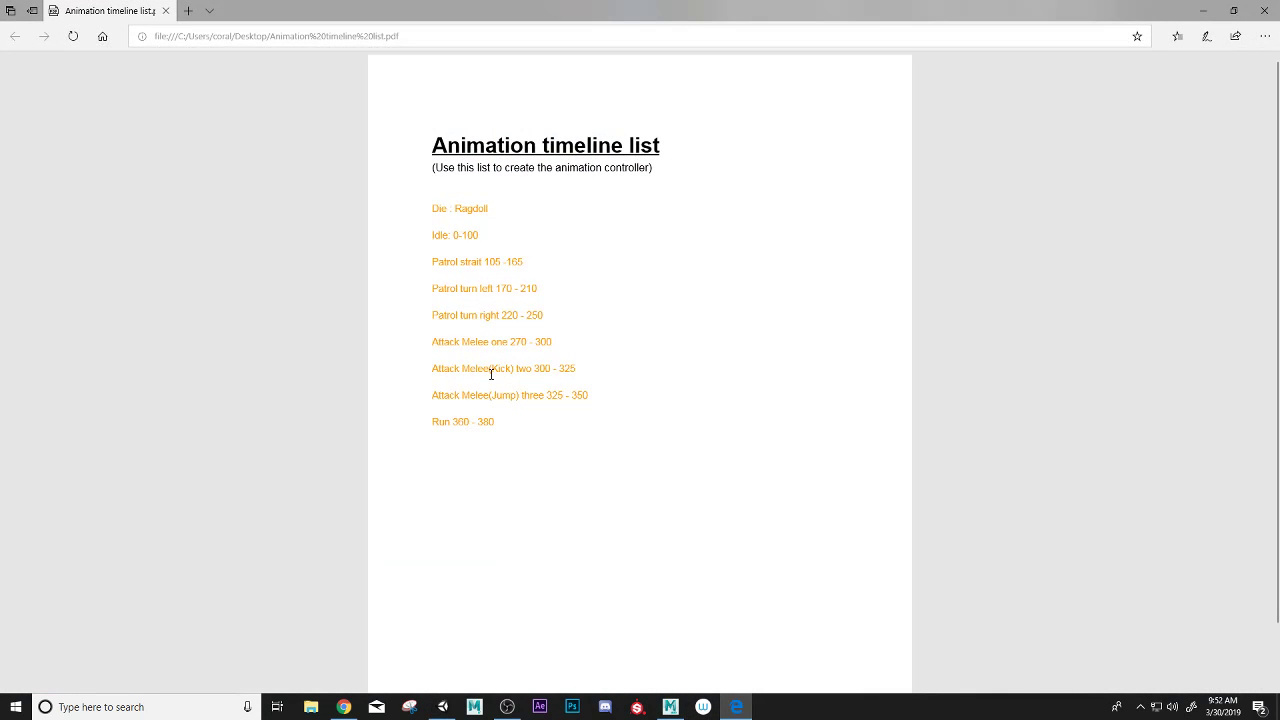
pyautogui.click(1203, 10)
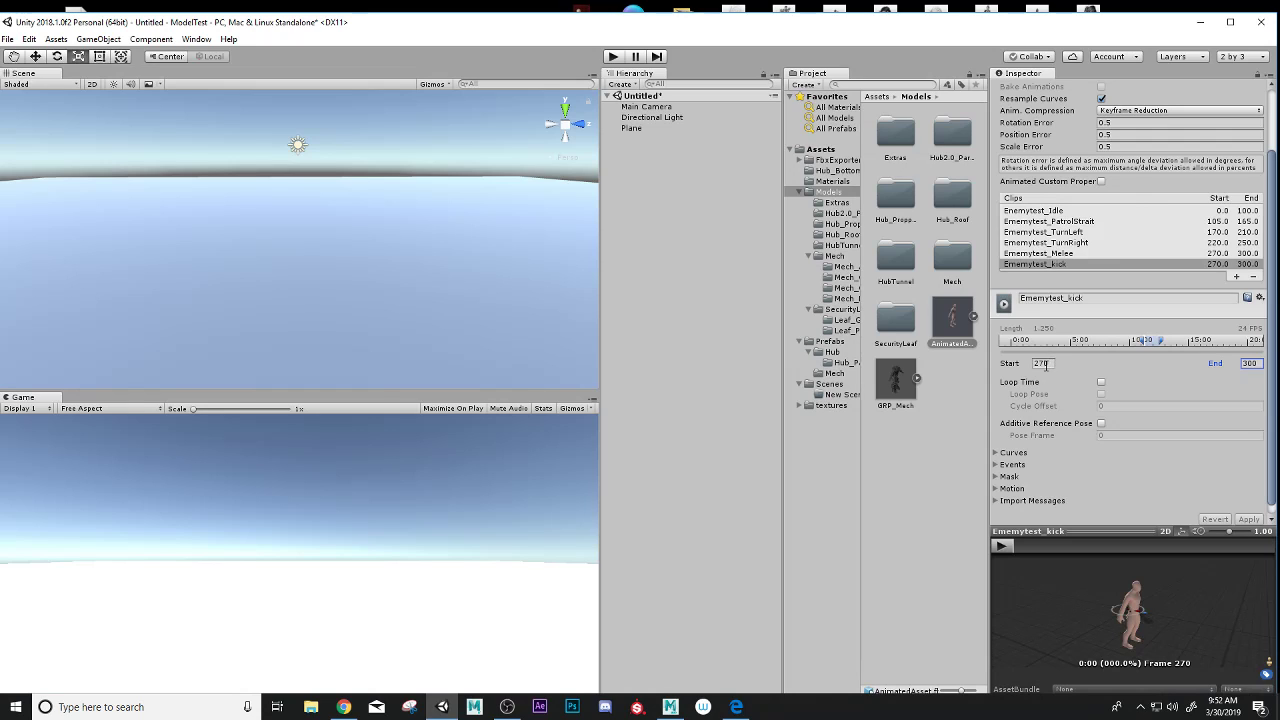
pyautogui.click(1049, 363)
pyautogui.write('300')
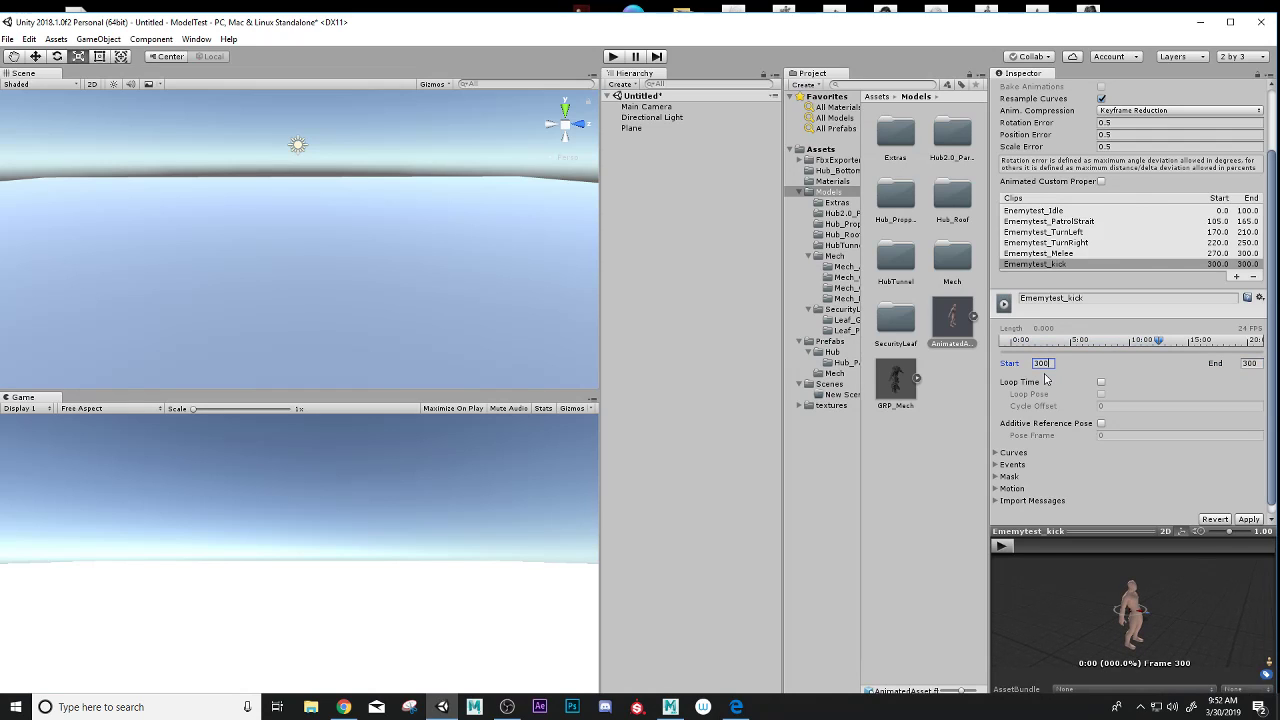
pyautogui.click(1252, 364)
pyautogui.write('325')
# Look up the jump attack in the timeline list in Microsoft Edge and add a seventh clip in Unity named Ememytest_jumpattack.
pyautogui.click(737, 707)
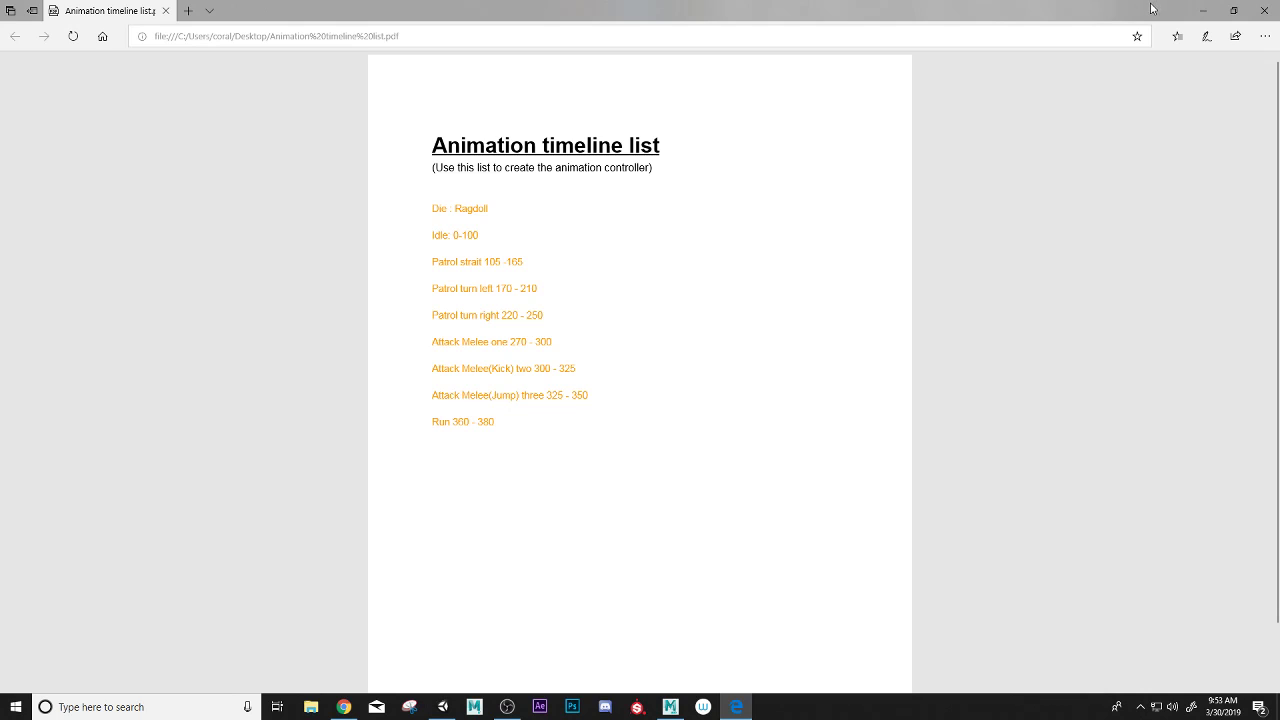
pyautogui.click(1202, 10)
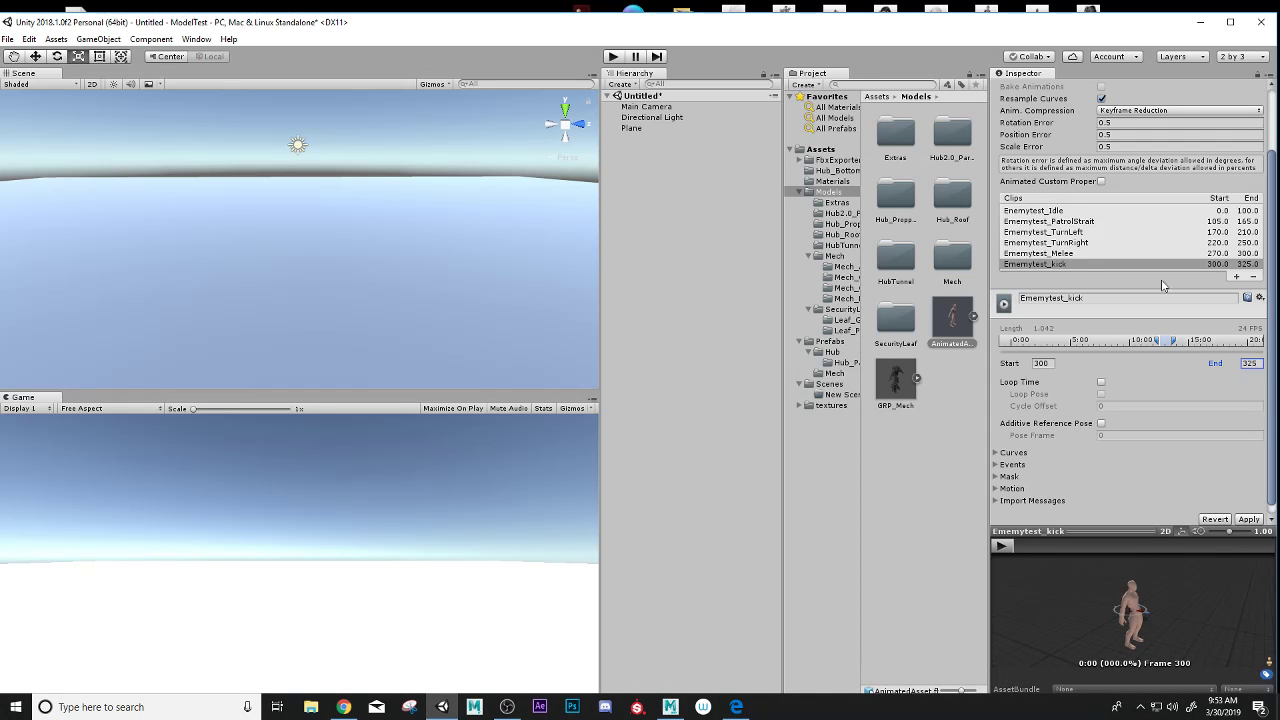
pyautogui.click(1237, 277)
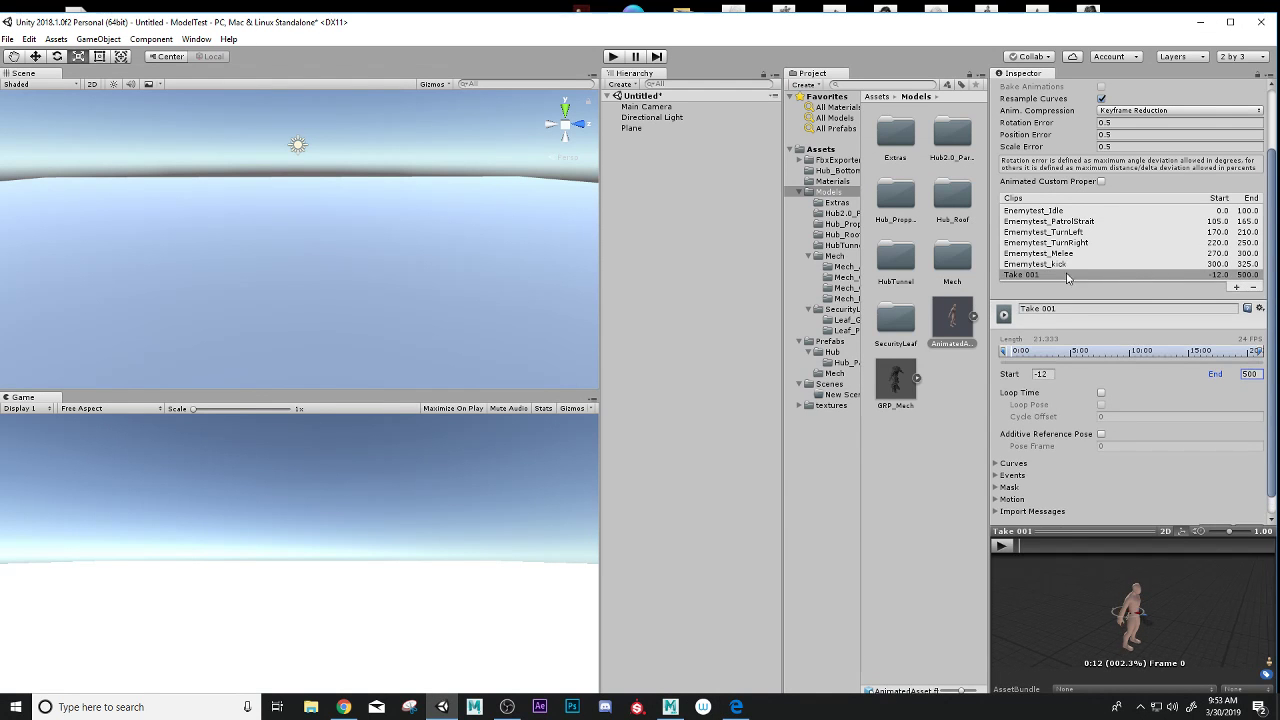
pyautogui.click(1070, 313)
pyautogui.write('Ememytest_jumpattack')
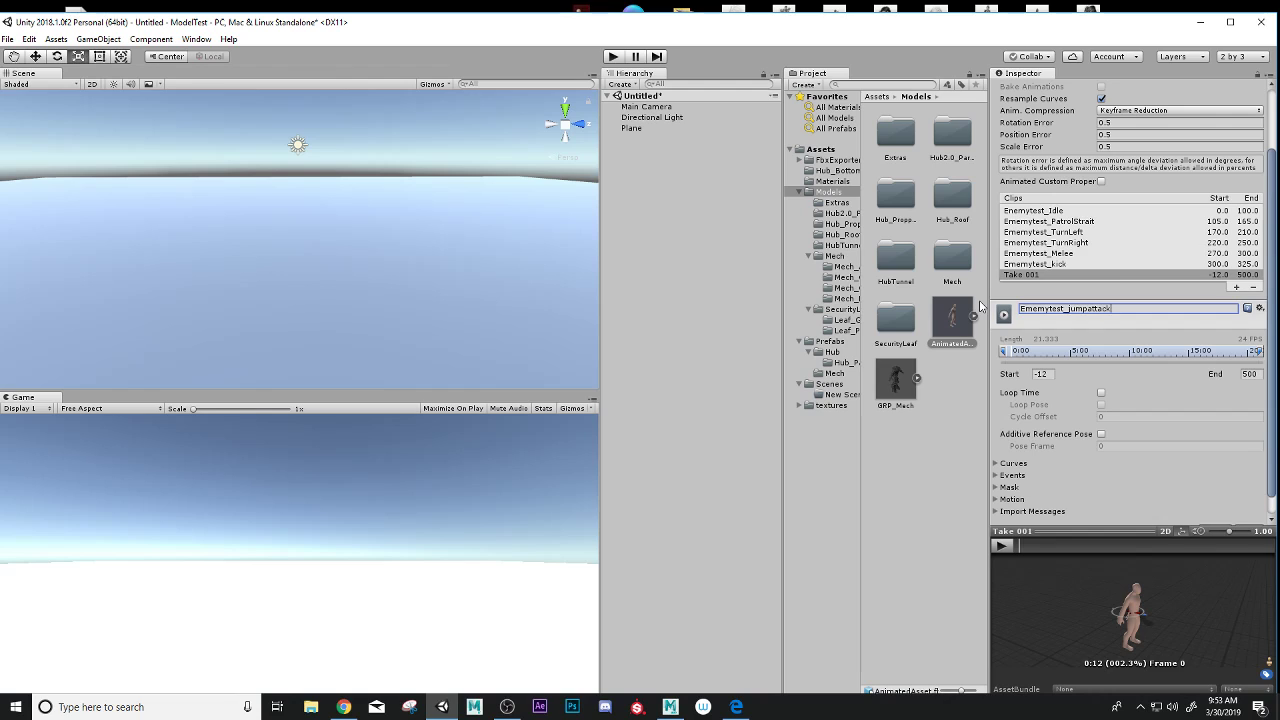
# Set the Ememytest_jumpattack clip to frames 325 to 350 and preview its animation.
pyautogui.click(1045, 374)
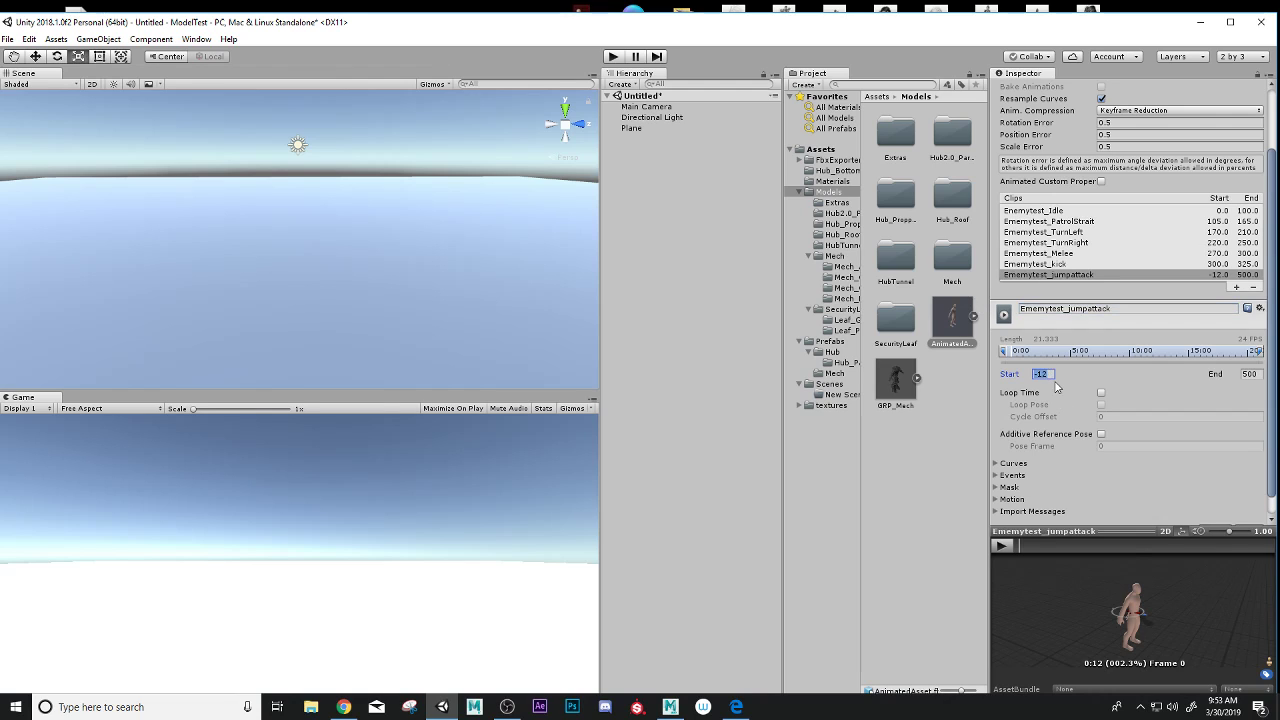
pyautogui.write('325')
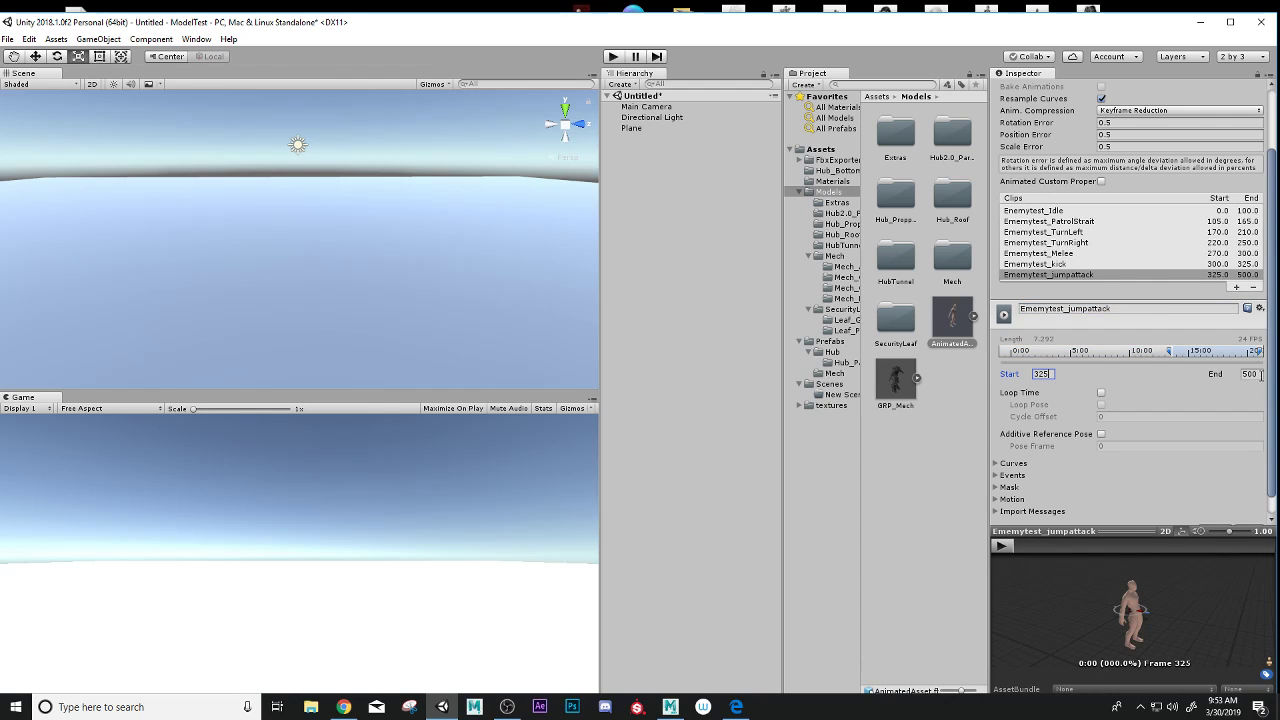
pyautogui.click(1261, 374)
pyautogui.write('350')
pyautogui.click(1006, 545)
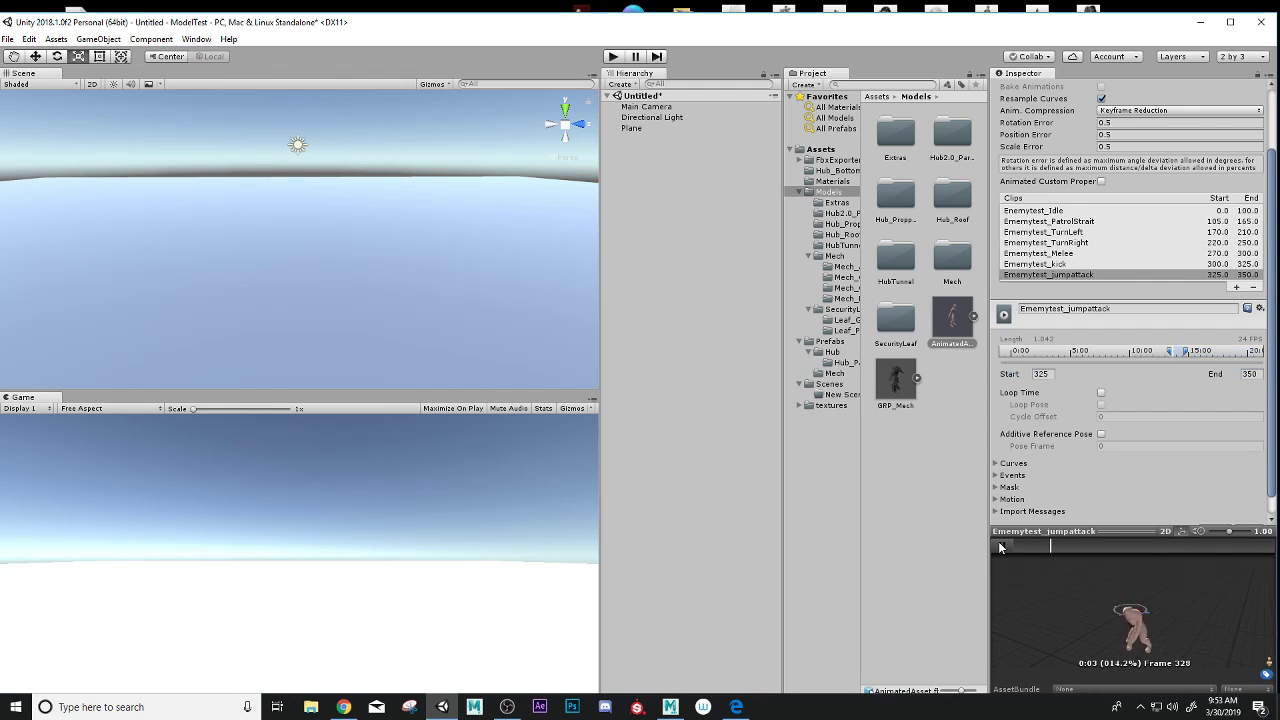
pyautogui.click(1000, 545)
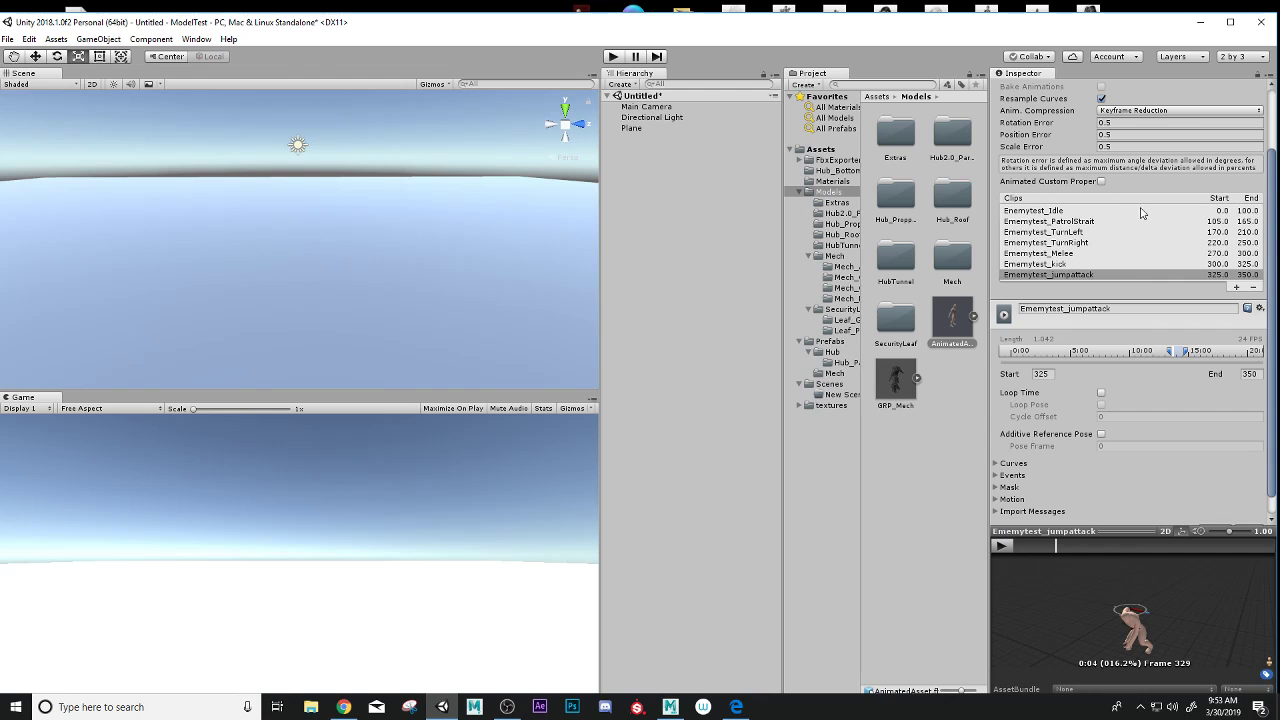
# Add an eighth clip for the run entry in the Microsoft Edge timeline list and name it Ememytest_Run.
pyautogui.click(1236, 287)
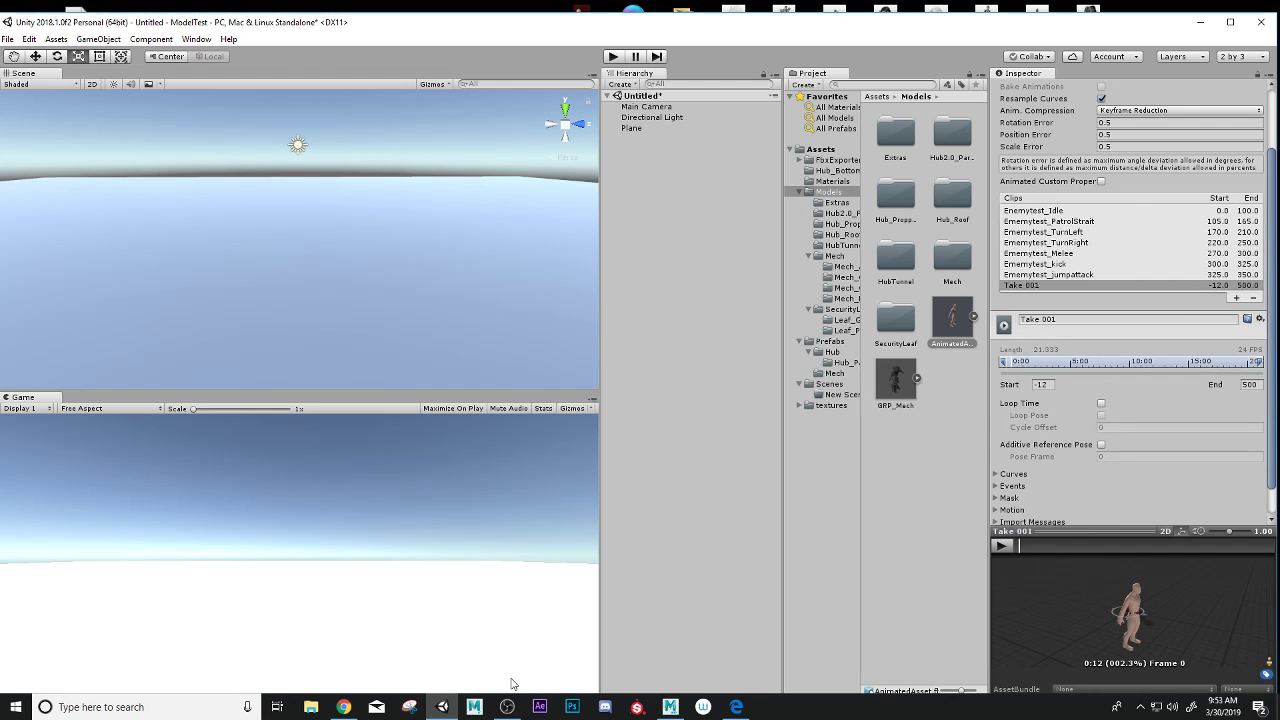
pyautogui.click(730, 710)
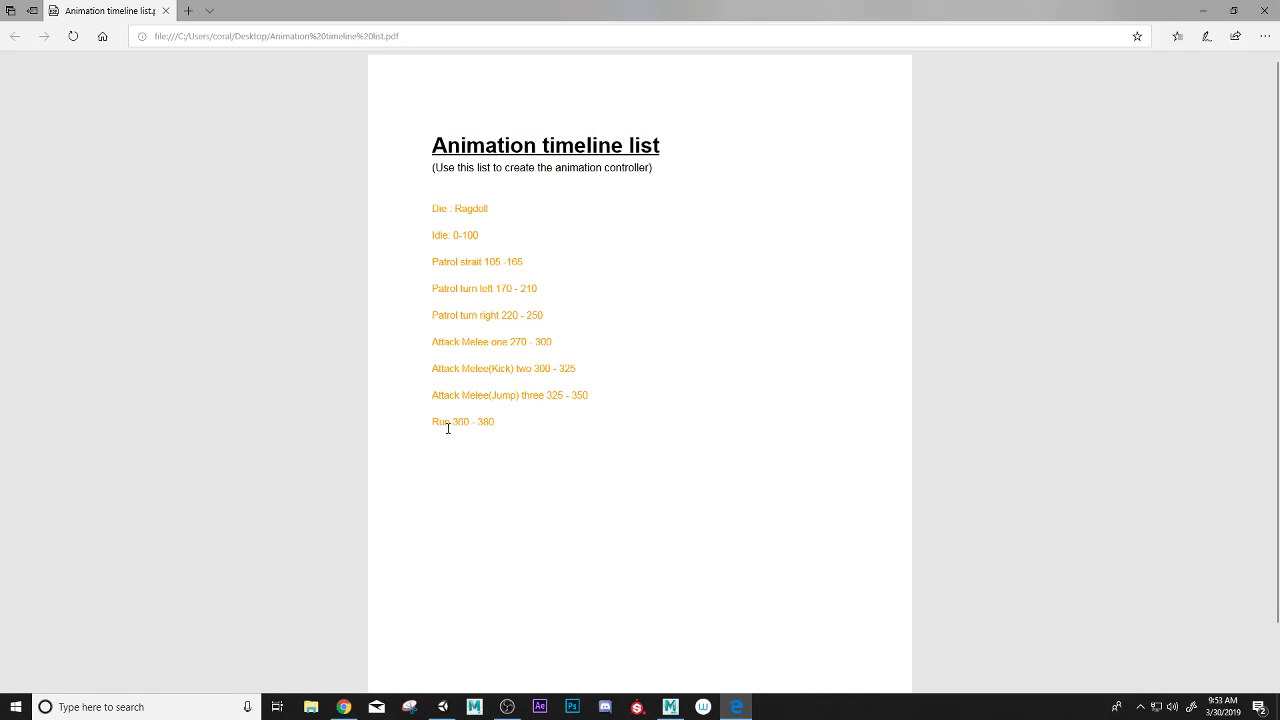
pyautogui.click(1203, 10)
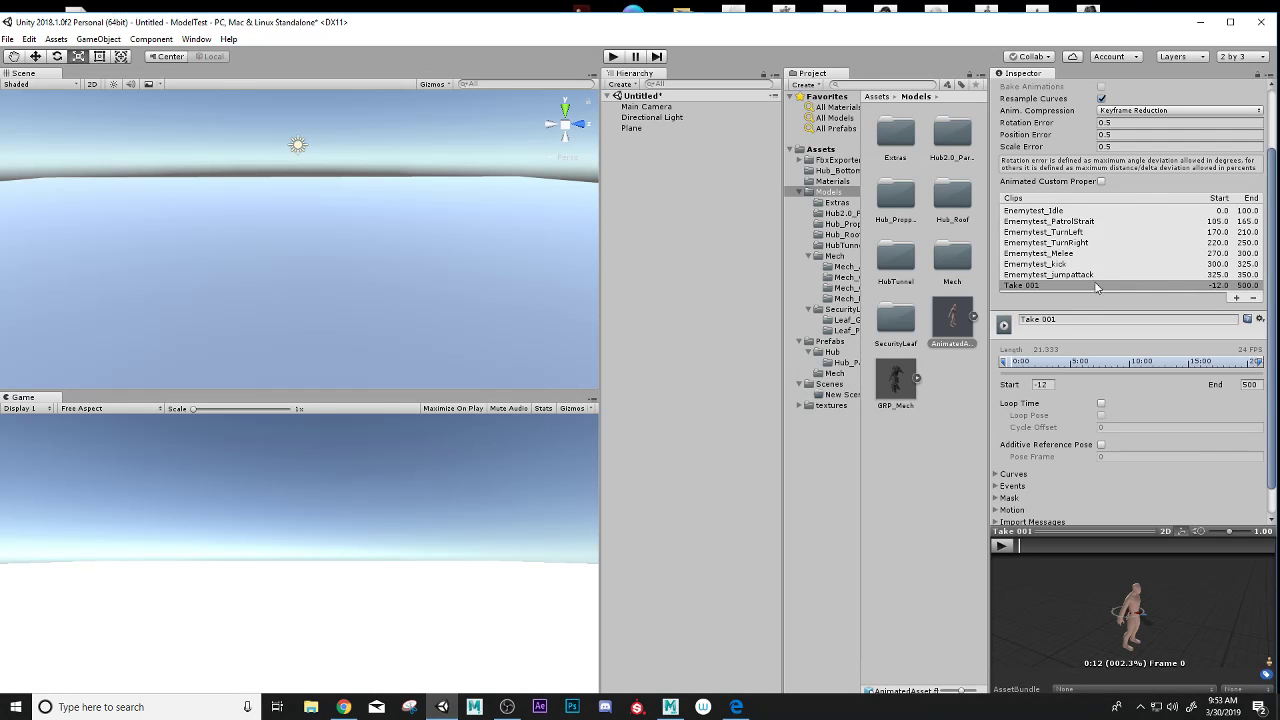
pyautogui.click(1053, 319)
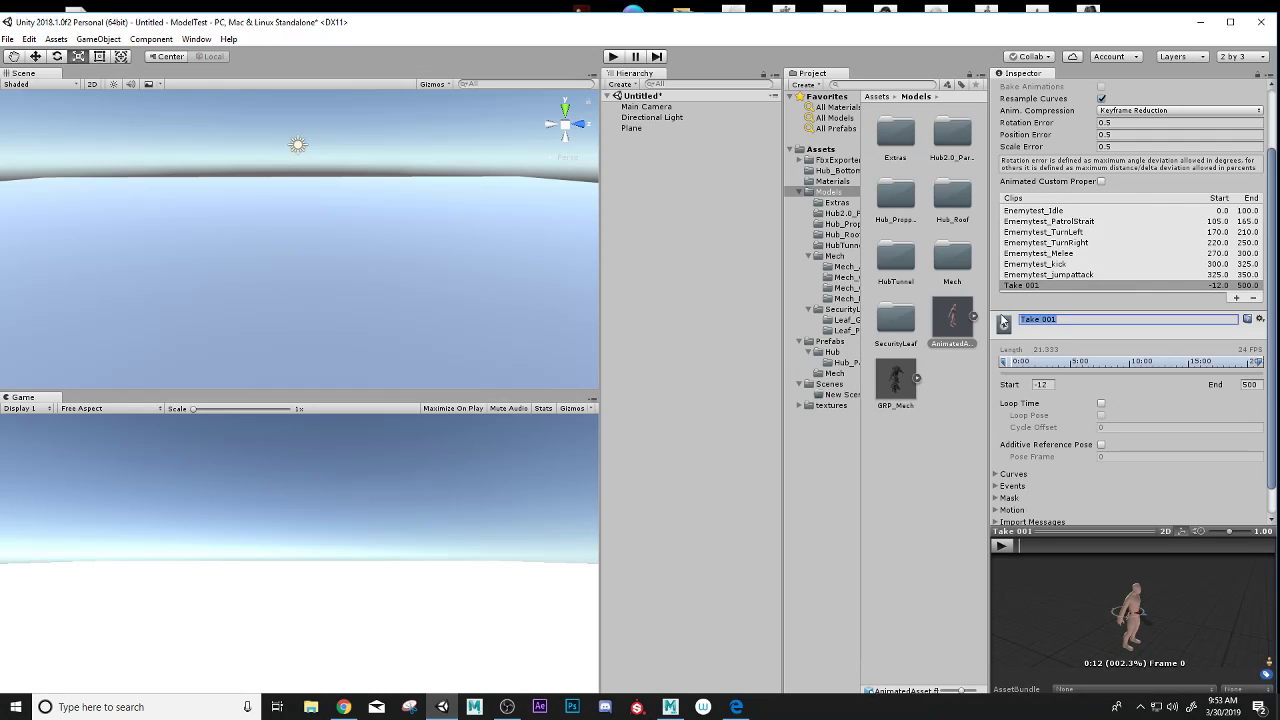
pyautogui.write('Ememytest')
# Set the Ememytest_Run clip to frames 360 to 380, apply the import changes, and preview the run.
pyautogui.click(1052, 385)
pyautogui.write('360')
pyautogui.press('Tab')
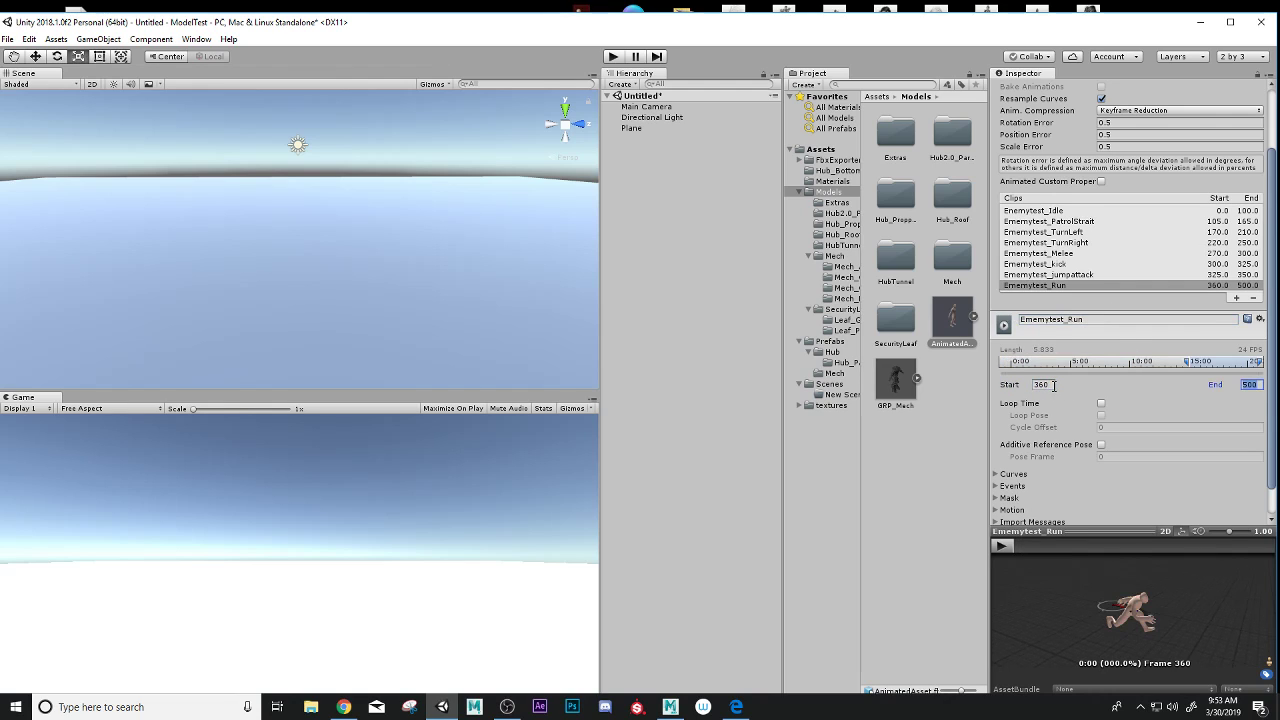
pyautogui.write('380')
pyautogui.click(1248, 509)
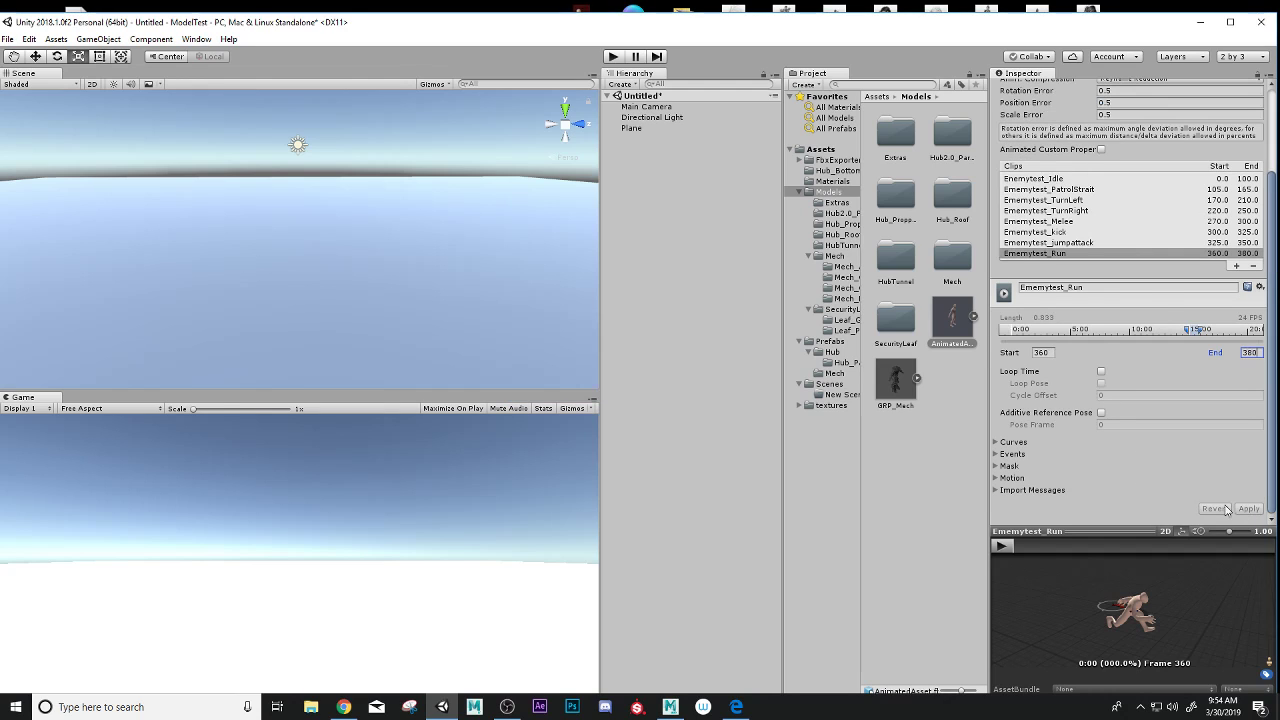
pyautogui.click(1001, 546)
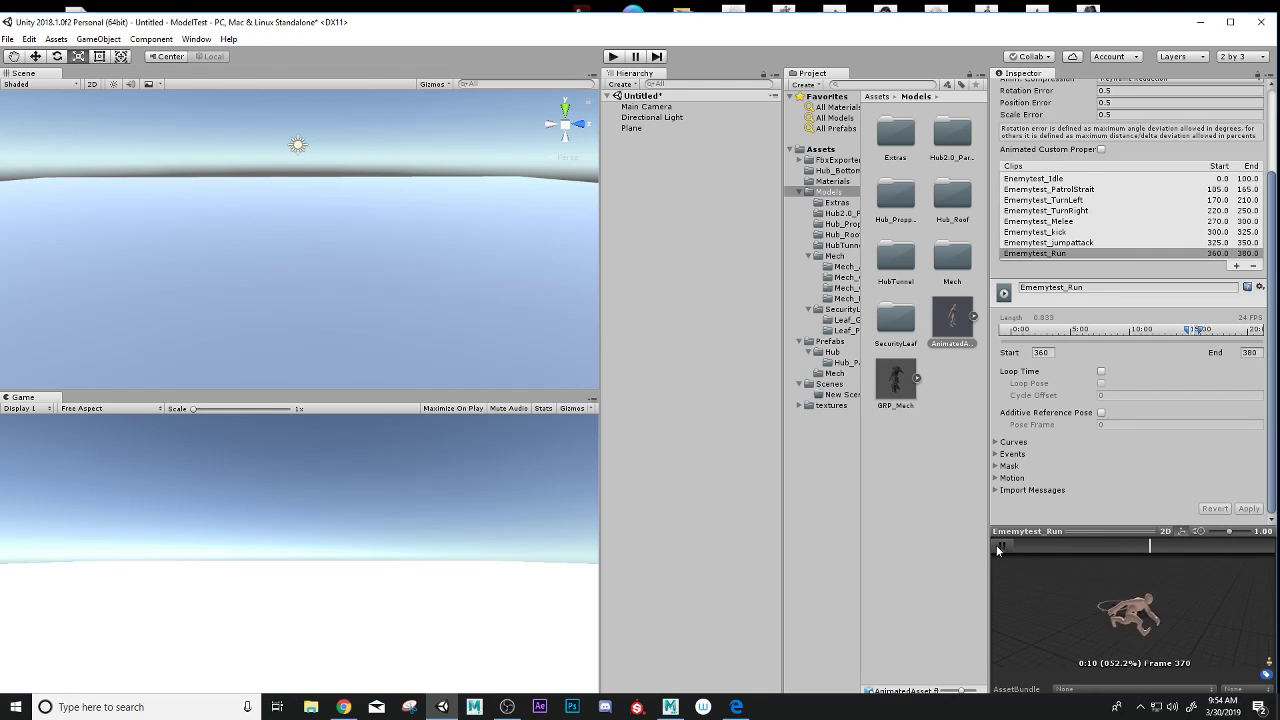
pyautogui.click(997, 546)
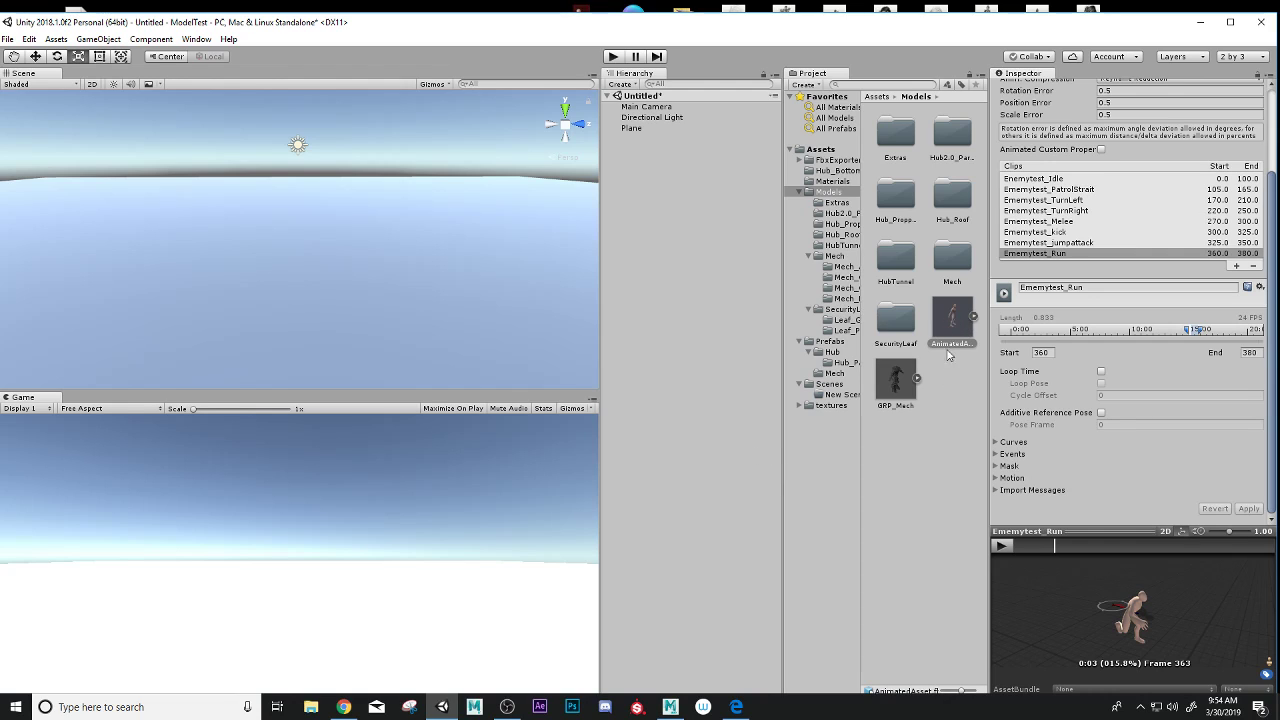
# Place the AnimatedAsset model in the scene and raise it above the plane to a Y position of about 0.034.
pyautogui.moveTo(950, 318); pyautogui.dragTo(370, 284)
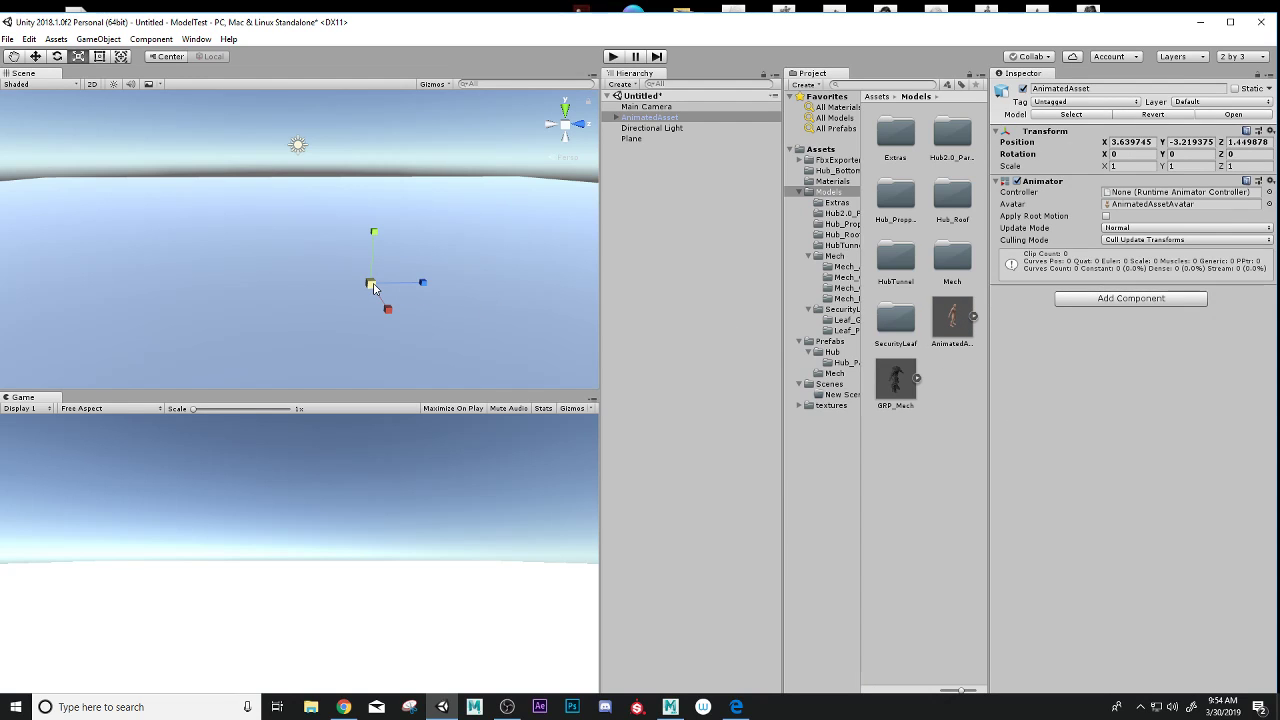
pyautogui.press('f')
pyautogui.keyDown('alt'); pyautogui.moveTo(245, 241); pyautogui.dragTo(262, 248); pyautogui.keyUp('alt')
pyautogui.press('w')
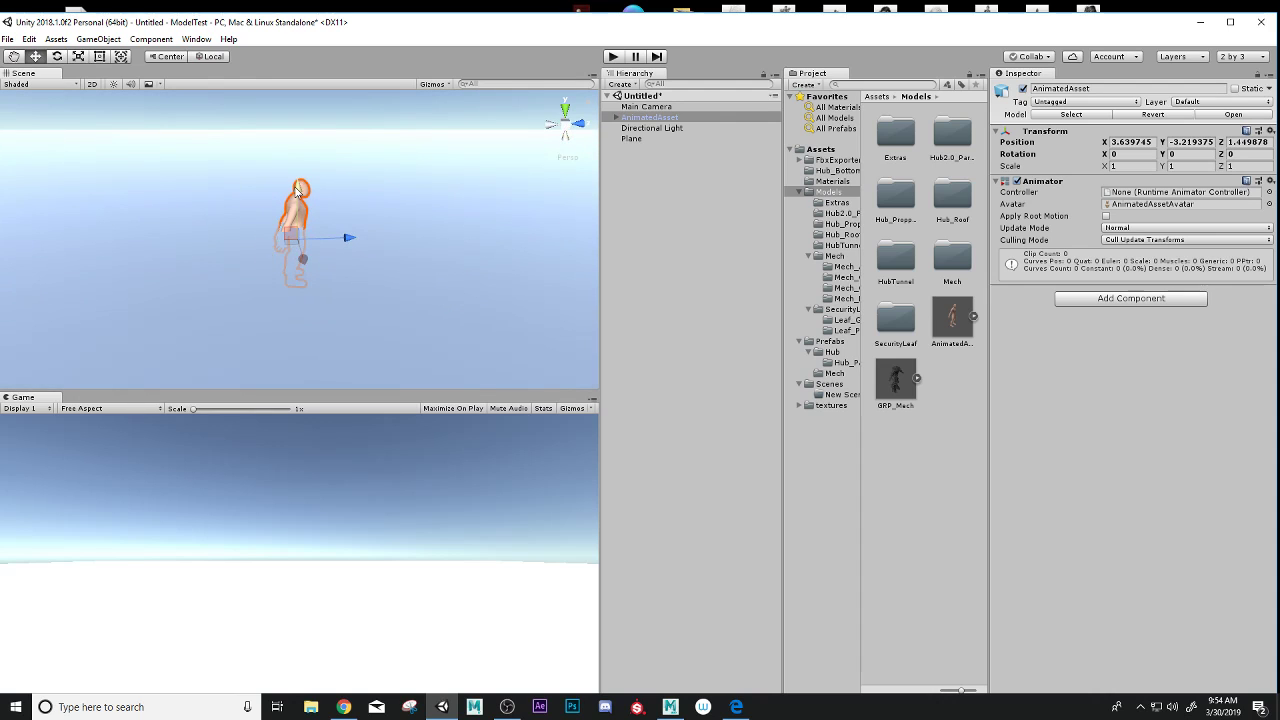
pyautogui.moveTo(298, 188); pyautogui.dragTo(288, 172)
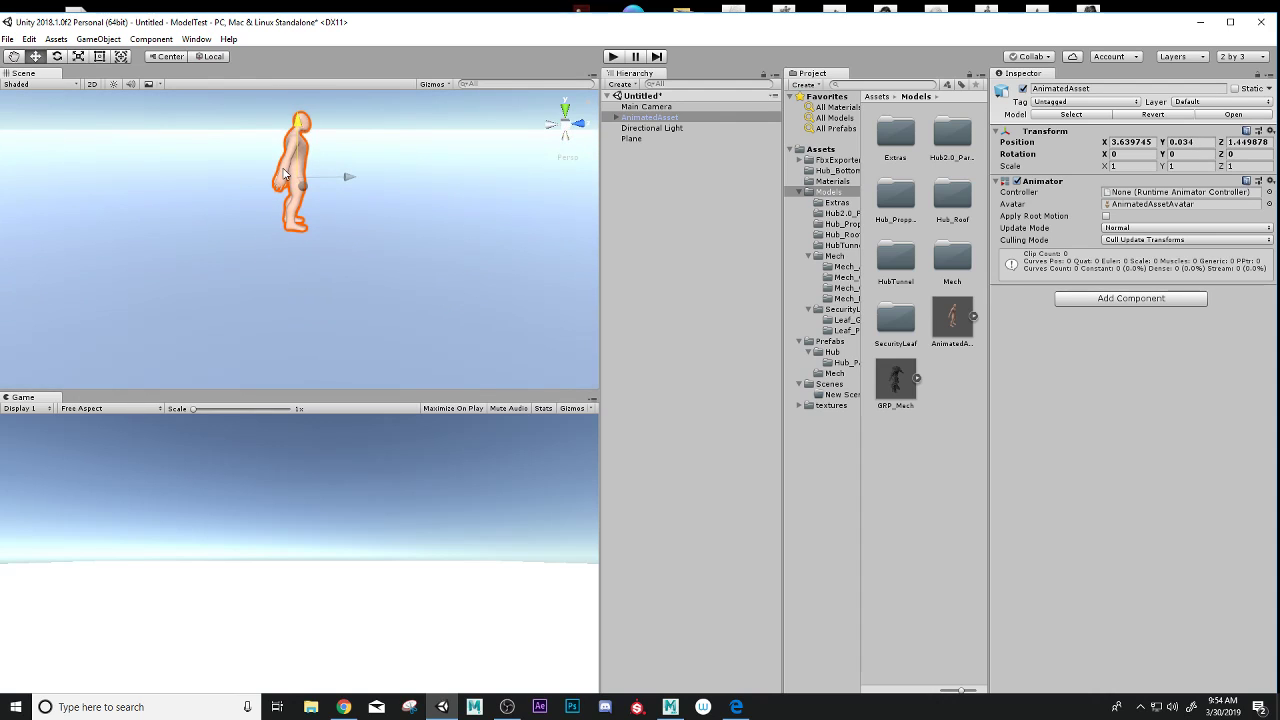
# Examine the placed AnimatedAsset character up close and from the front in the Scene view.
pyautogui.click(365, 119)
pyautogui.keyDown('alt'); pyautogui.moveTo(365, 119); pyautogui.dragTo(379, 137, button='right'); pyautogui.keyUp('alt')
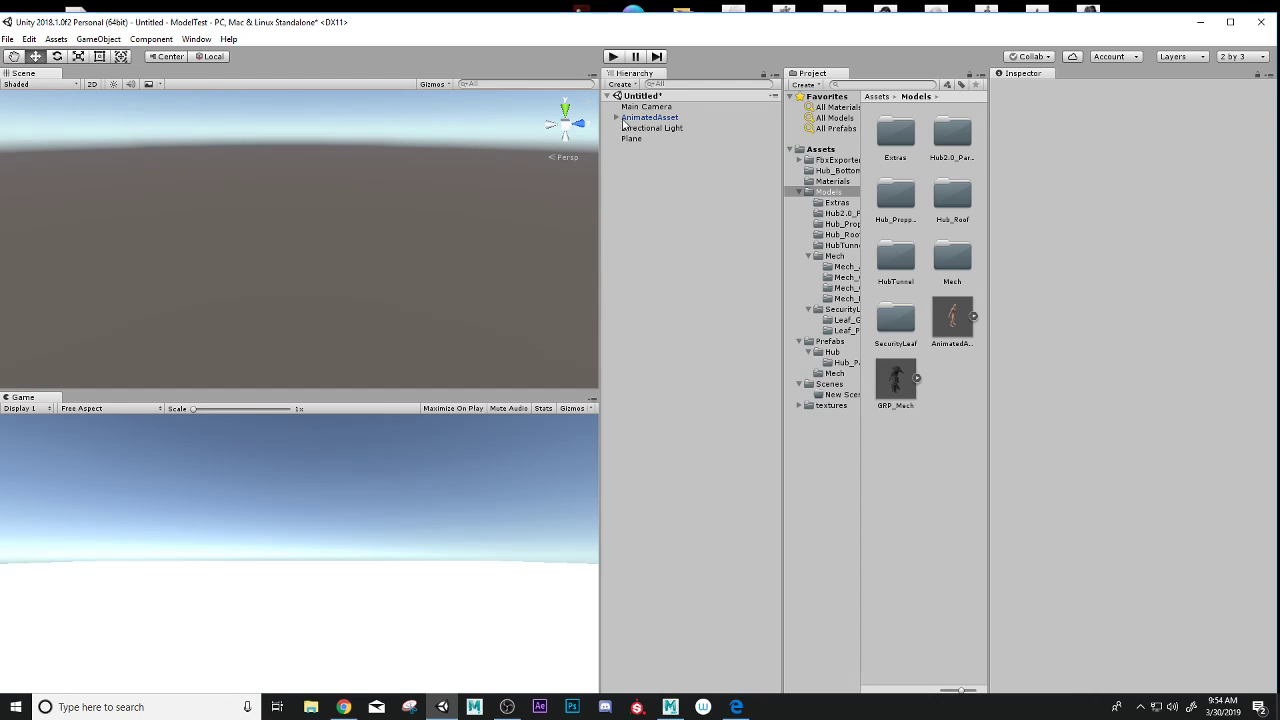
pyautogui.scroll(-5, 420, 234)
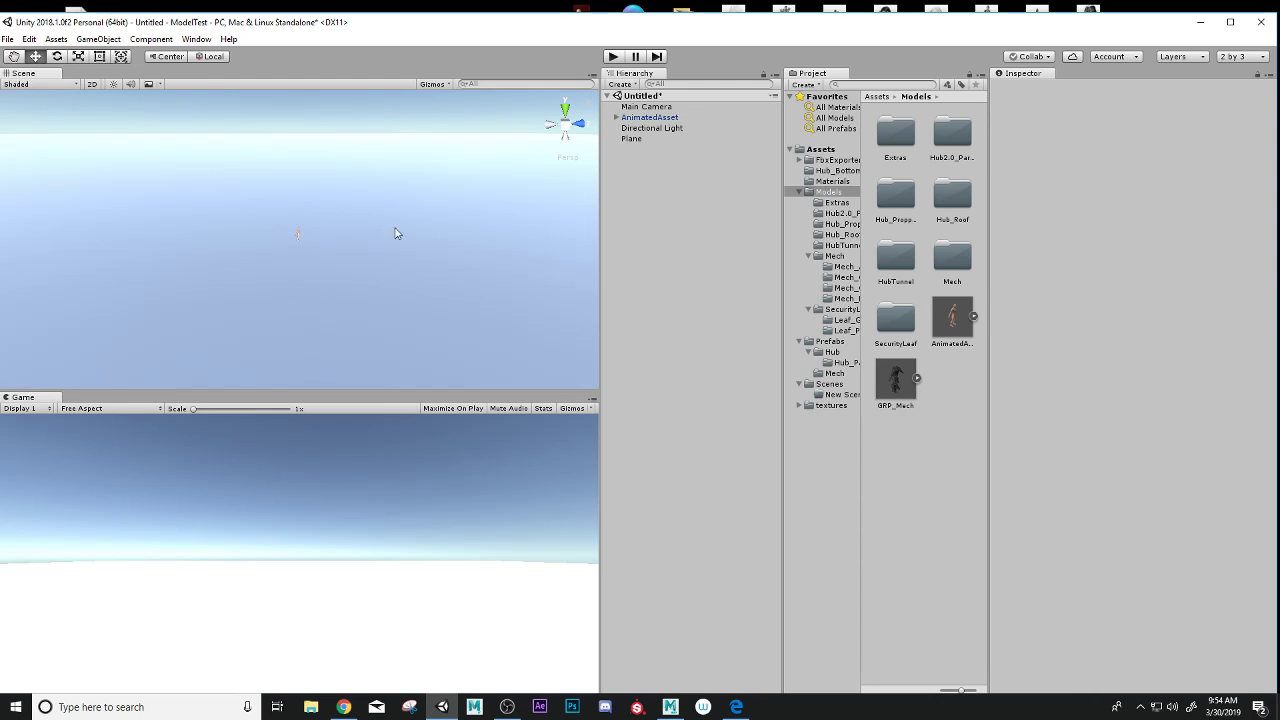
pyautogui.click(299, 234)
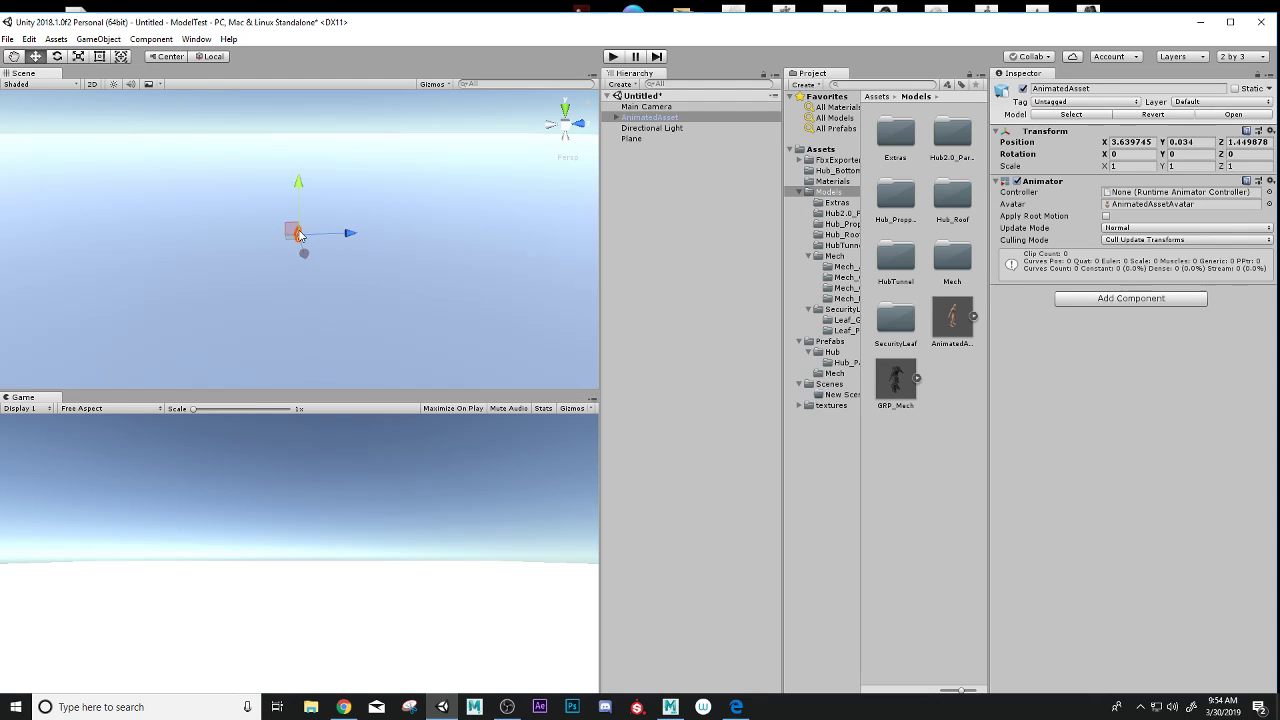
pyautogui.press('f')
pyautogui.click(409, 121)
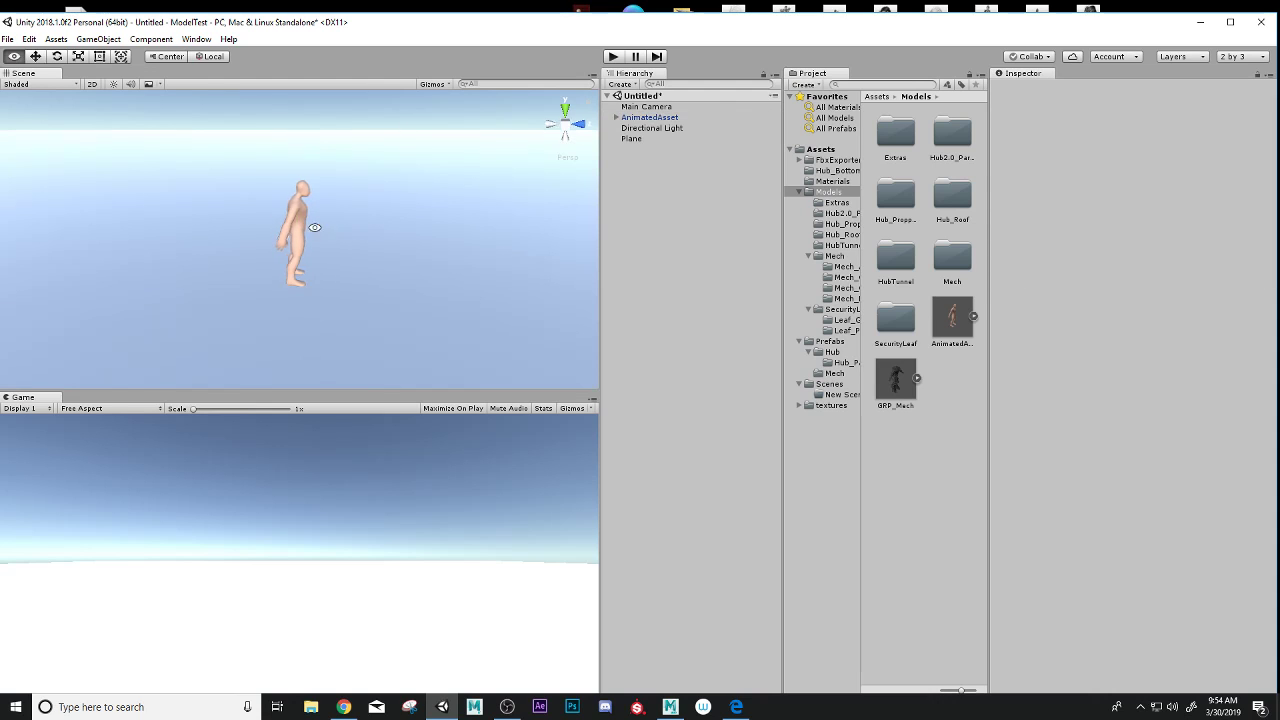
pyautogui.moveTo(315, 227)
pyautogui.keyDown('alt'); pyautogui.mouseDown()
pyautogui.moveTo(131, 211)
pyautogui.moveTo(262, 223)
pyautogui.moveTo(206, 194)
pyautogui.moveTo(313, 225)
pyautogui.mouseUp(); pyautogui.keyUp('alt')
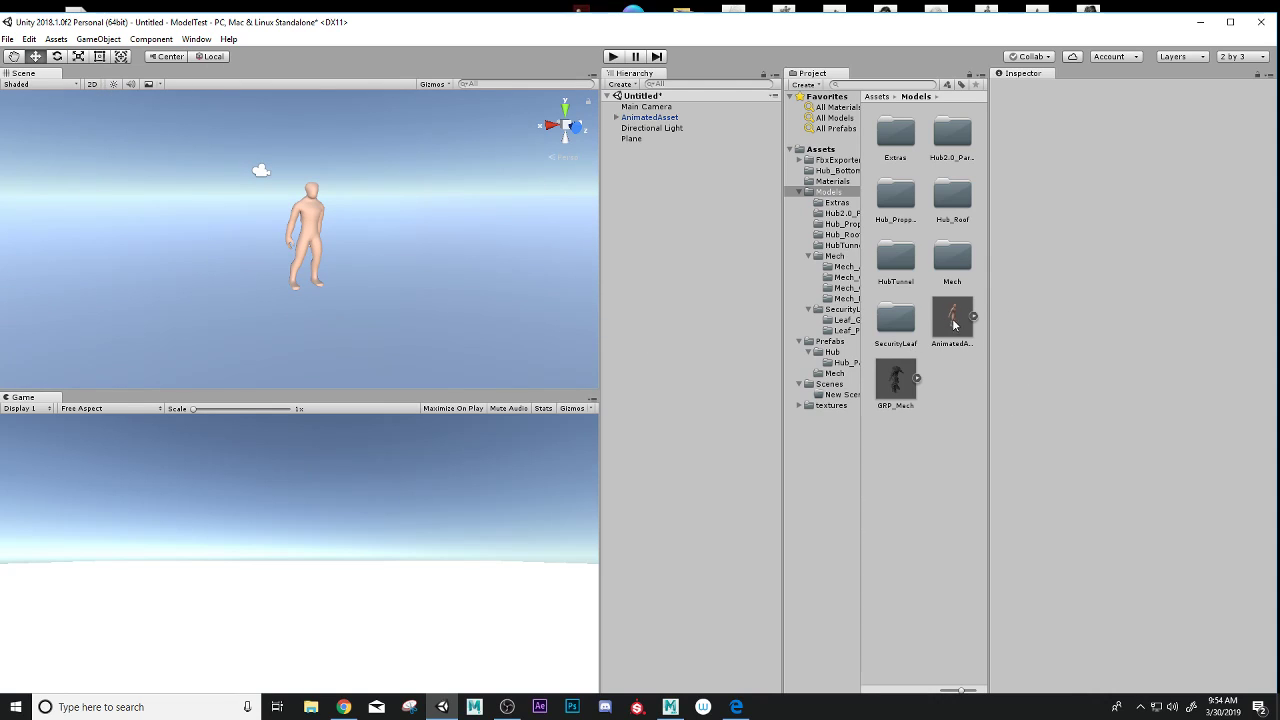
# Create an Animator Controller in the Models folder and name it Ememy_Controller.
pyautogui.rightClick(955, 362)
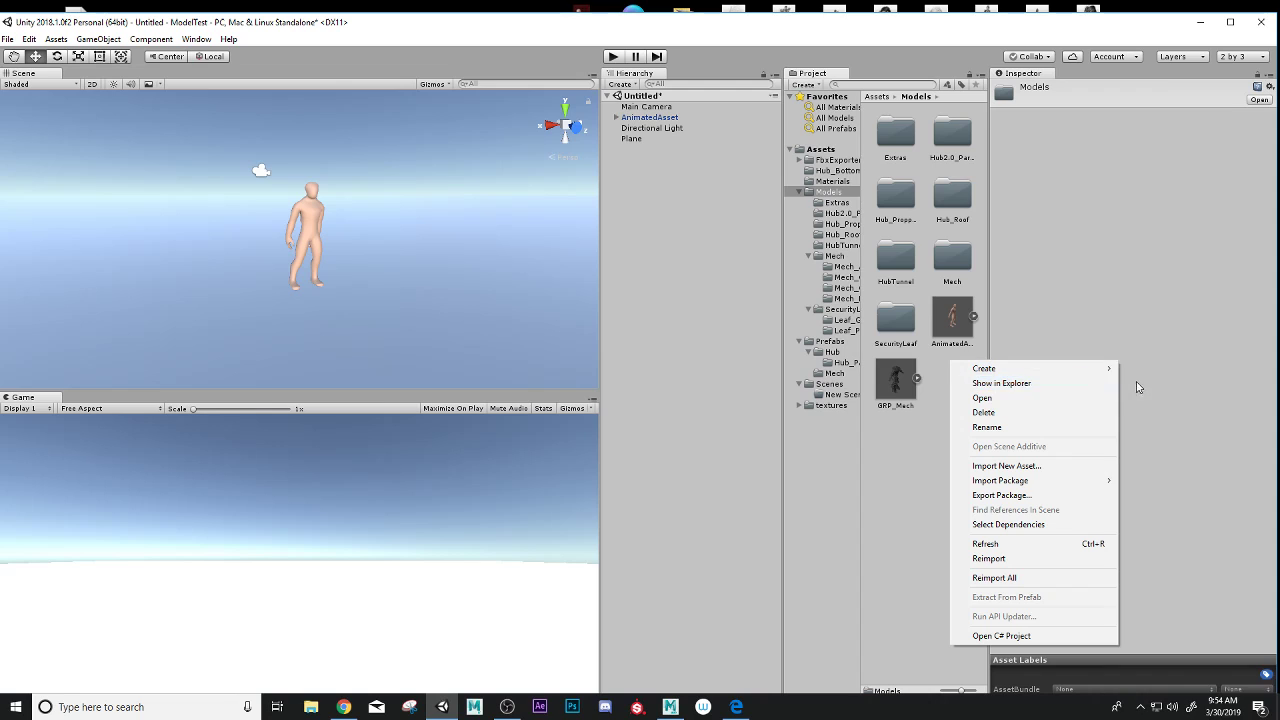
pyautogui.moveTo(1076, 370)
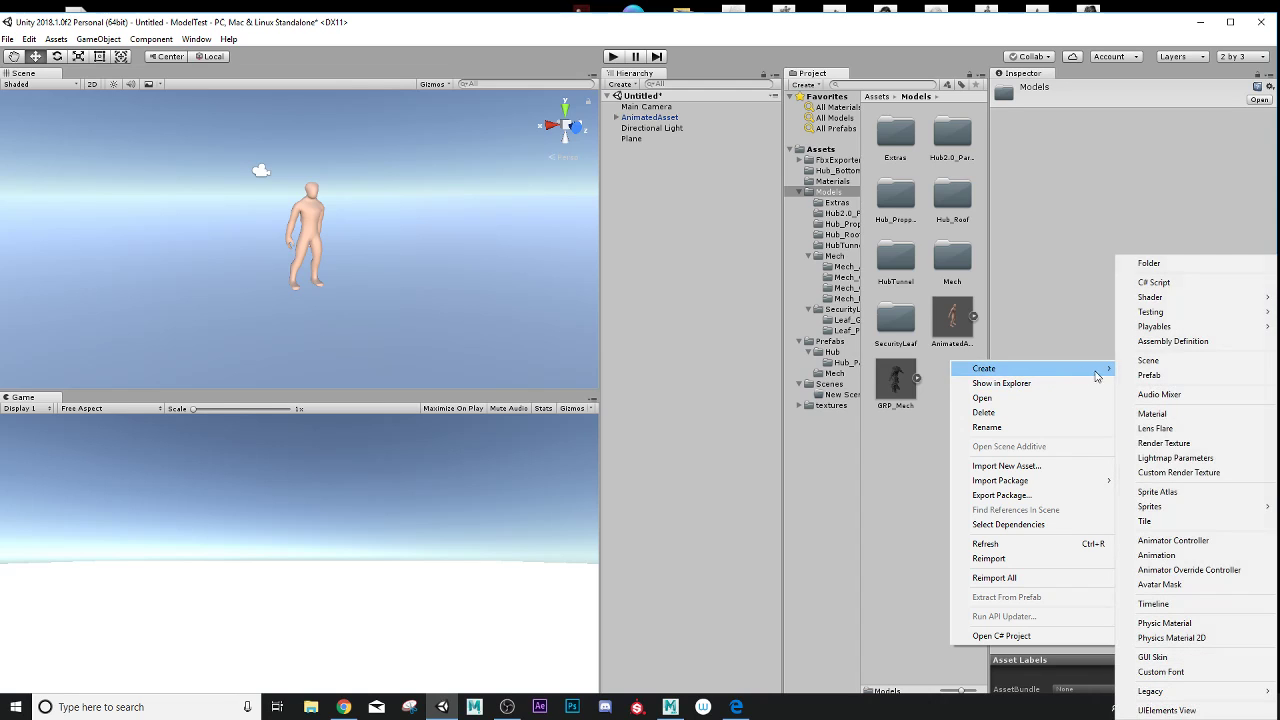
pyautogui.click(1185, 541)
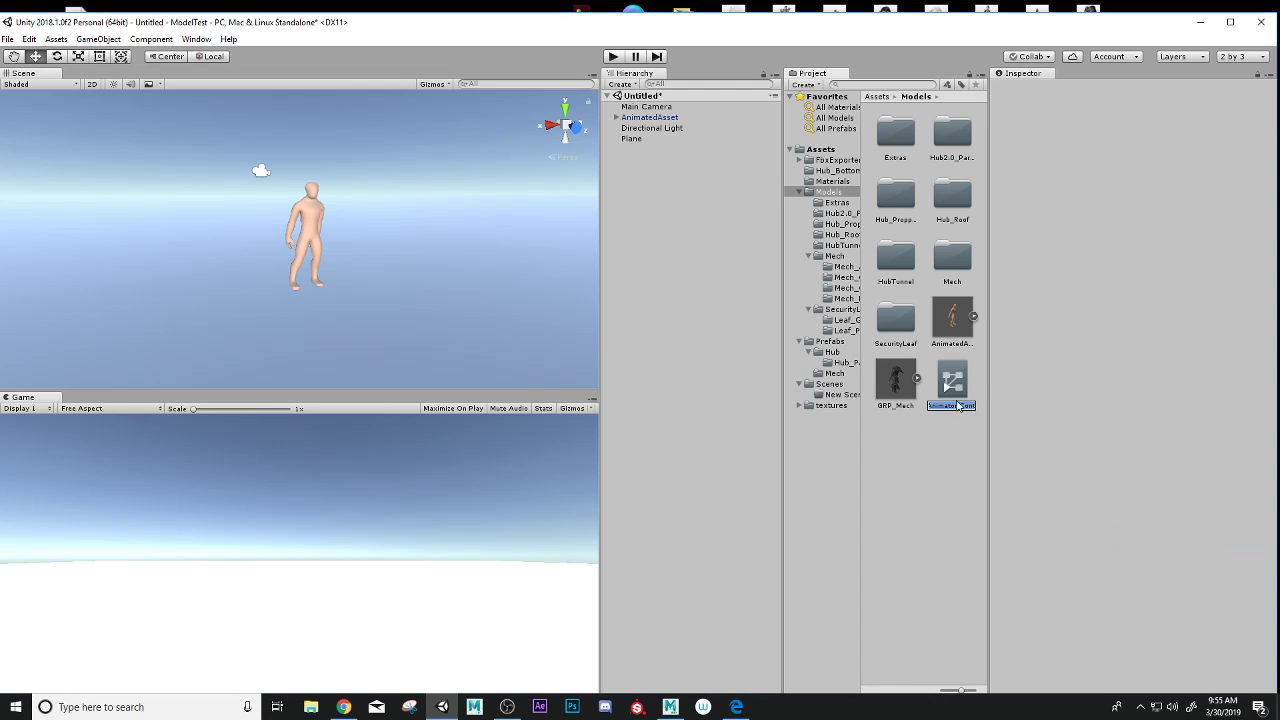
pyautogui.write('Animator_Cont')
pyautogui.press('BackSpace')
pyautogui.write('Enemy_Con')
pyautogui.press('Return')
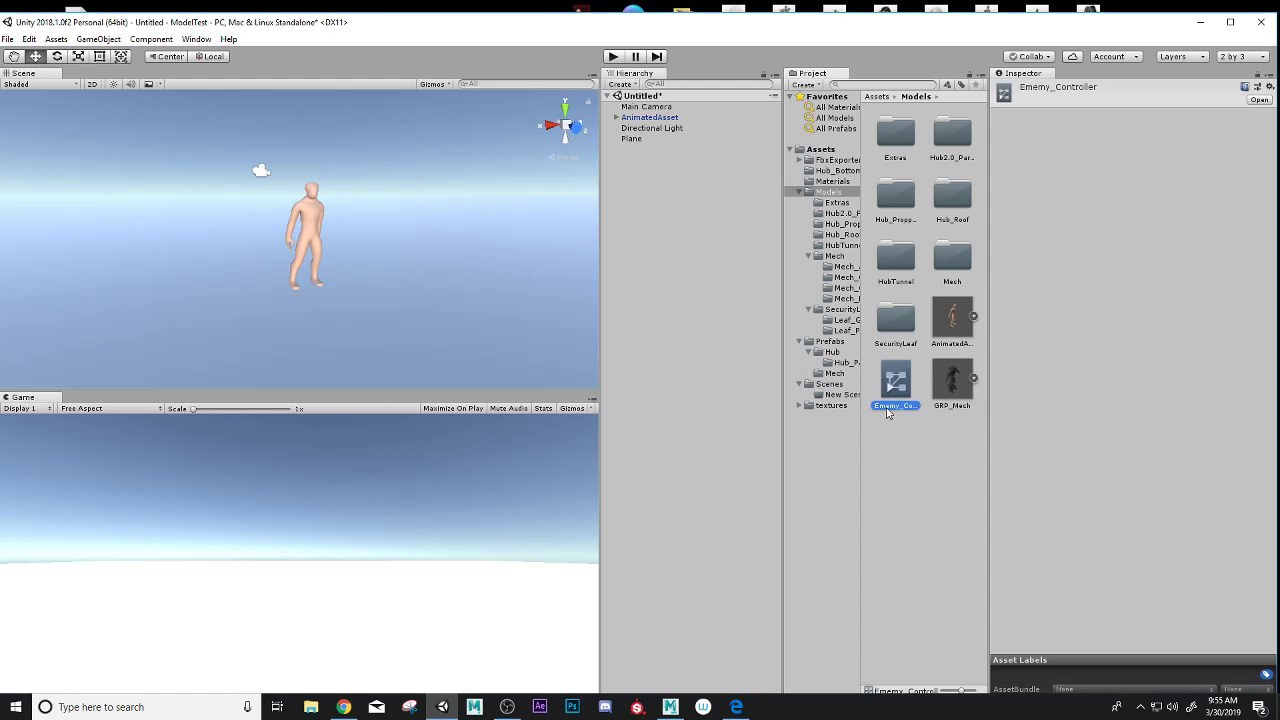
# Open Ememy_Controller in the Animator and enlarge the state graph area above the Game view.
pyautogui.doubleClick(898, 387)
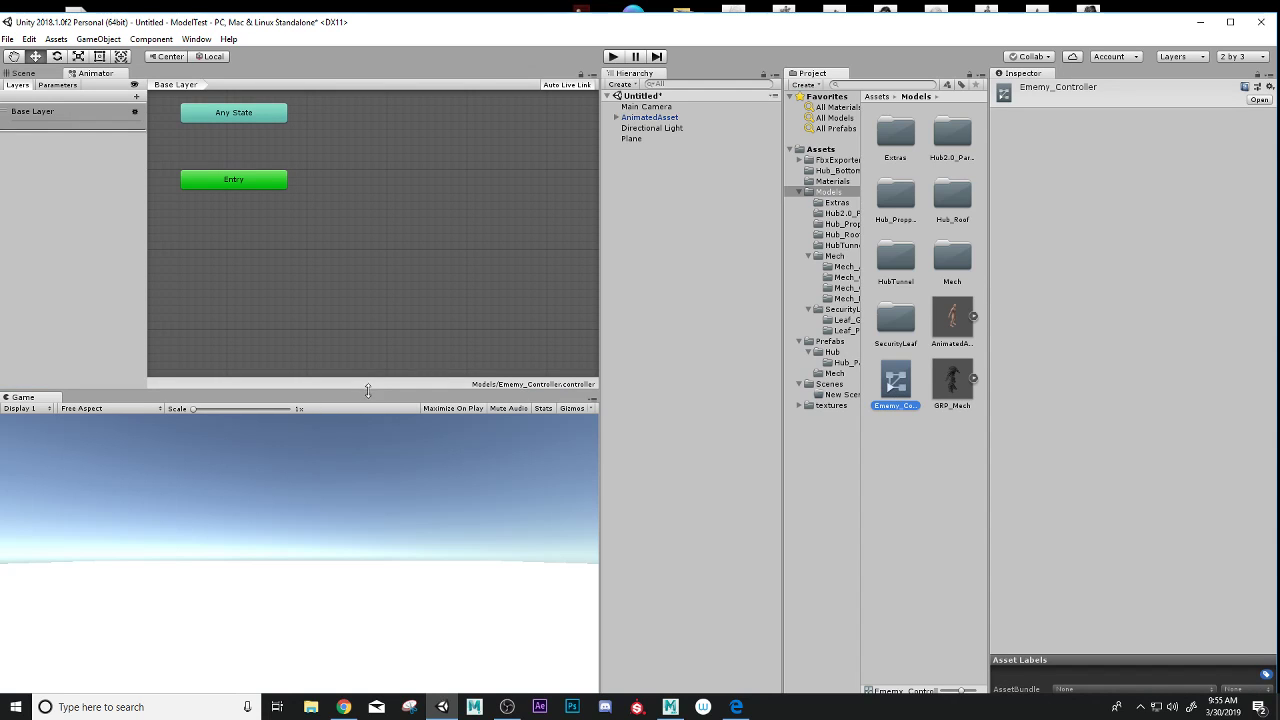
pyautogui.moveTo(367, 388); pyautogui.dragTo(367, 431)
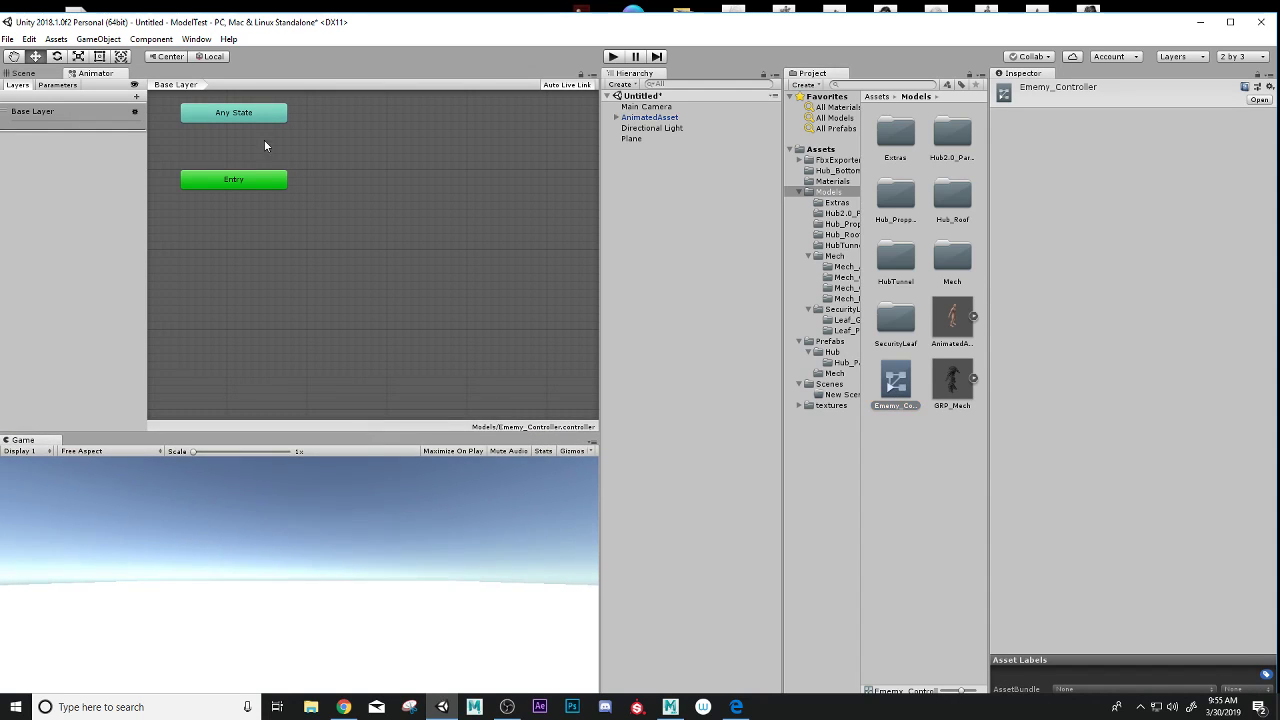
pyautogui.scroll(2, 374, 219)
pyautogui.scroll(-4, 390, 250)
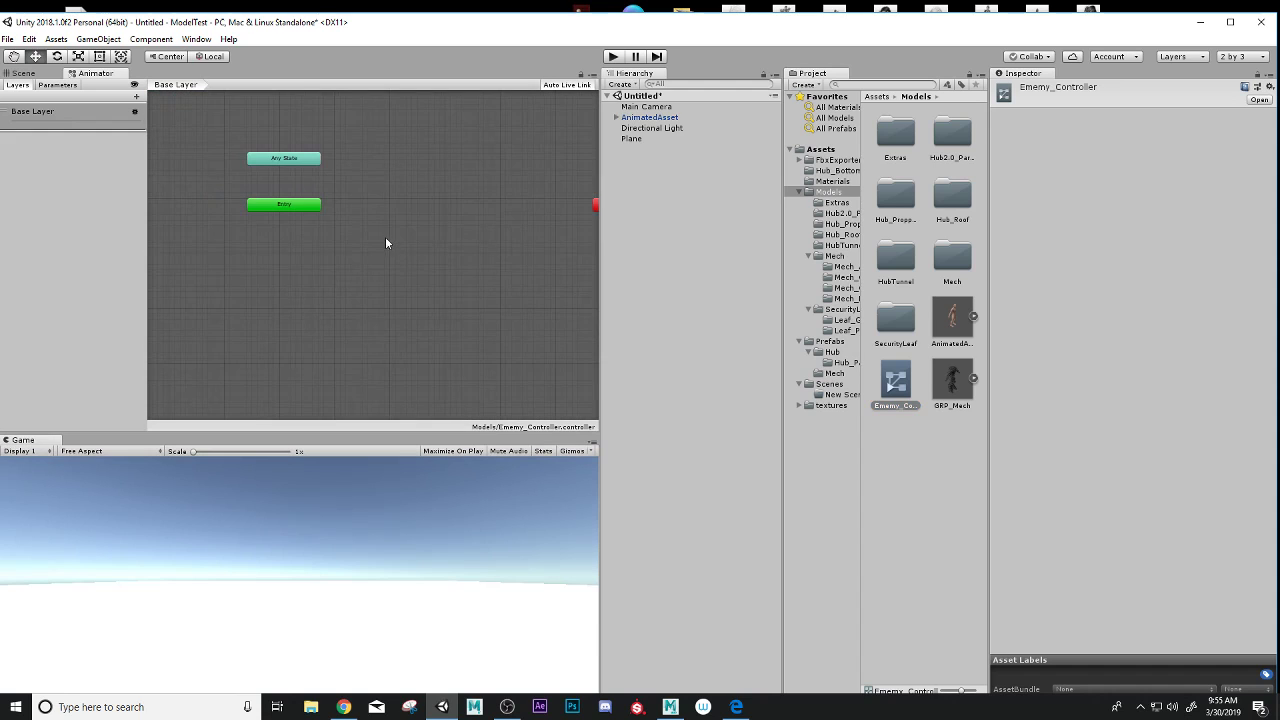
pyautogui.scroll(1, 385, 236)
pyautogui.scroll(-1, 385, 236)
# Create an empty state in the Base Layer and place it beside the Entry node.
pyautogui.rightClick(398, 138)
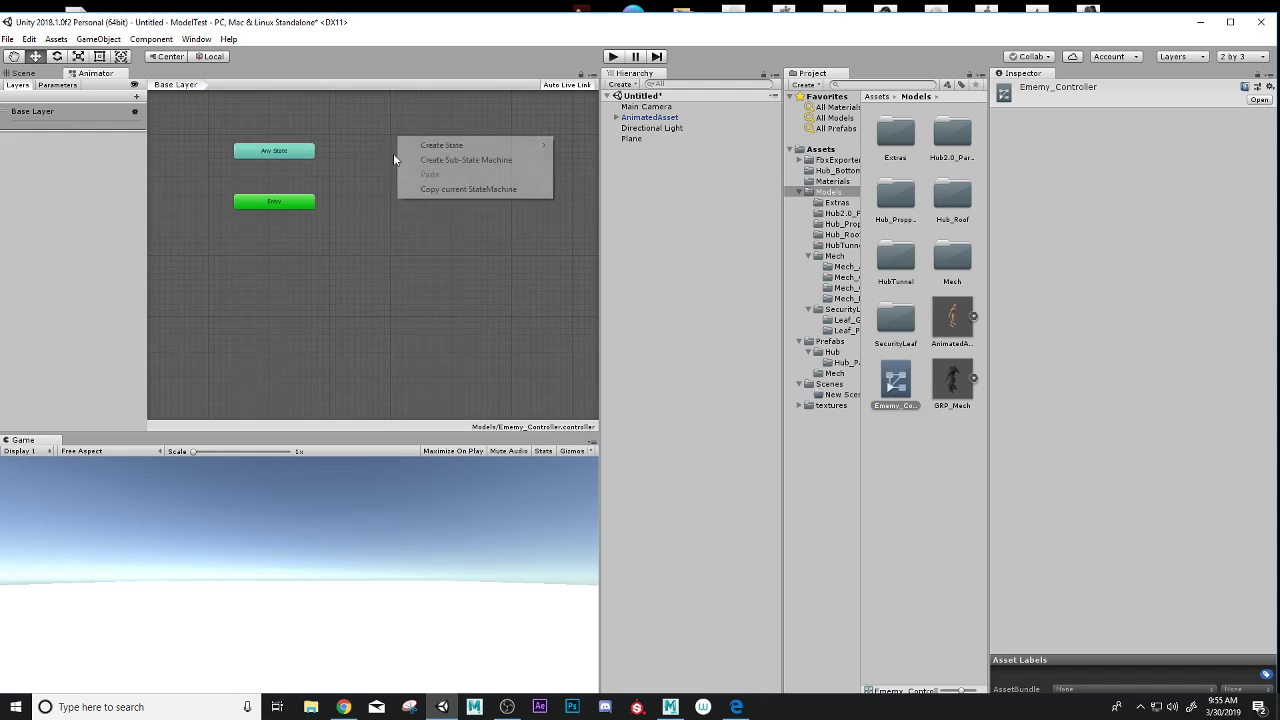
pyautogui.moveTo(458, 150)
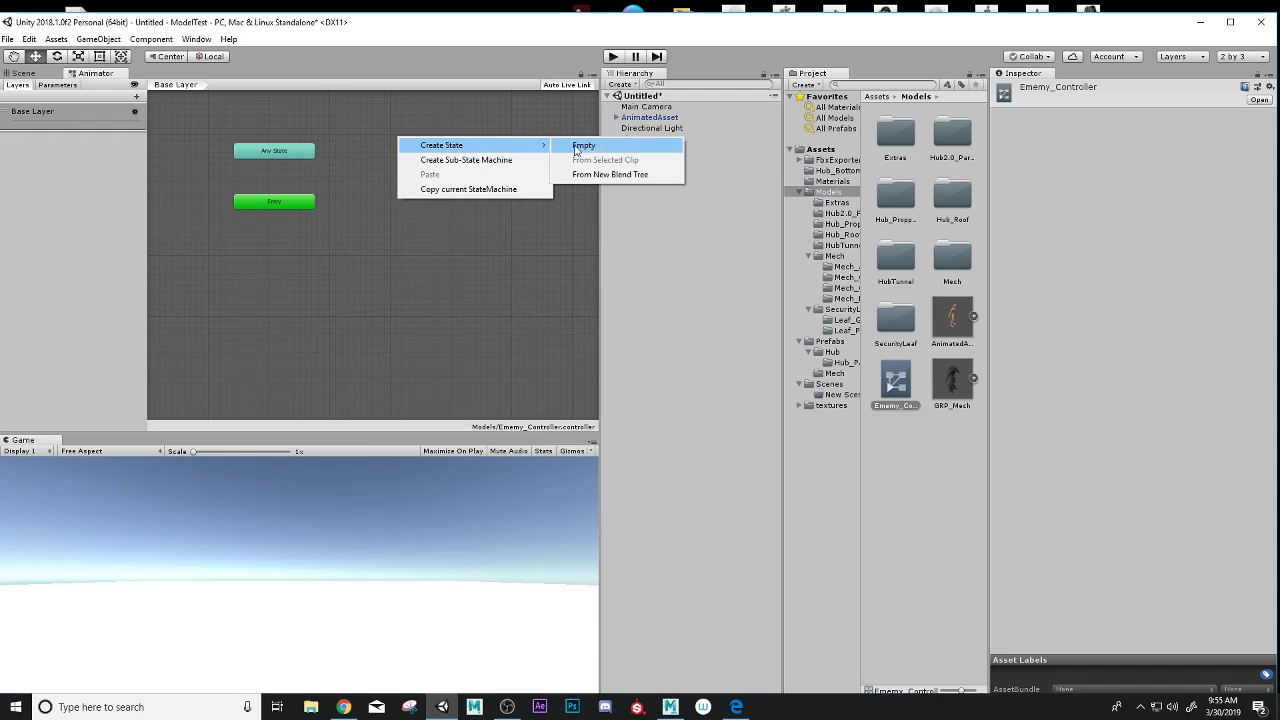
pyautogui.click(584, 146)
pyautogui.moveTo(456, 152); pyautogui.dragTo(433, 205)
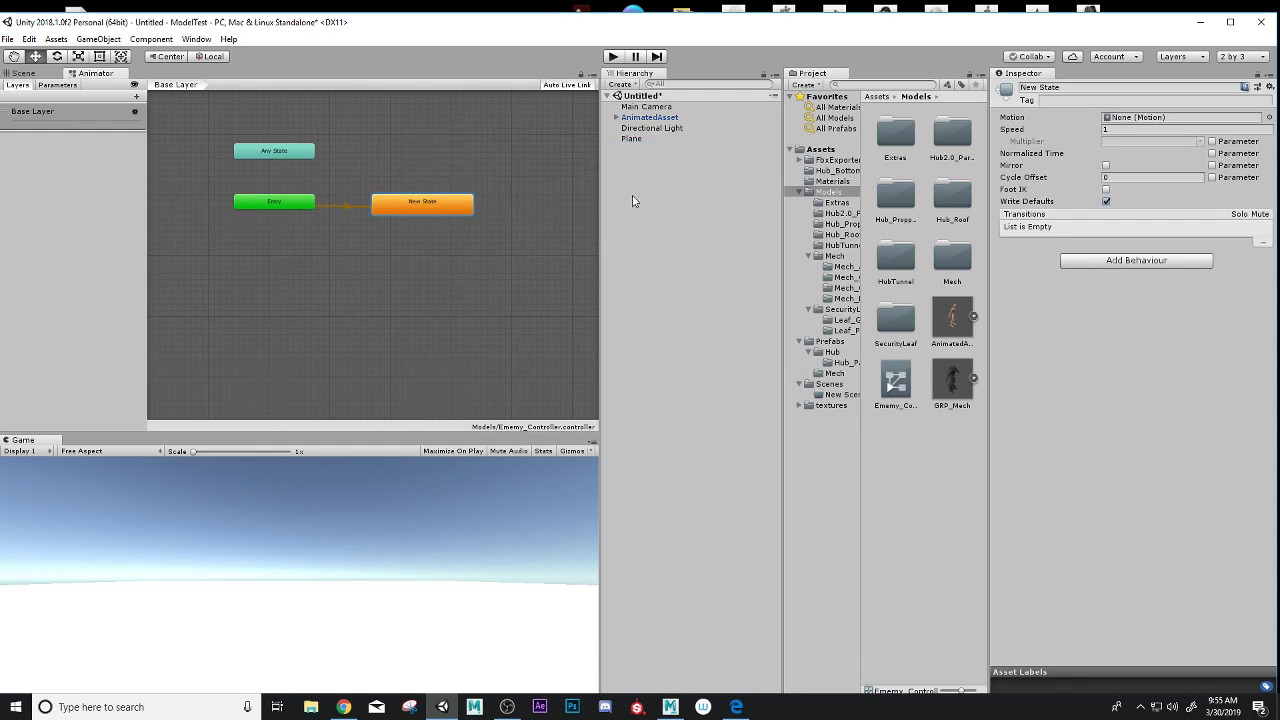
pyautogui.moveTo(416, 205); pyautogui.dragTo(404, 199)
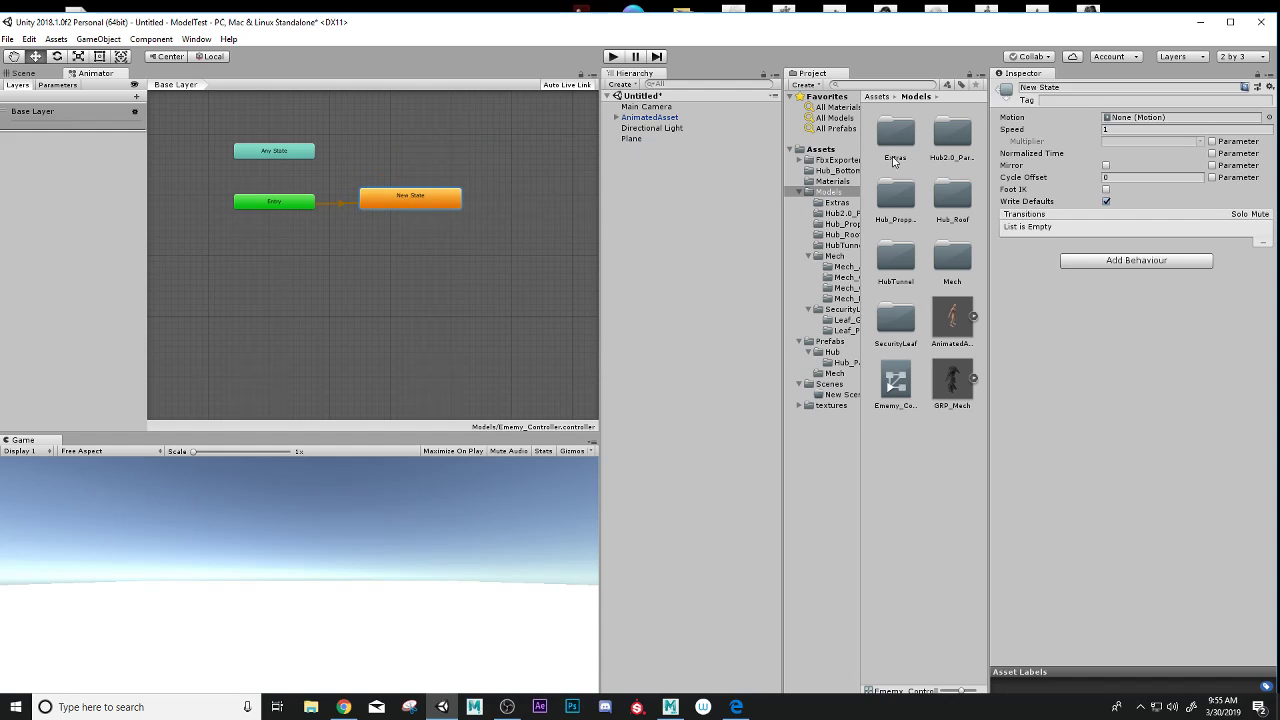
# Name the new default state Idle and assign Enemytest_Idle as its motion.
pyautogui.click(1064, 86)
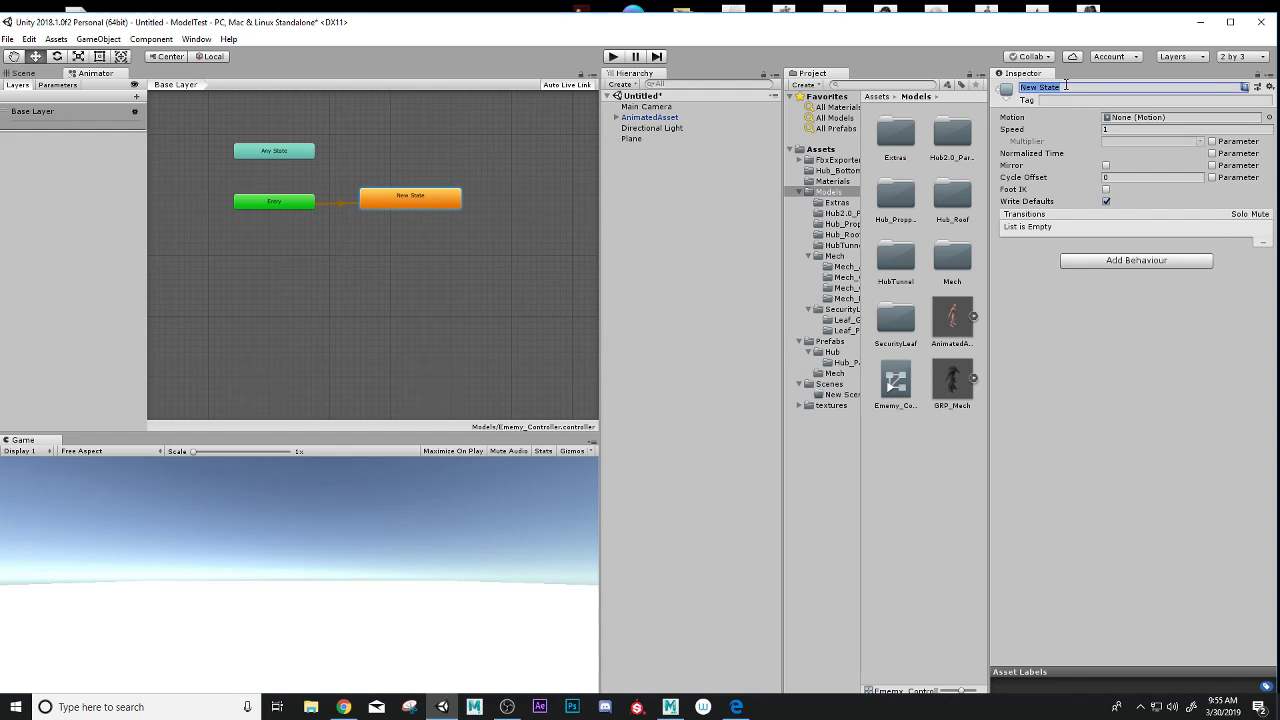
pyautogui.write('Idle')
pyautogui.click(1269, 118)
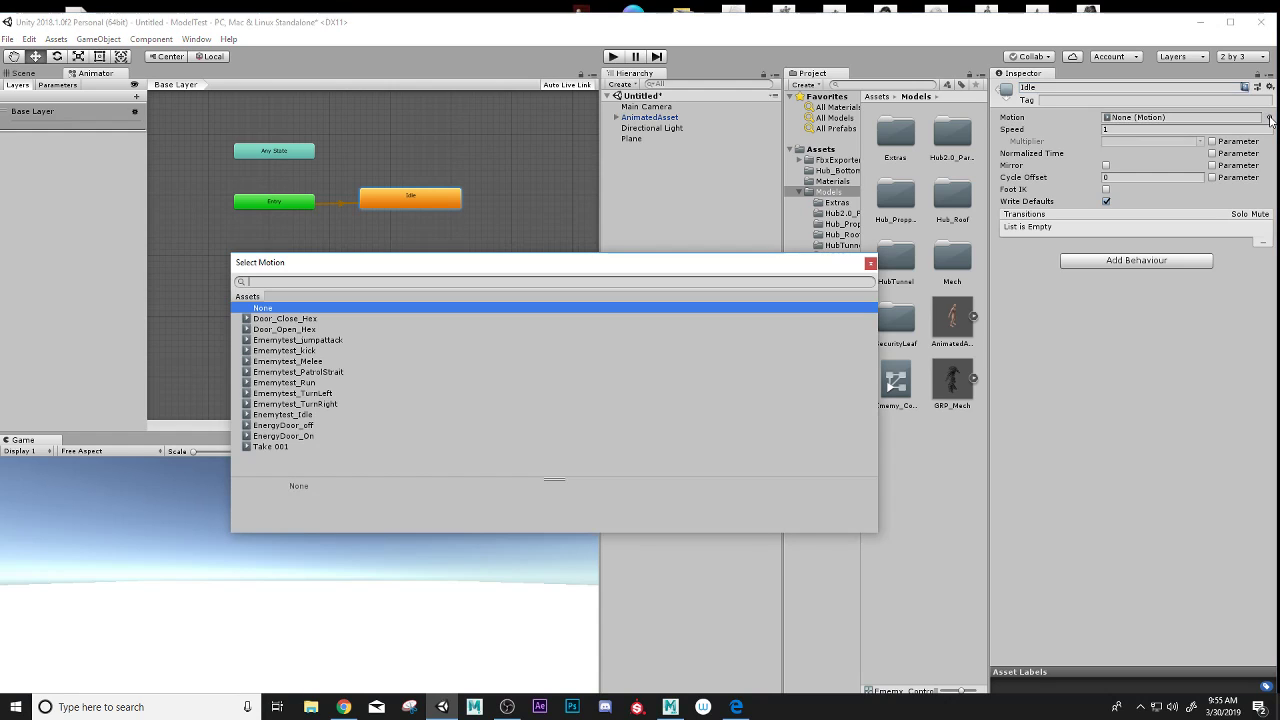
pyautogui.click(295, 414)
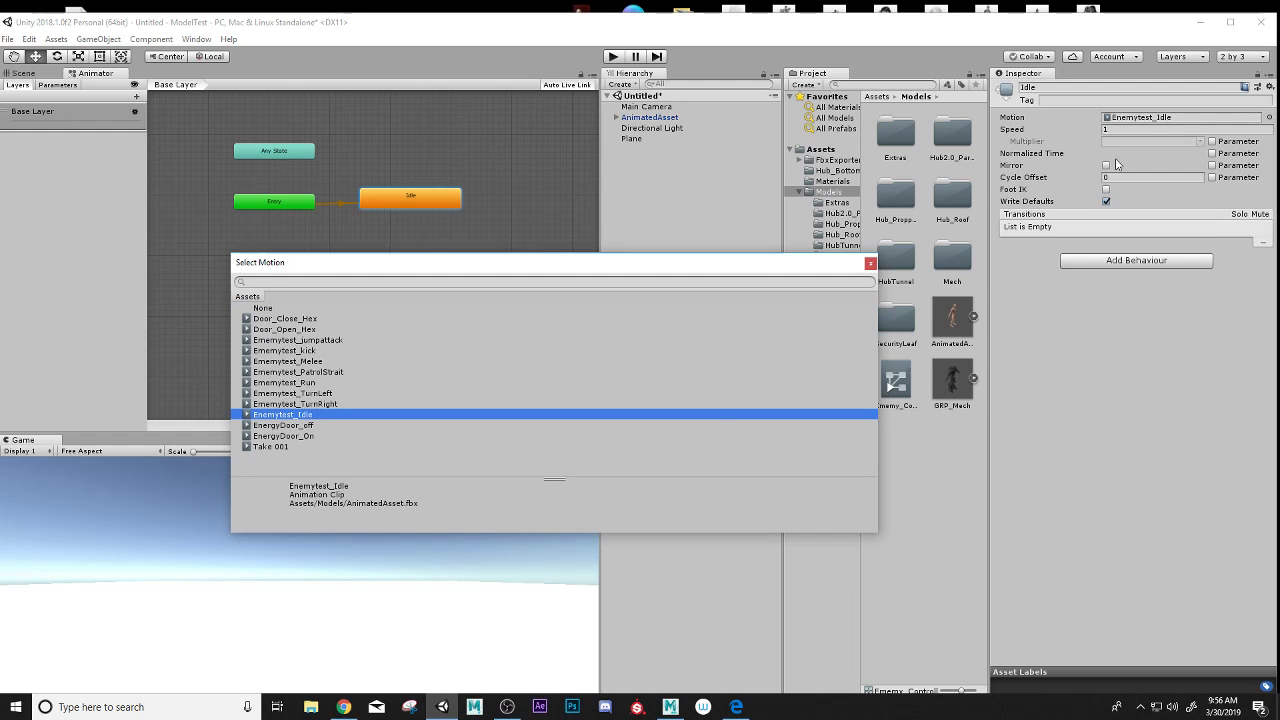
pyautogui.click(870, 263)
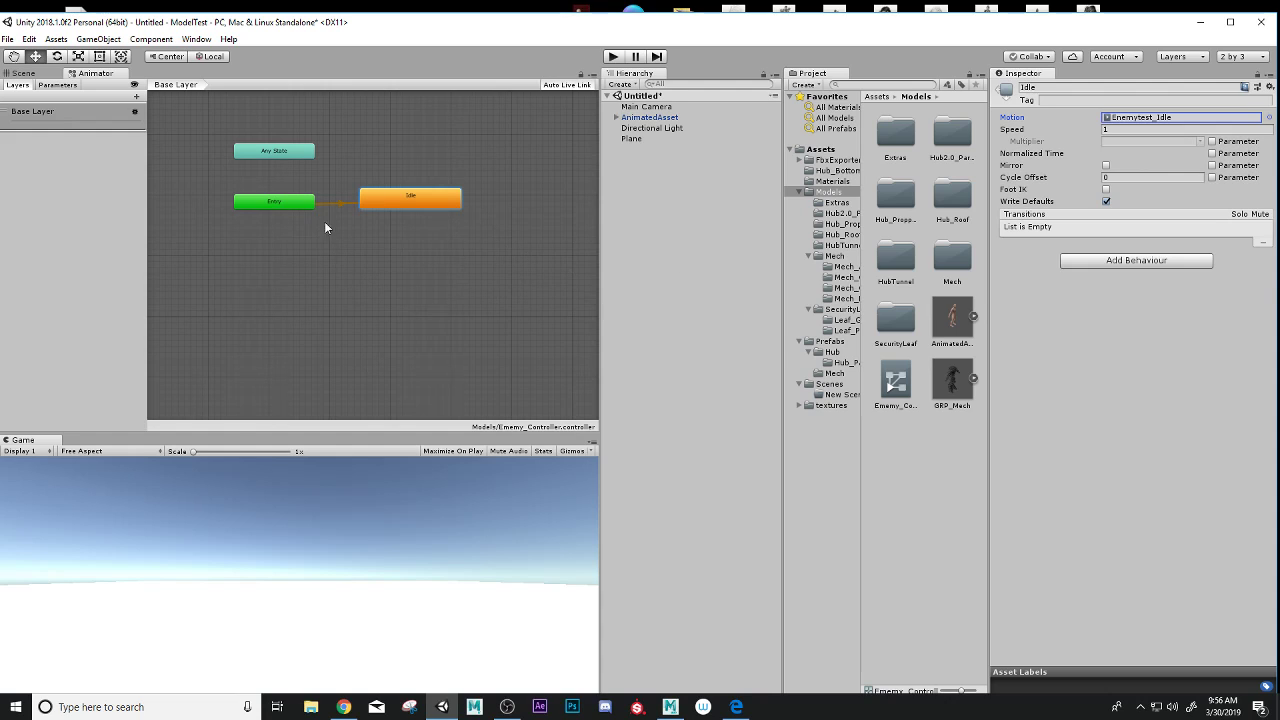
# Create a second empty state and place it directly beneath the Idle state.
pyautogui.rightClick(437, 239)
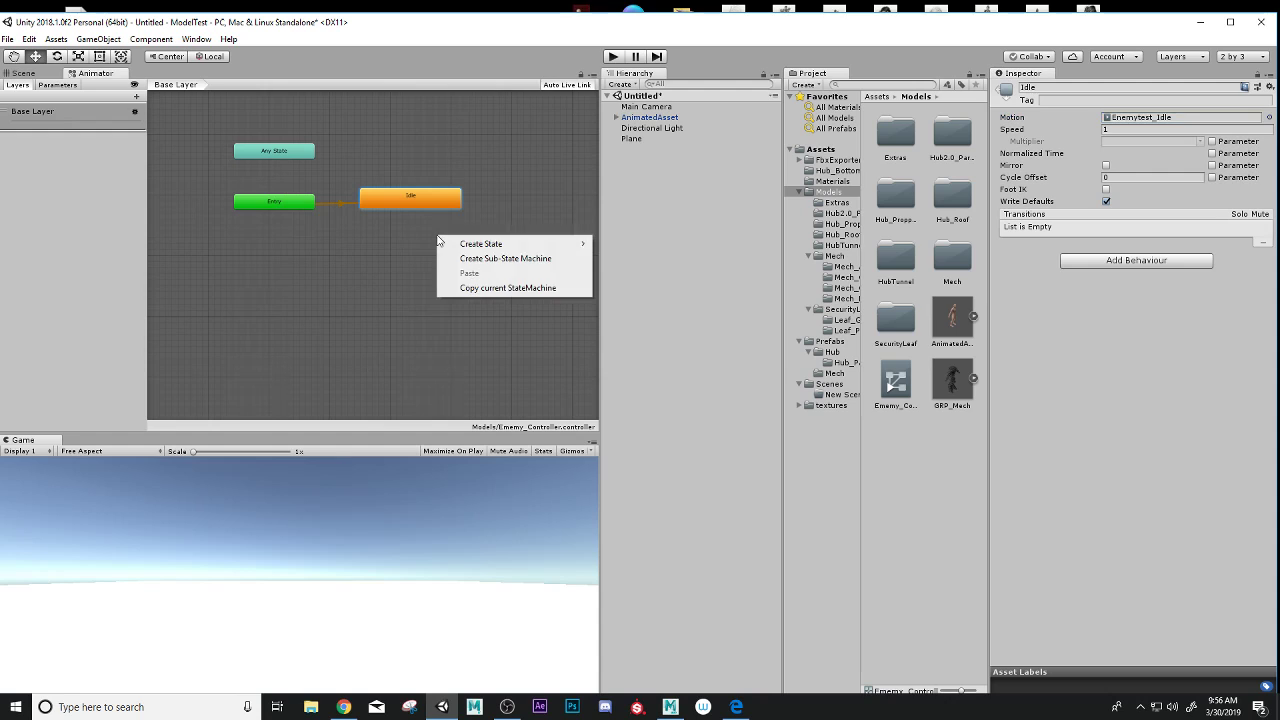
pyautogui.moveTo(490, 250)
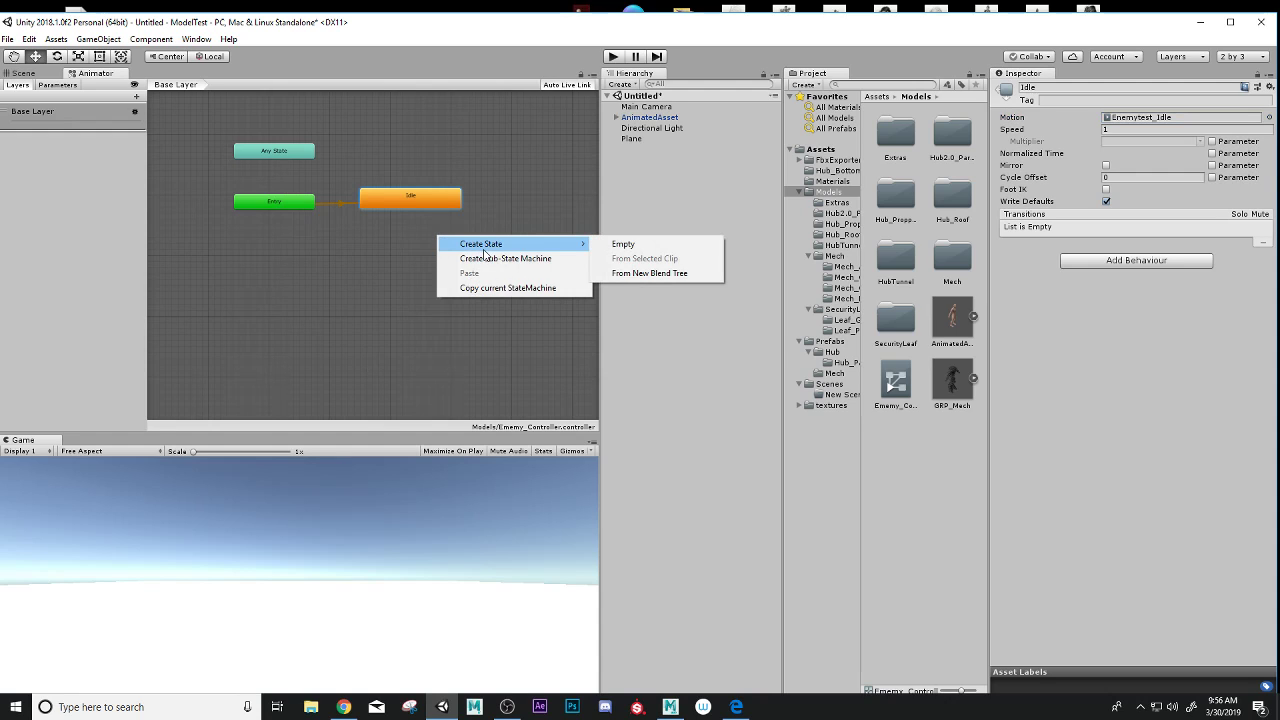
pyautogui.click(623, 244)
pyautogui.moveTo(491, 243); pyautogui.dragTo(419, 249)
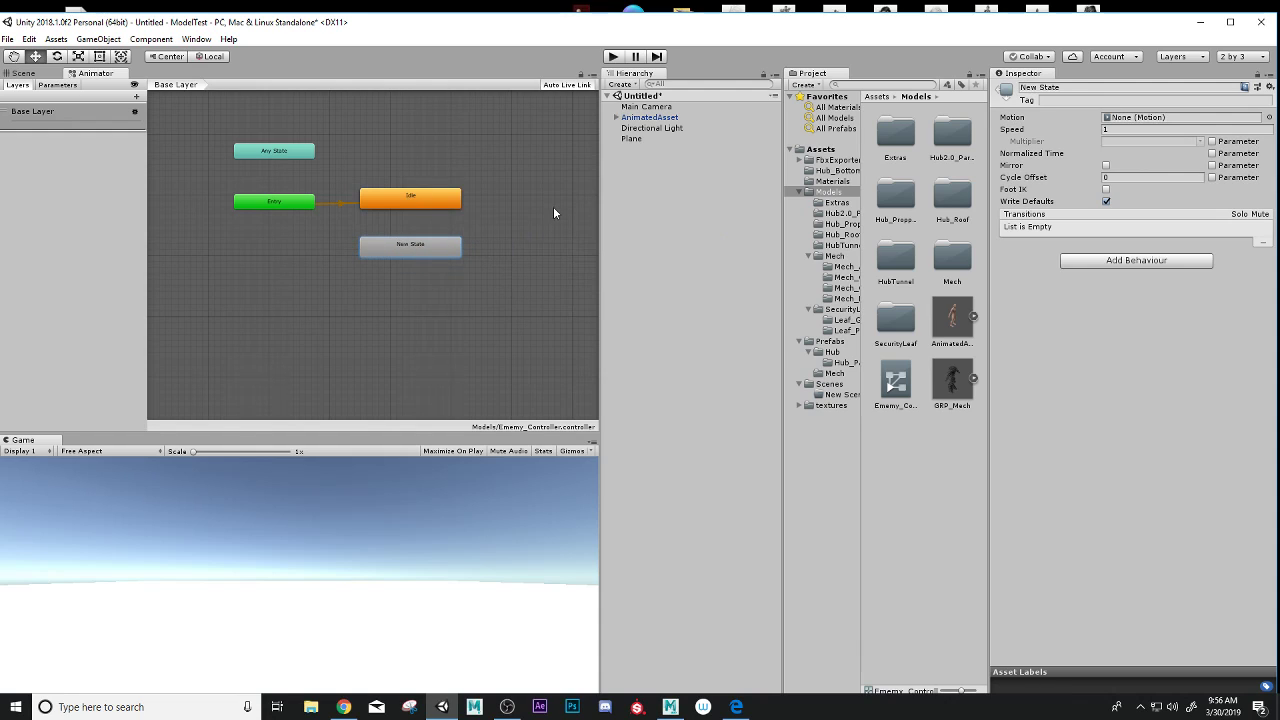
# Assign Ememytest_PatrolStrait as the motion of the state below Idle and name that state walk.
pyautogui.click(1068, 86)
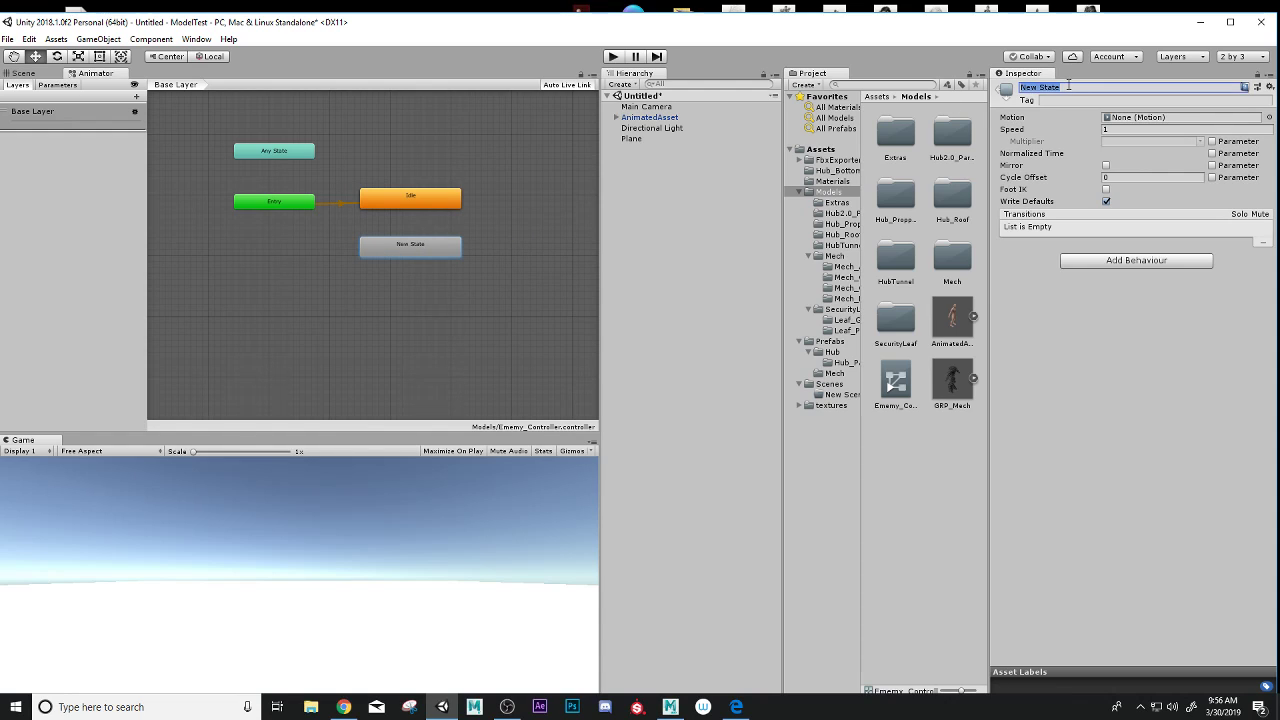
pyautogui.write('Walk')
pyautogui.click(1269, 117)
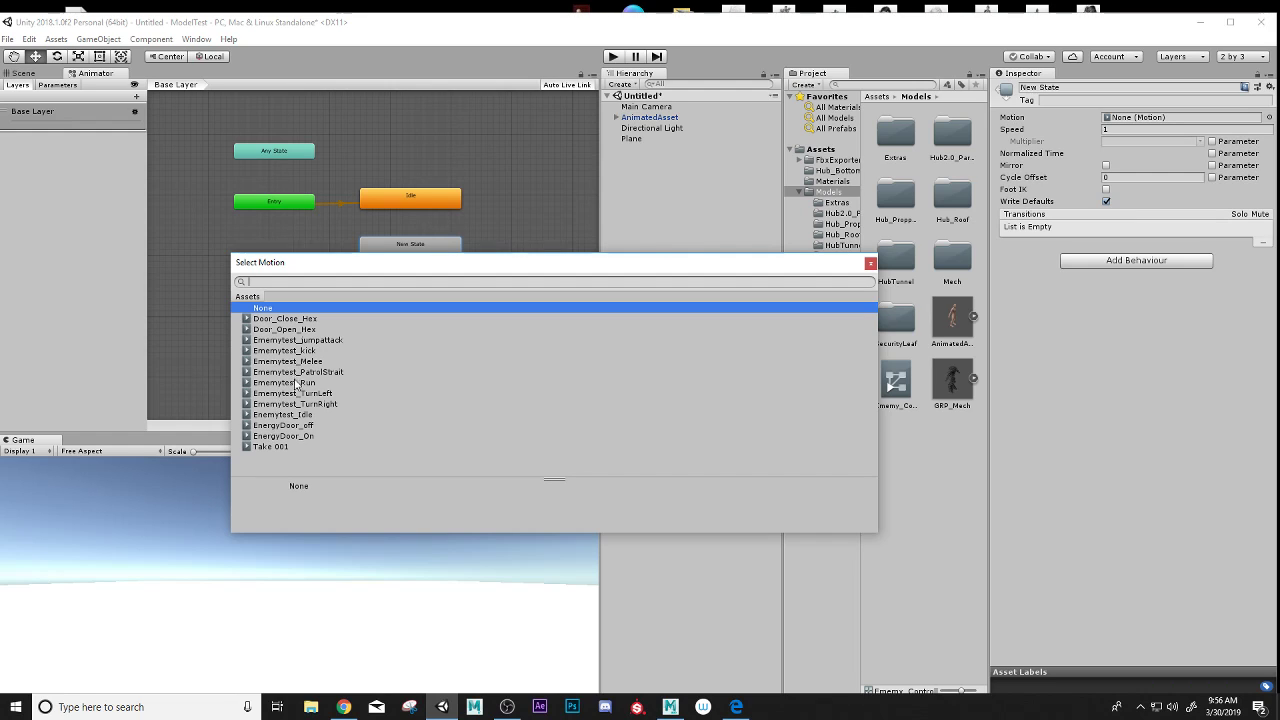
pyautogui.click(297, 372)
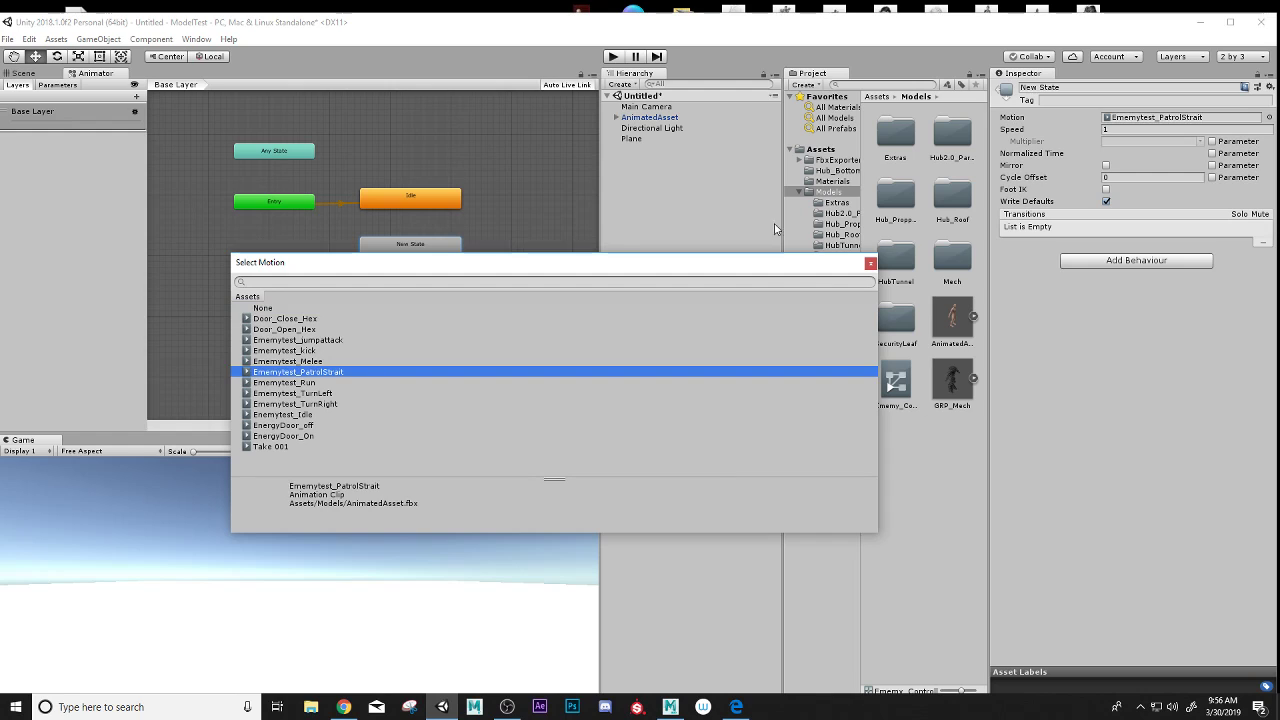
pyautogui.click(870, 263)
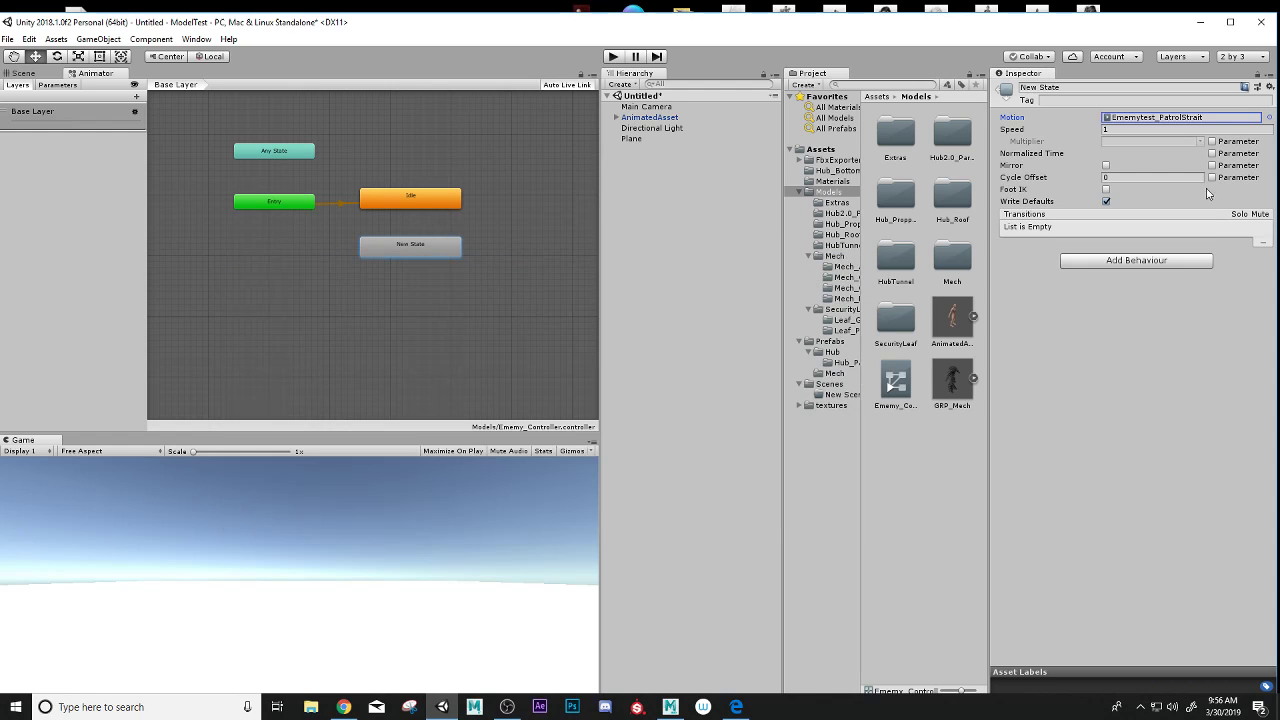
pyautogui.click(1090, 87)
pyautogui.write('walk')
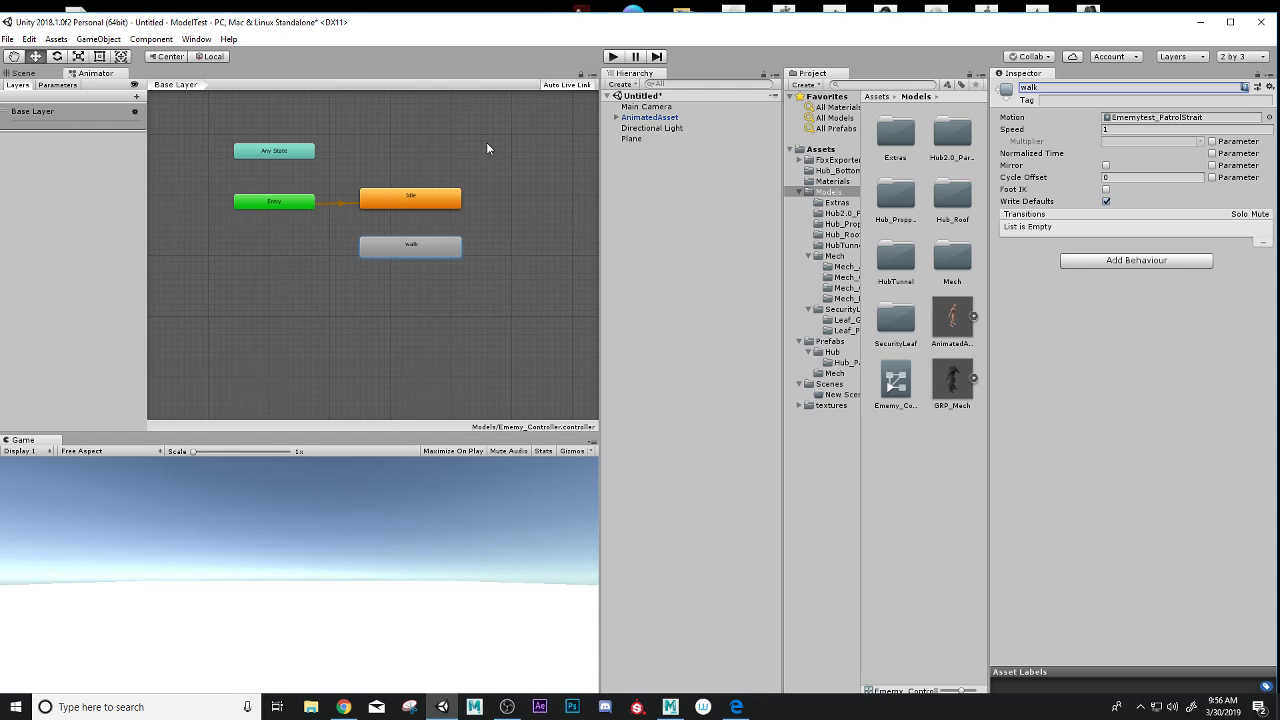
# Make a transition from Idle to walk and move the walk state farther below Idle.
pyautogui.rightClick(422, 197)
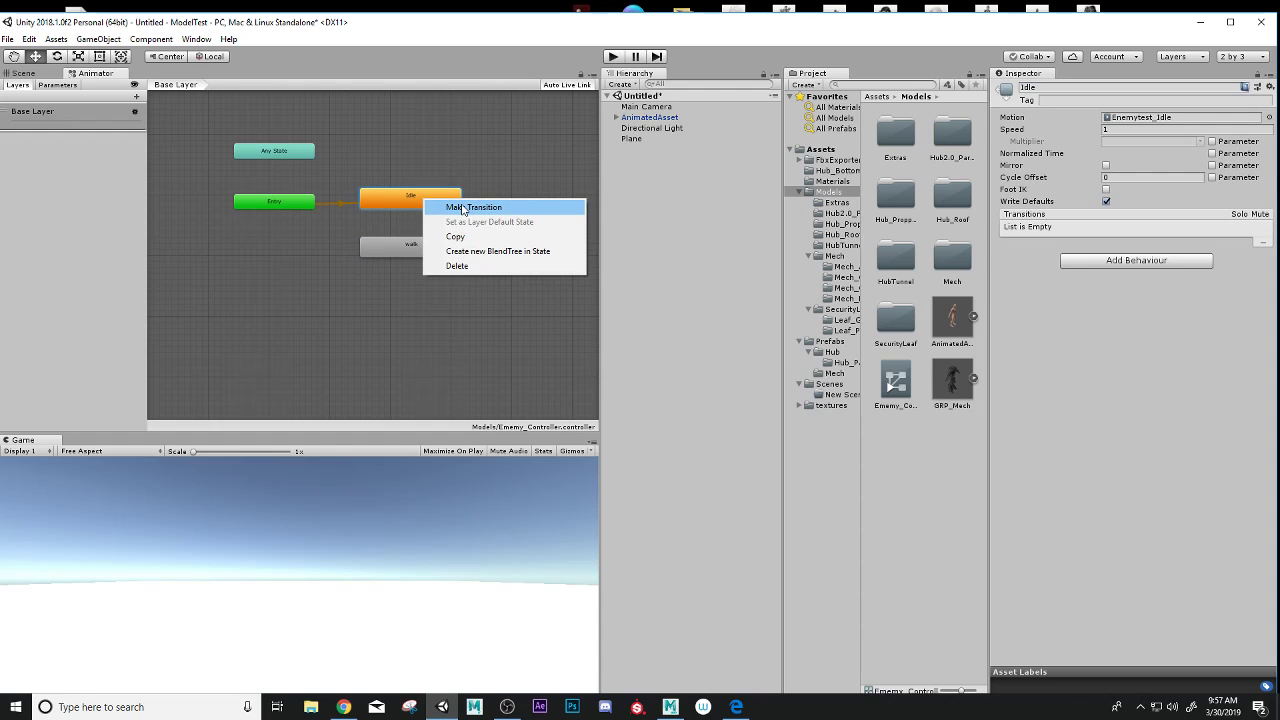
pyautogui.click(463, 208)
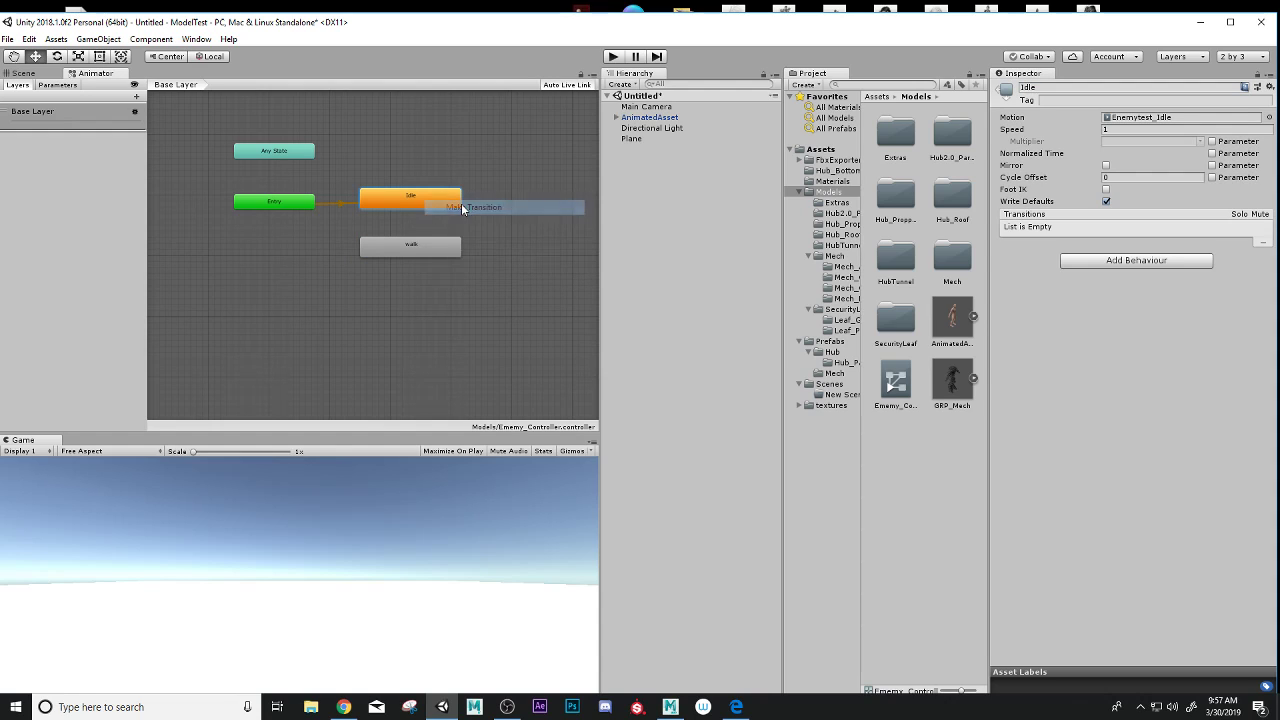
pyautogui.click(414, 244)
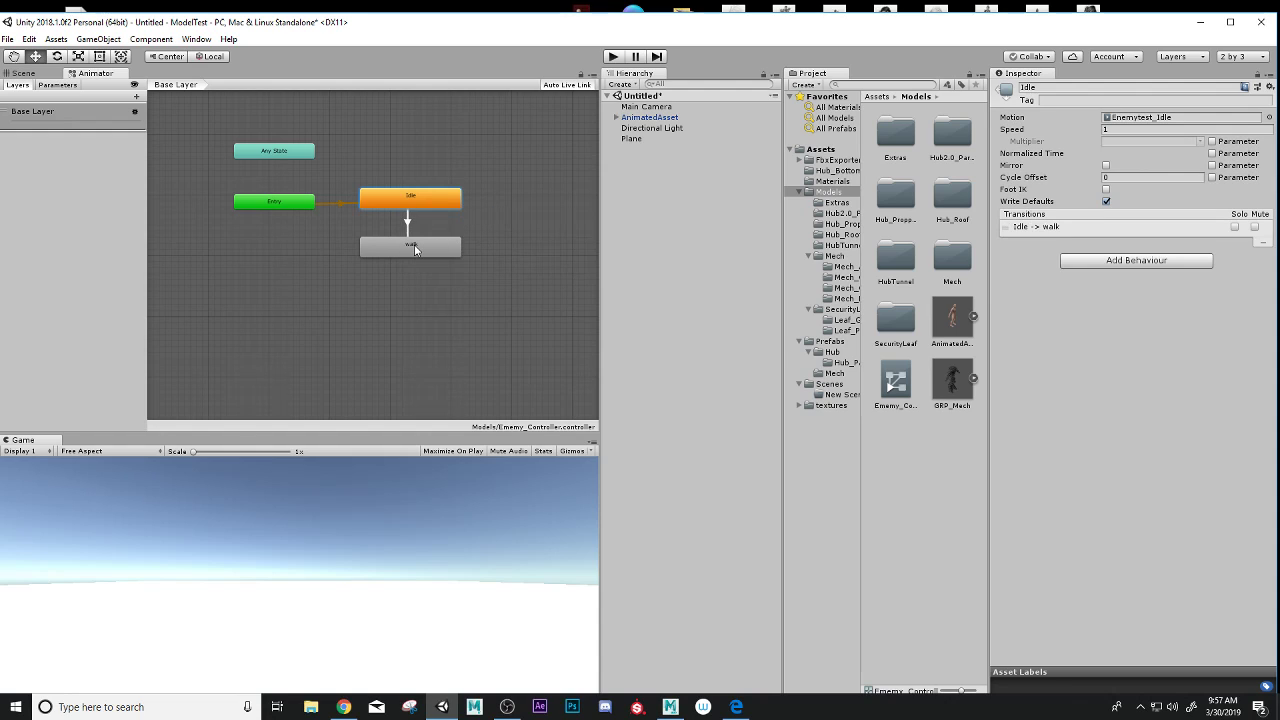
pyautogui.moveTo(411, 248); pyautogui.dragTo(412, 278)
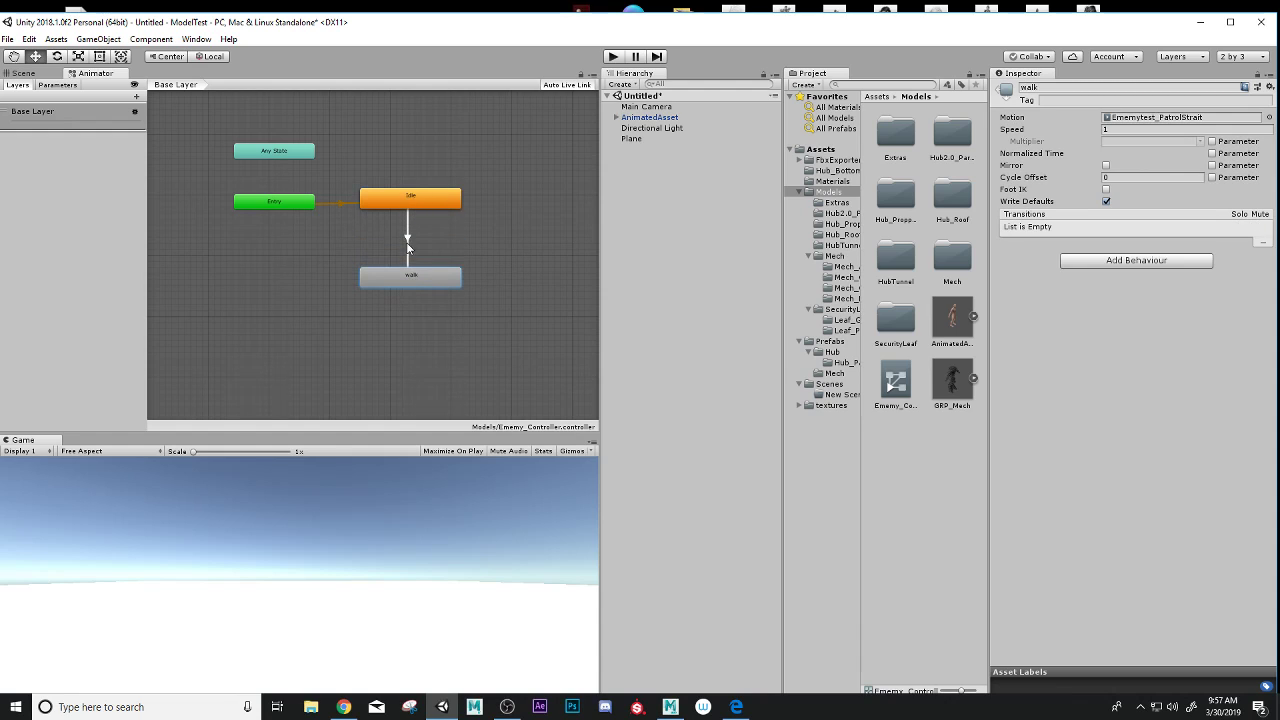
# Select the Idle to walk transition and preview how the two animations blend.
pyautogui.click(408, 238)
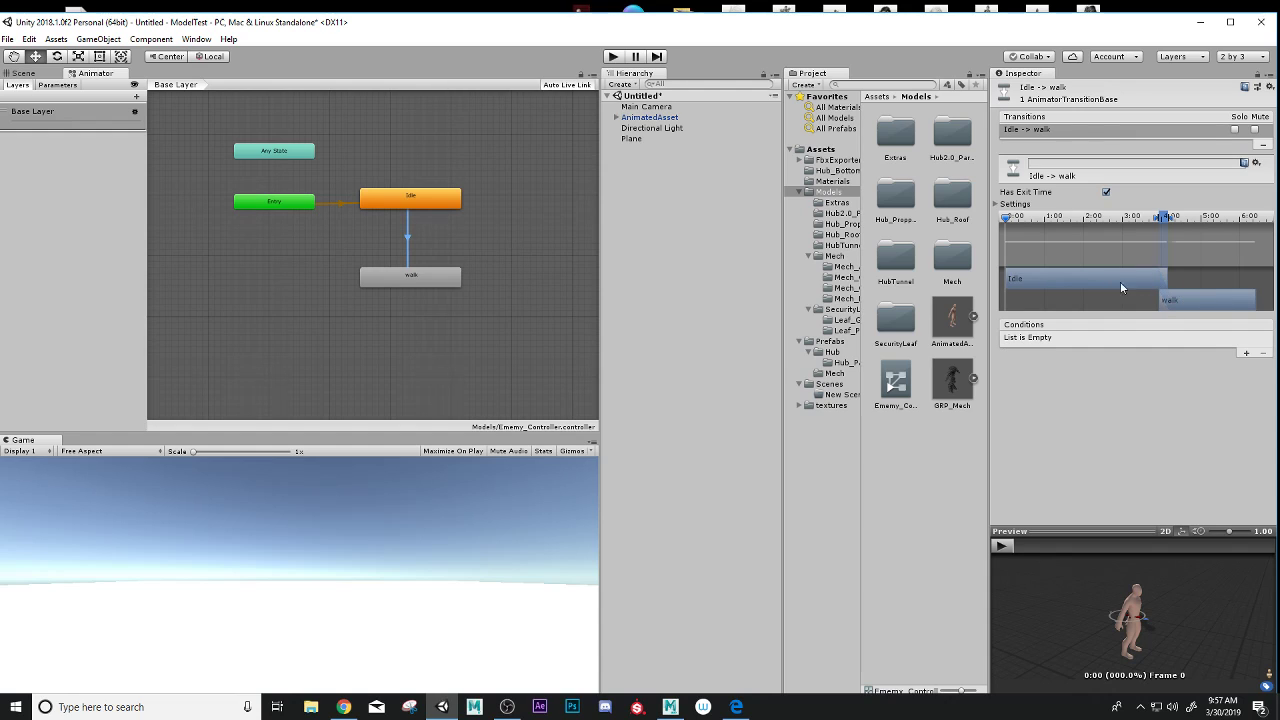
pyautogui.click(1003, 547)
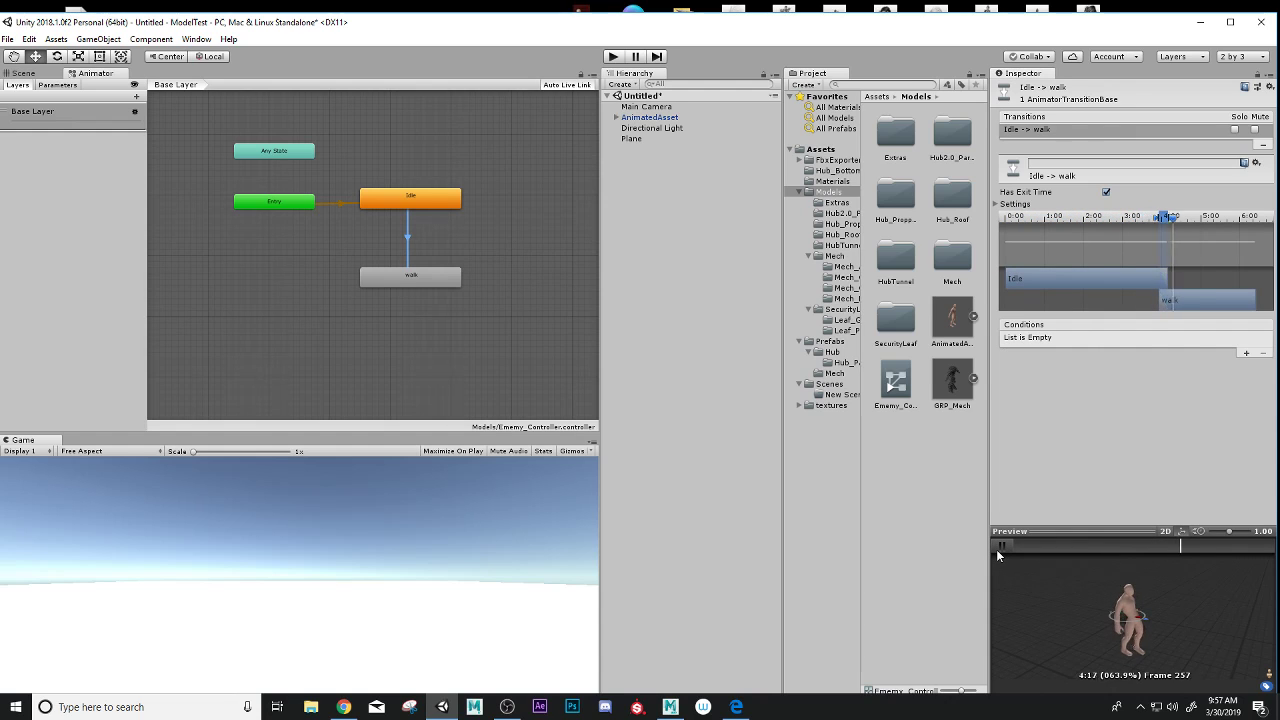
pyautogui.click(1000, 546)
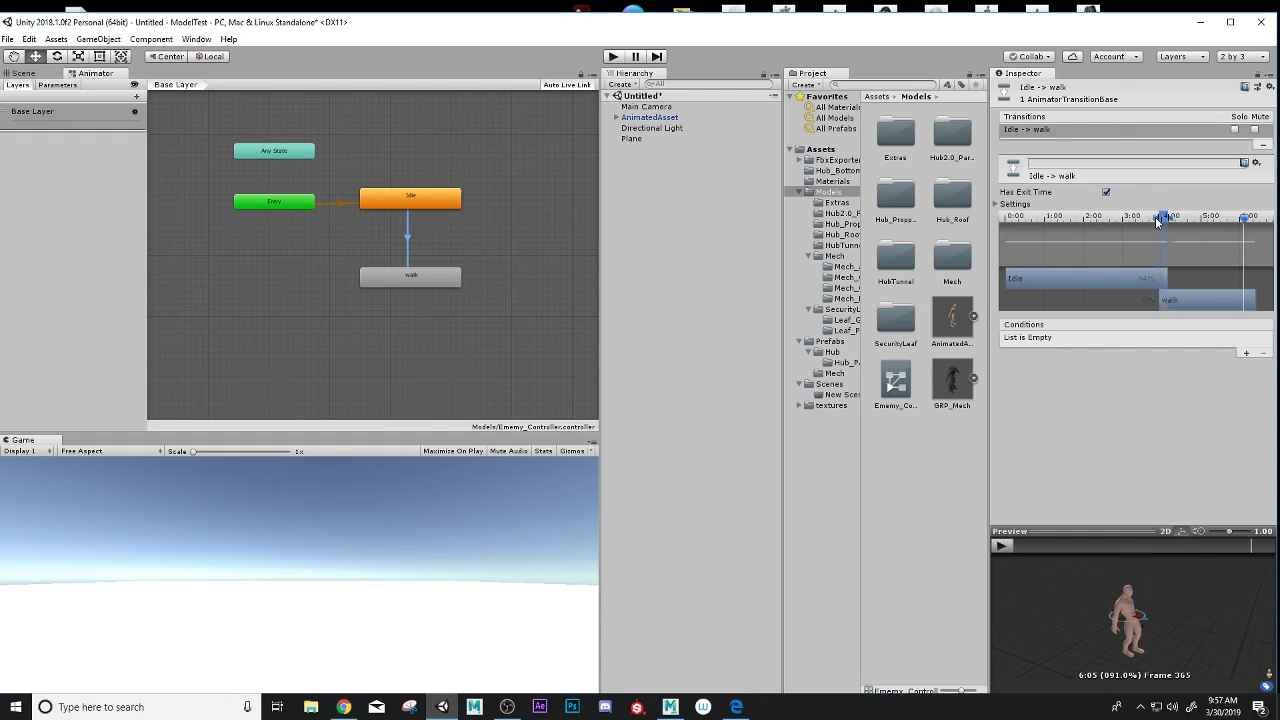
# Lengthen the Idle to walk blend by starting the transition earlier on its timeline, and preview the result.
pyautogui.moveTo(1157, 220); pyautogui.dragTo(1141, 222)
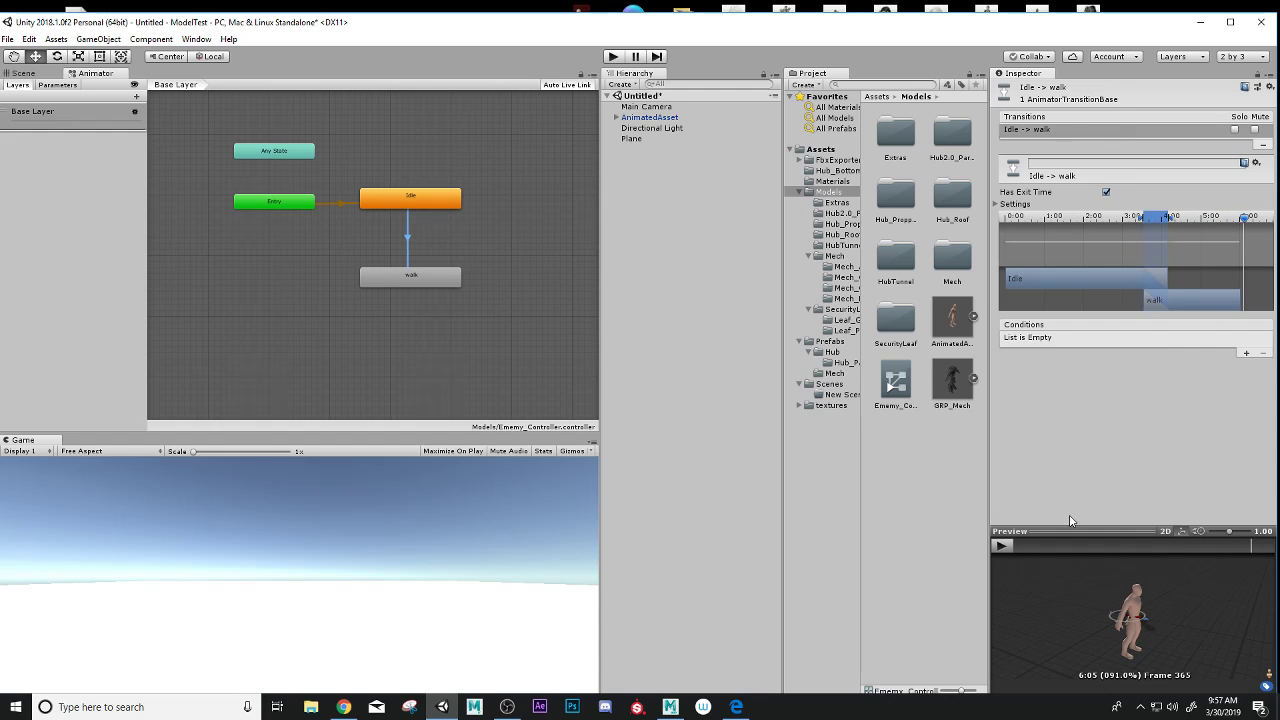
pyautogui.click(1004, 549)
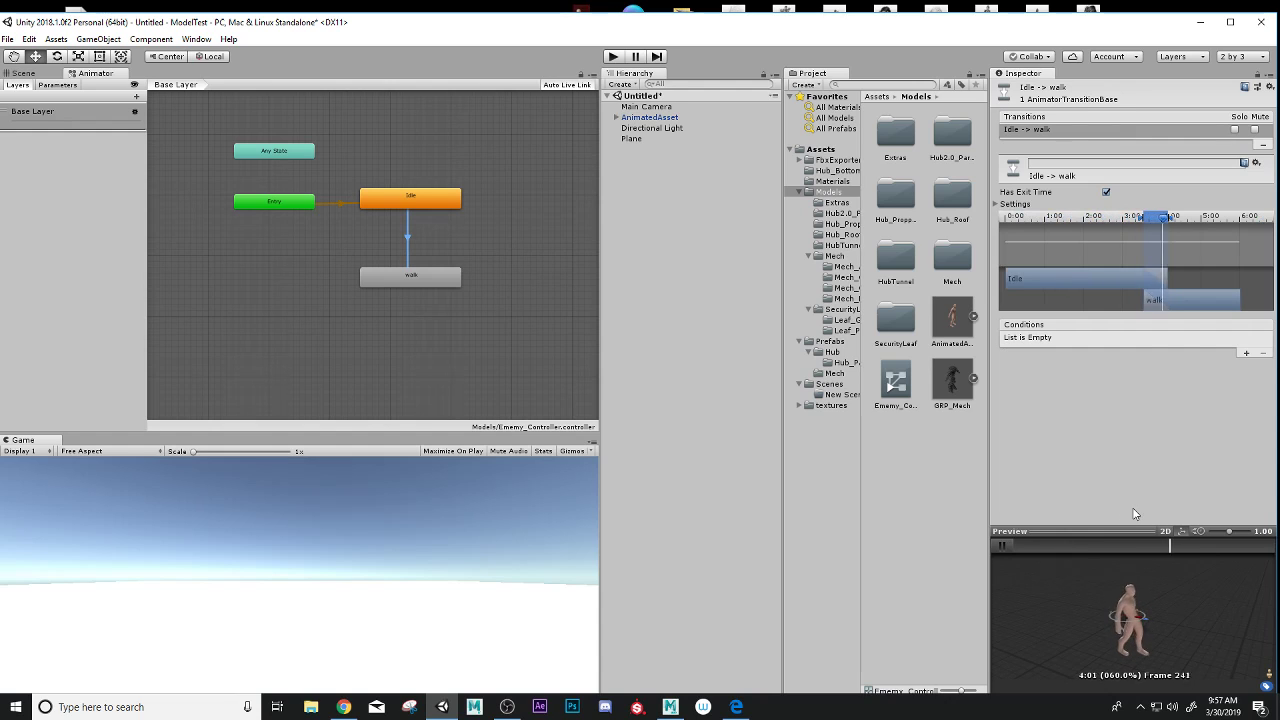
pyautogui.click(1001, 546)
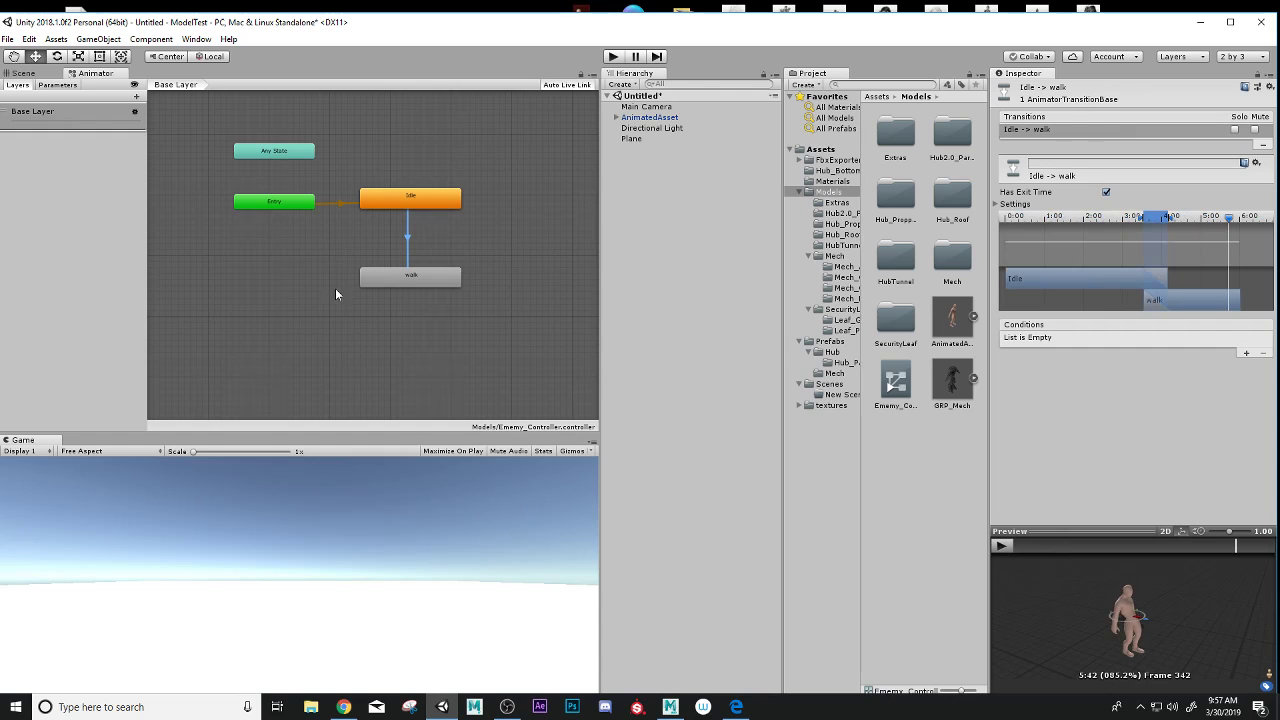
# Make a return transition from the walk state to the Idle state.
pyautogui.rightClick(436, 274)
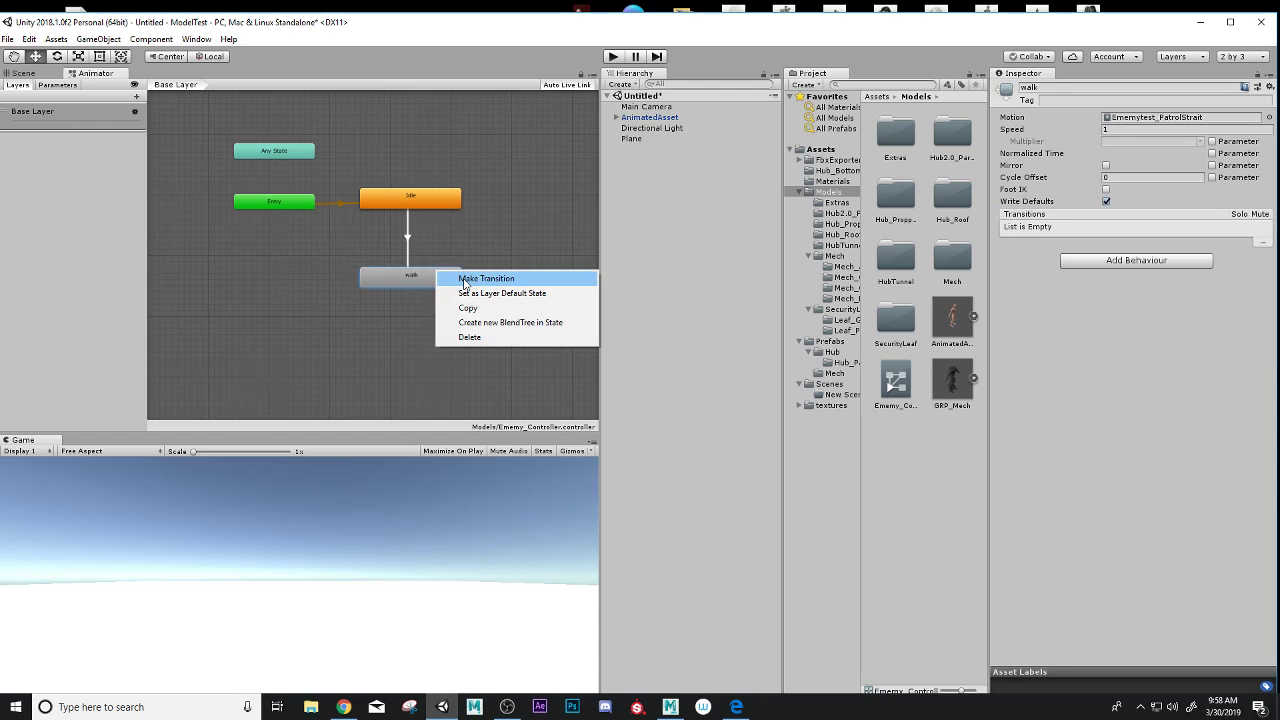
pyautogui.click(470, 278)
pyautogui.click(422, 196)
pyautogui.click(420, 207)
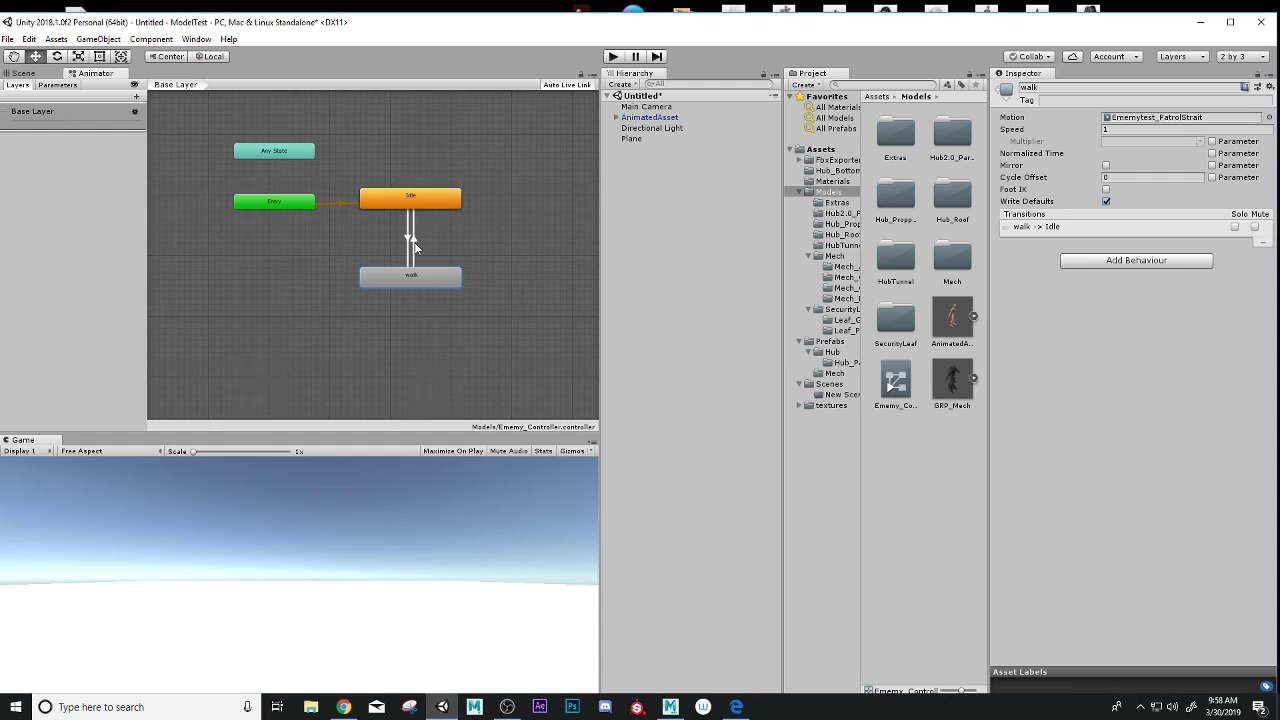
# Select the walk to Idle transition and preview how the two animations blend.
pyautogui.click(411, 238)
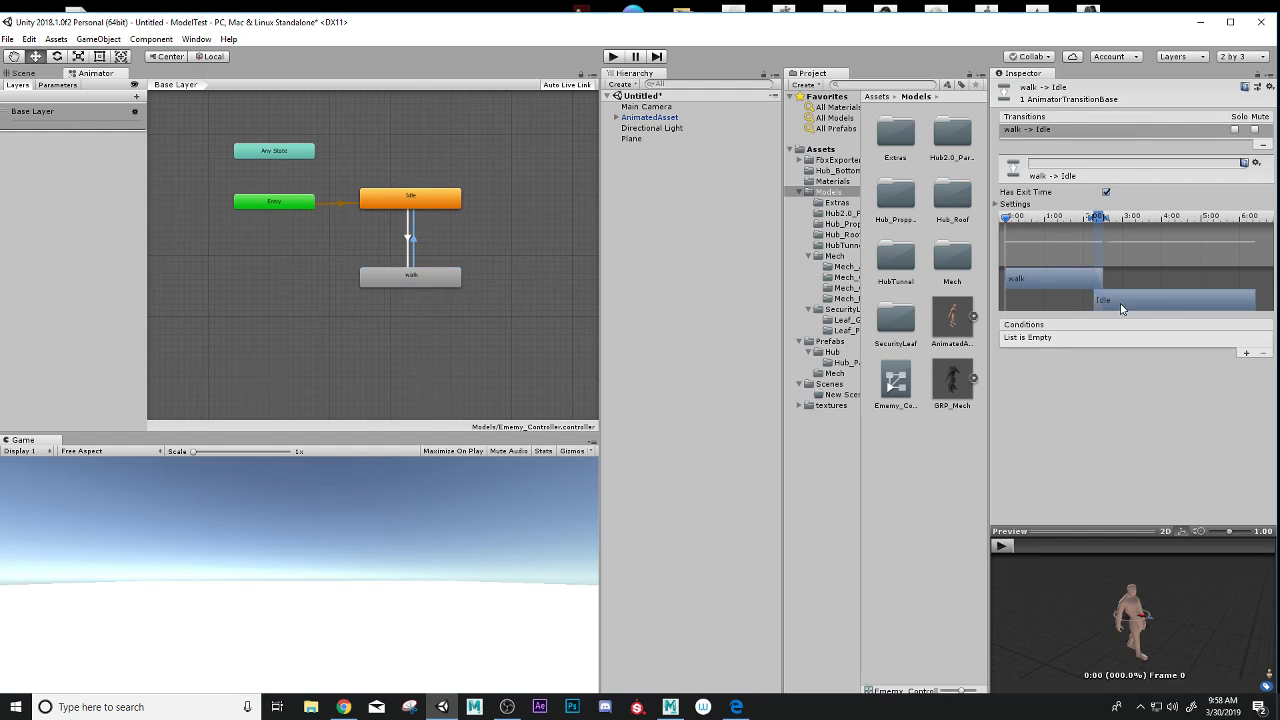
pyautogui.click(1003, 546)
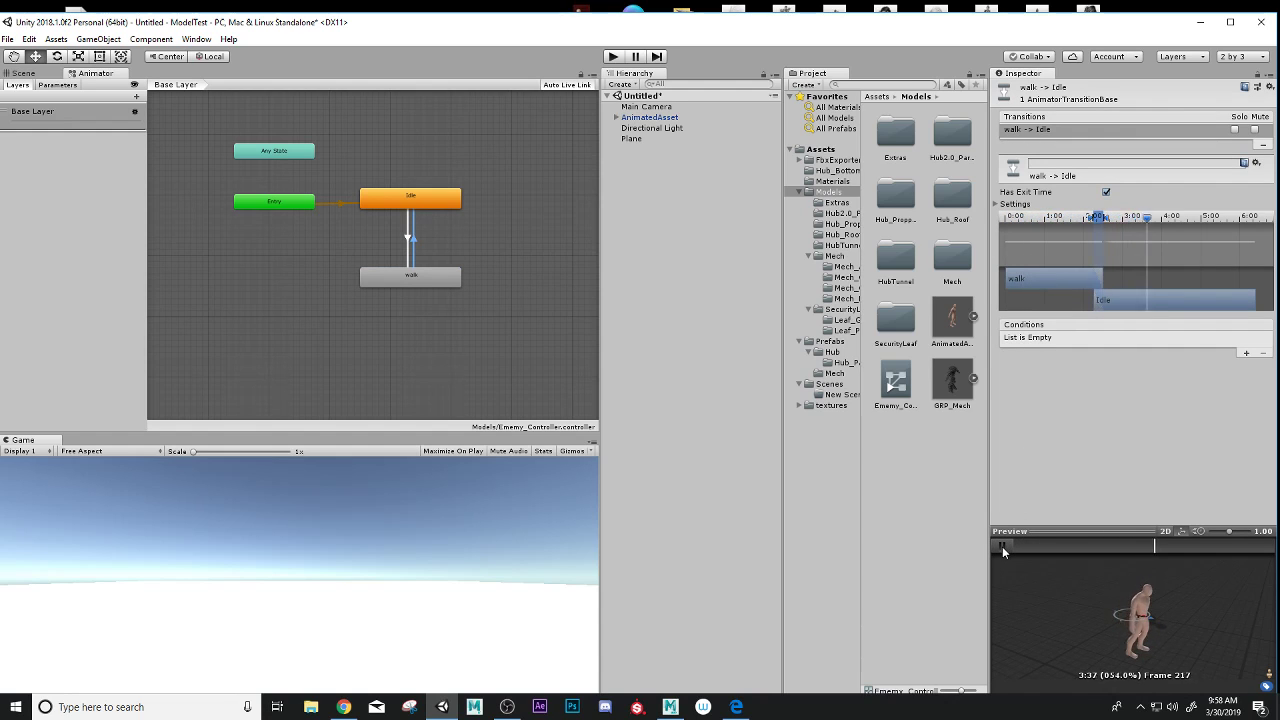
pyautogui.click(1002, 546)
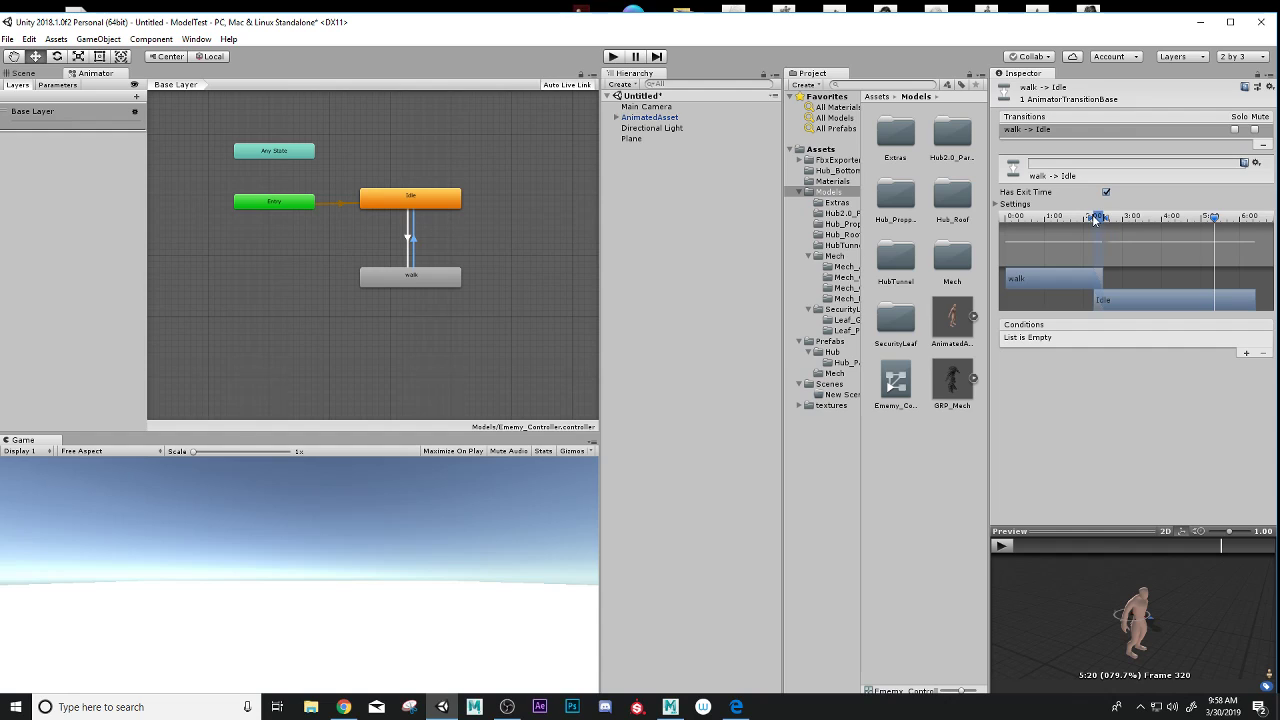
# Lengthen the walk to Idle blend by ending the transition at about 3:00 on its timeline, and preview the result.
pyautogui.moveTo(1108, 221); pyautogui.dragTo(1129, 222)
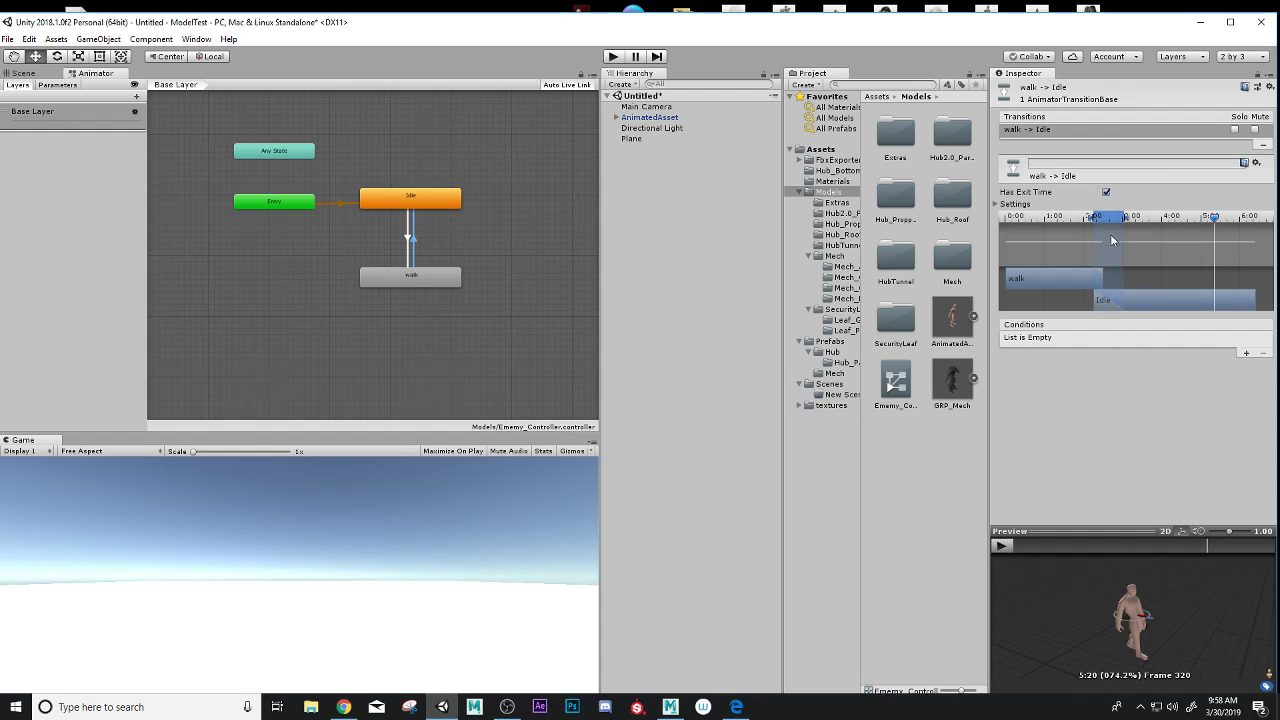
pyautogui.click(1002, 545)
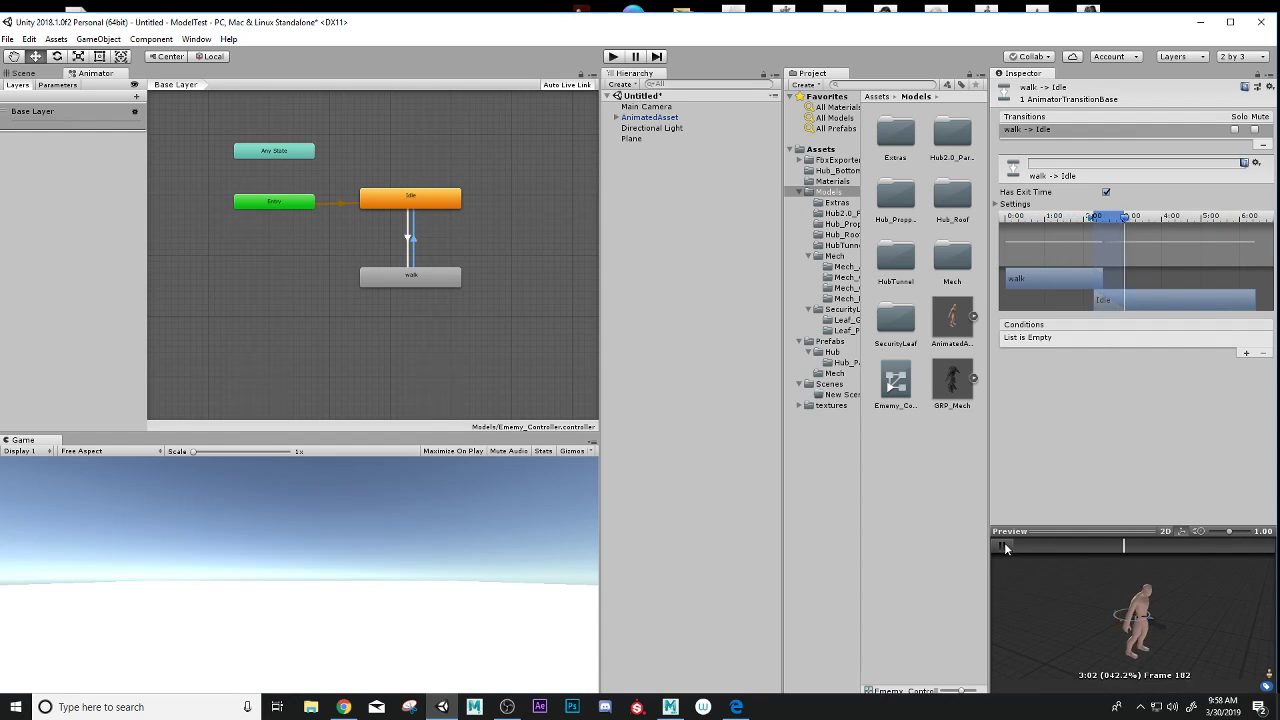
pyautogui.click(1002, 545)
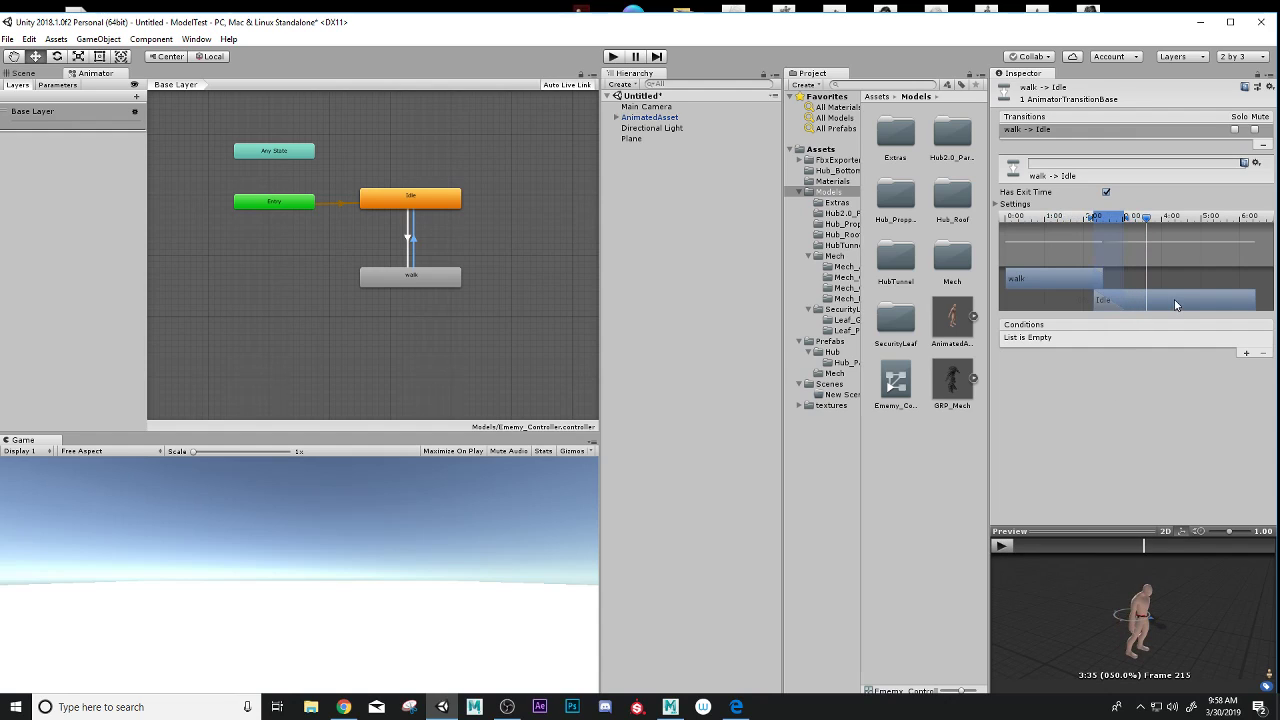
# Shift the Idle clip slightly earlier on the walk to Idle transition timeline and replay the blend from near its start.
pyautogui.moveTo(1176, 305); pyautogui.dragTo(1167, 305)
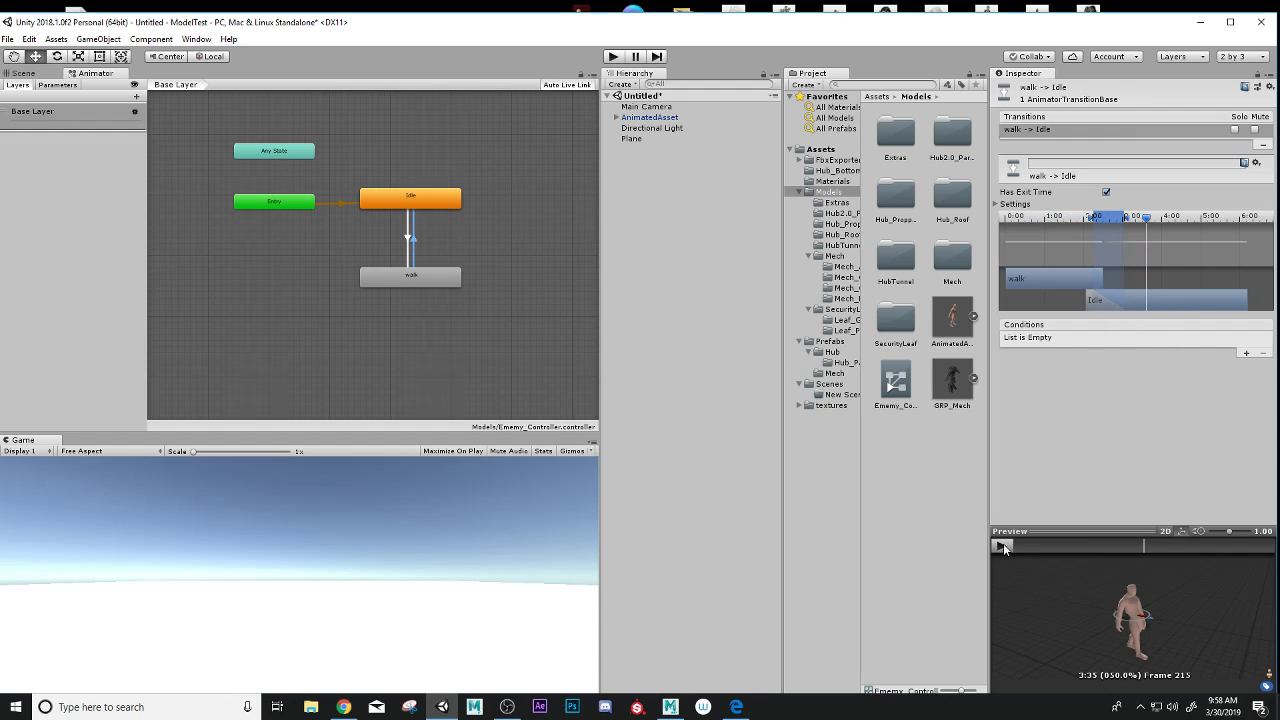
pyautogui.moveTo(1149, 224); pyautogui.dragTo(1043, 220)
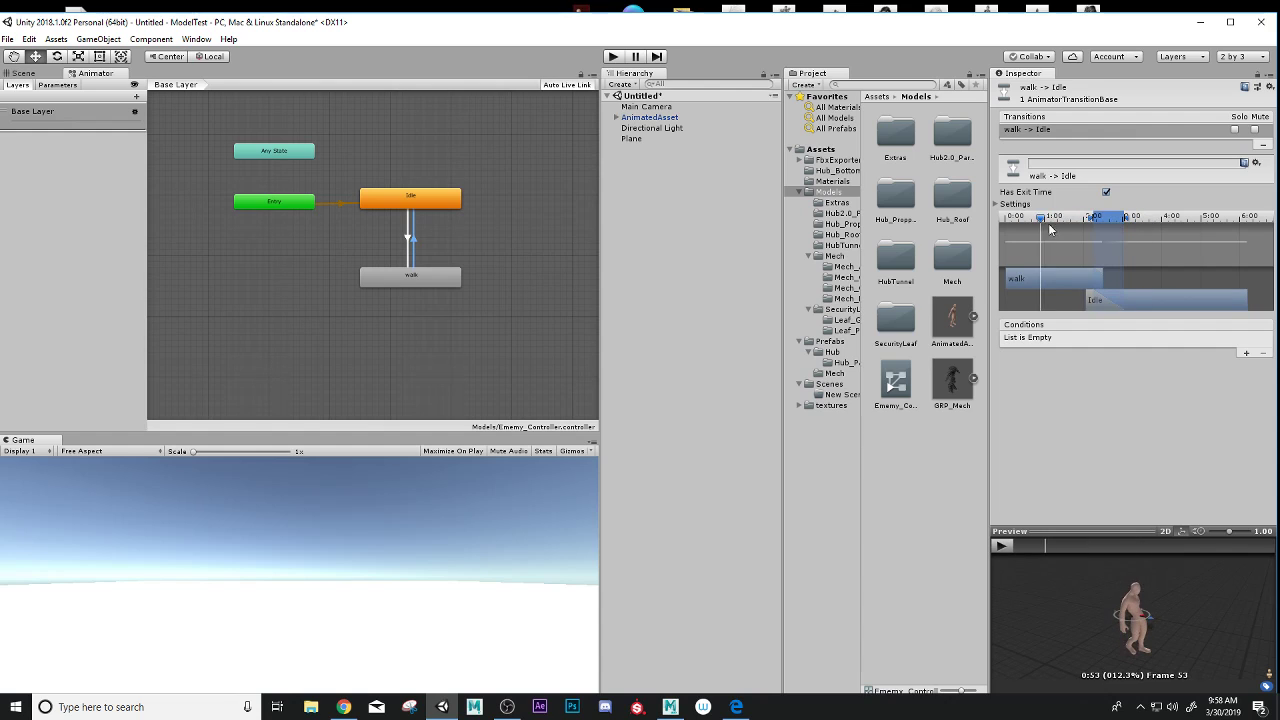
pyautogui.click(1002, 545)
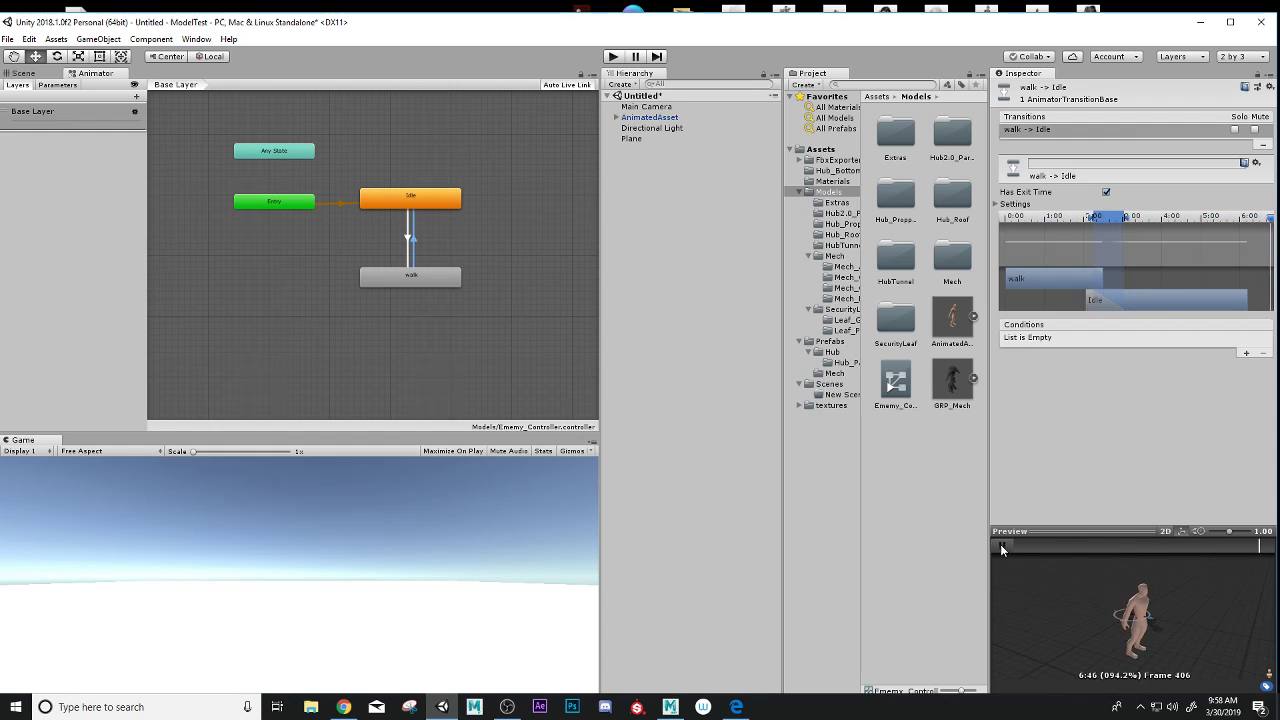
pyautogui.click(1001, 548)
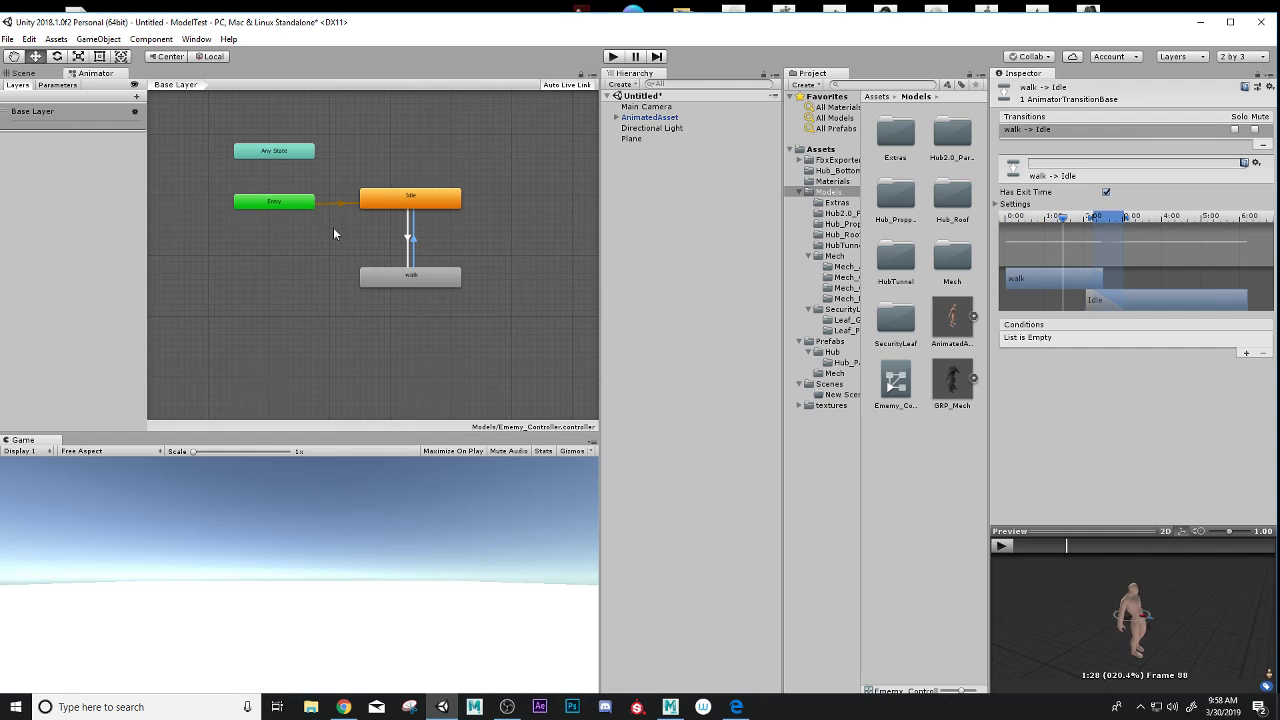
# Create an empty state in the Animator graph and place it above the Idle state.
pyautogui.rightClick(502, 200)
pyautogui.moveTo(529, 205)
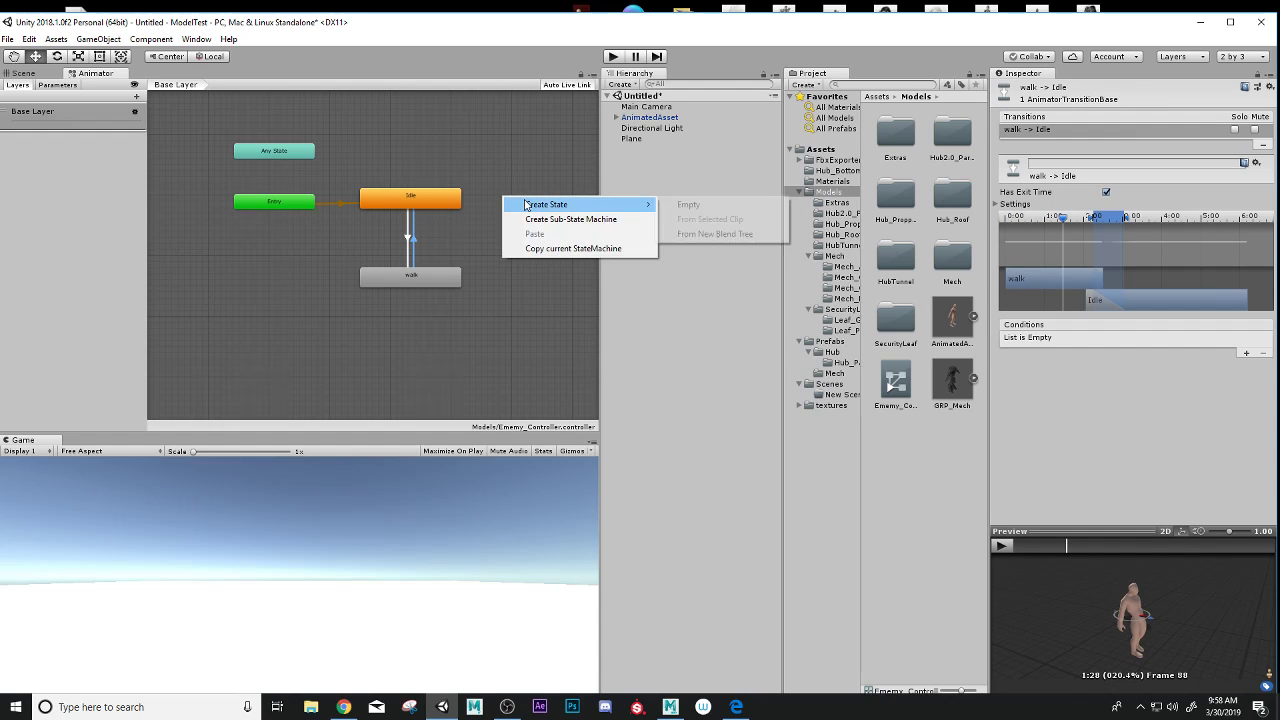
pyautogui.click(684, 205)
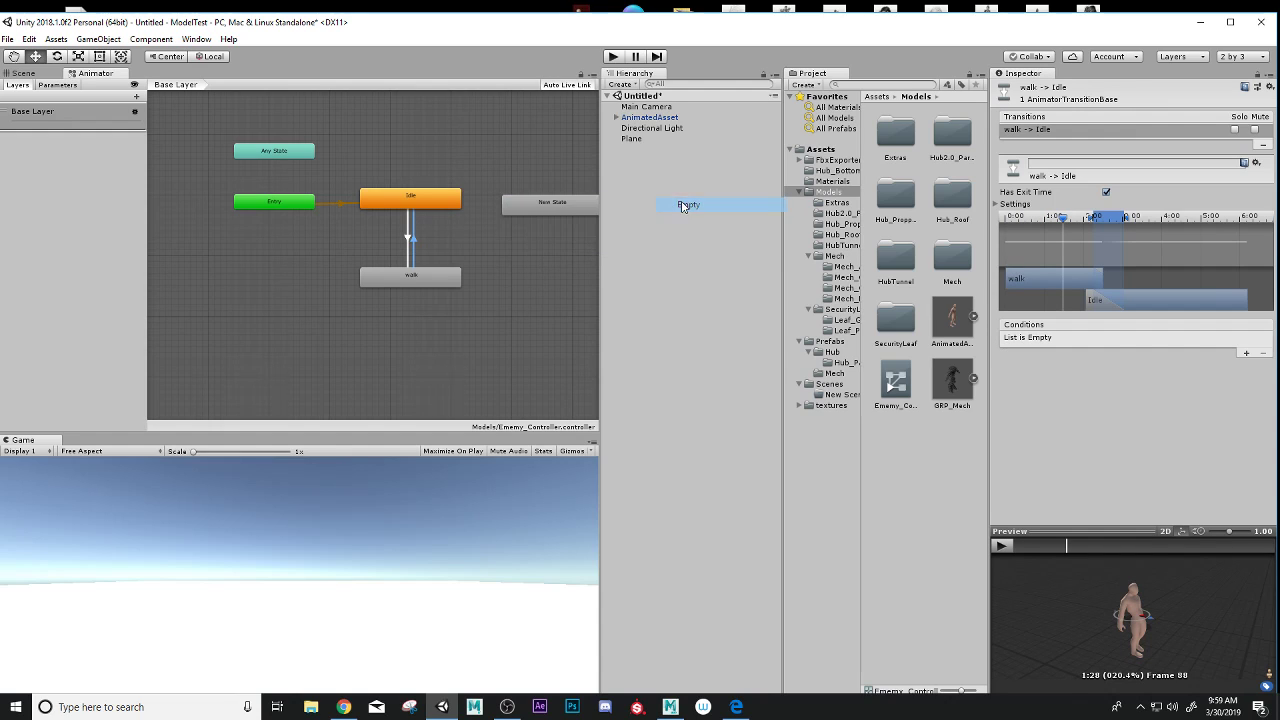
pyautogui.moveTo(537, 200); pyautogui.dragTo(401, 125)
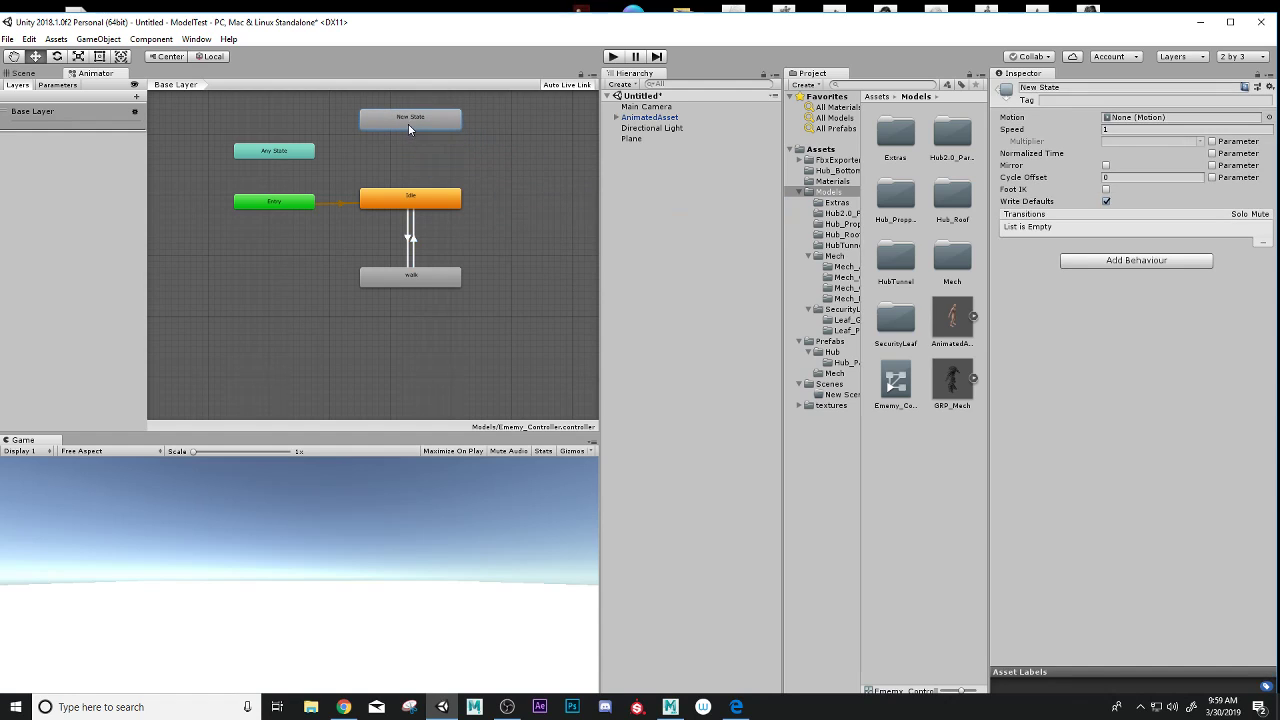
pyautogui.rightClick(410, 127)
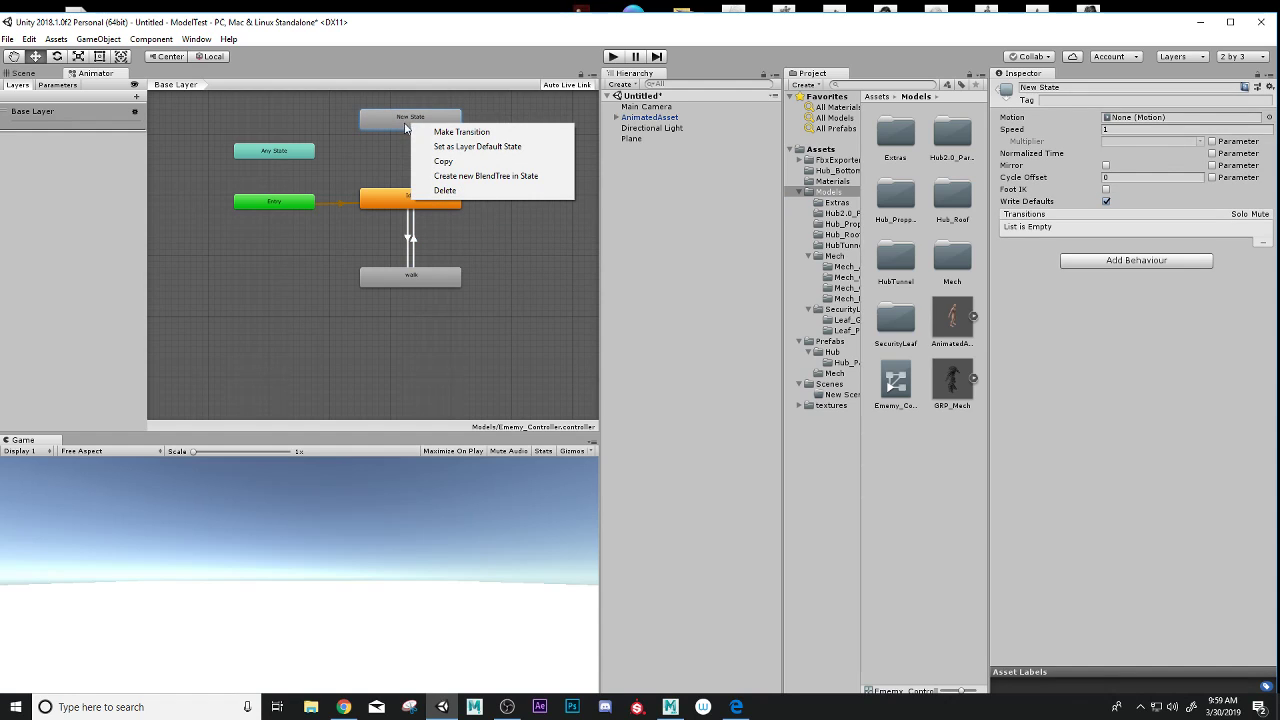
pyautogui.click(405, 128)
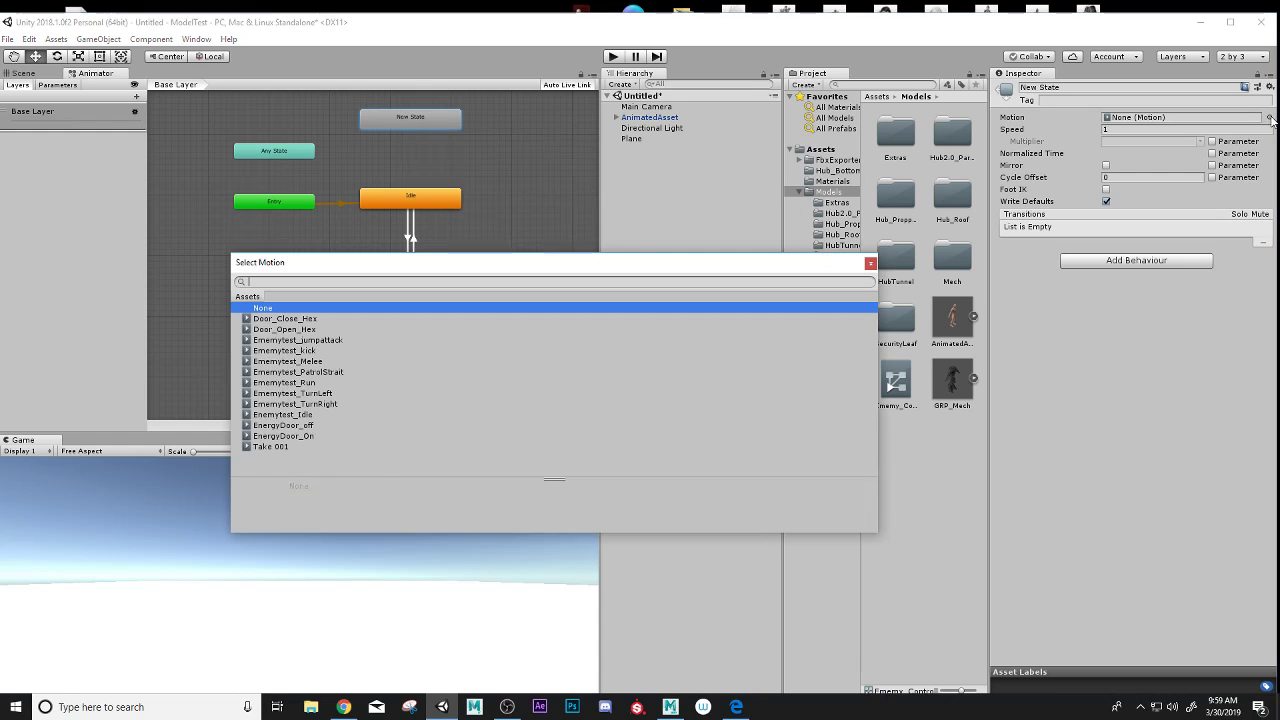
# Assign the Ememytest_Run clip as the new state's motion and name the state run.
pyautogui.click(1269, 117)
pyautogui.click(295, 384)
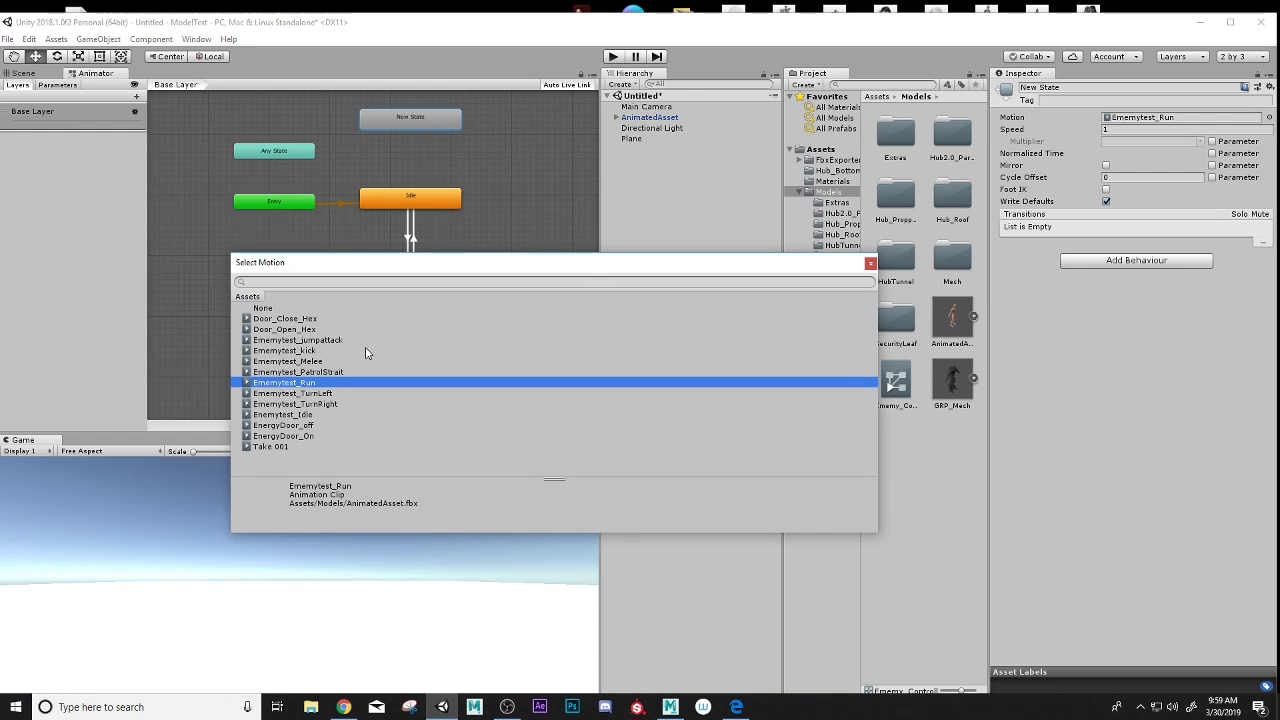
pyautogui.click(1074, 87)
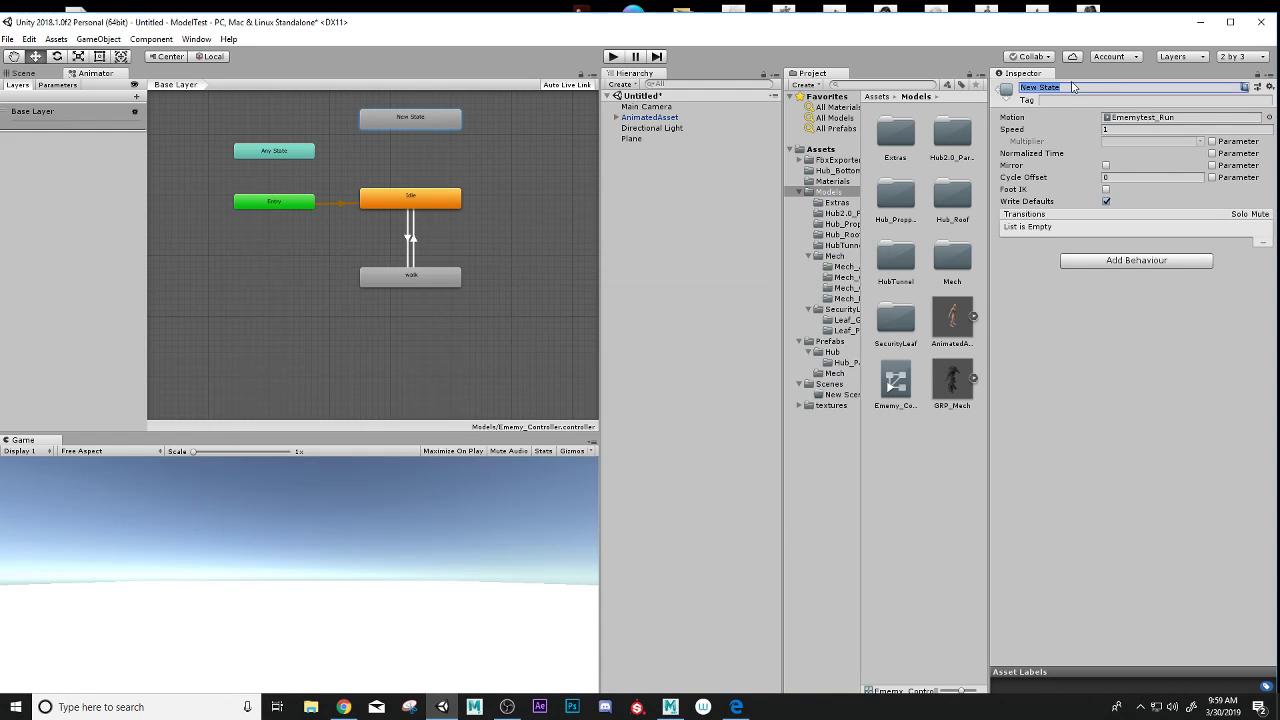
pyautogui.write('run')
# Place the run state just to the right of walk and connect the two states with transitions in both directions.
pyautogui.moveTo(396, 132); pyautogui.dragTo(523, 279)
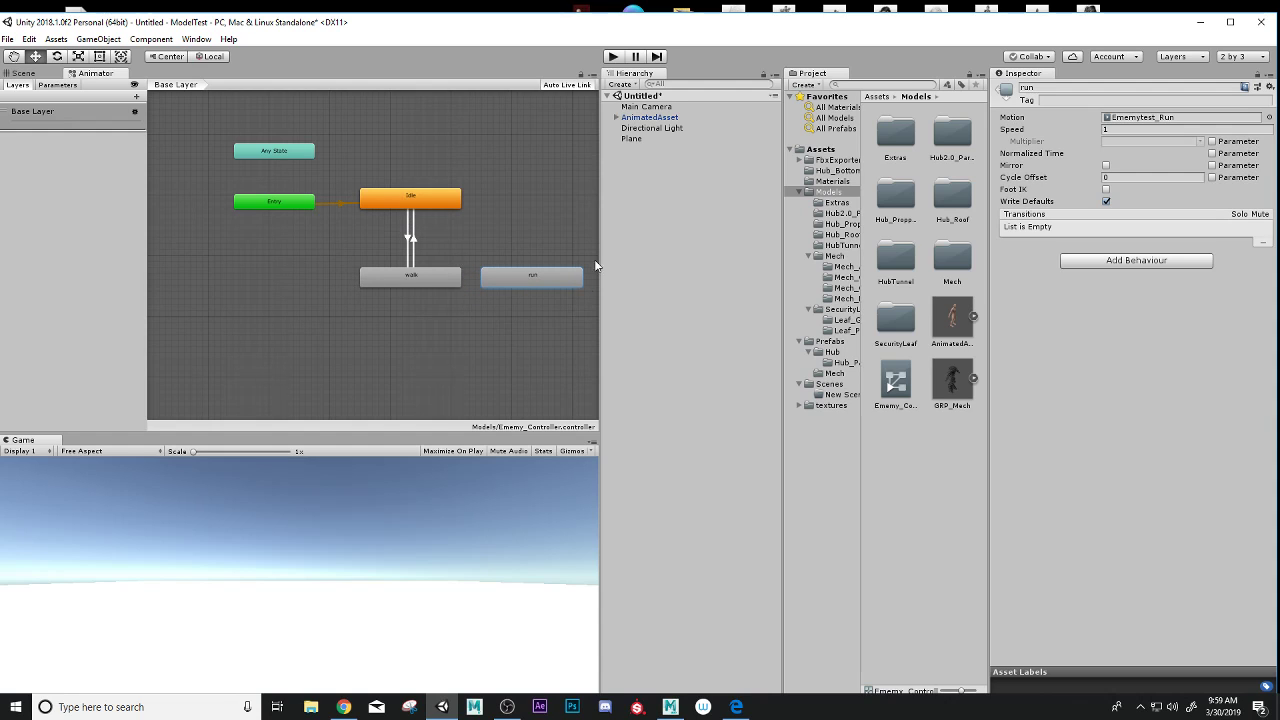
pyautogui.moveTo(600, 240); pyautogui.dragTo(640, 238)
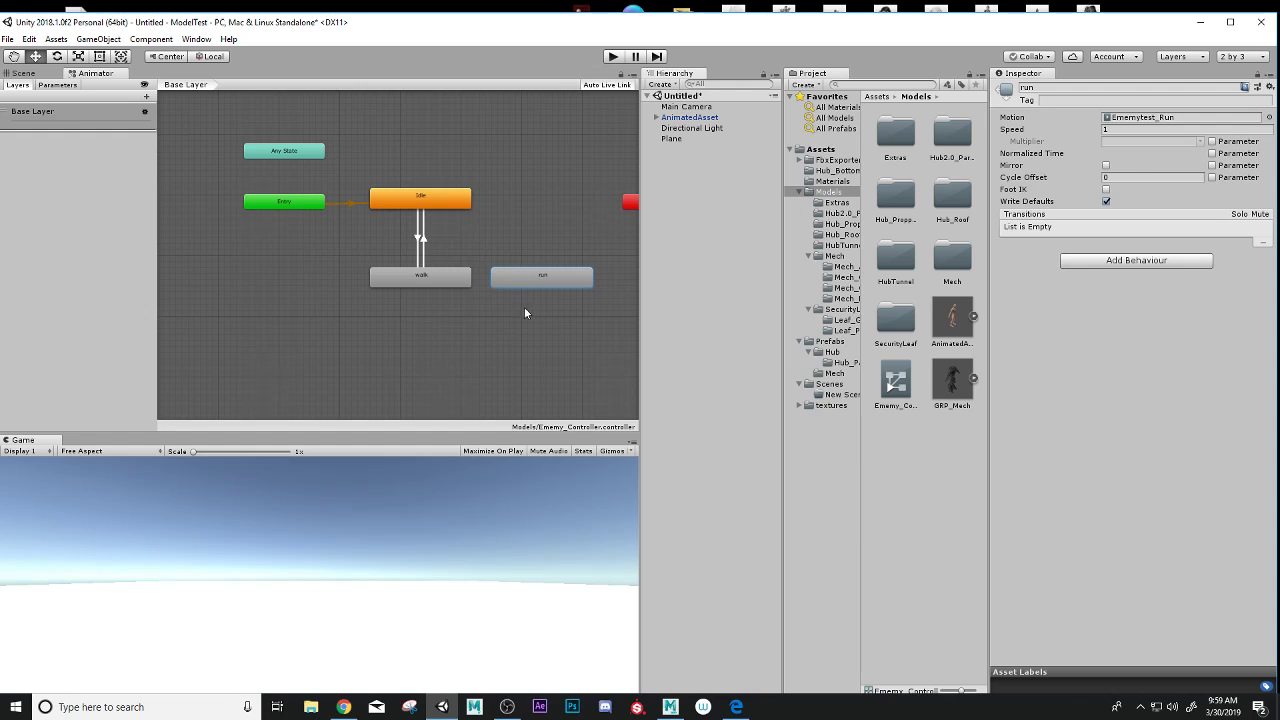
pyautogui.rightClick(448, 280)
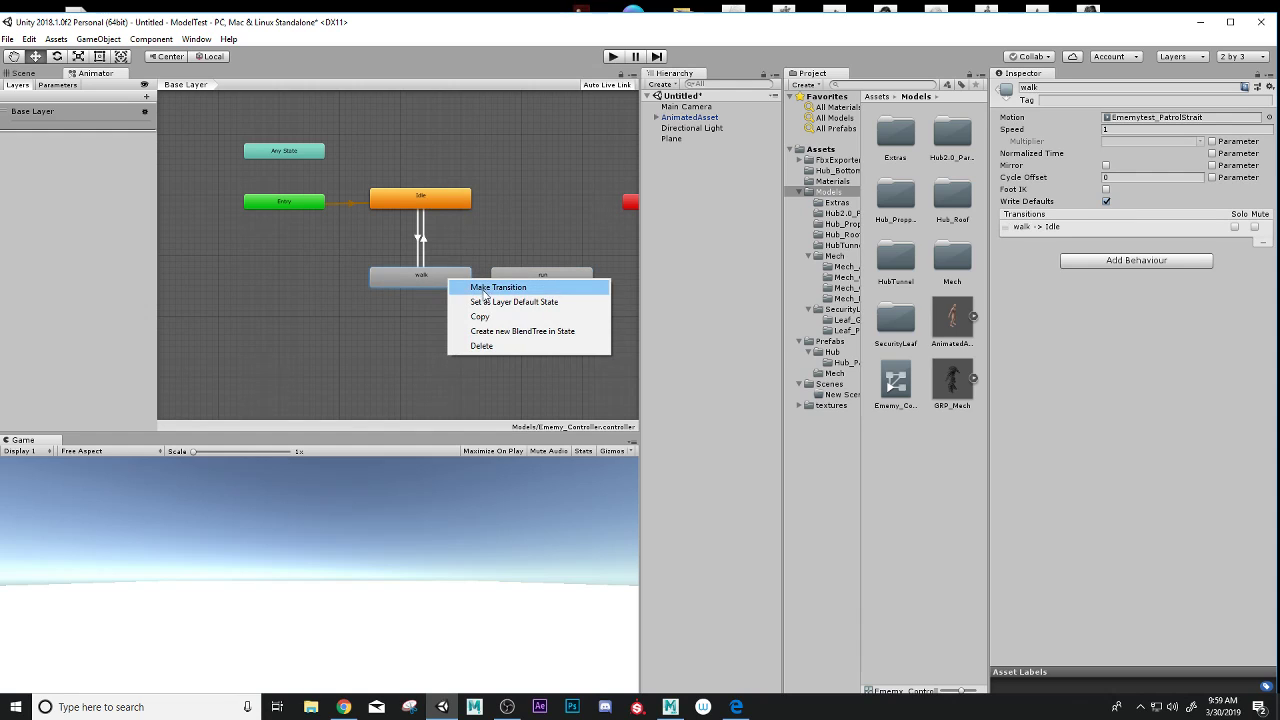
pyautogui.click(484, 288)
pyautogui.click(497, 276)
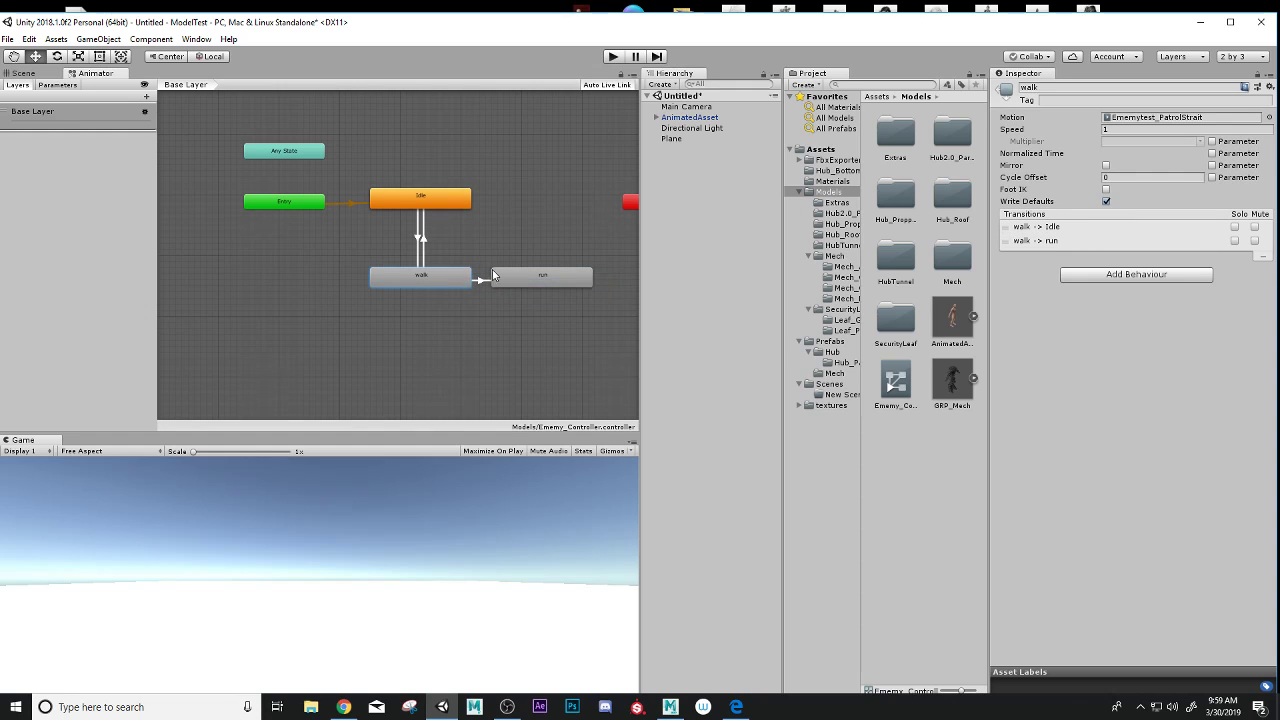
pyautogui.rightClick(495, 272)
pyautogui.click(525, 280)
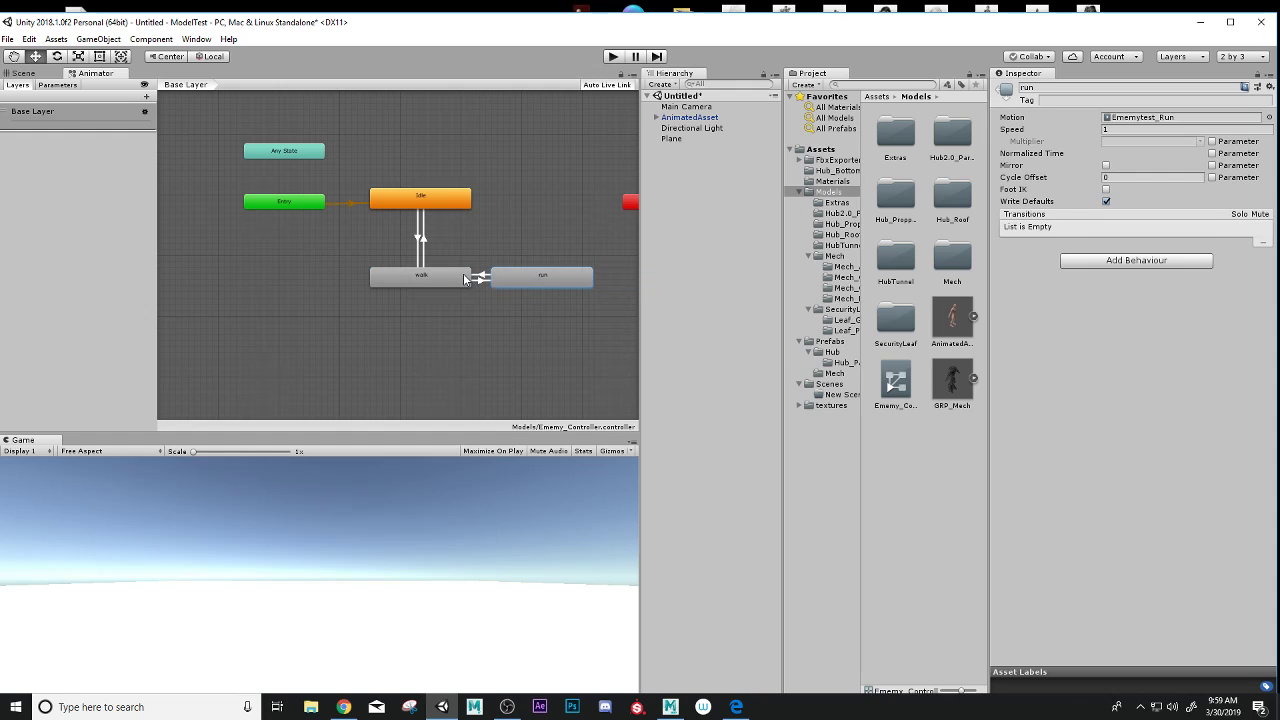
pyautogui.click(464, 278)
# Select the walk to run transition, widen the Inspector for a larger timeline, and preview the blend.
pyautogui.click(477, 283)
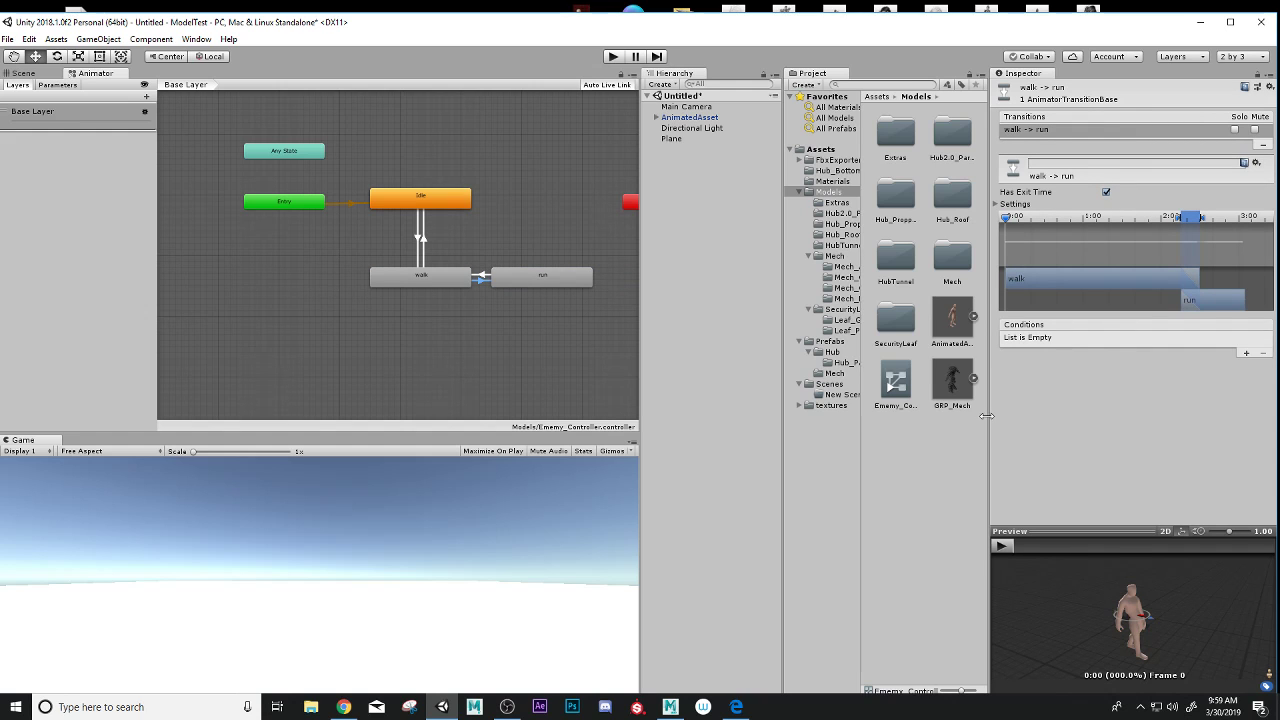
pyautogui.moveTo(987, 416); pyautogui.dragTo(876, 435)
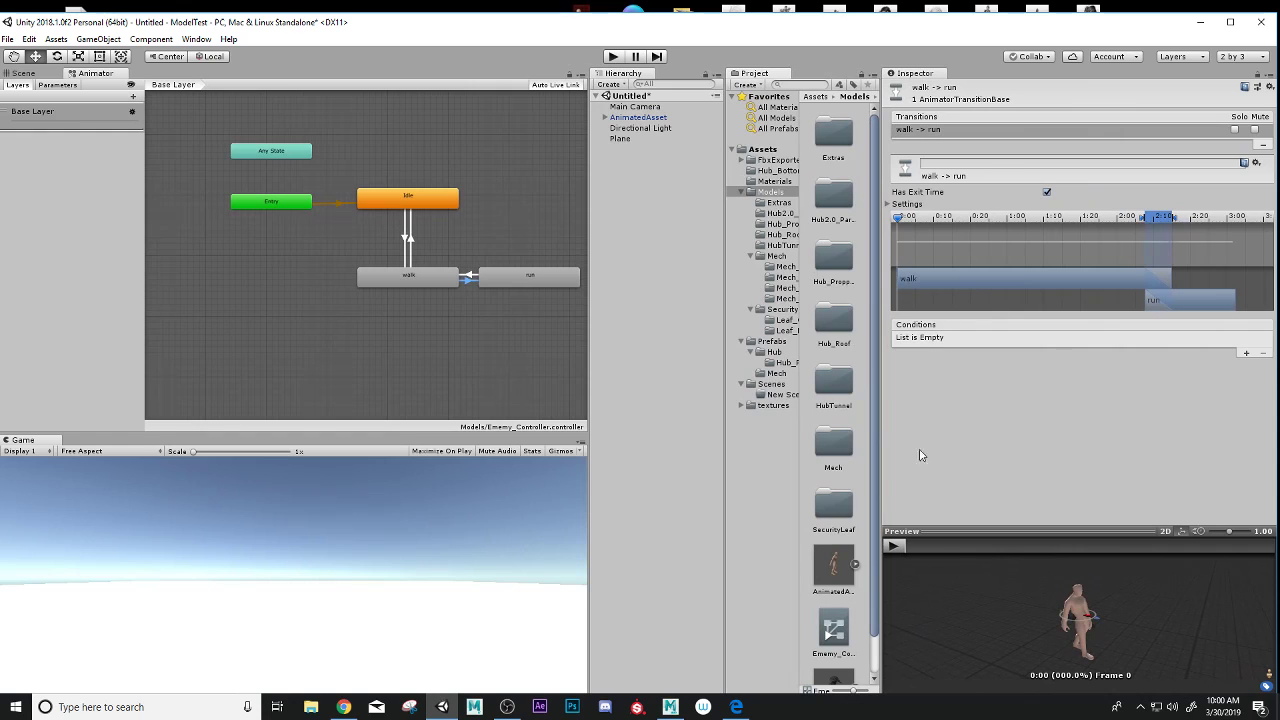
pyautogui.click(895, 544)
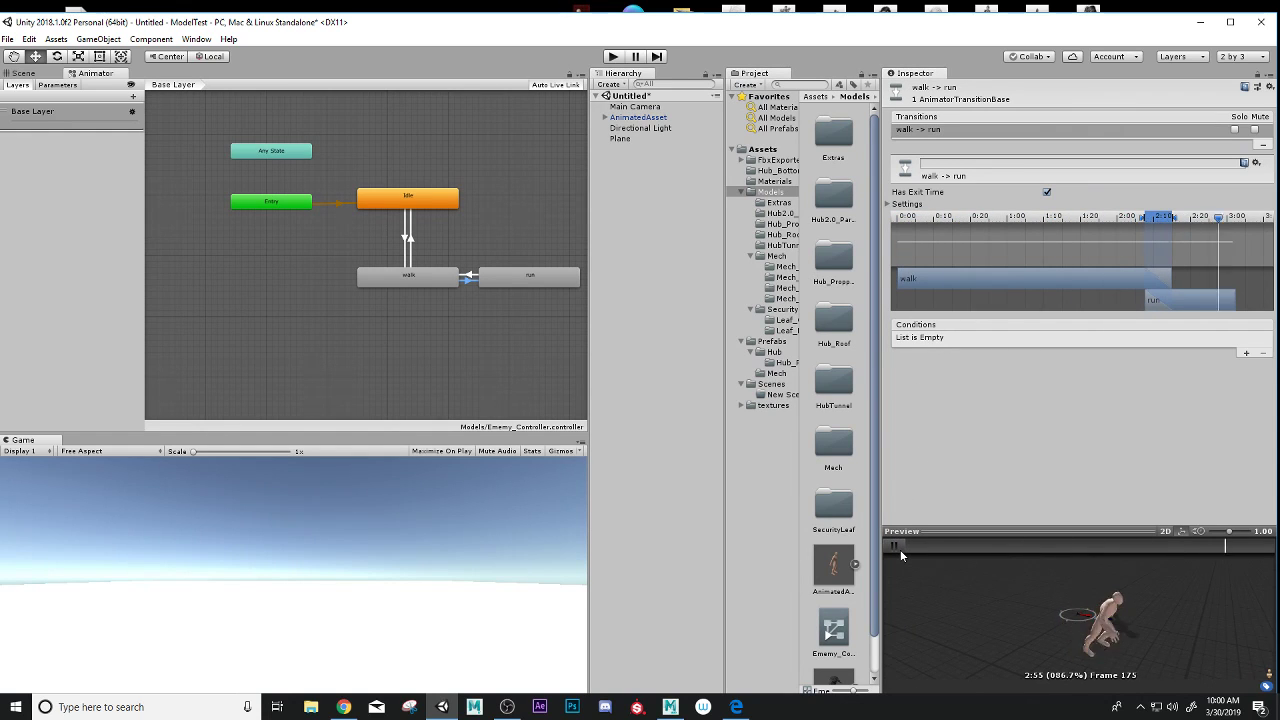
pyautogui.click(899, 550)
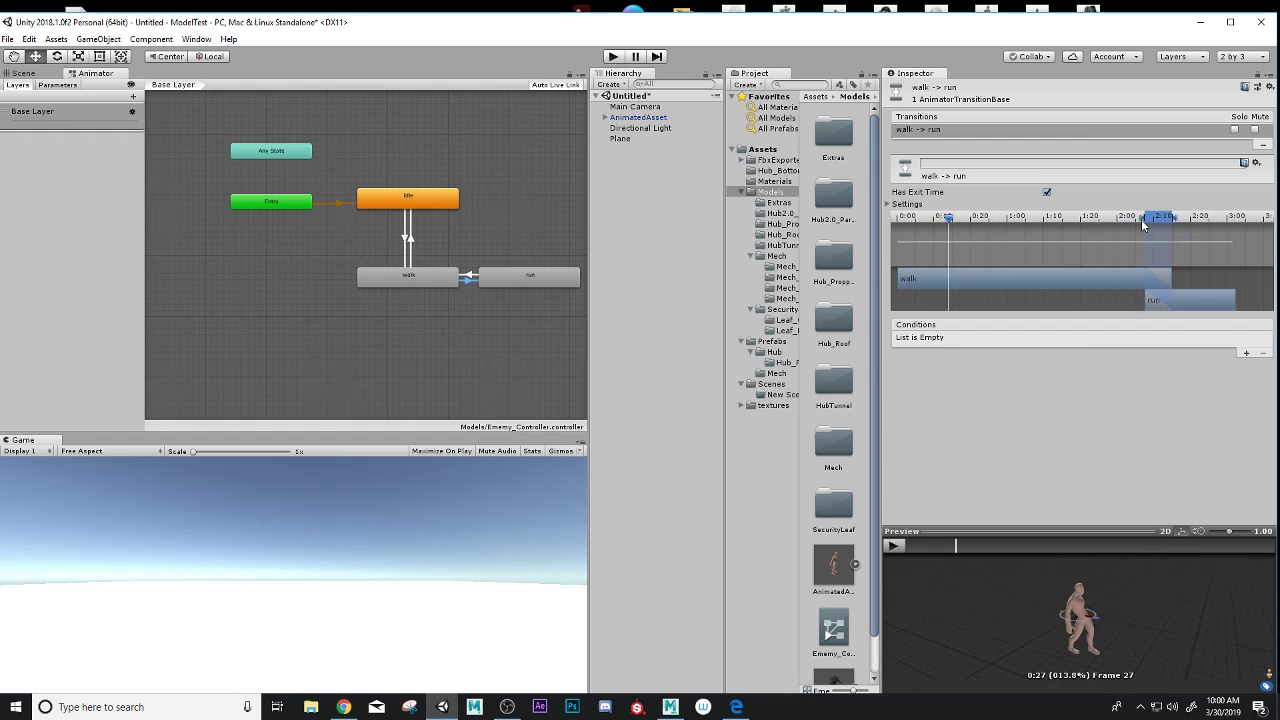
# Lengthen the walk to run blend by starting the transition slightly earlier on its timeline, and preview it.
pyautogui.moveTo(1140, 220); pyautogui.dragTo(1124, 224)
pyautogui.click(896, 545)
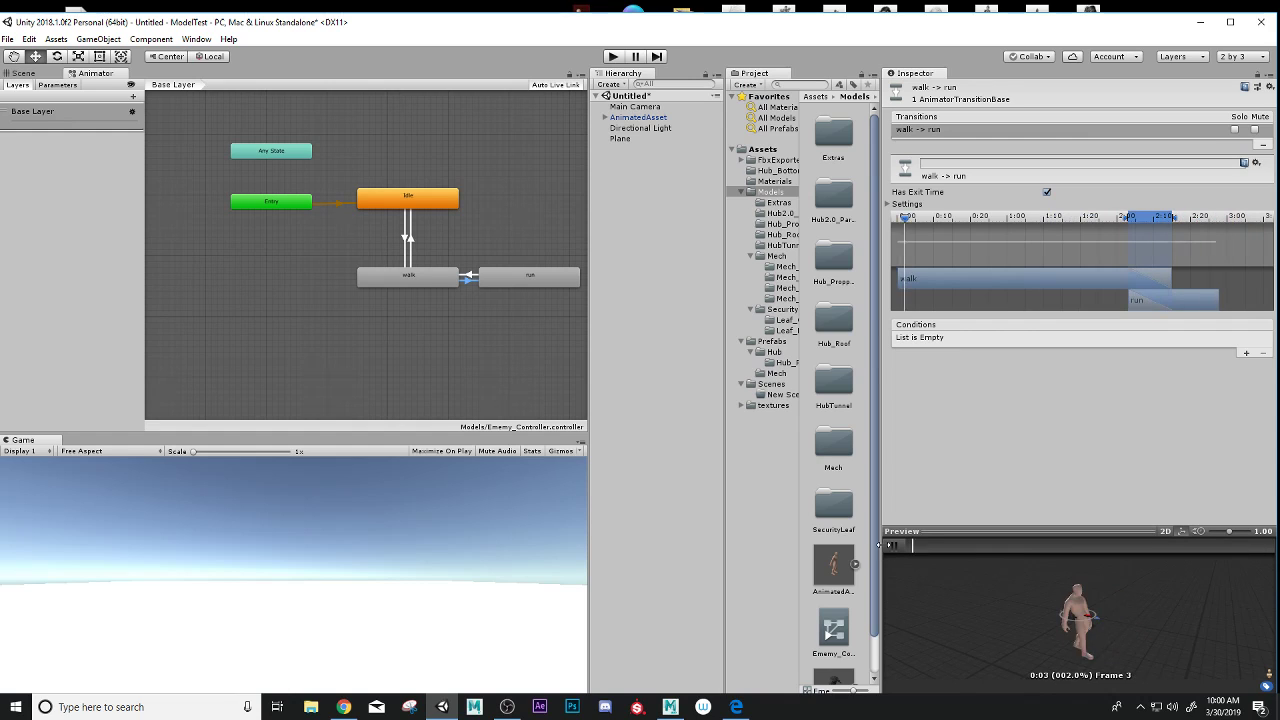
pyautogui.click(892, 544)
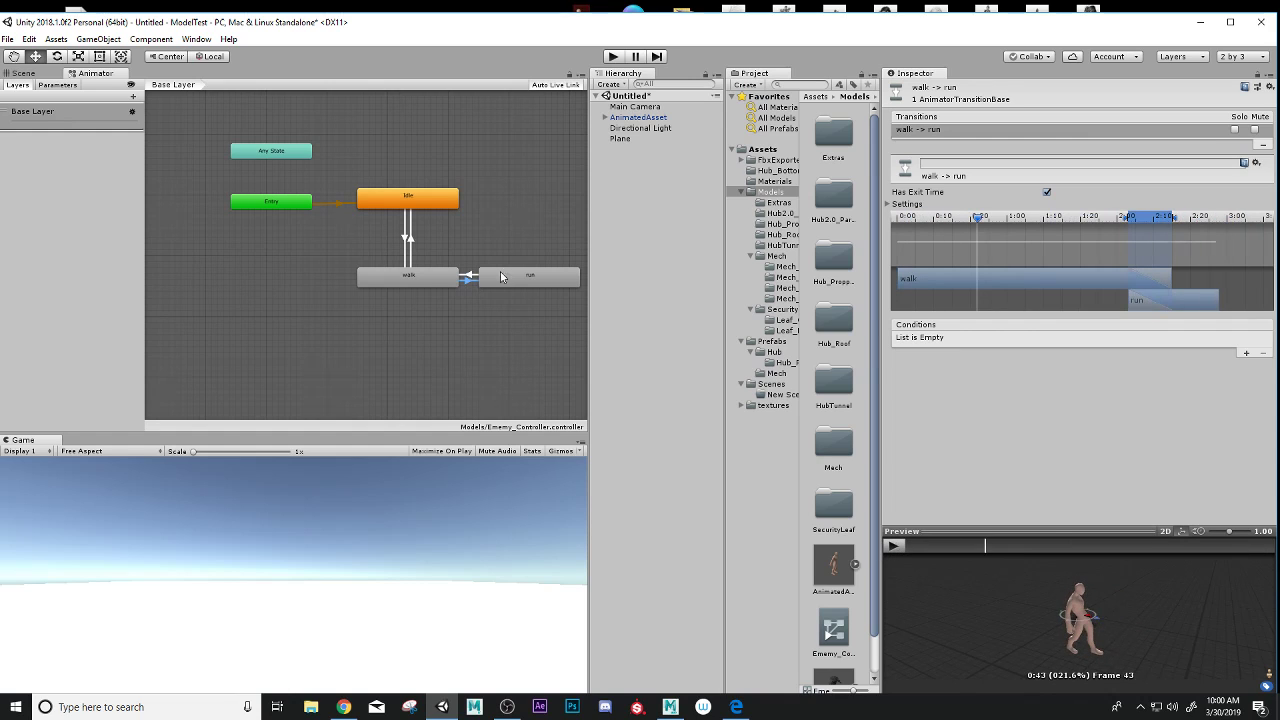
# Select the run to walk transition and preview how the run blends into the walk.
pyautogui.click(470, 278)
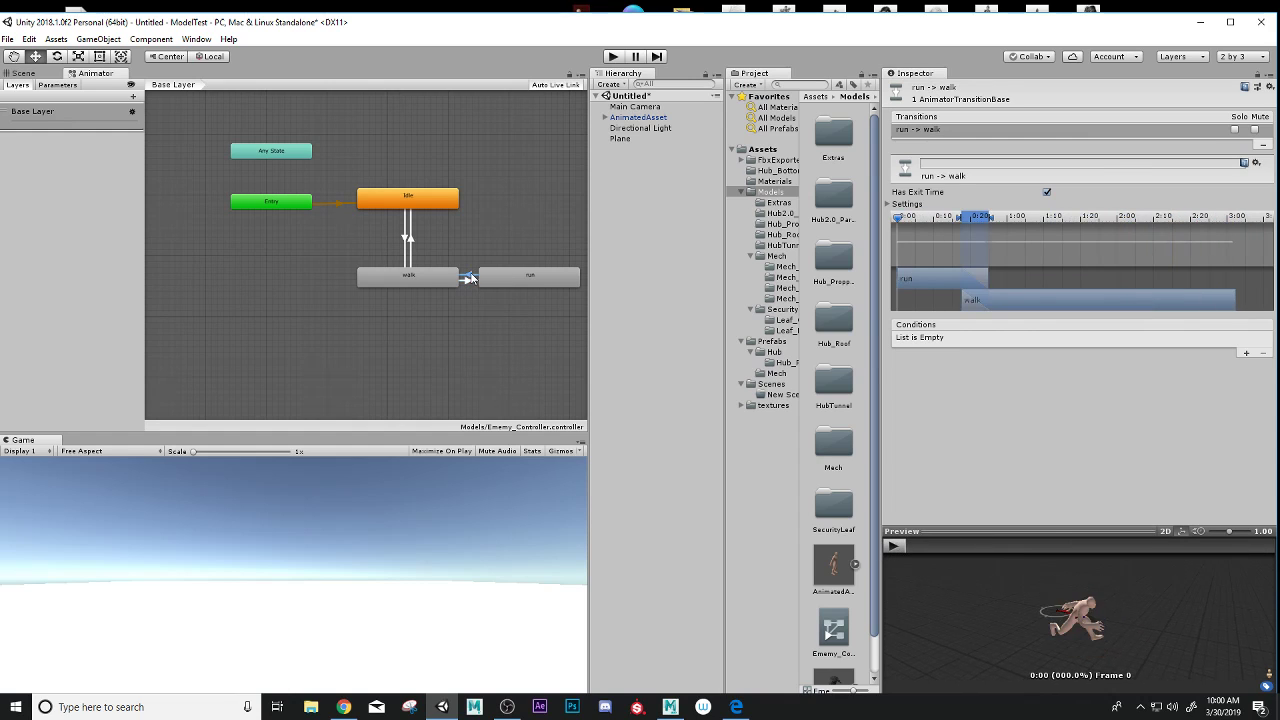
pyautogui.click(895, 545)
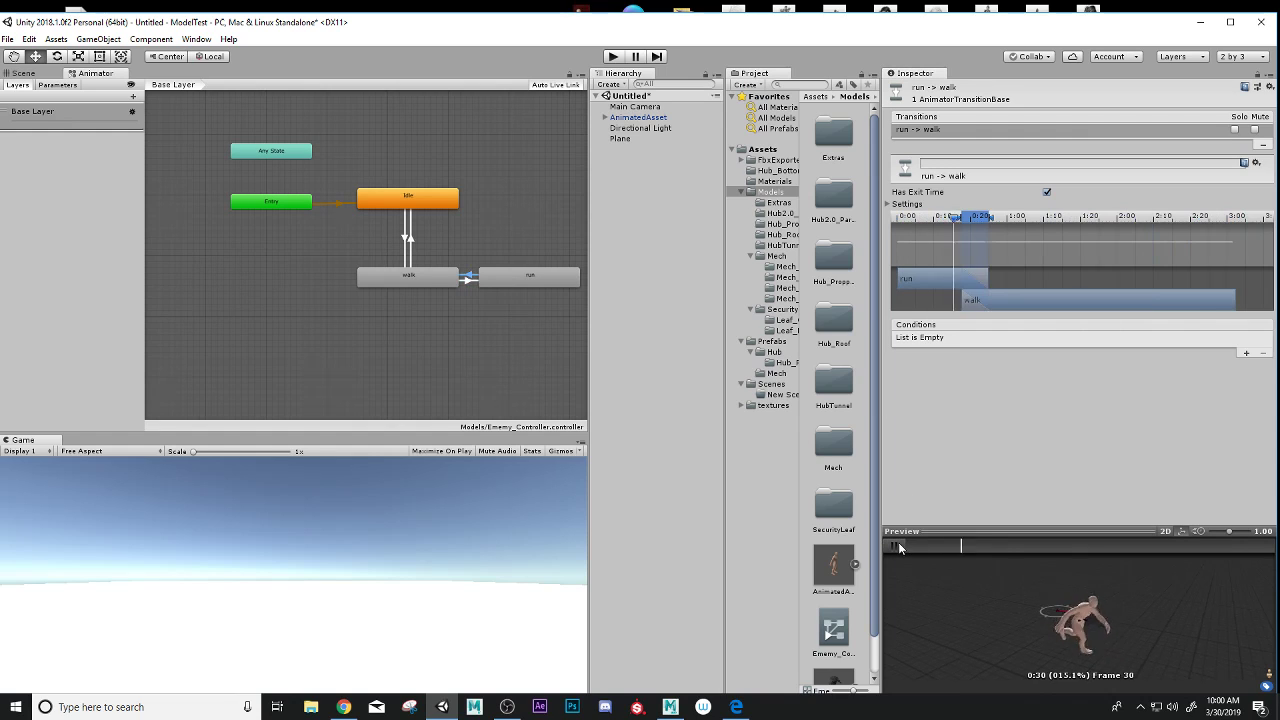
pyautogui.click(896, 545)
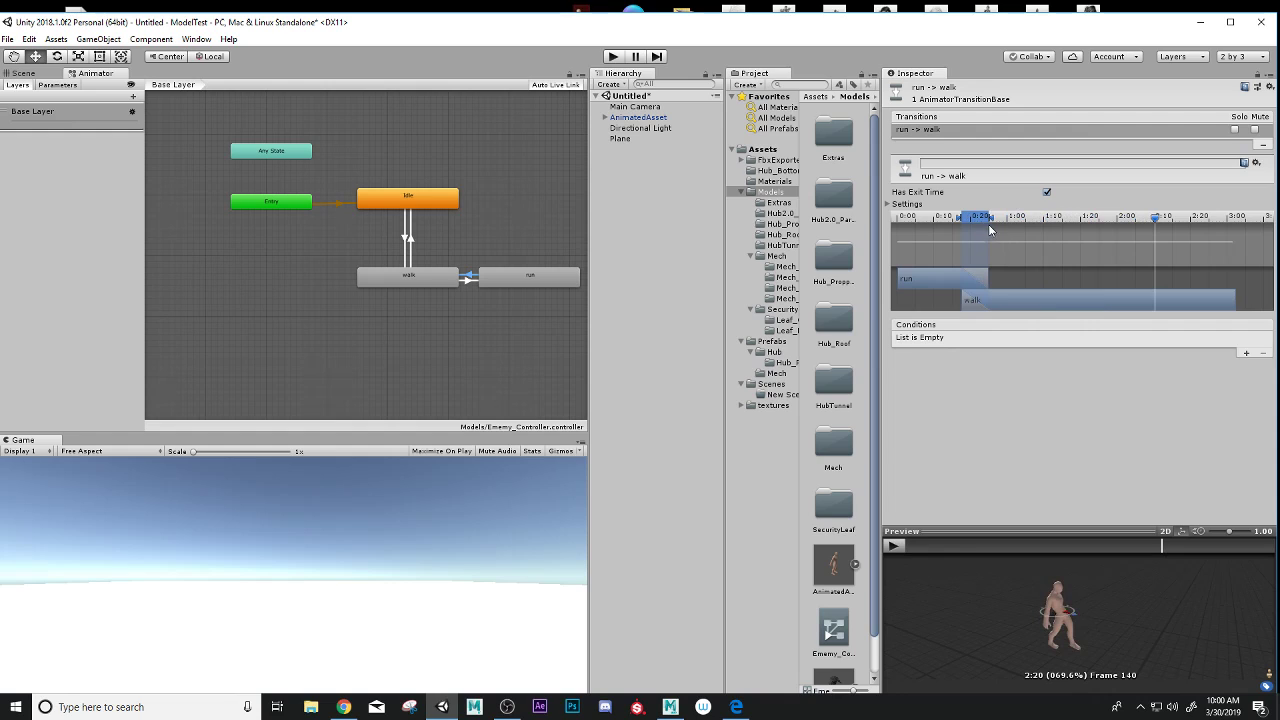
# Lengthen the run to walk blend by ending the transition at about 1:00 on its timeline, previewing while adjusting the end.
pyautogui.moveTo(990, 222); pyautogui.dragTo(1016, 216)
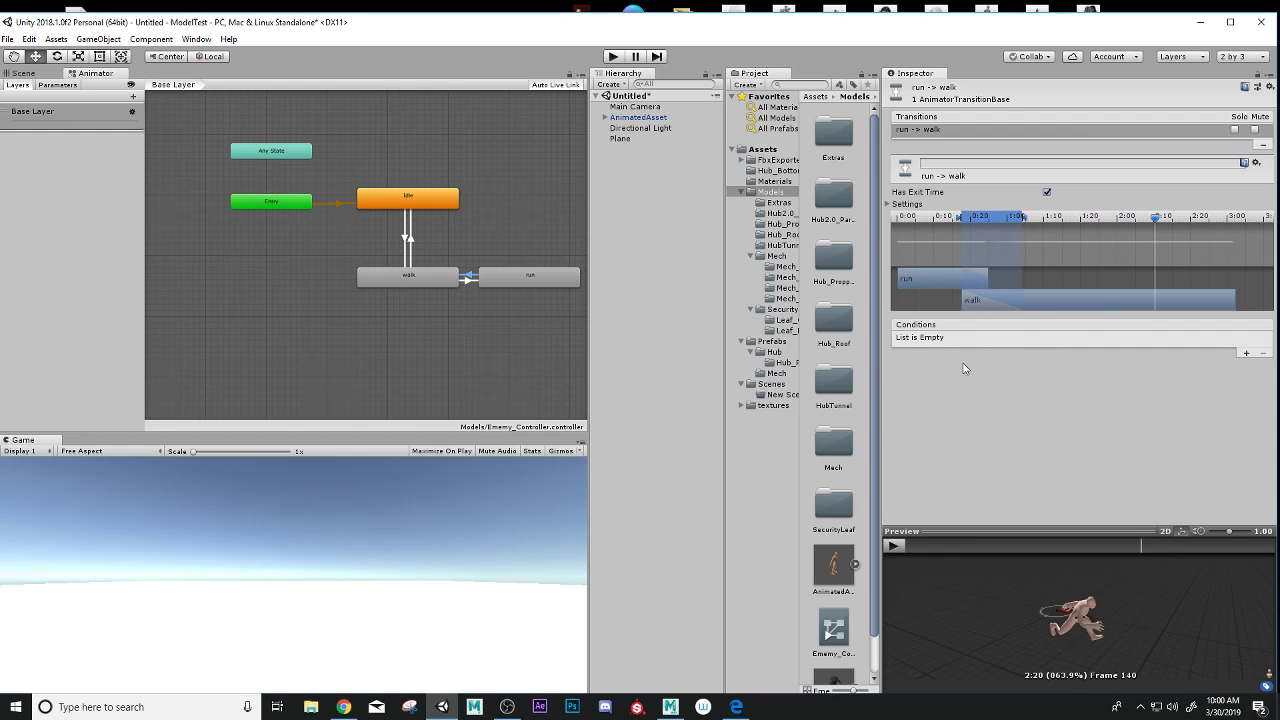
pyautogui.click(895, 546)
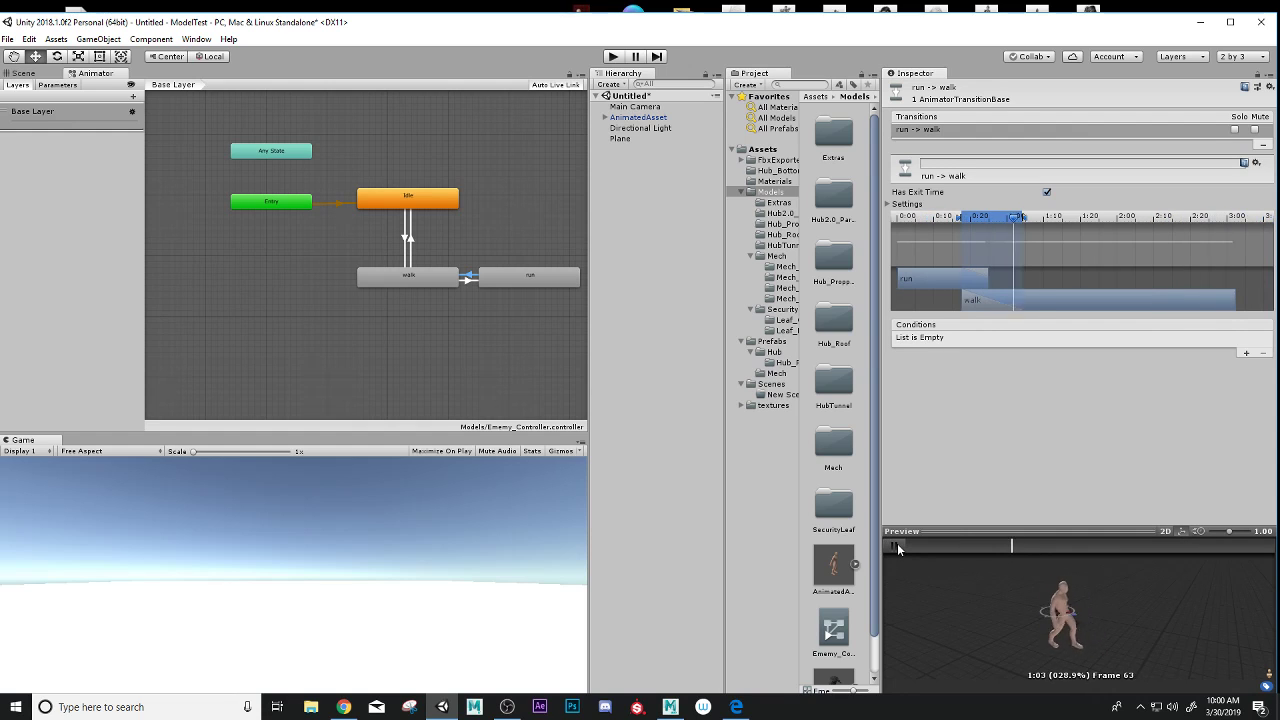
pyautogui.click(895, 546)
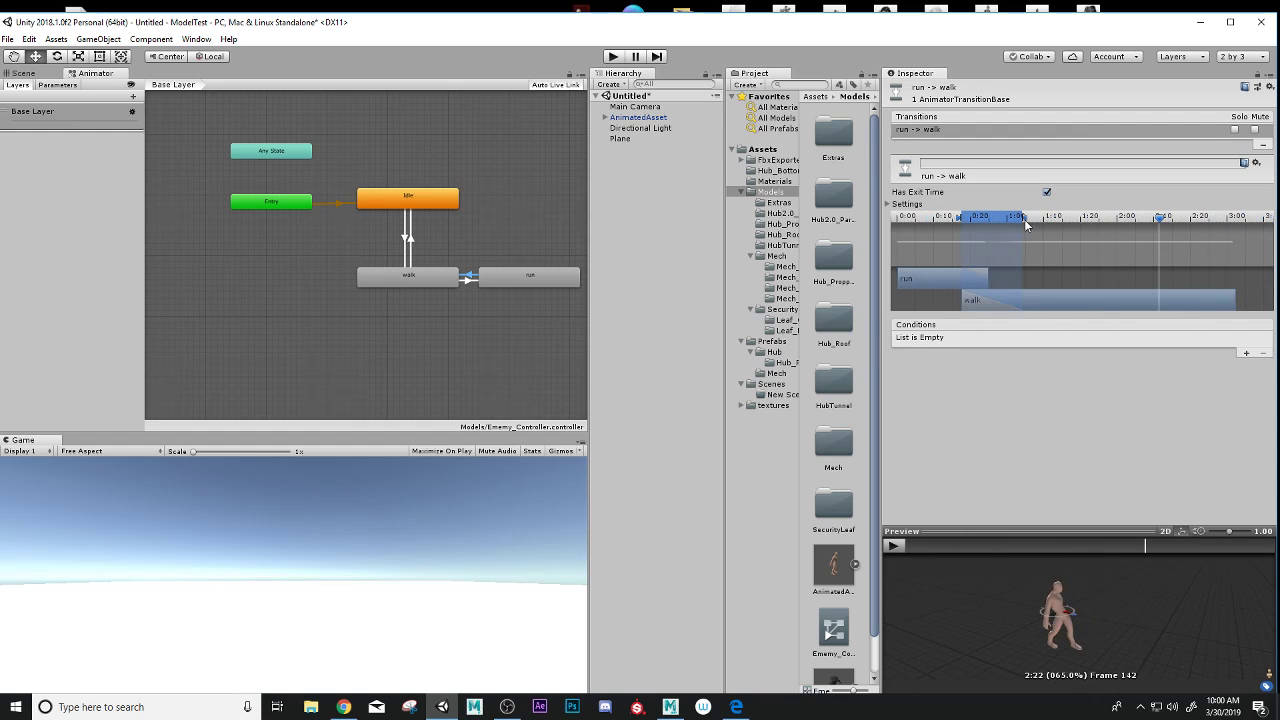
pyautogui.moveTo(1023, 223); pyautogui.dragTo(1013, 222)
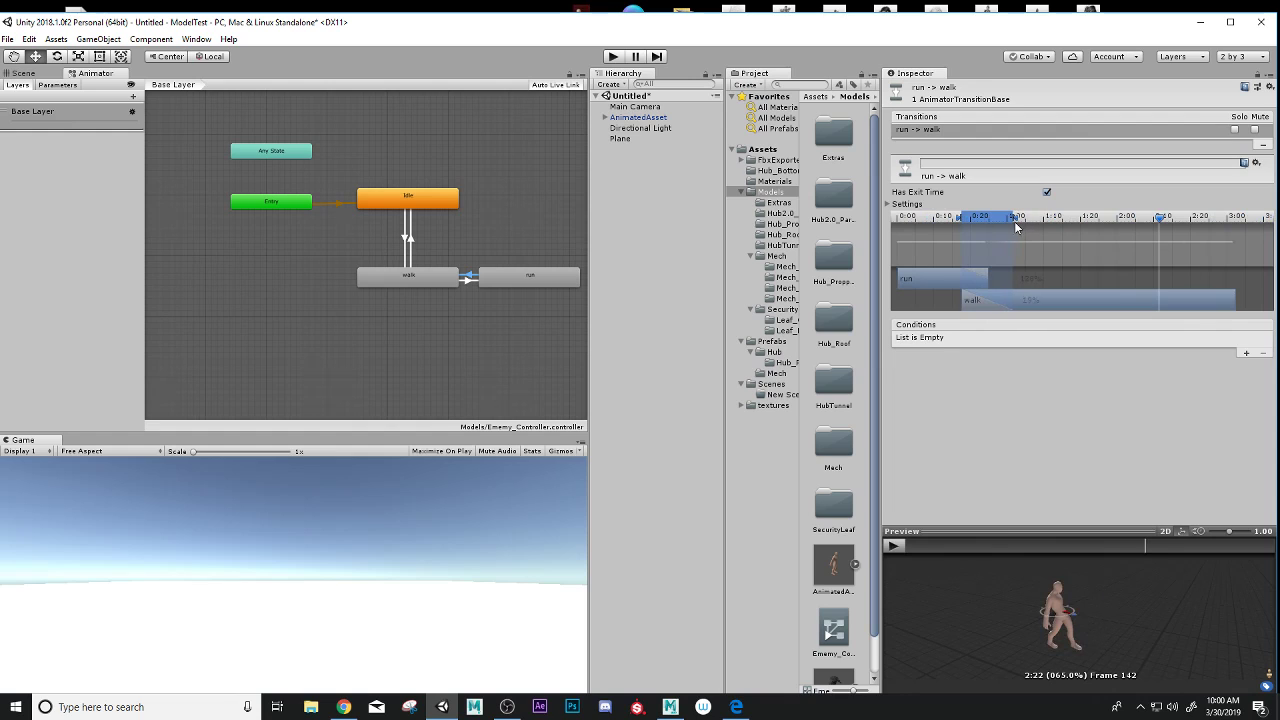
# Try starting the run to walk transition at about 0:20 and ending it at about 1:10, previewing the blend.
pyautogui.click(897, 549)
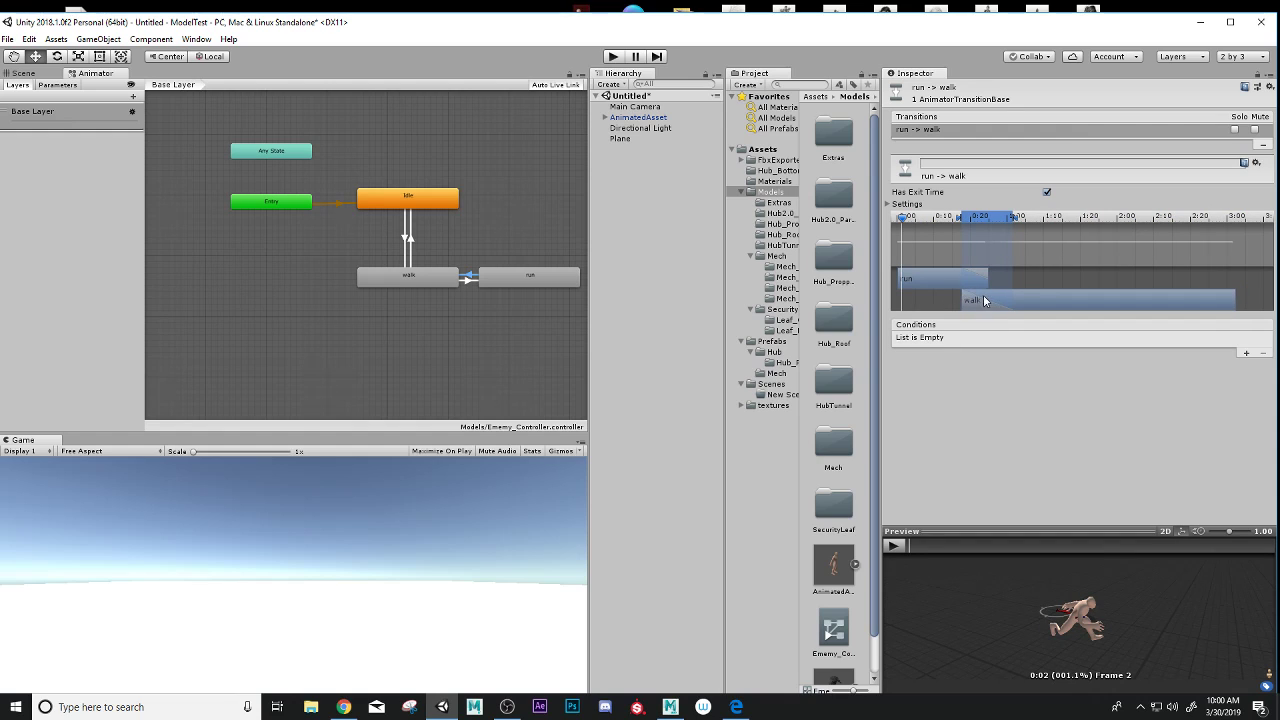
pyautogui.moveTo(936, 285); pyautogui.dragTo(950, 285)
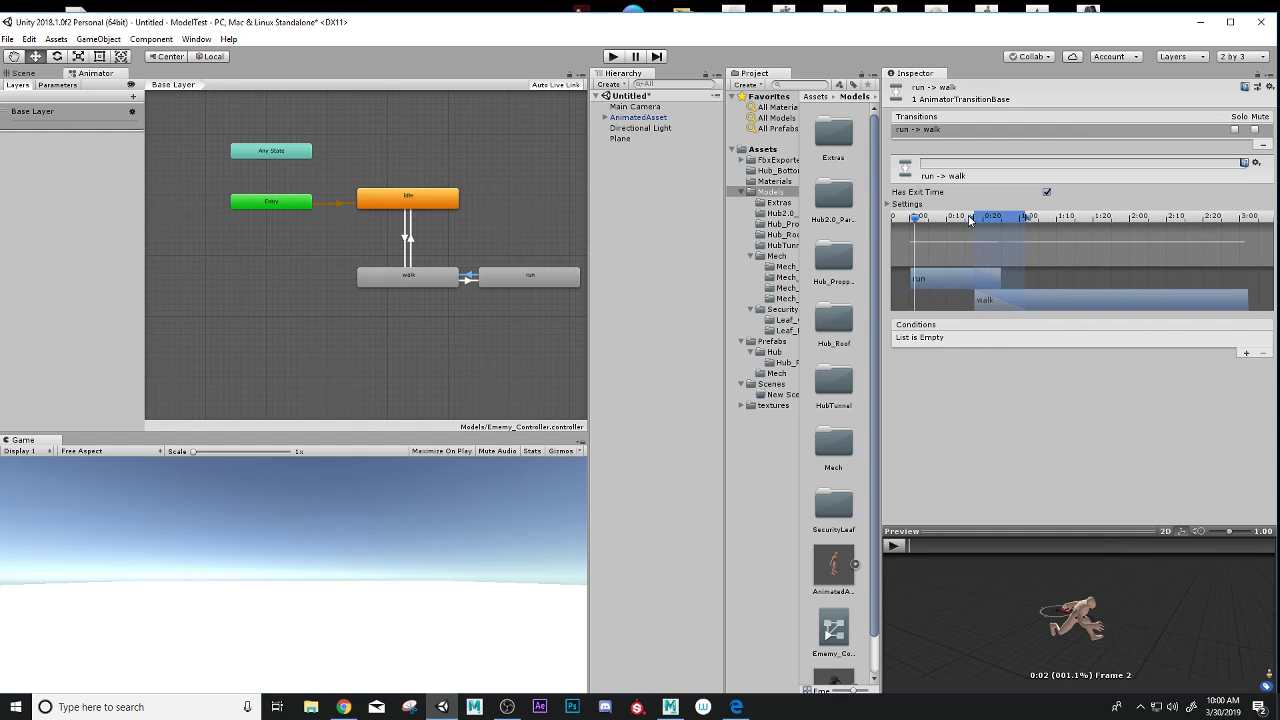
pyautogui.moveTo(969, 216)
pyautogui.mouseDown()
pyautogui.moveTo(953, 222)
pyautogui.moveTo(992, 220)
pyautogui.mouseUp()
pyautogui.moveTo(978, 301); pyautogui.dragTo(1002, 300)
pyautogui.moveTo(1033, 220); pyautogui.dragTo(1062, 222)
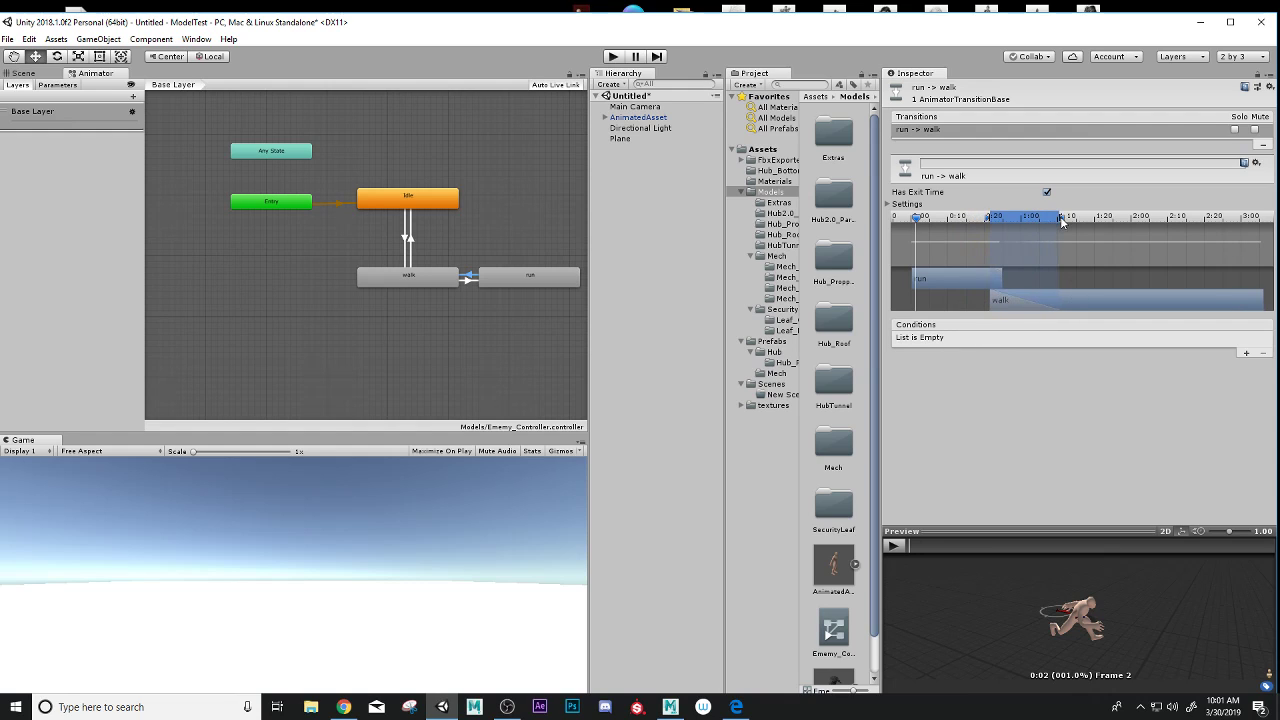
pyautogui.click(897, 546)
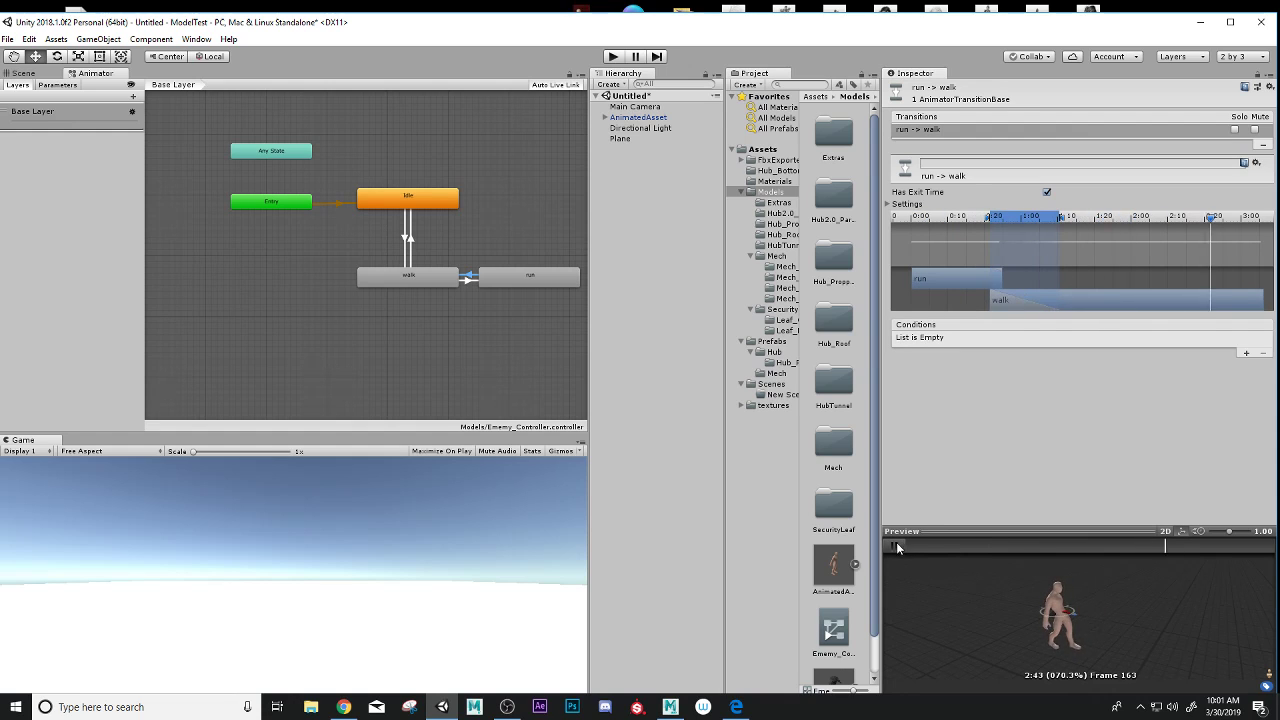
pyautogui.click(899, 546)
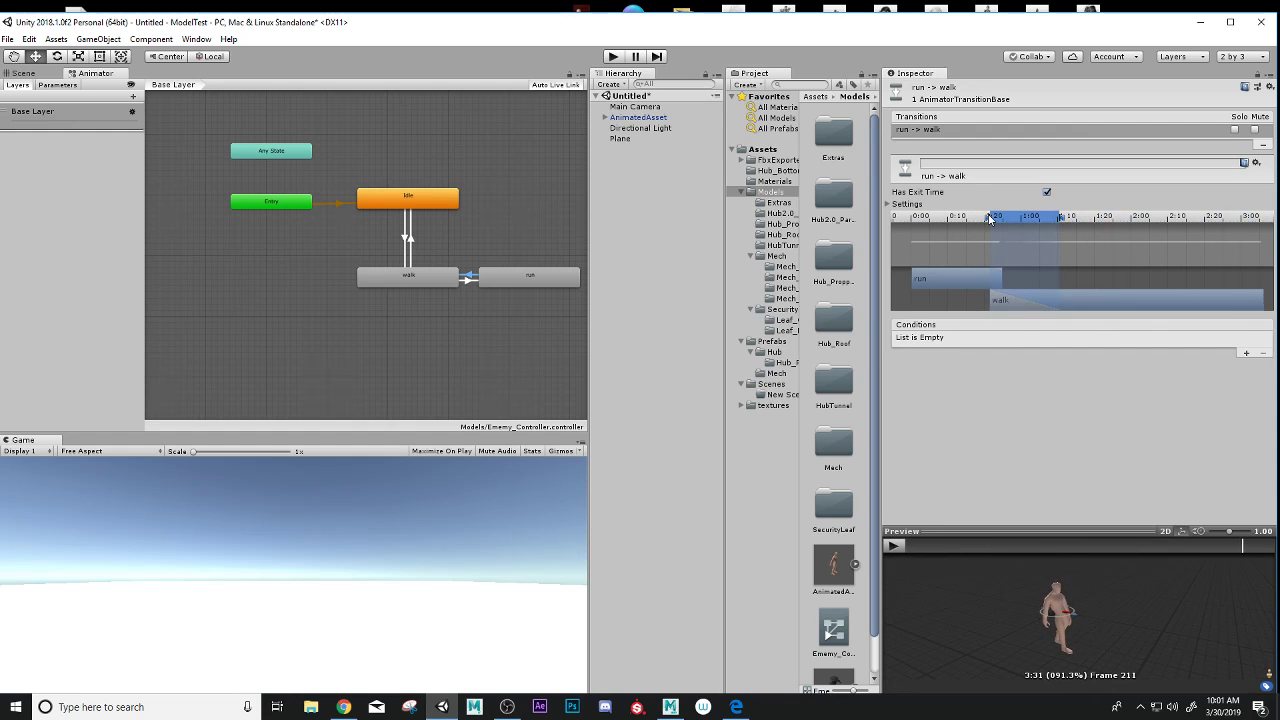
# Start the run to walk transition slightly earlier and pull its end back to just past 1:00, previewing each change.
pyautogui.moveTo(986, 221); pyautogui.dragTo(981, 223)
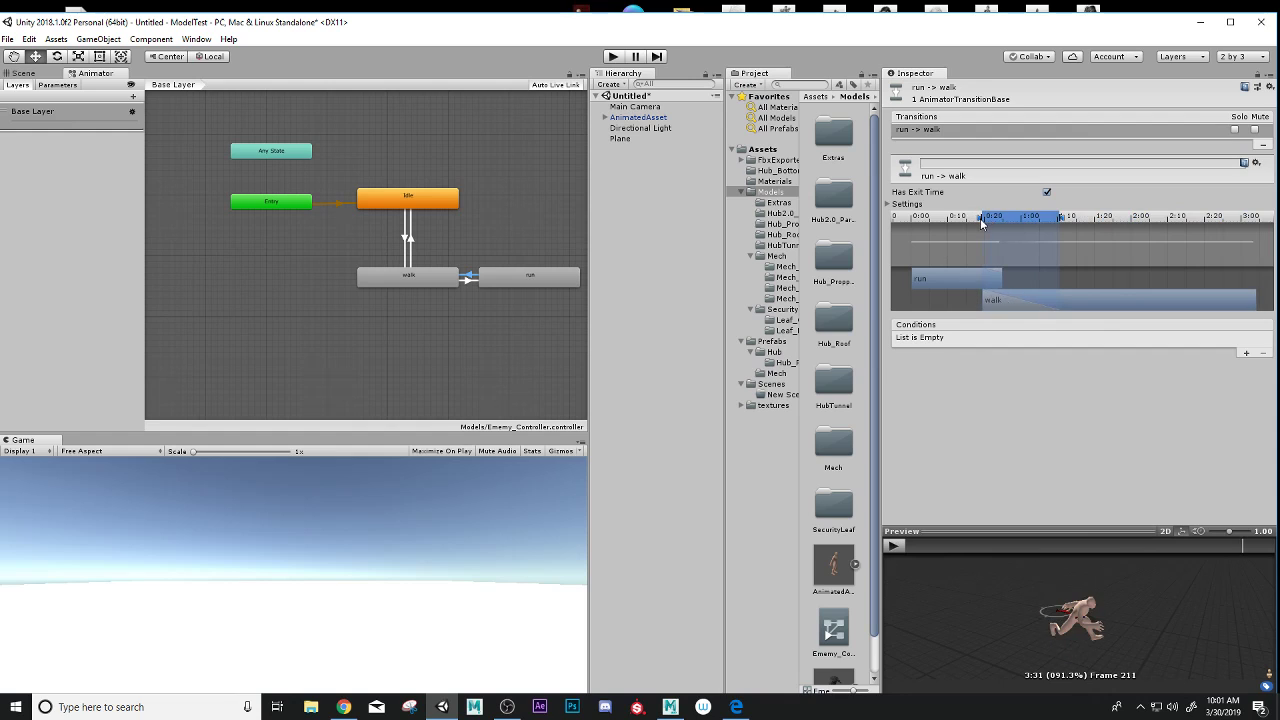
pyautogui.click(894, 548)
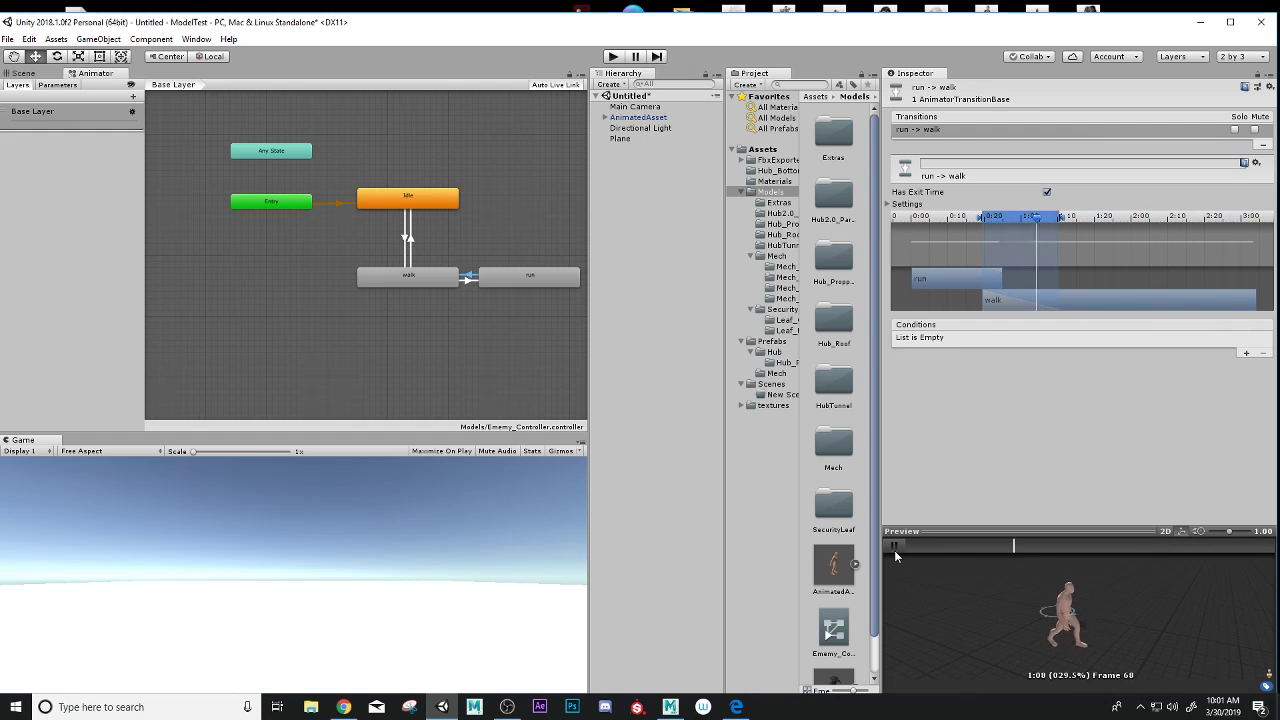
pyautogui.click(895, 547)
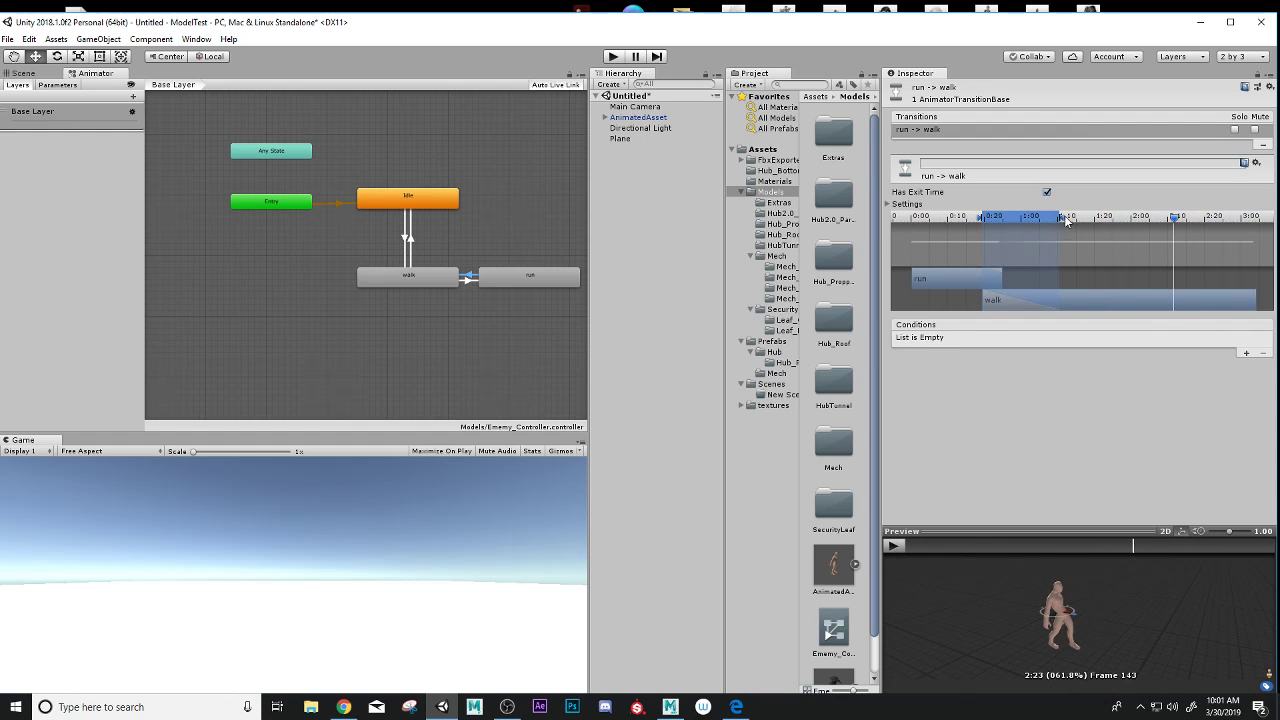
pyautogui.moveTo(1066, 221); pyautogui.dragTo(1033, 221)
pyautogui.click(895, 546)
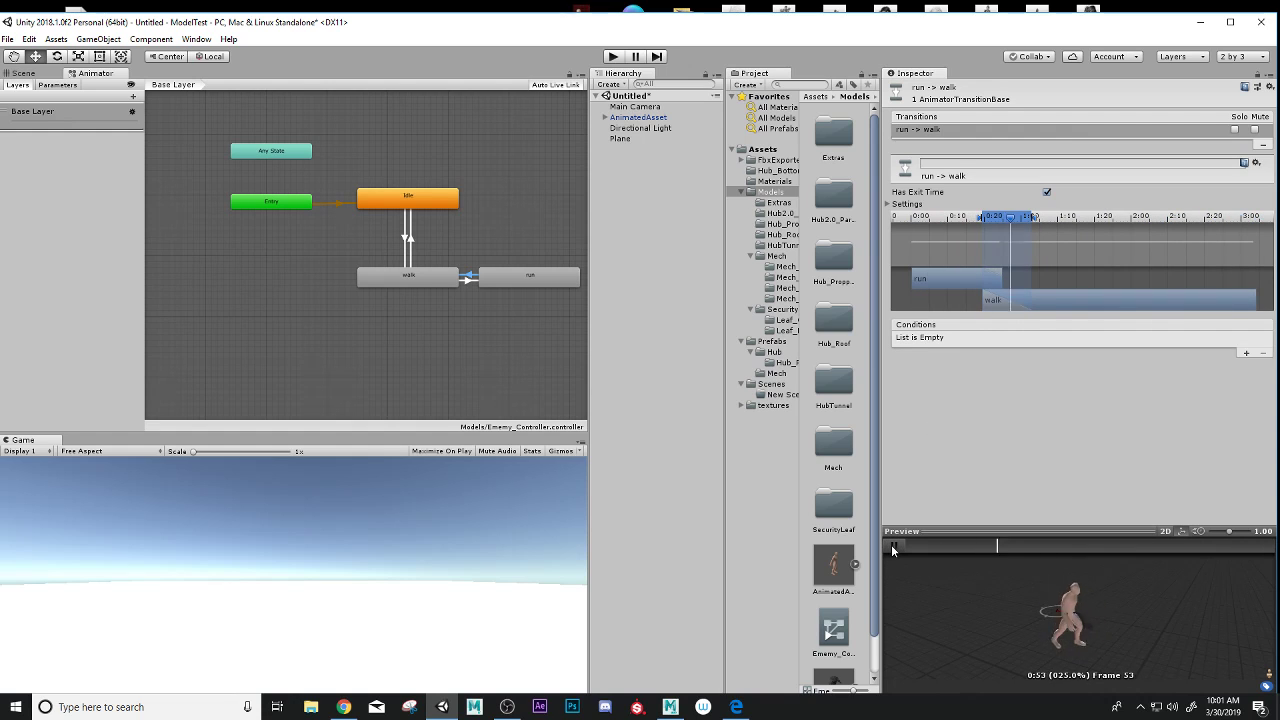
pyautogui.click(893, 546)
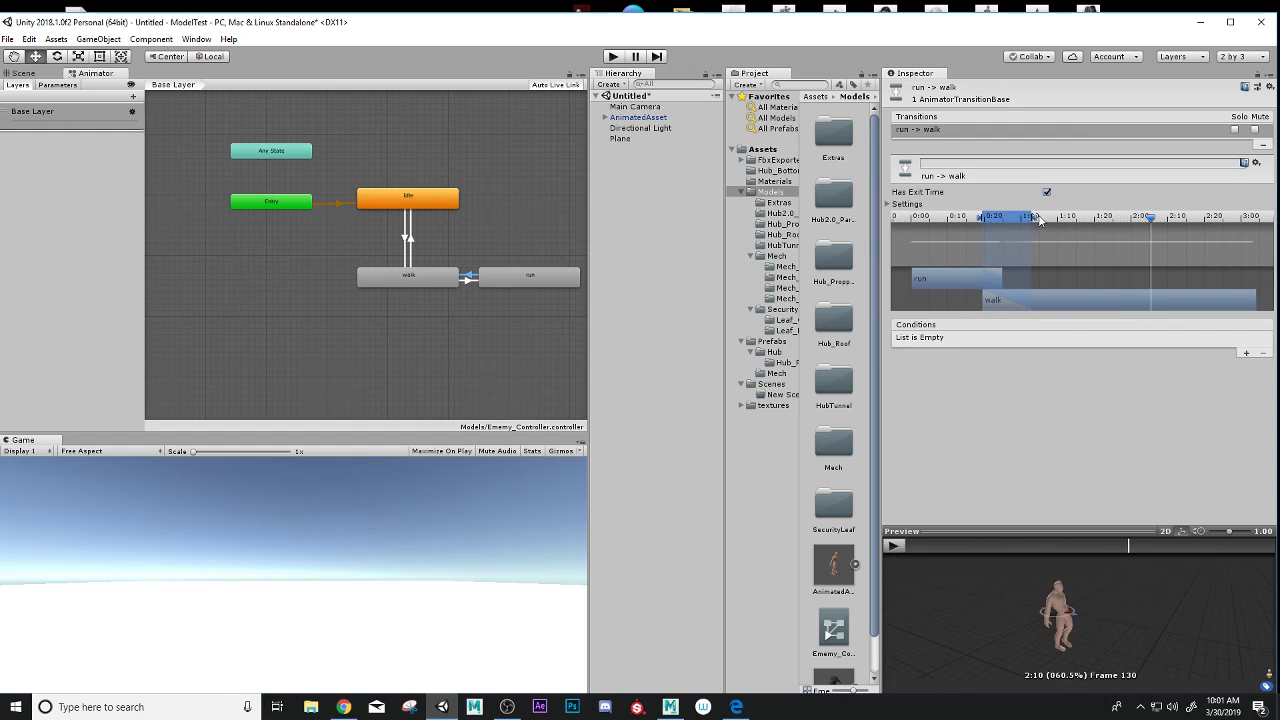
# Shorten the run to walk blend to end just before 1:00, shift the transition slightly earlier, and preview the result.
pyautogui.moveTo(1040, 220)
pyautogui.mouseDown()
pyautogui.moveTo(1024, 224)
pyautogui.moveTo(1016, 252)
pyautogui.mouseUp()
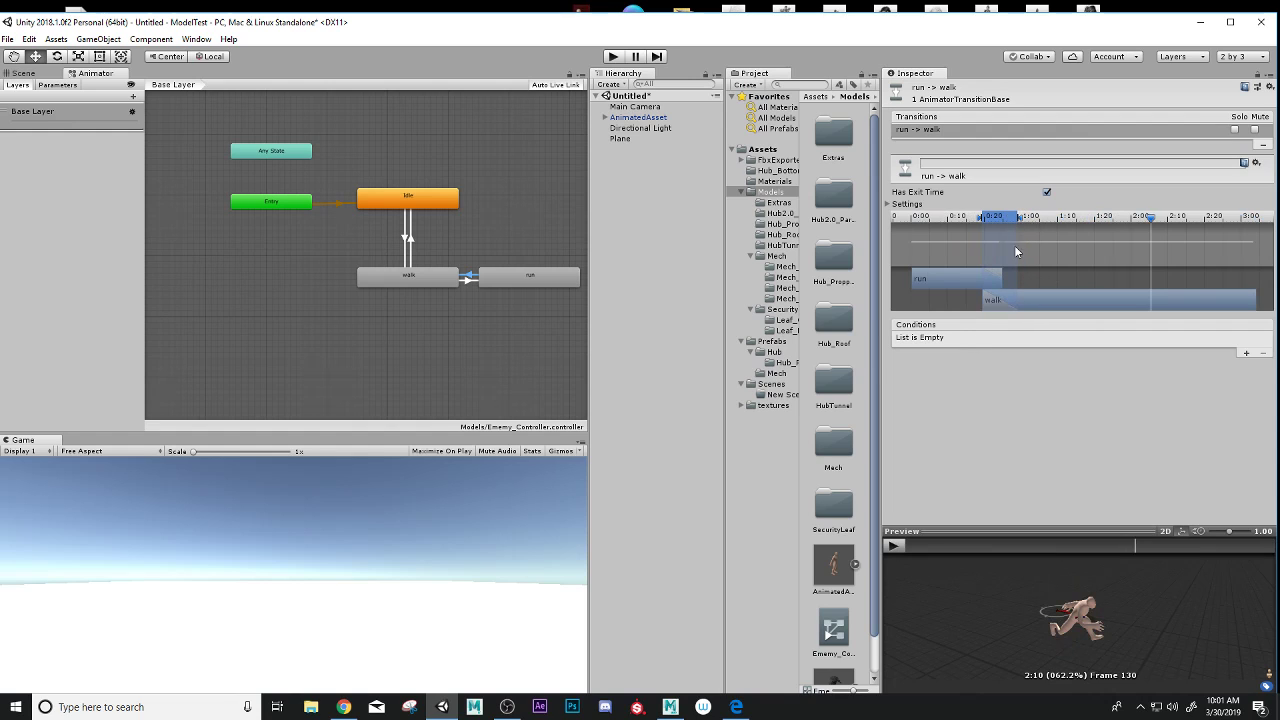
pyautogui.click(893, 546)
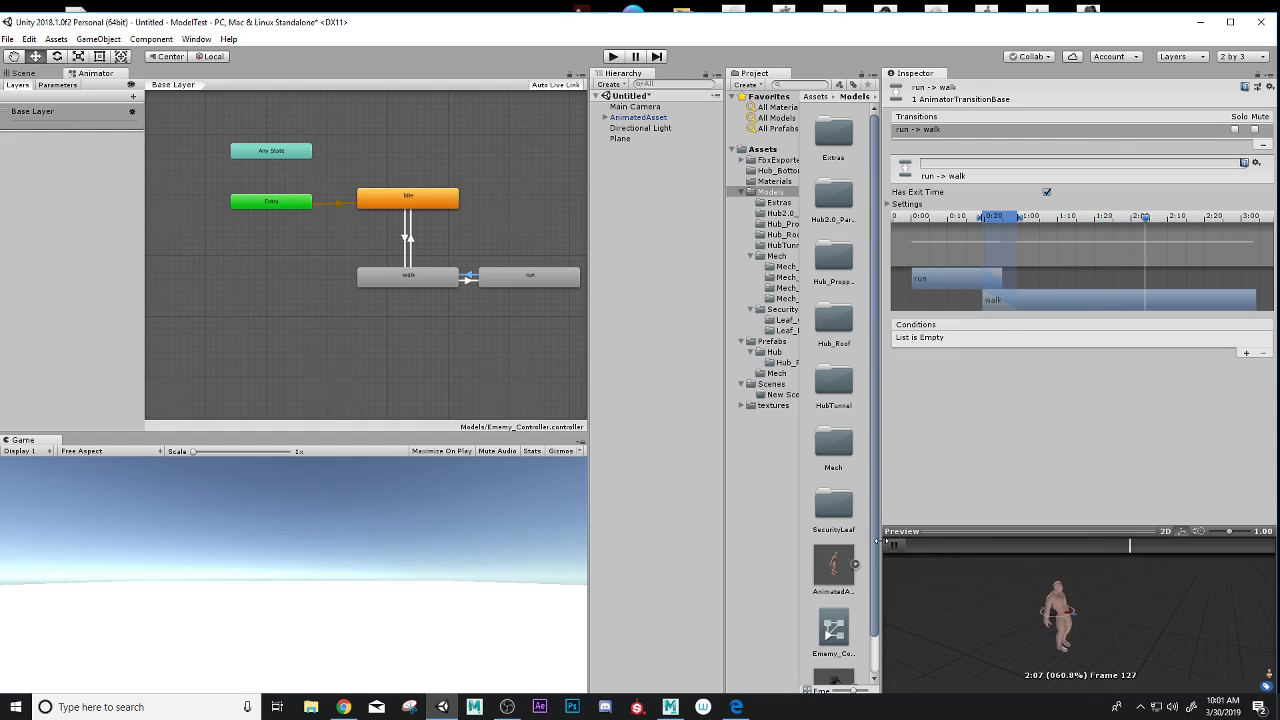
pyautogui.click(894, 546)
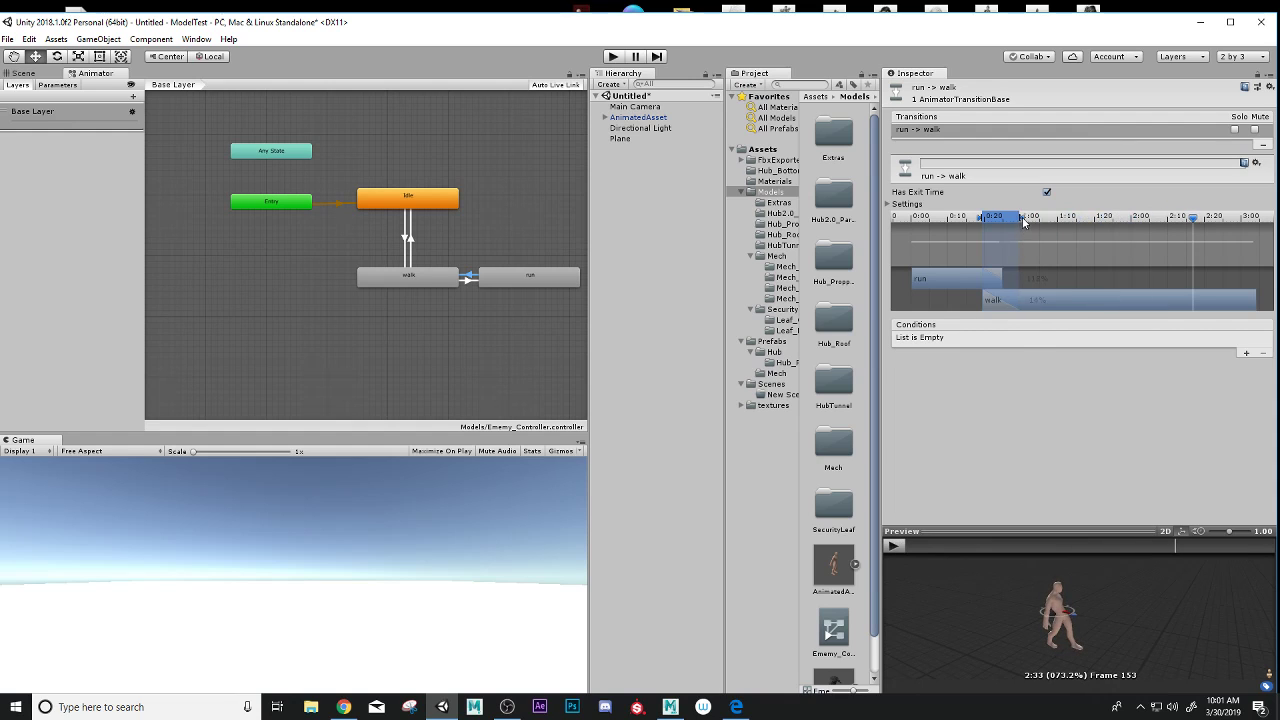
pyautogui.click(898, 547)
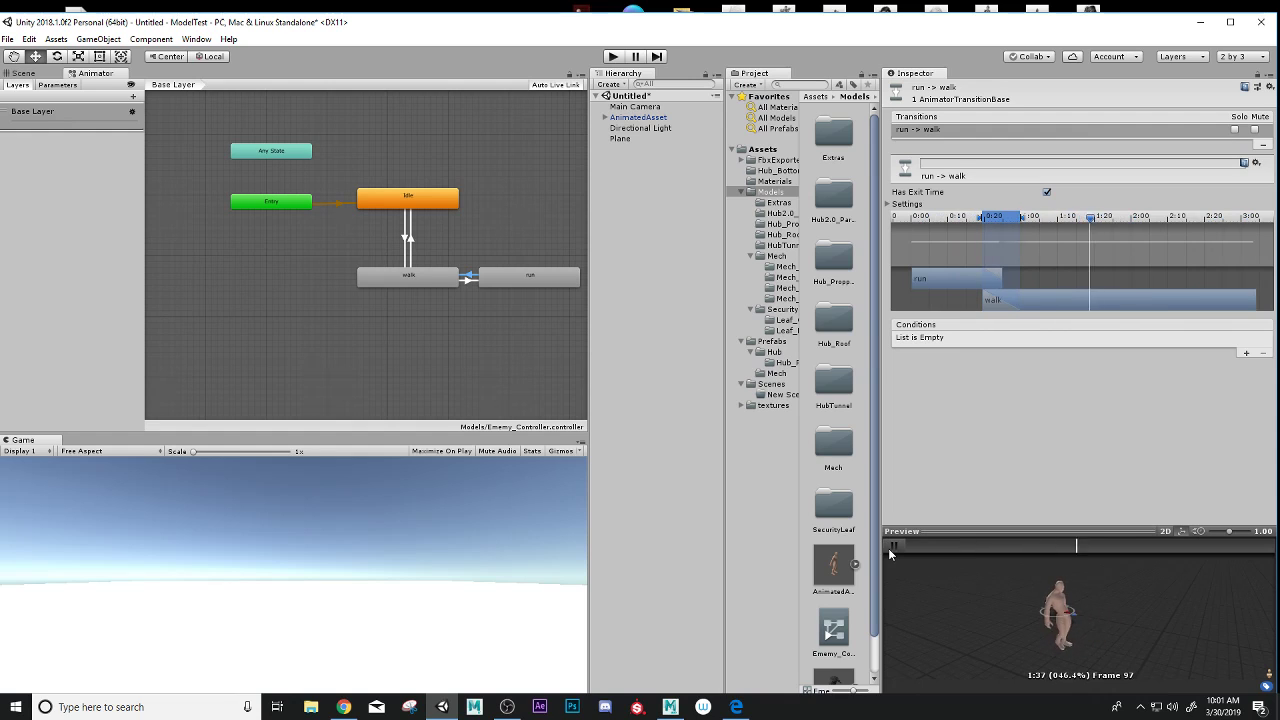
pyautogui.click(891, 548)
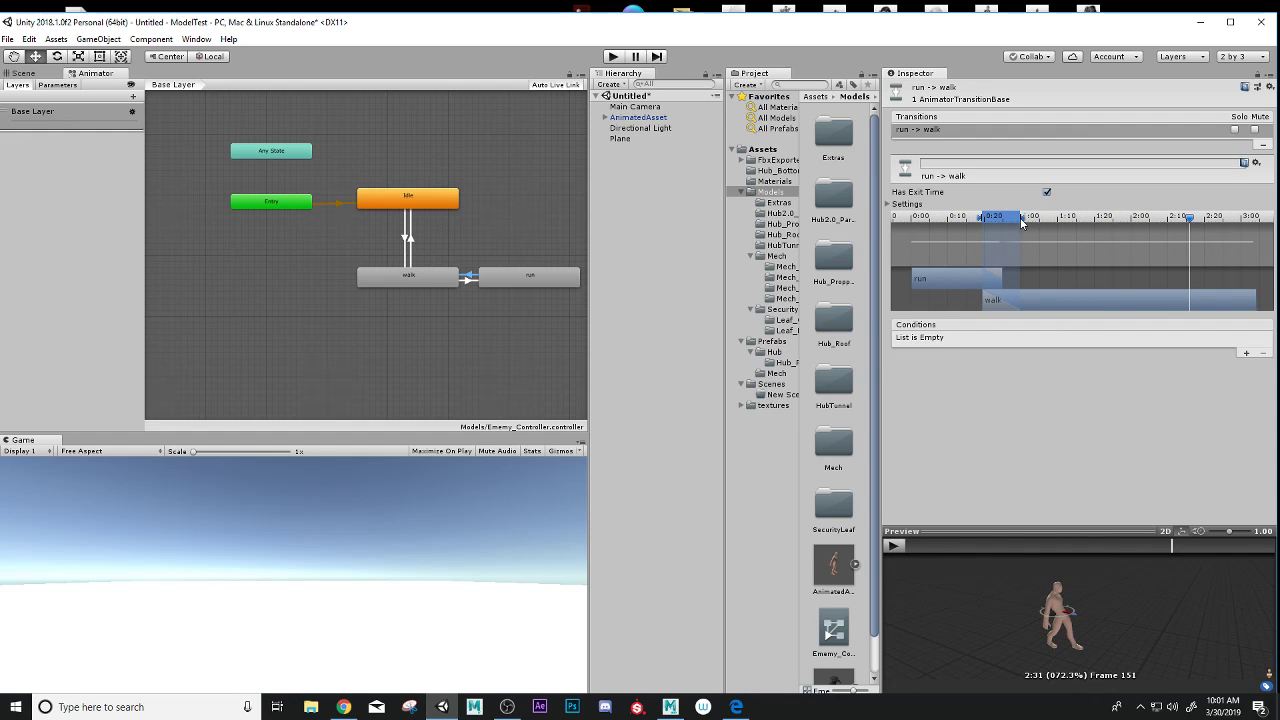
pyautogui.moveTo(1021, 223); pyautogui.dragTo(1012, 251)
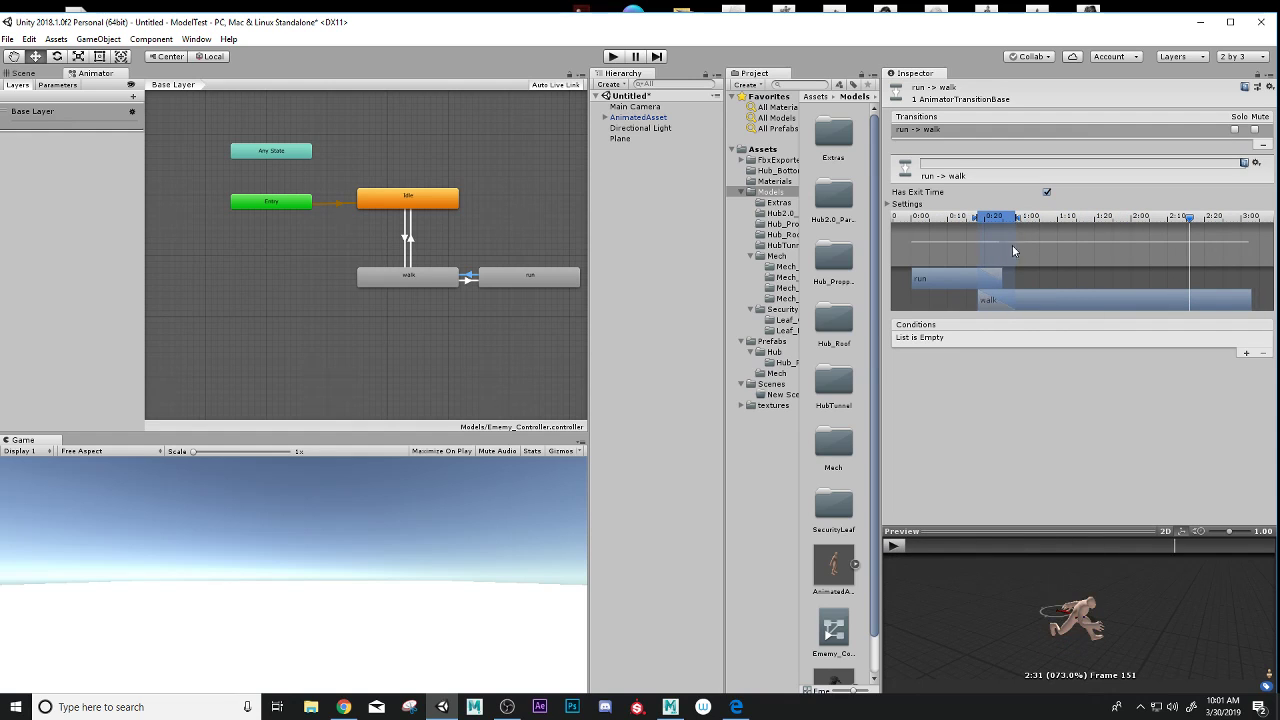
pyautogui.click(900, 548)
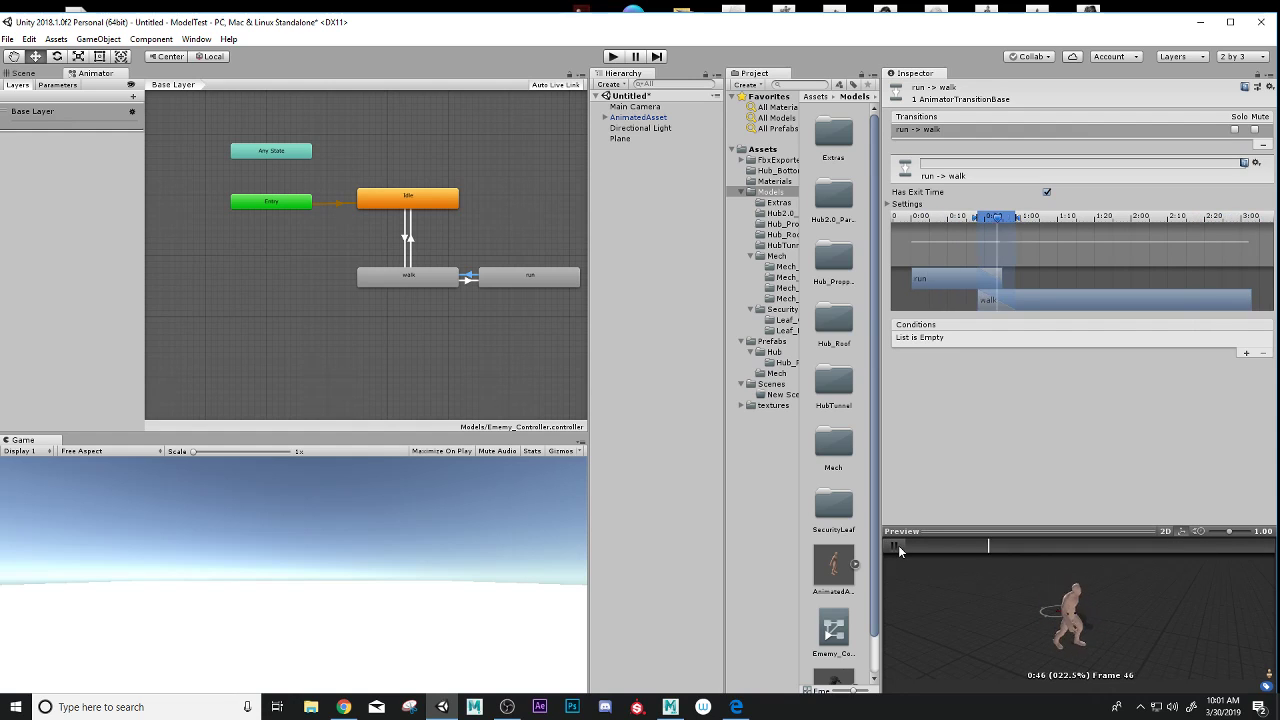
pyautogui.click(898, 548)
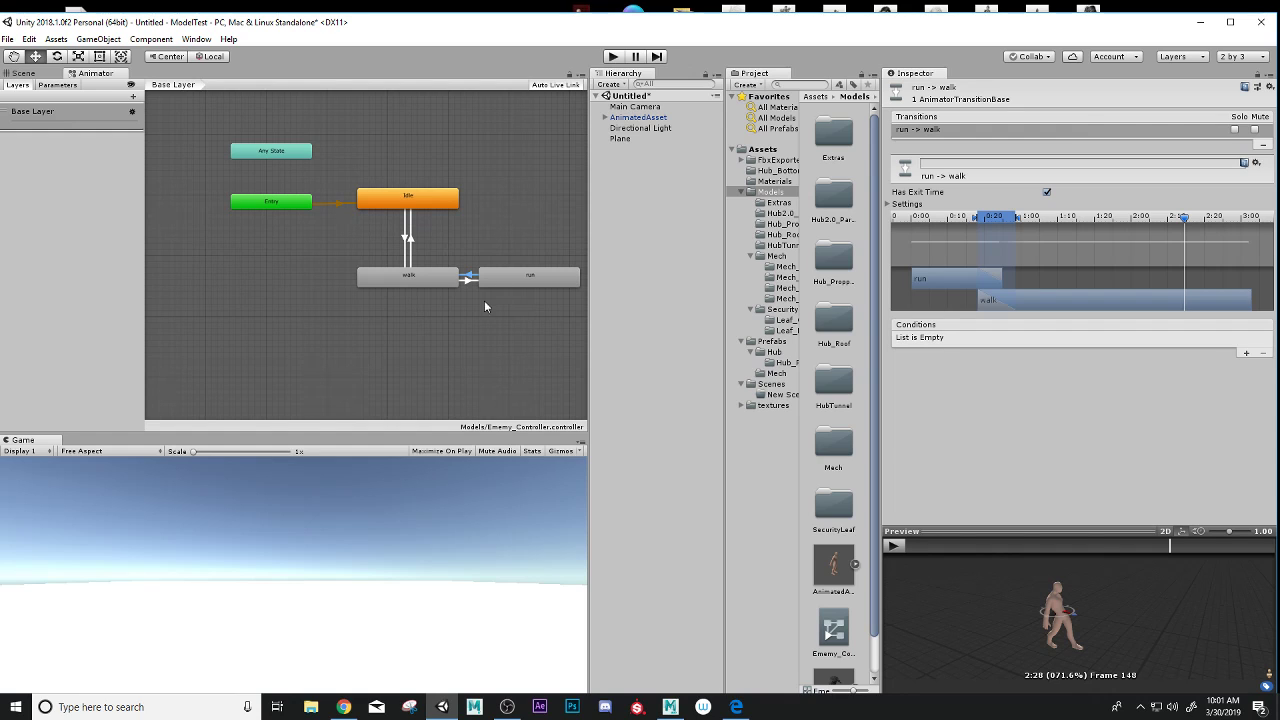
# Create transitions in both directions between the Idle and run states.
pyautogui.rightClick(455, 205)
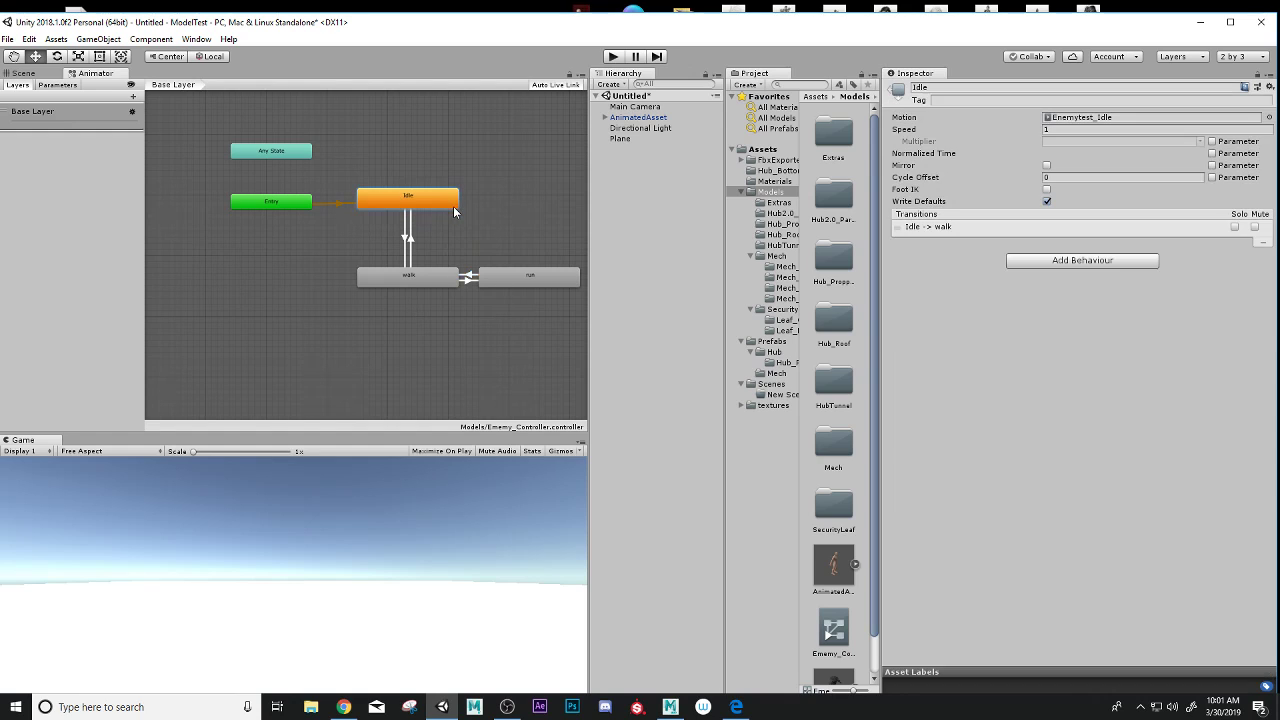
pyautogui.click(479, 217)
pyautogui.click(504, 278)
pyautogui.rightClick(530, 277)
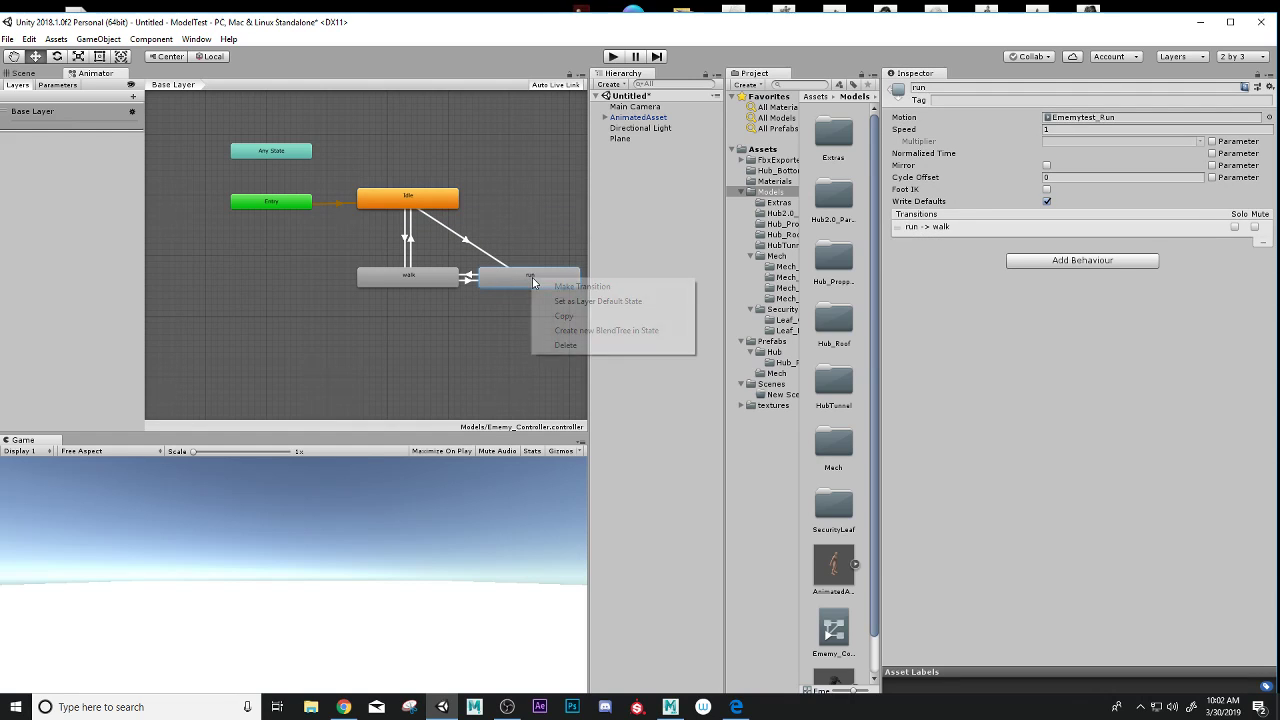
pyautogui.click(468, 210)
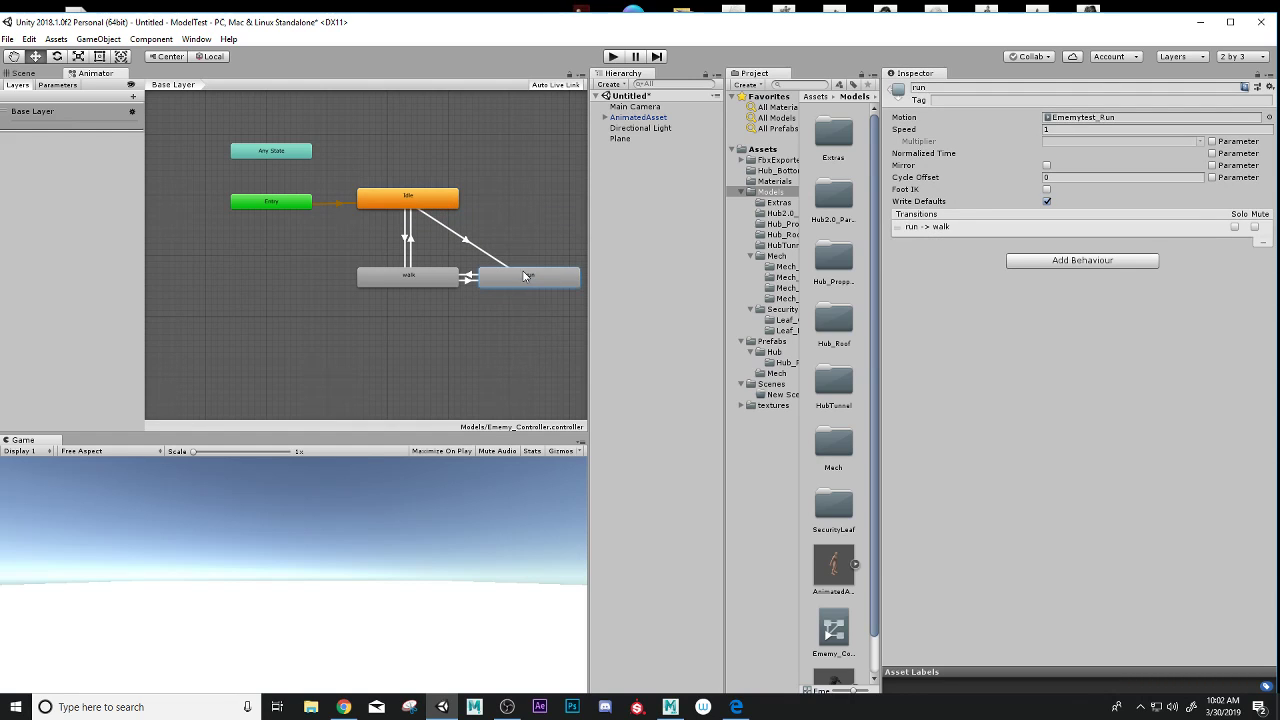
pyautogui.rightClick(524, 276)
pyautogui.click(552, 278)
pyautogui.click(437, 198)
# Lengthen the Idle to run blend by starting its transition at about 3:17, previewing before and after the change.
pyautogui.click(467, 241)
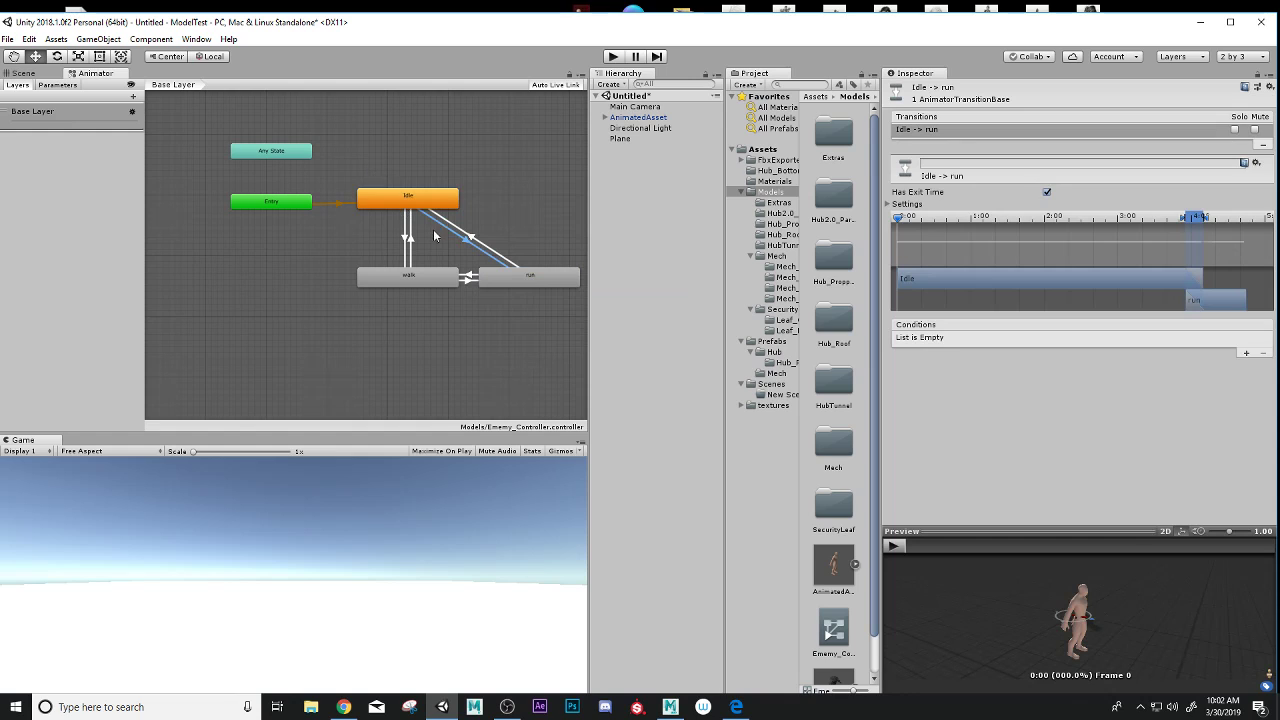
pyautogui.click(895, 546)
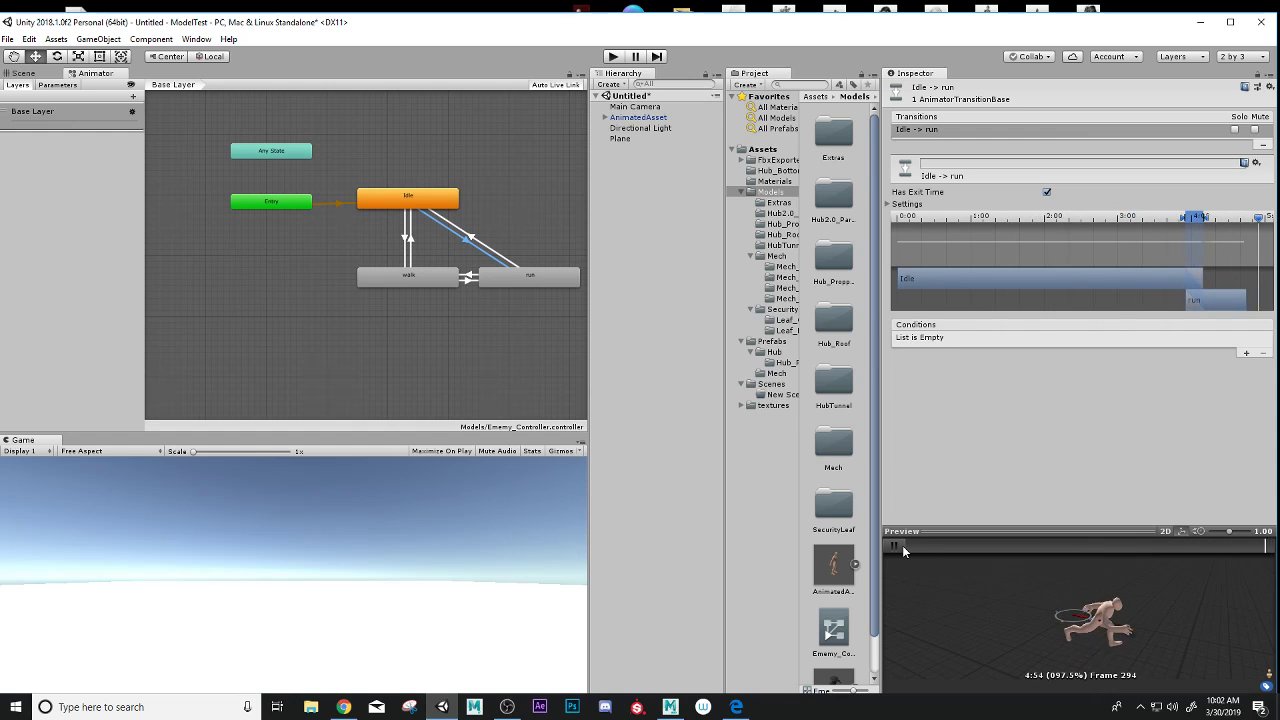
pyautogui.click(902, 546)
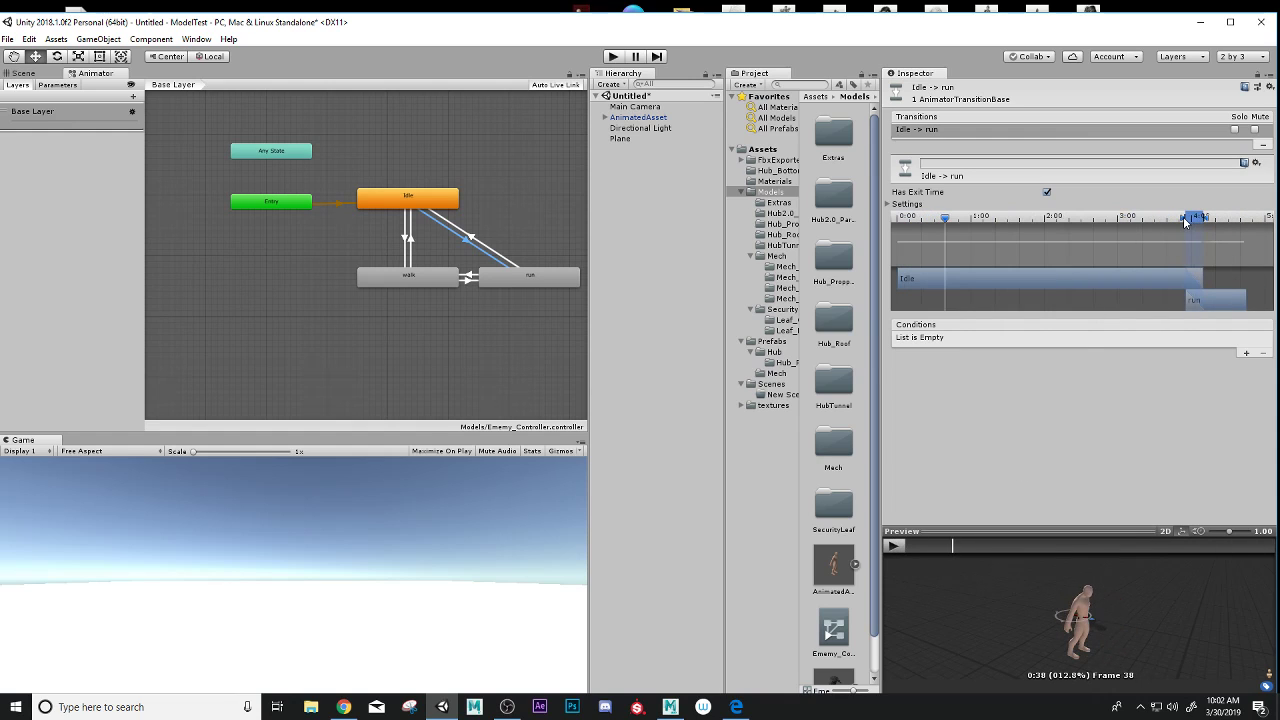
pyautogui.moveTo(1178, 222); pyautogui.dragTo(1148, 225)
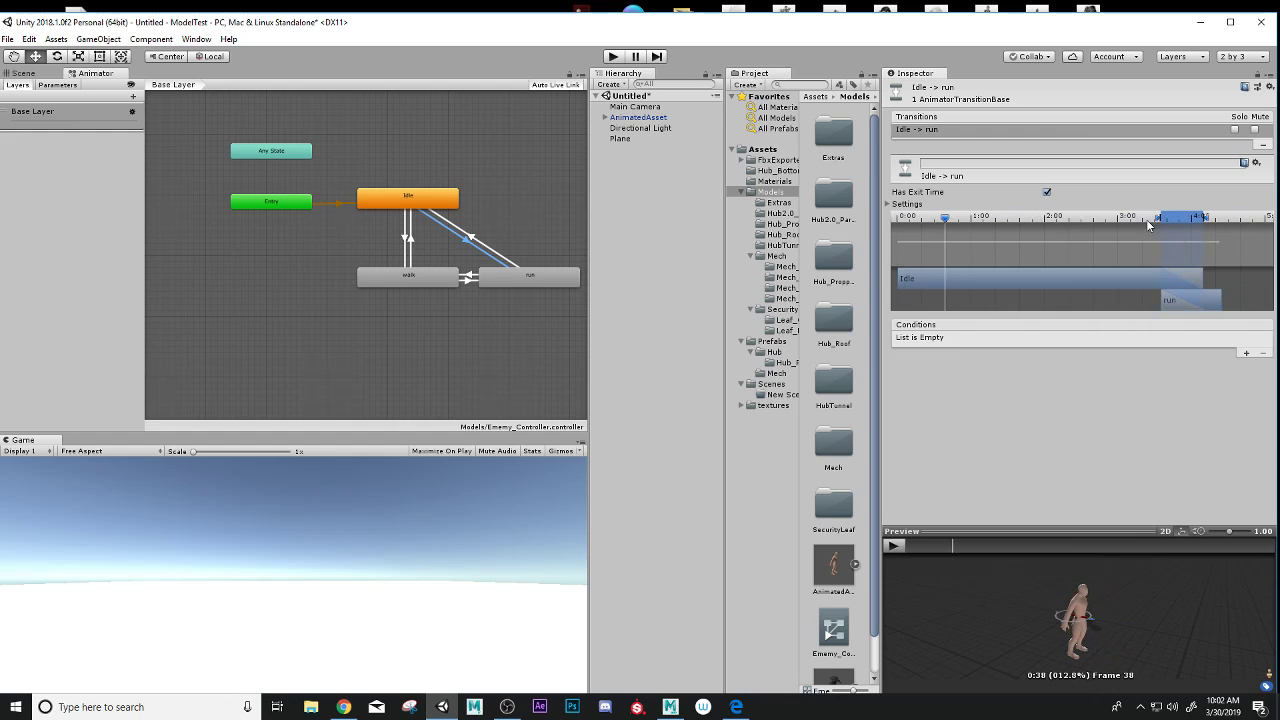
pyautogui.click(893, 545)
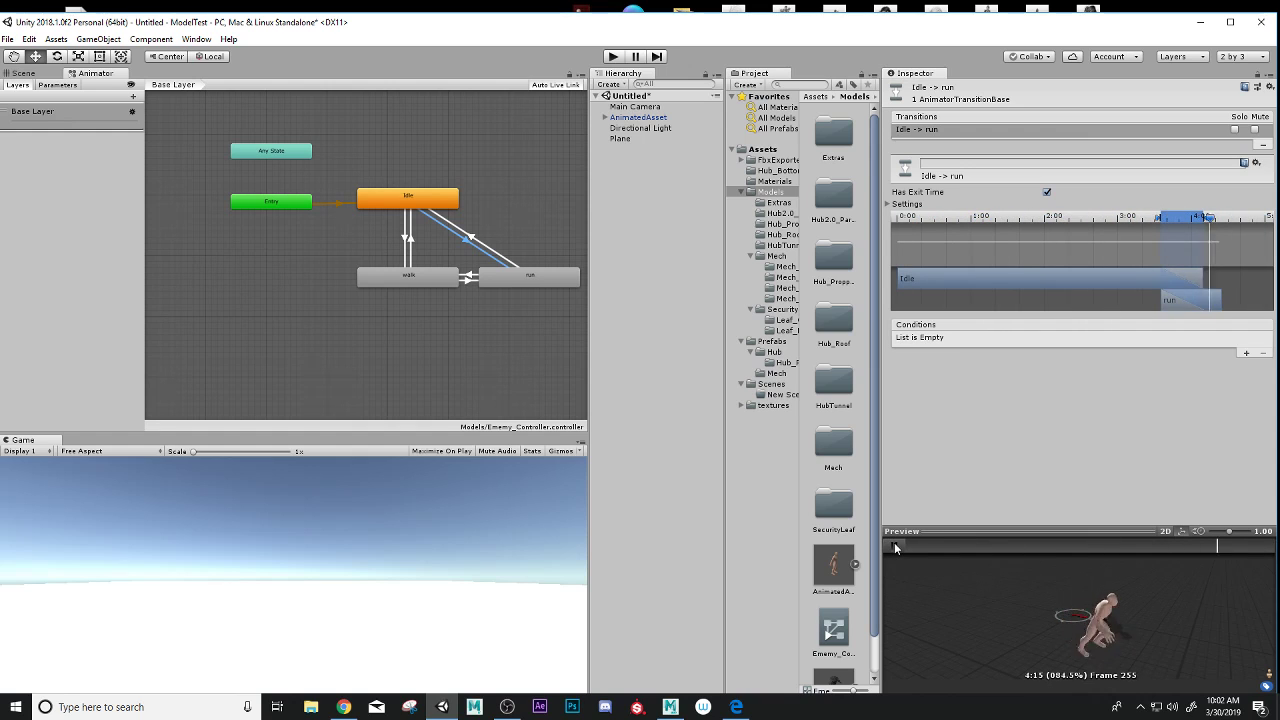
pyautogui.click(894, 545)
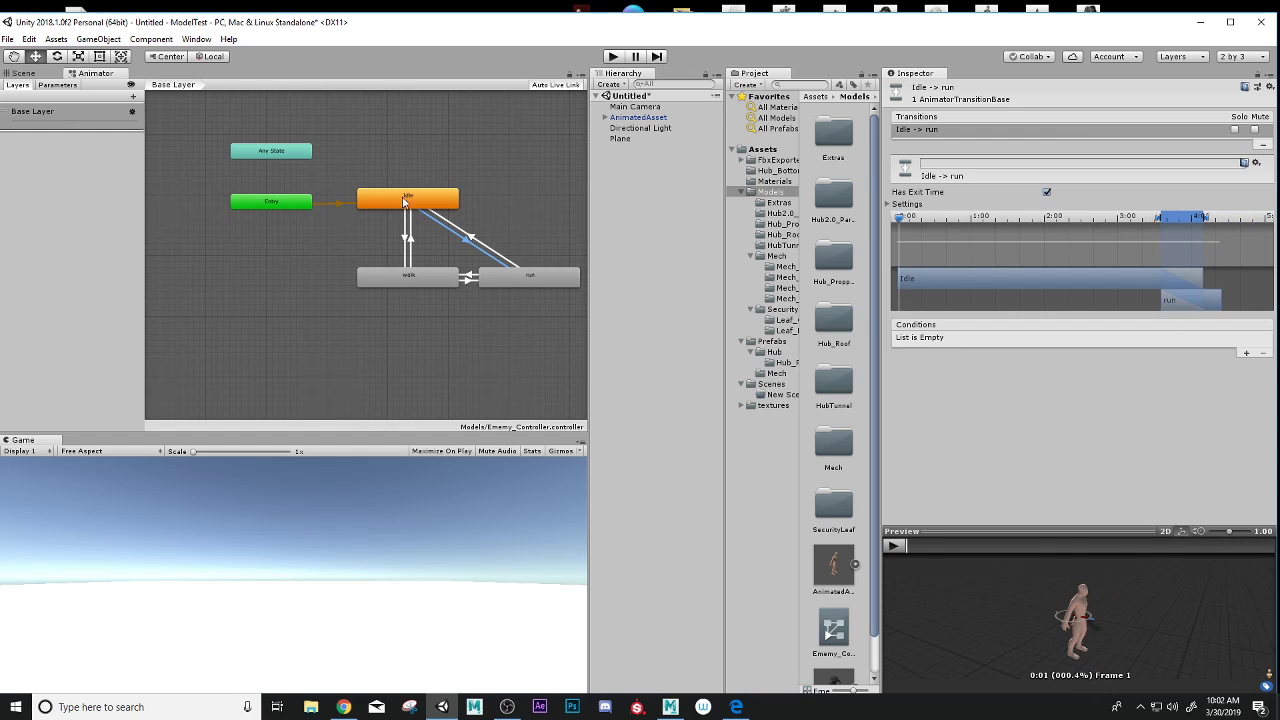
# Lengthen the run to Idle blend by ending its transition slightly past 1:00, previewing while adjusting the end.
pyautogui.click(474, 240)
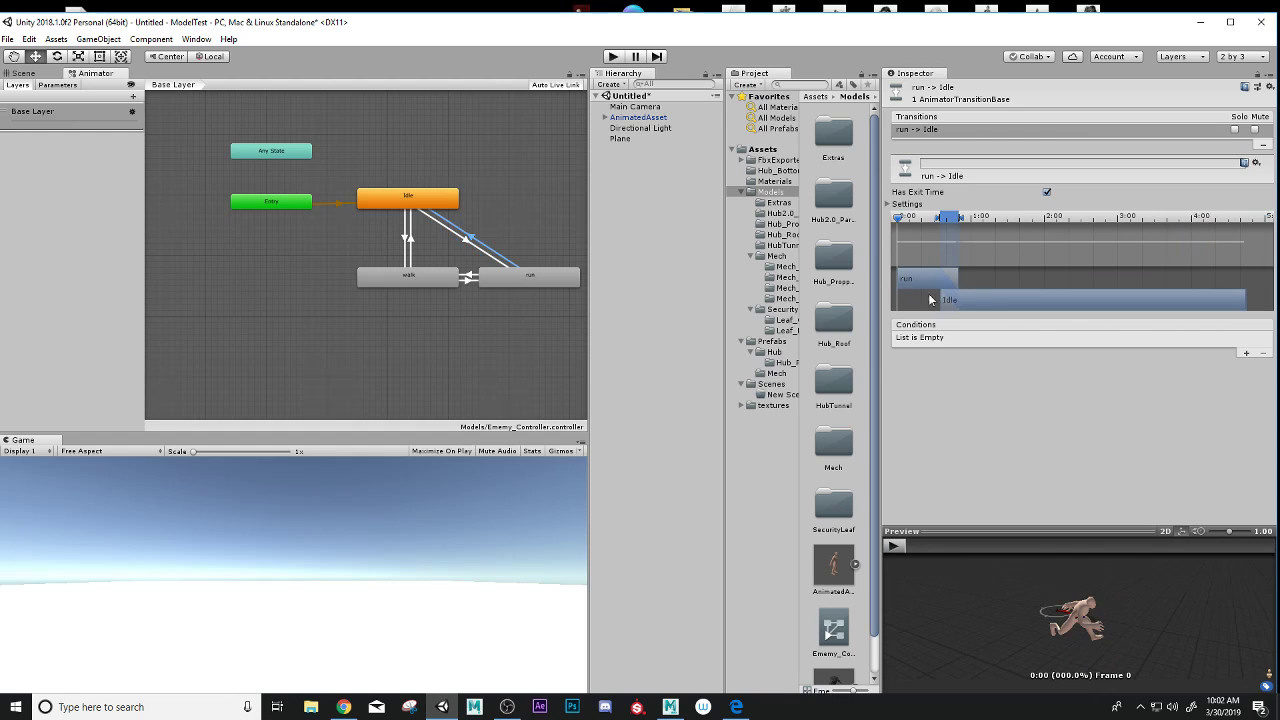
pyautogui.click(894, 546)
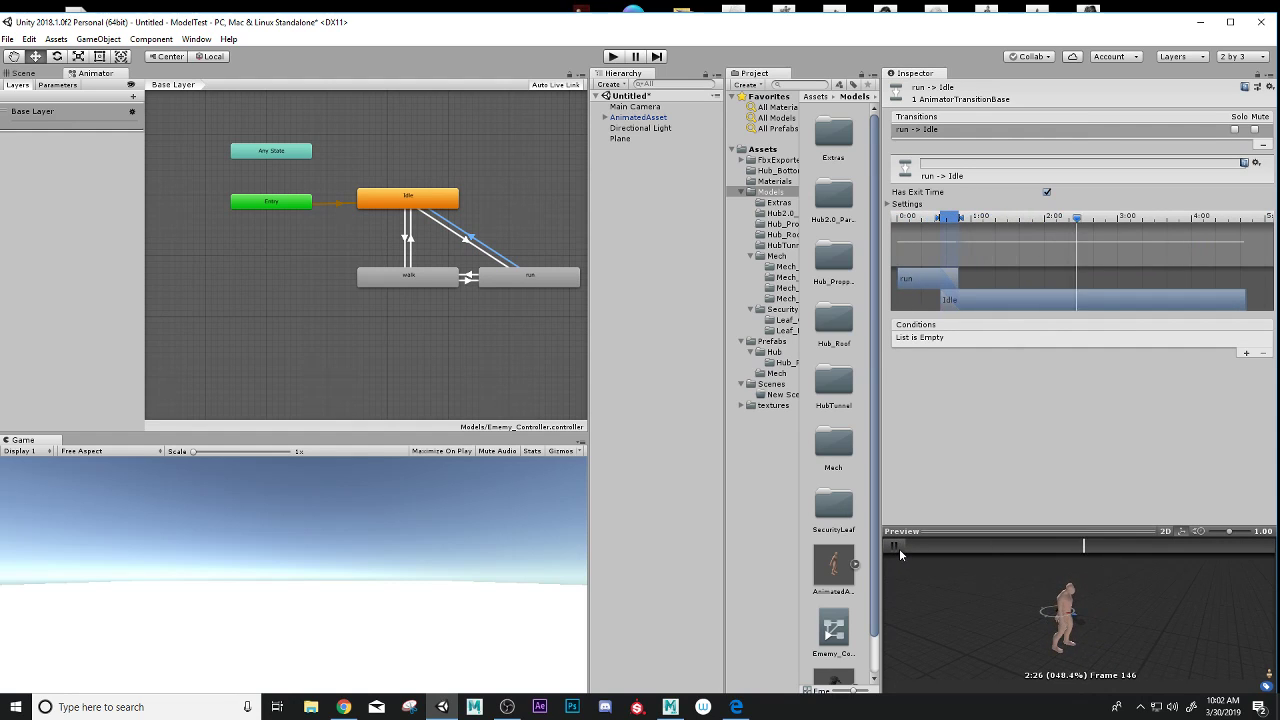
pyautogui.click(896, 546)
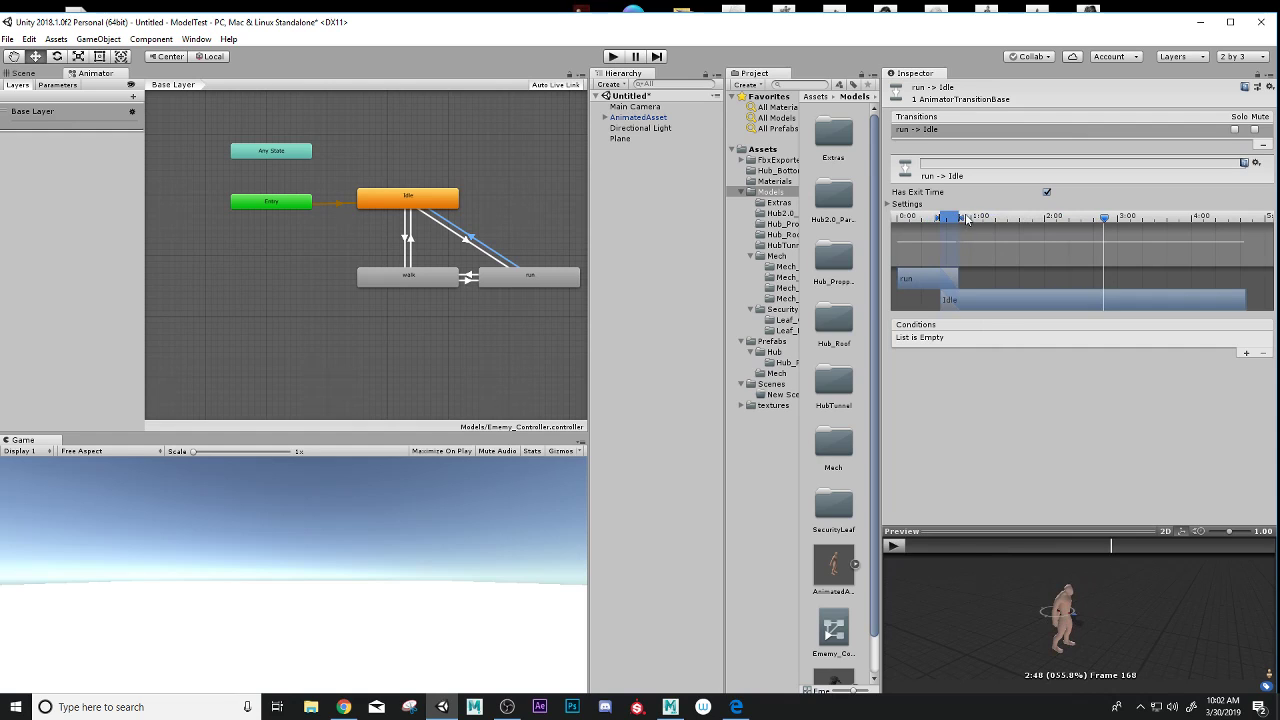
pyautogui.moveTo(962, 218); pyautogui.dragTo(990, 218)
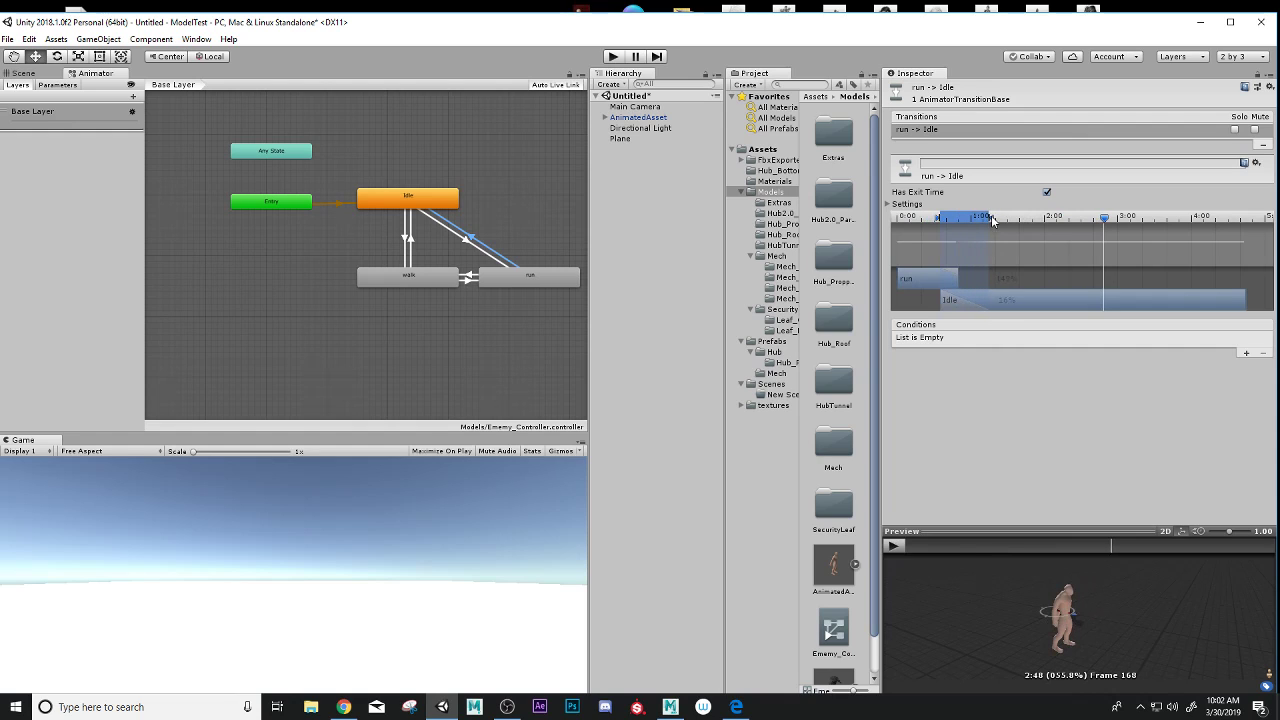
pyautogui.click(895, 546)
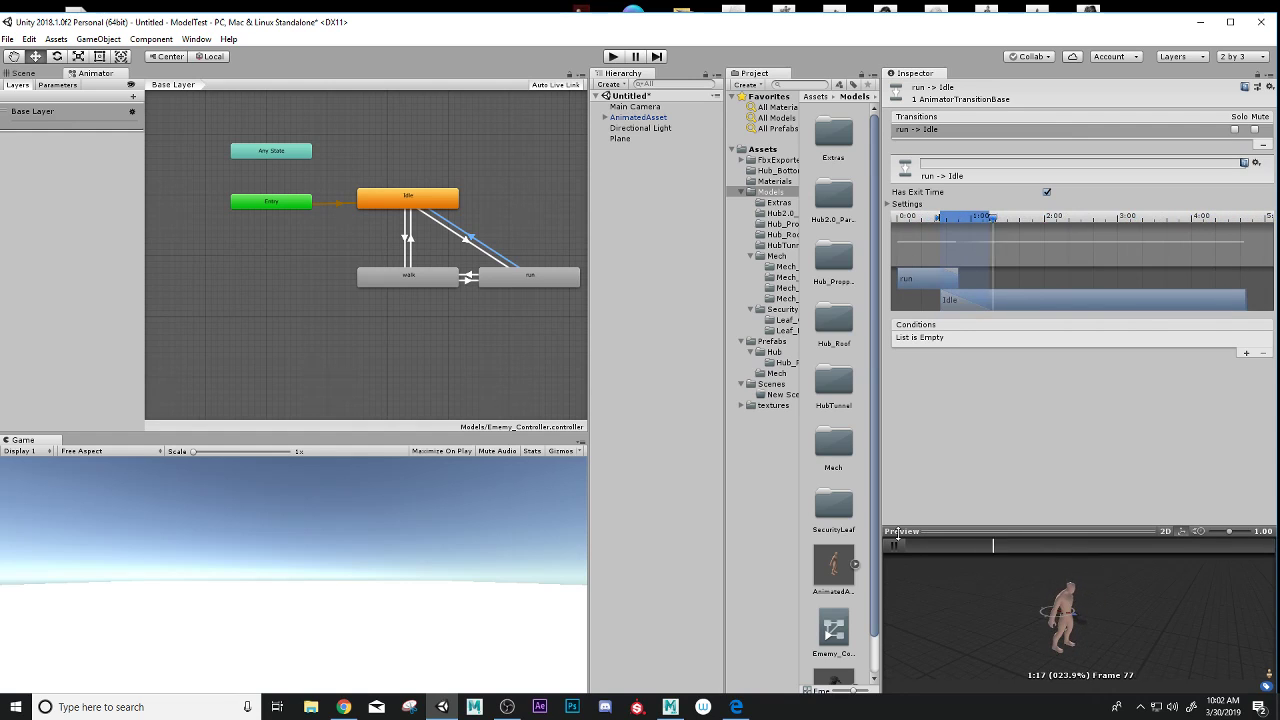
pyautogui.click(893, 545)
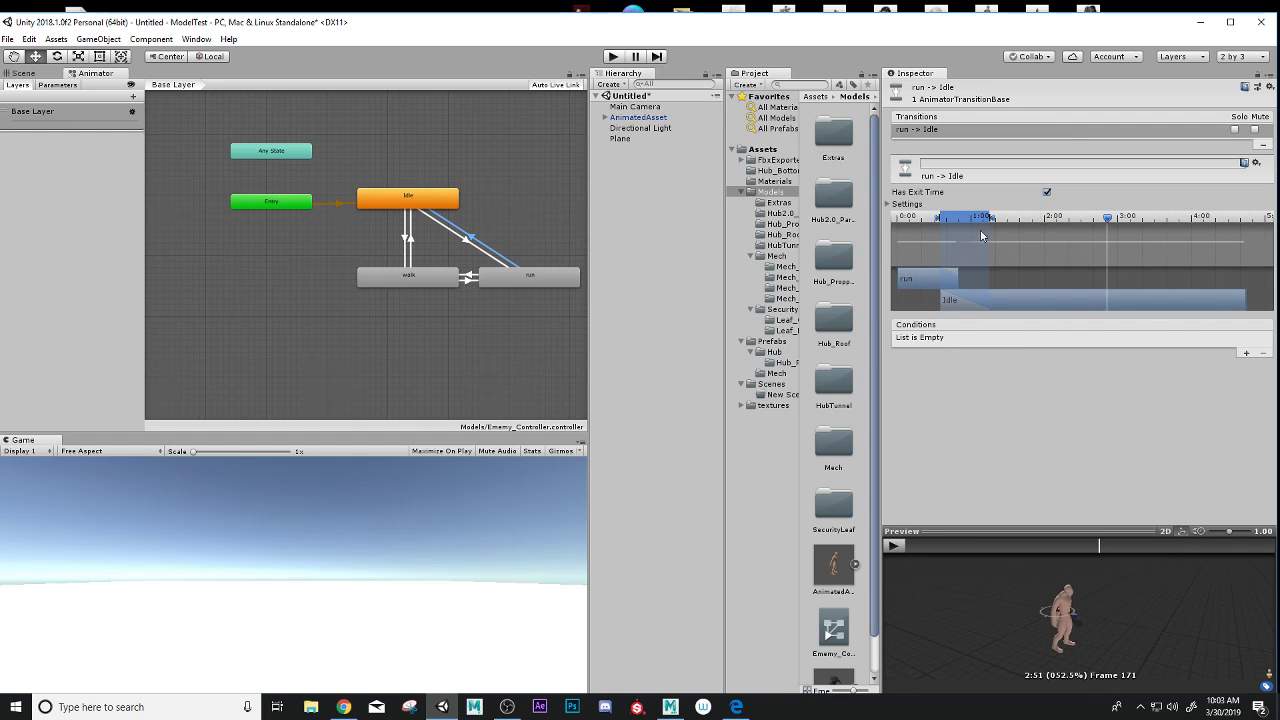
pyautogui.moveTo(987, 224); pyautogui.dragTo(979, 237)
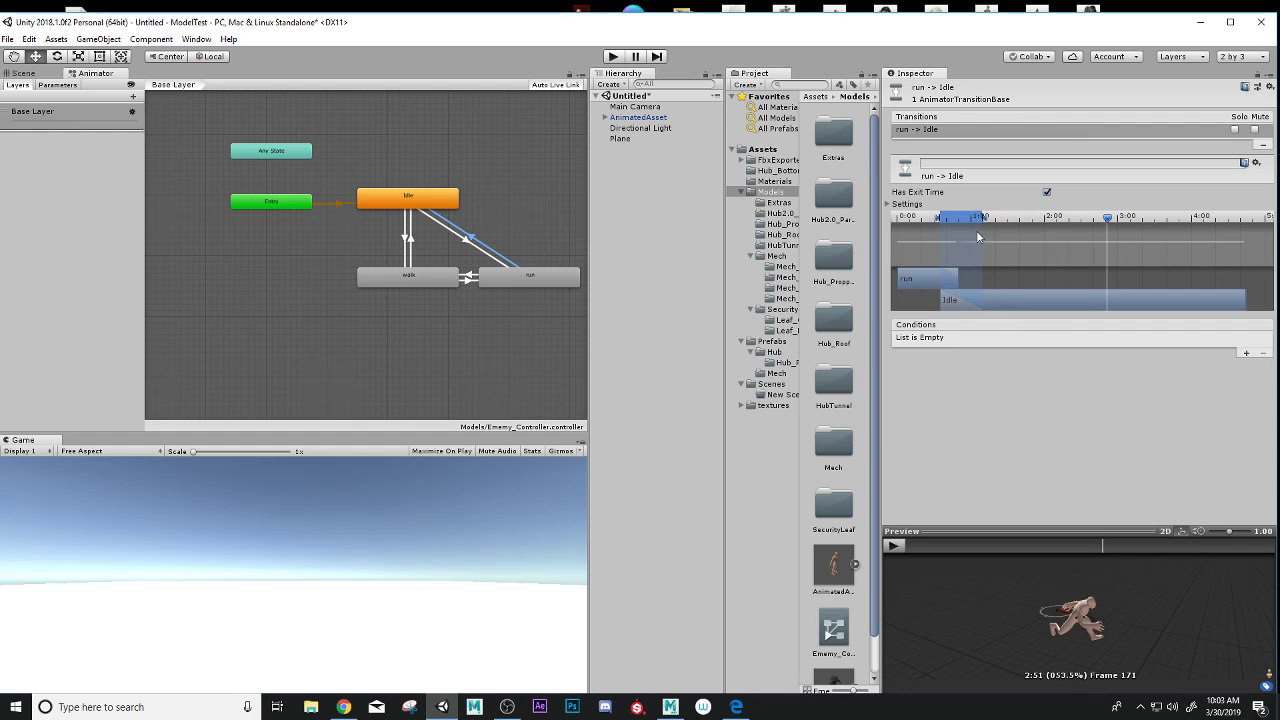
pyautogui.click(895, 550)
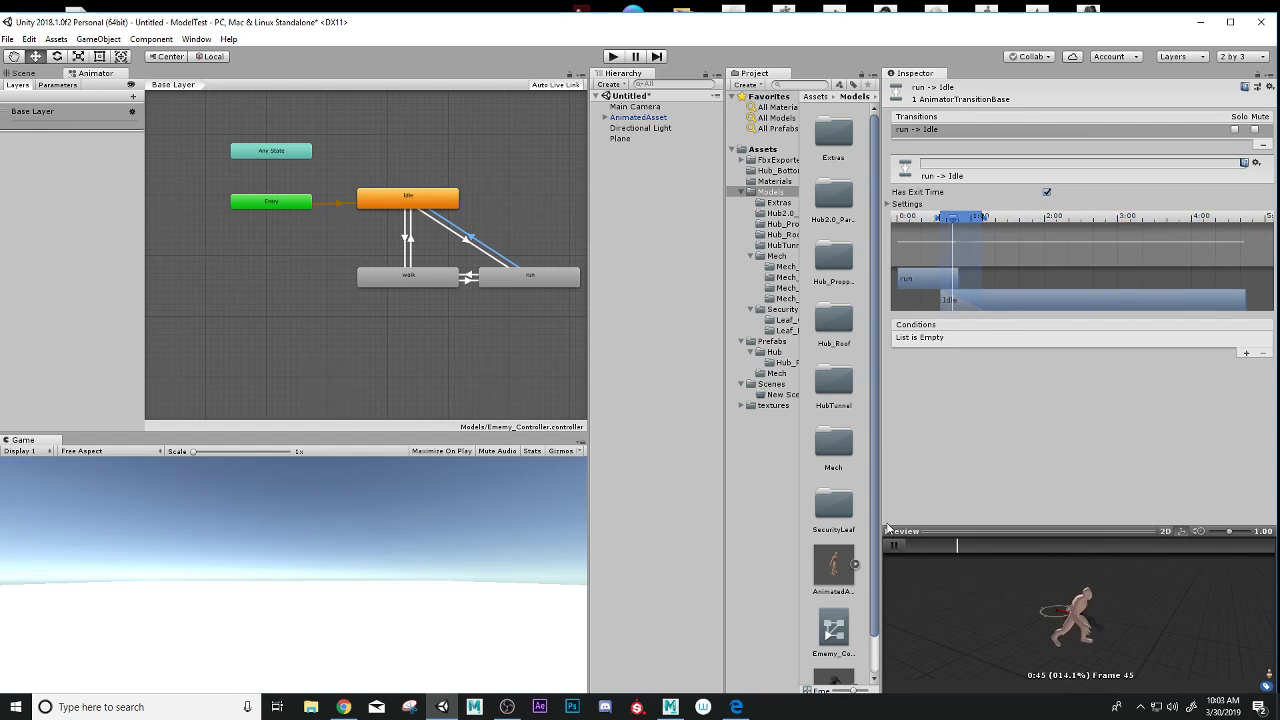
# Create an empty state in the Base Layer and place it between Idle and Exit.
pyautogui.click(892, 549)
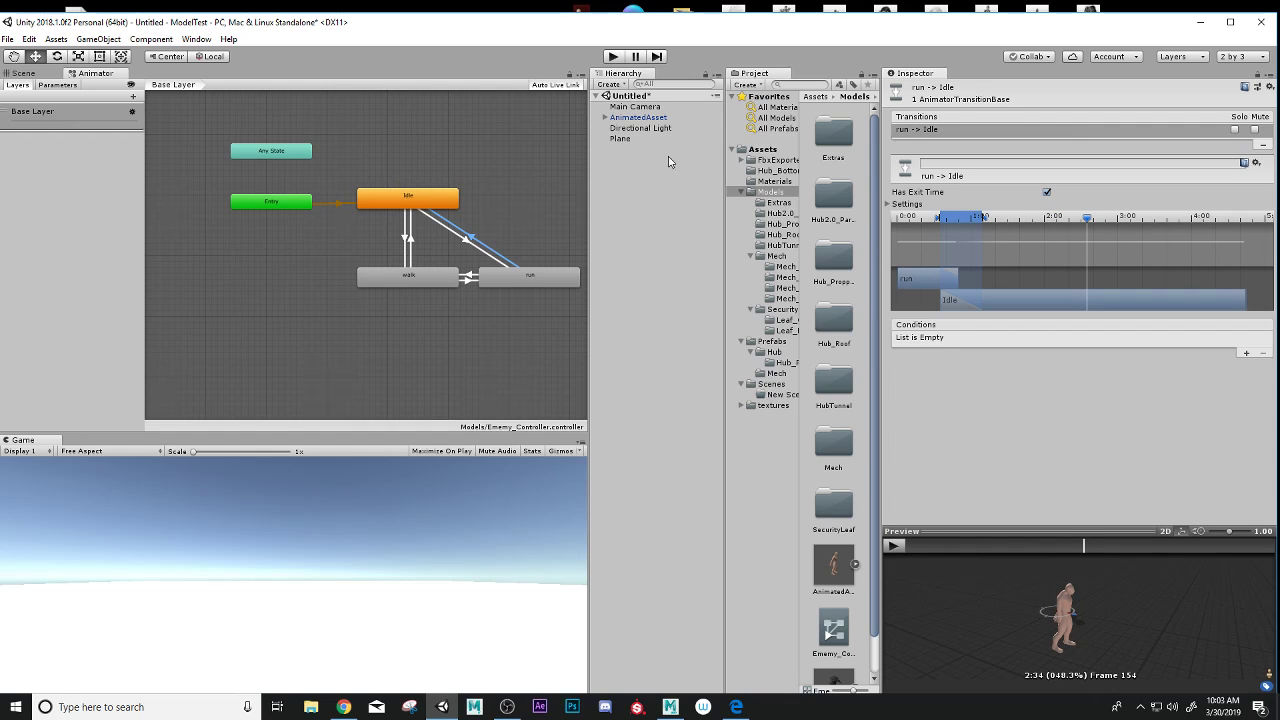
pyautogui.rightClick(519, 199)
pyautogui.moveTo(560, 202)
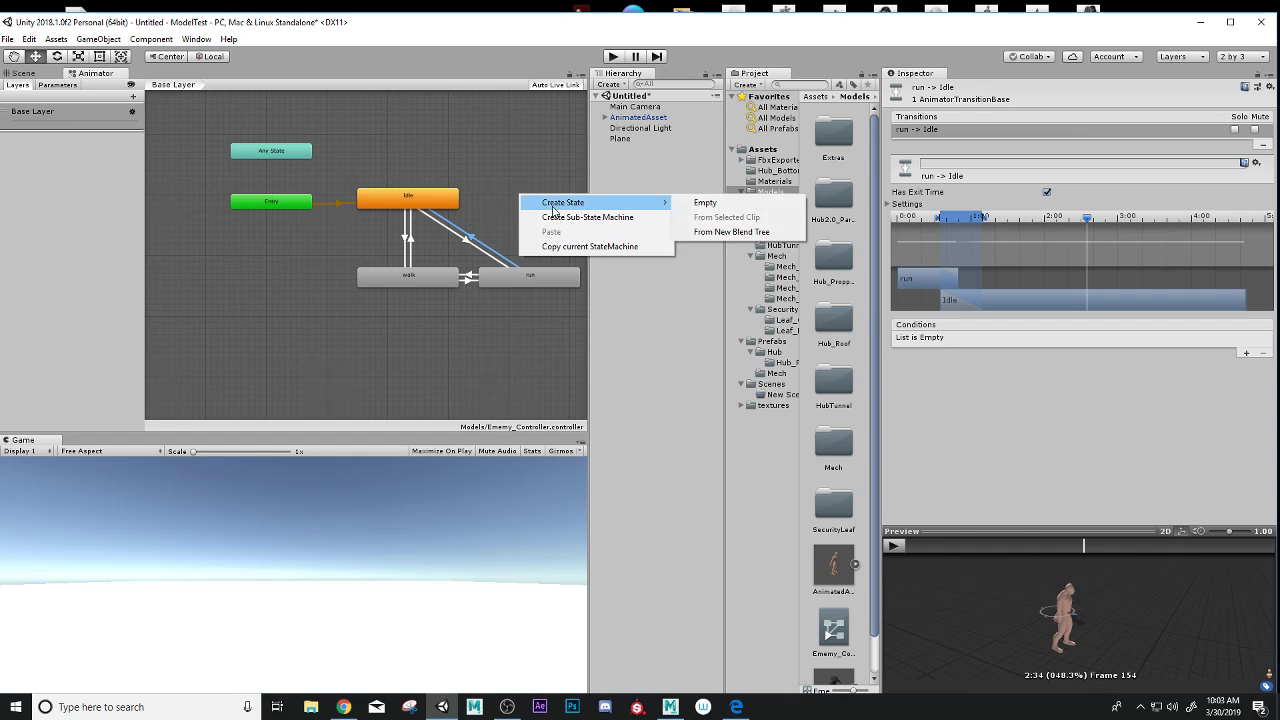
pyautogui.click(700, 203)
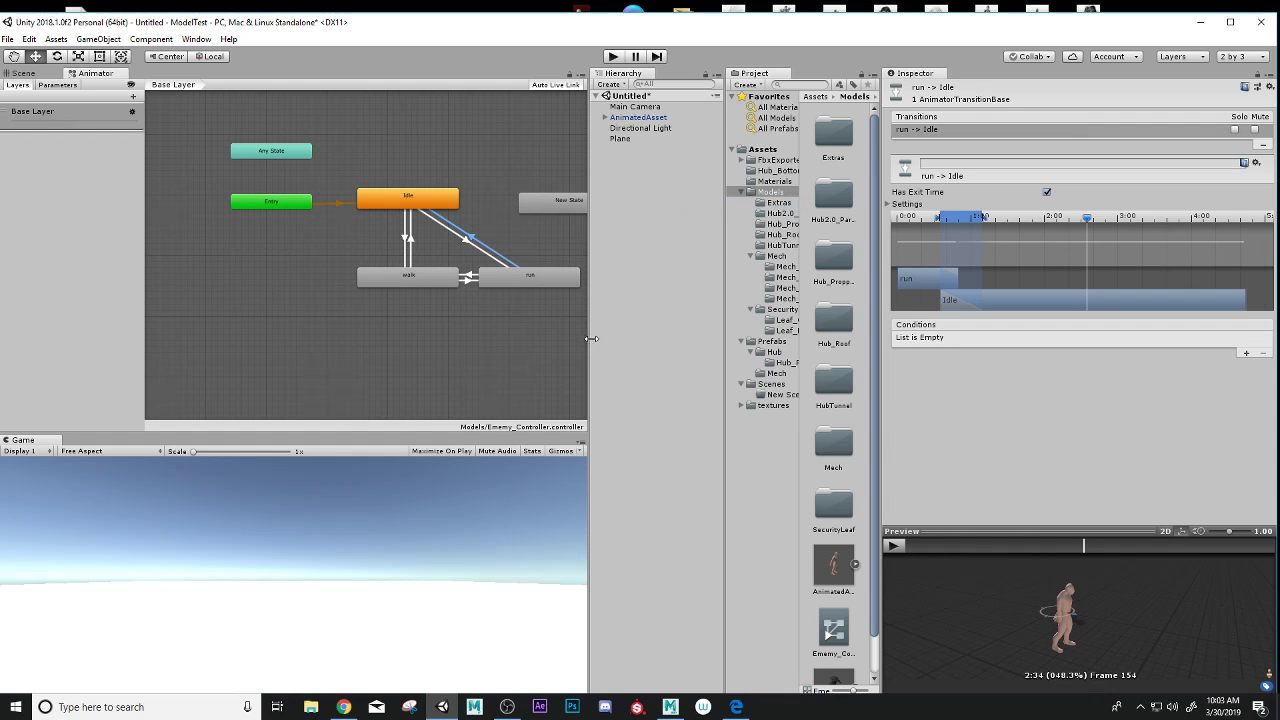
pyautogui.moveTo(591, 339); pyautogui.dragTo(721, 338)
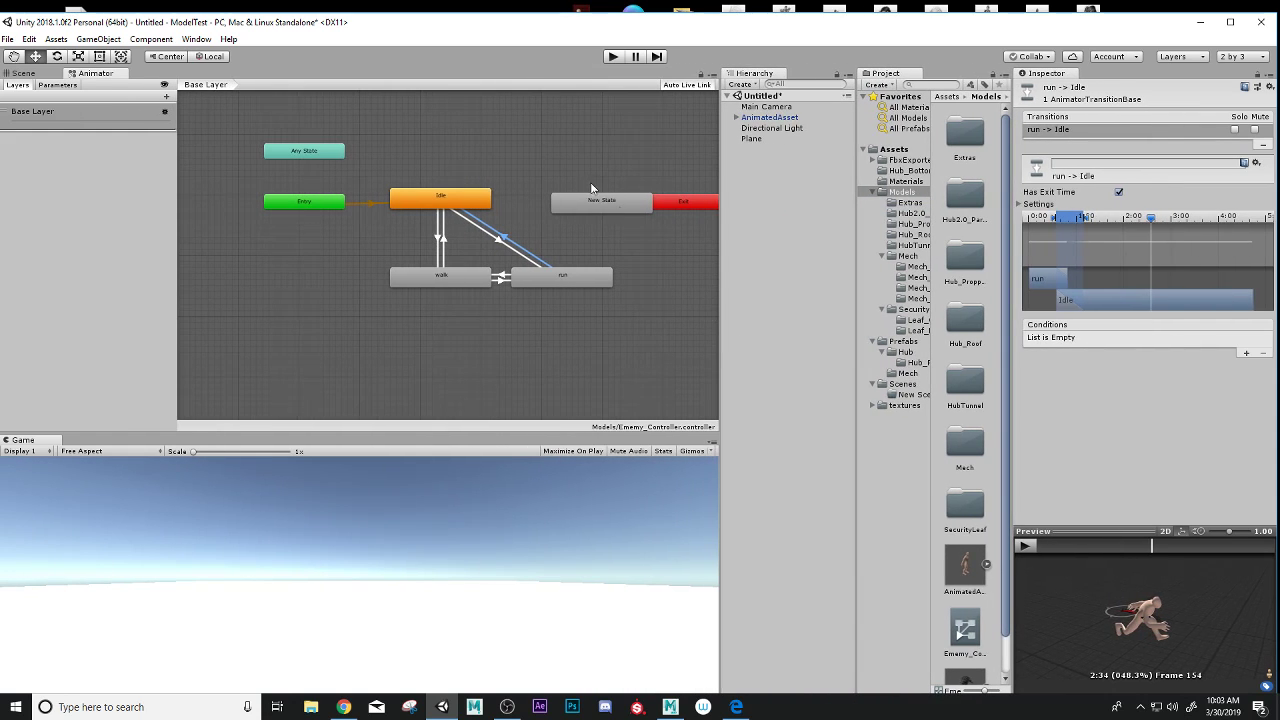
pyautogui.moveTo(578, 202); pyautogui.dragTo(558, 197)
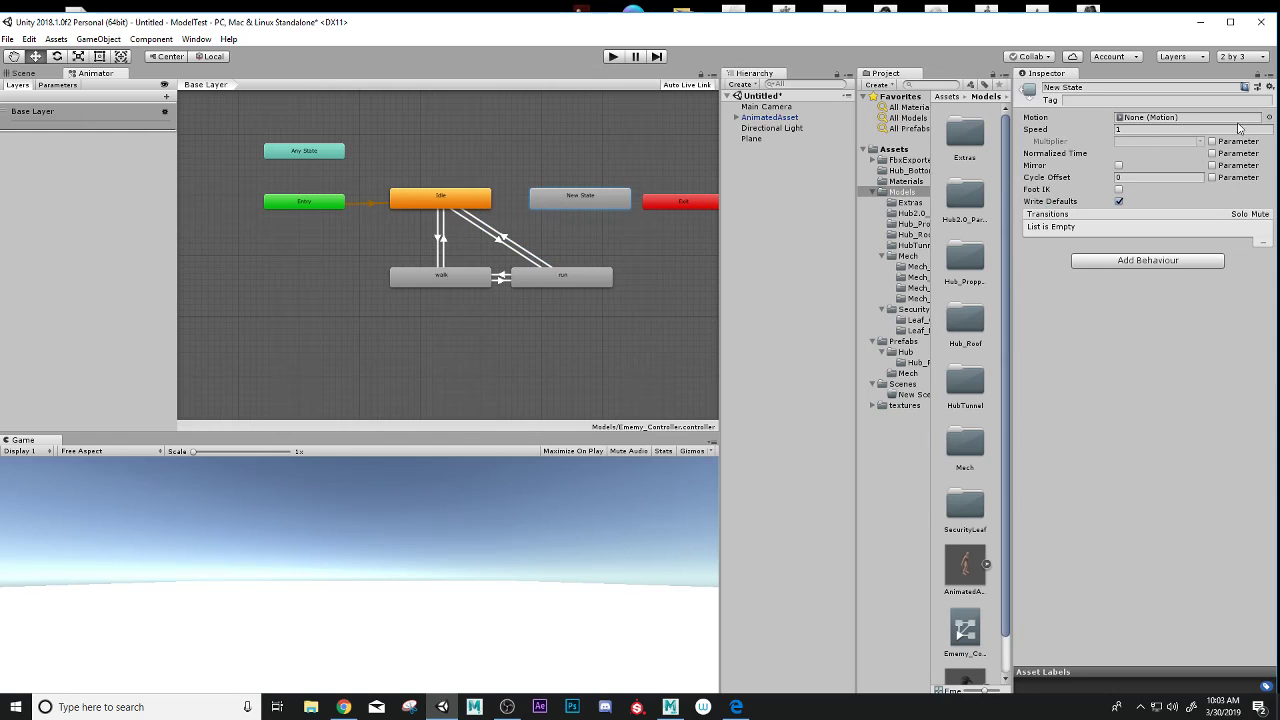
# Assign the Ememytest_Melee clip as the new state's motion.
pyautogui.click(1267, 117)
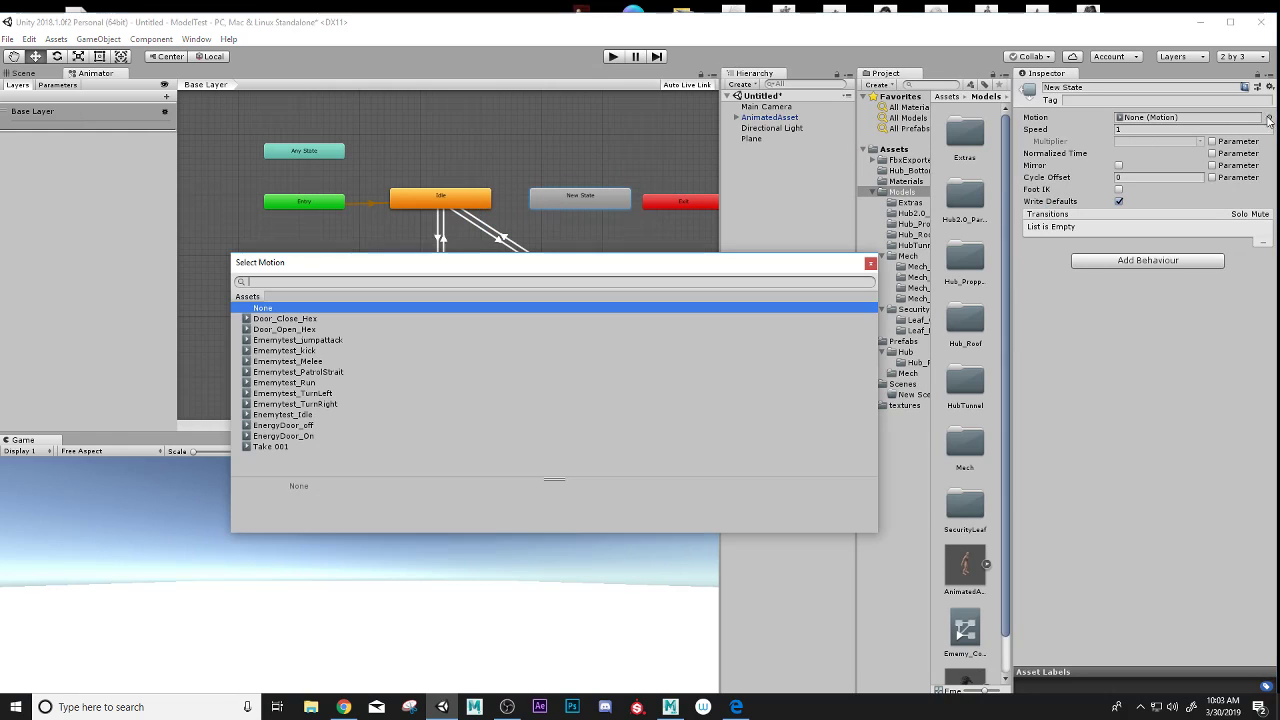
pyautogui.click(300, 361)
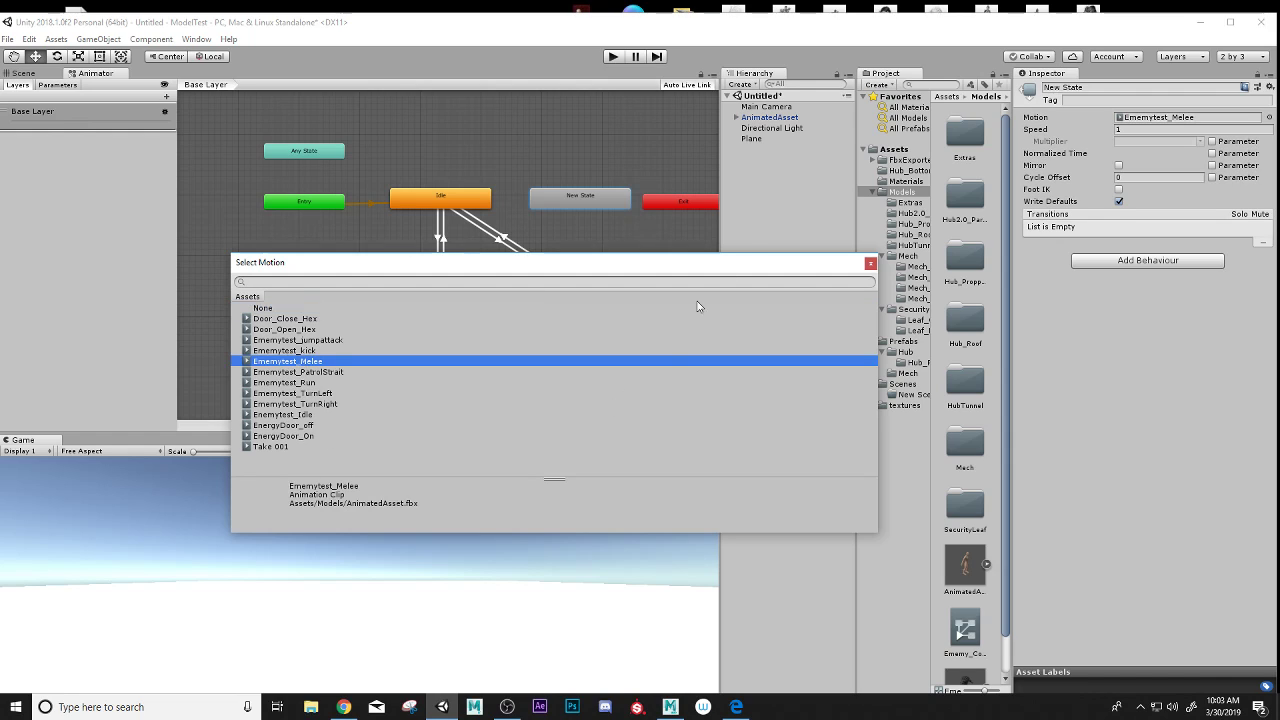
pyautogui.click(869, 264)
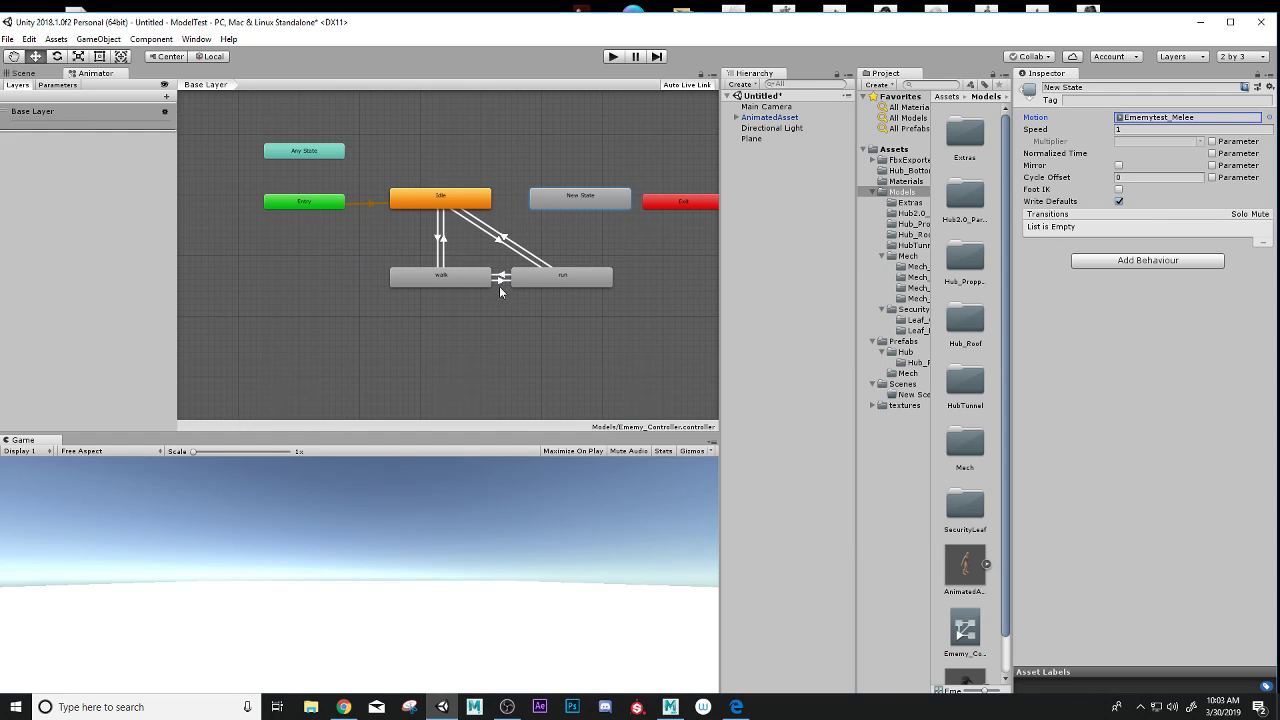
# Create transitions in both directions between Idle and the state holding the melee clip.
pyautogui.click(485, 202)
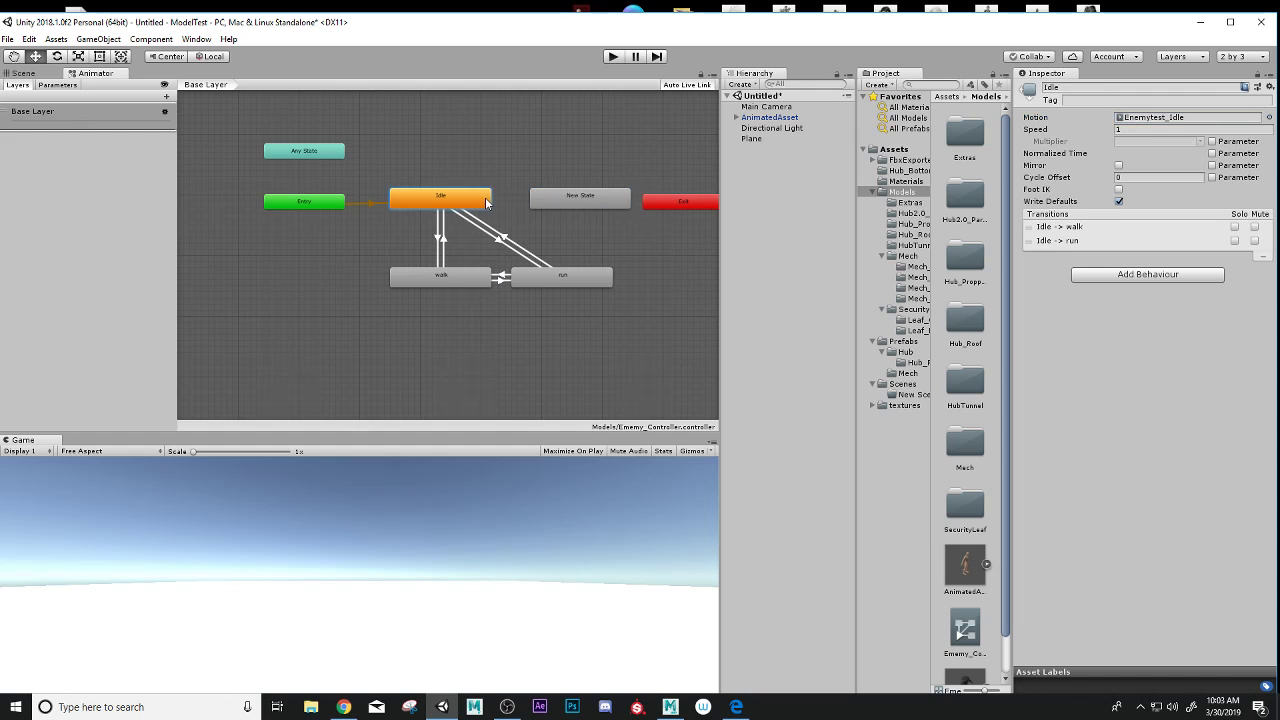
pyautogui.rightClick(486, 203)
pyautogui.click(530, 207)
pyautogui.click(560, 200)
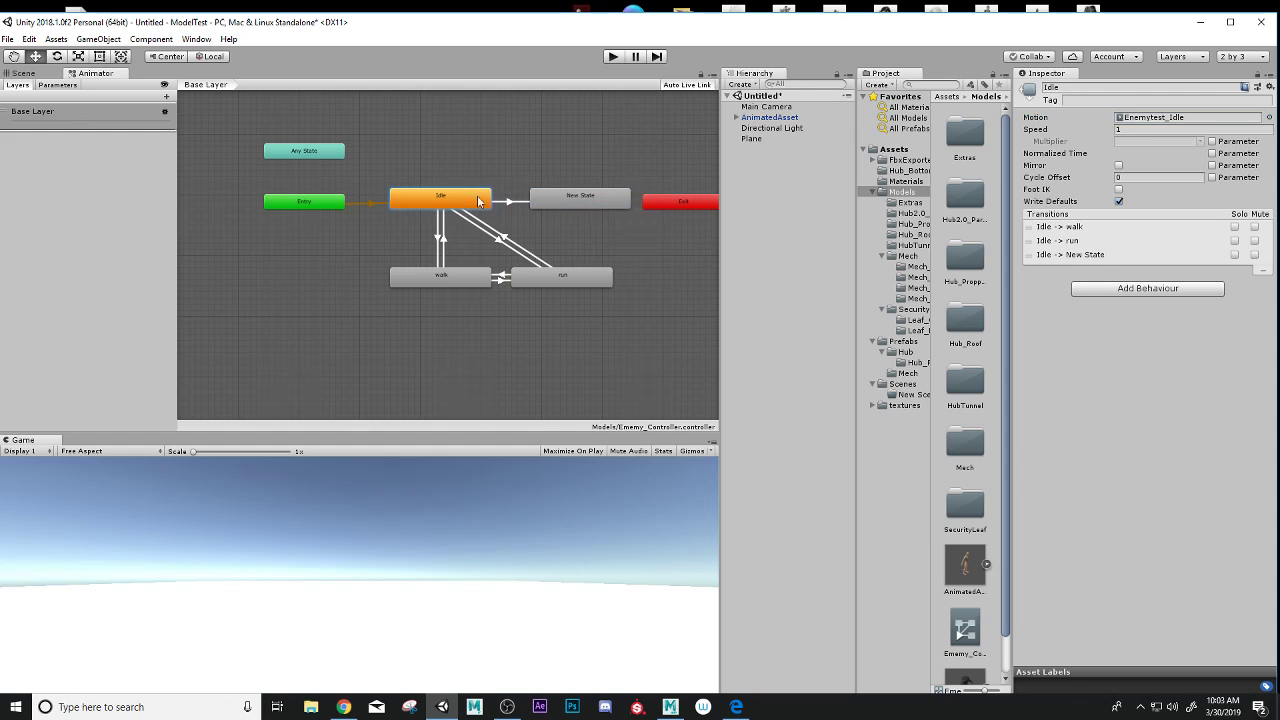
pyautogui.rightClick(545, 195)
pyautogui.click(570, 200)
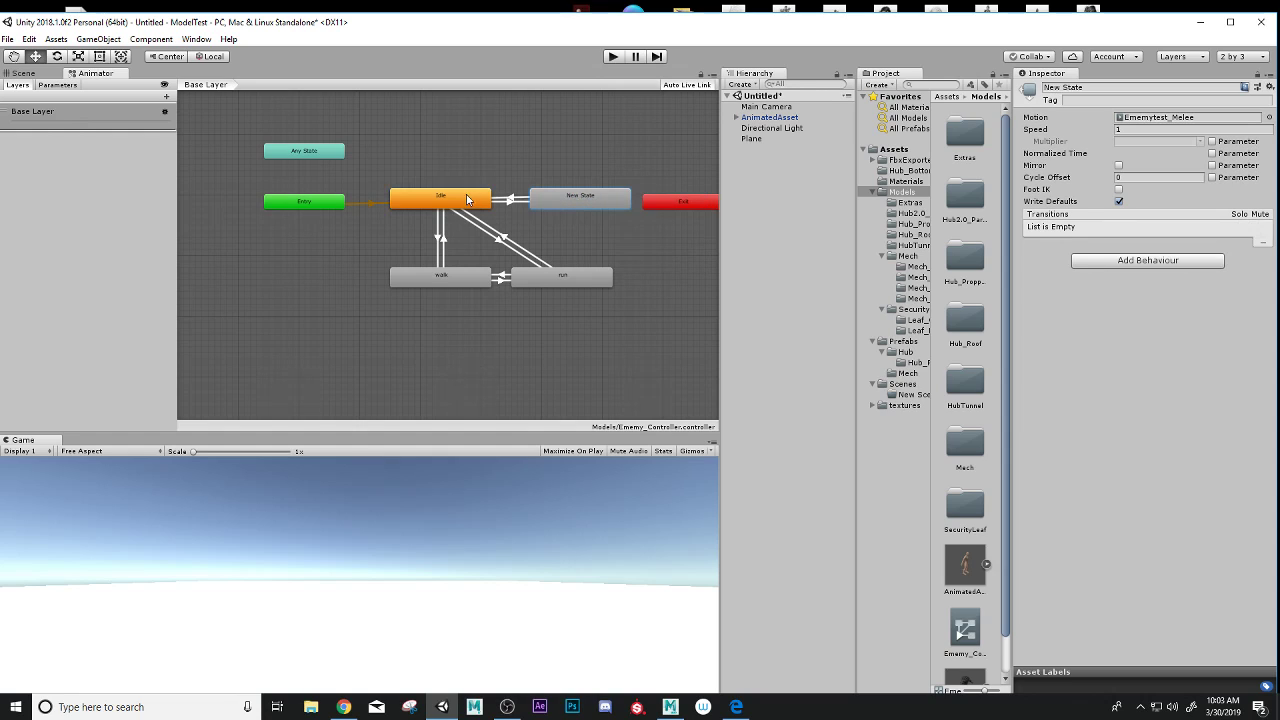
pyautogui.click(467, 199)
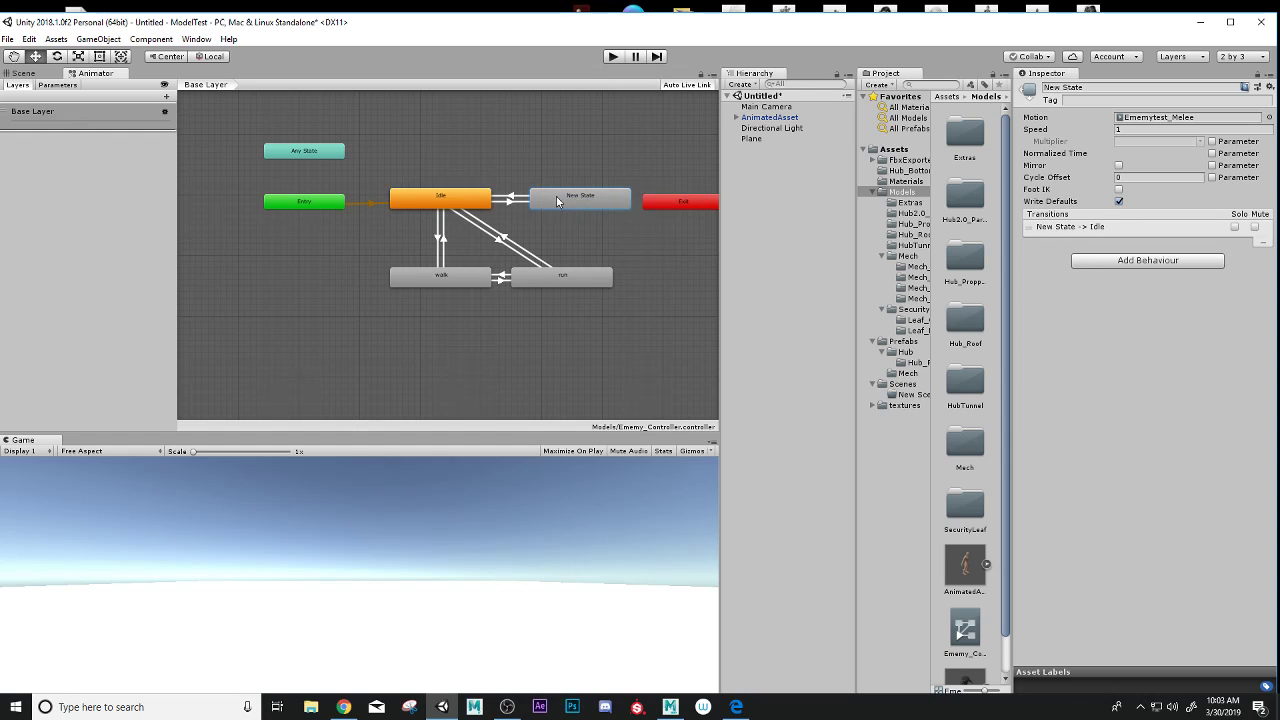
# Rename the state with the Ememytest_Melee motion to melee.
pyautogui.click(1108, 90)
pyautogui.write('melee')
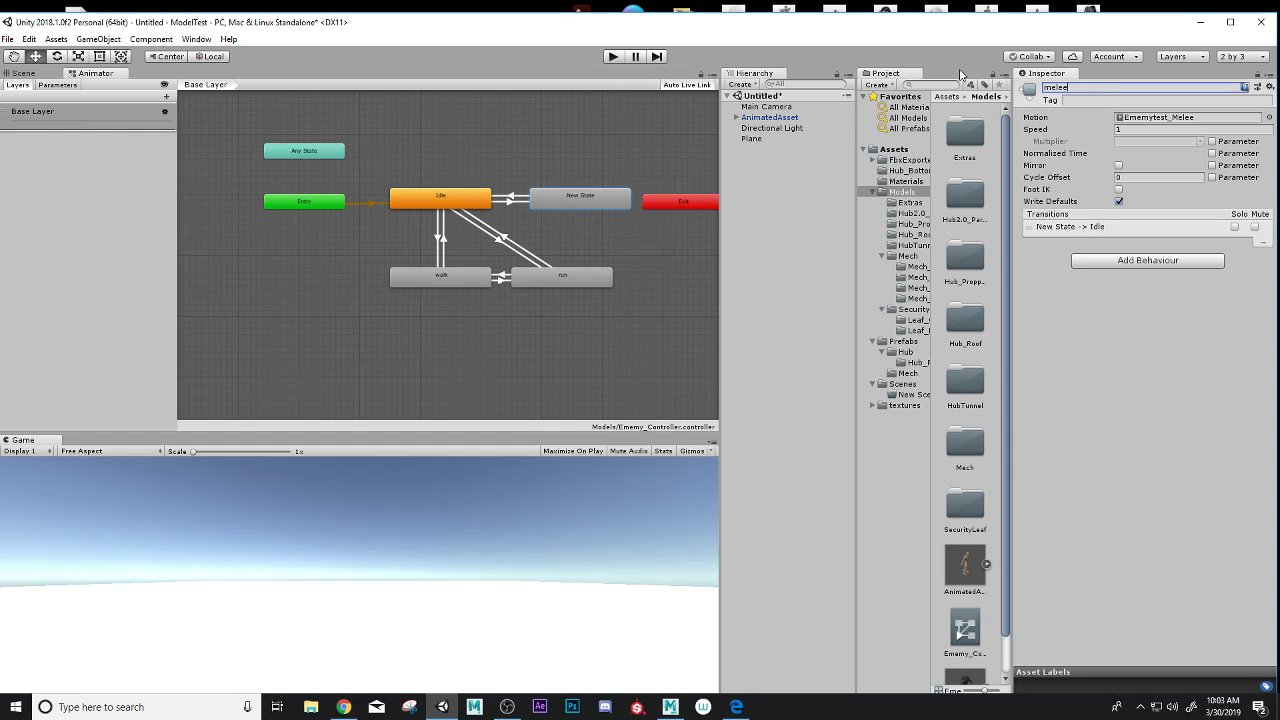
pyautogui.press('Return')
# Preview the Idle to melee transition and the melee to Idle transition to check how both blends play.
pyautogui.click(510, 204)
pyautogui.click(1024, 546)
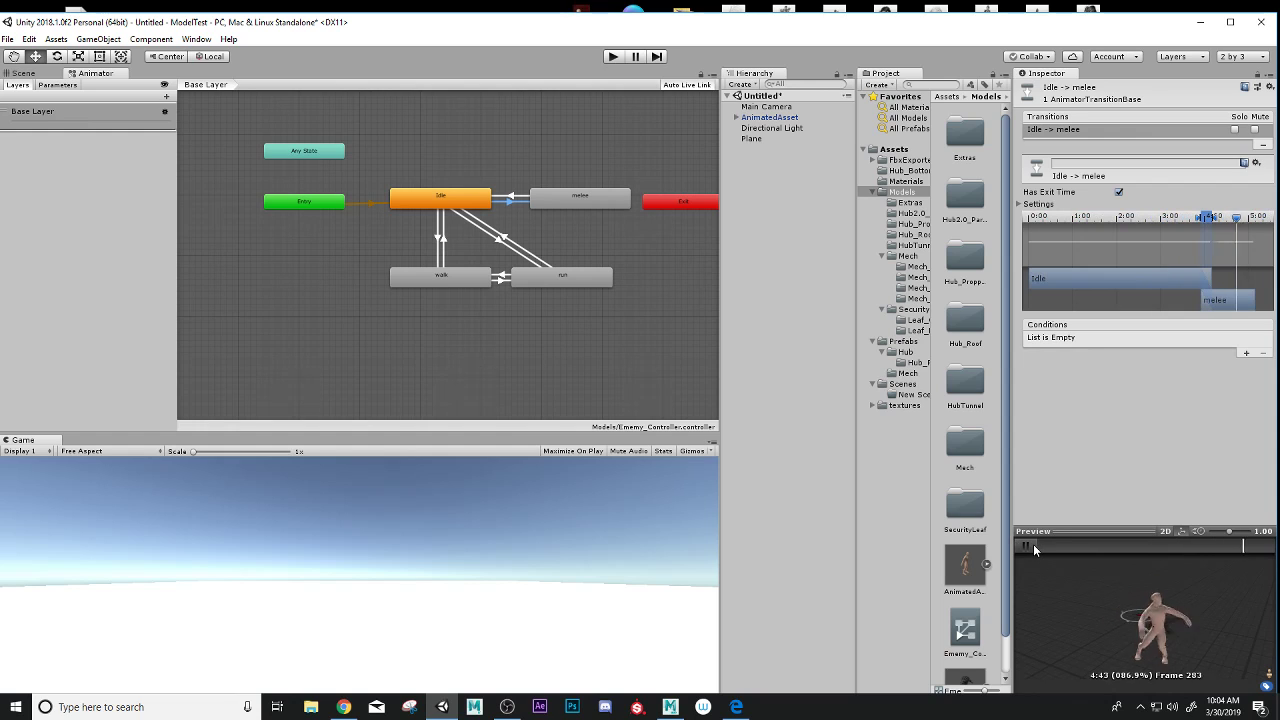
pyautogui.click(1033, 544)
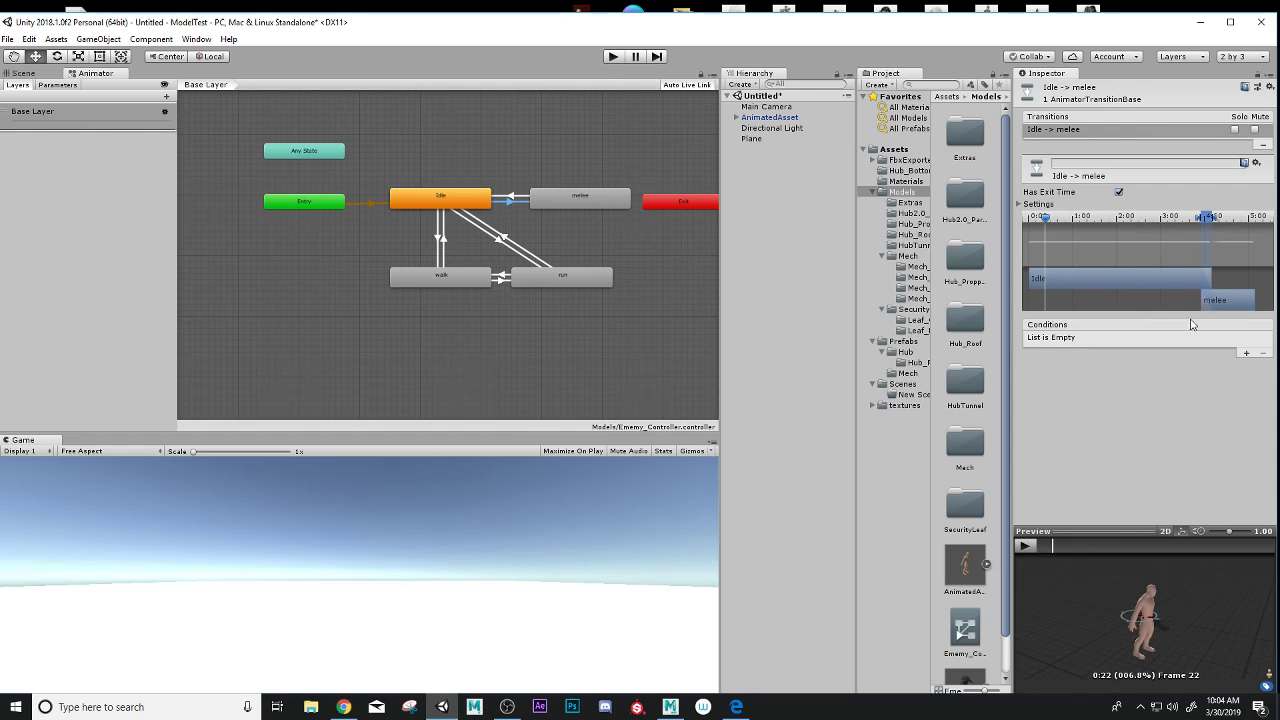
pyautogui.click(1027, 547)
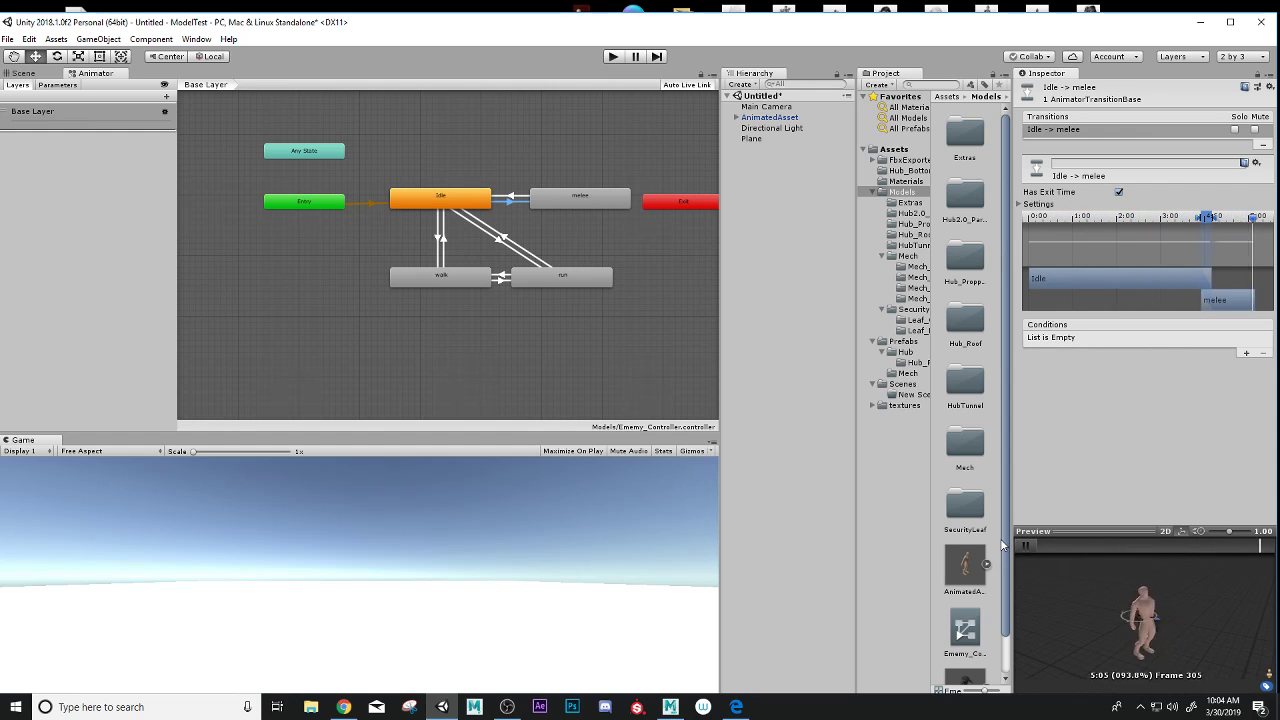
pyautogui.click(1025, 545)
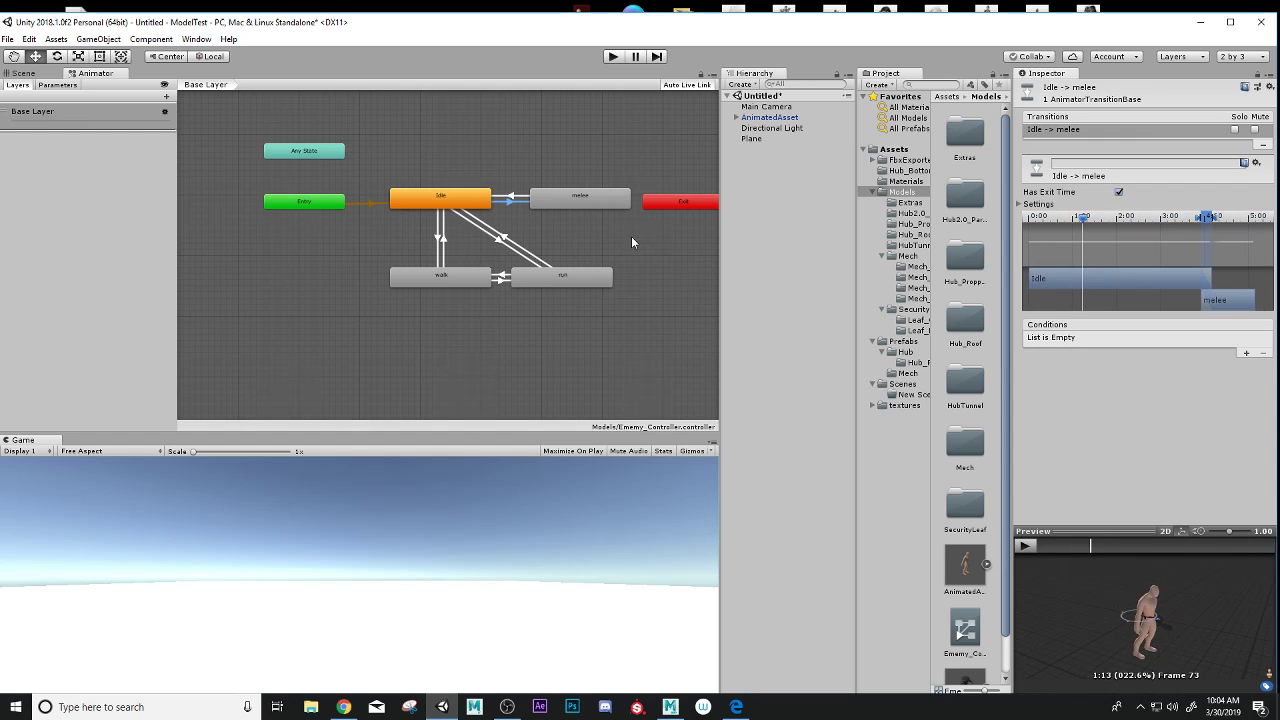
pyautogui.click(514, 196)
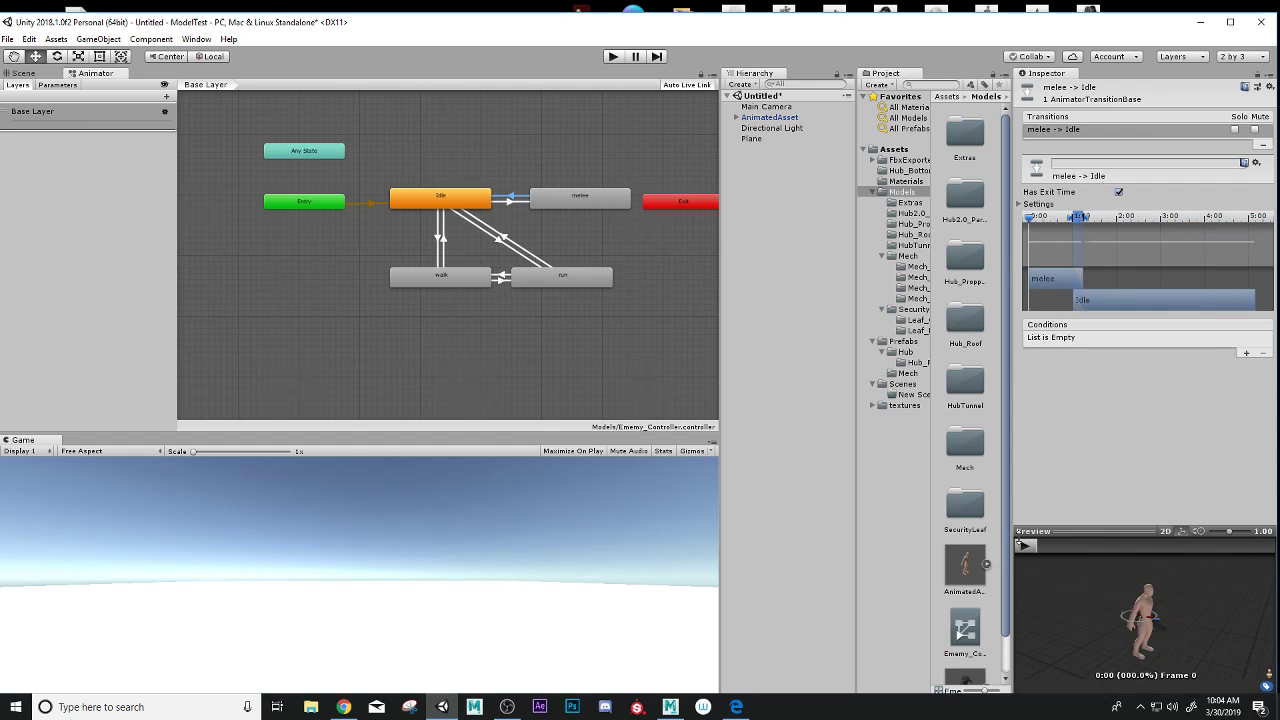
pyautogui.click(1027, 546)
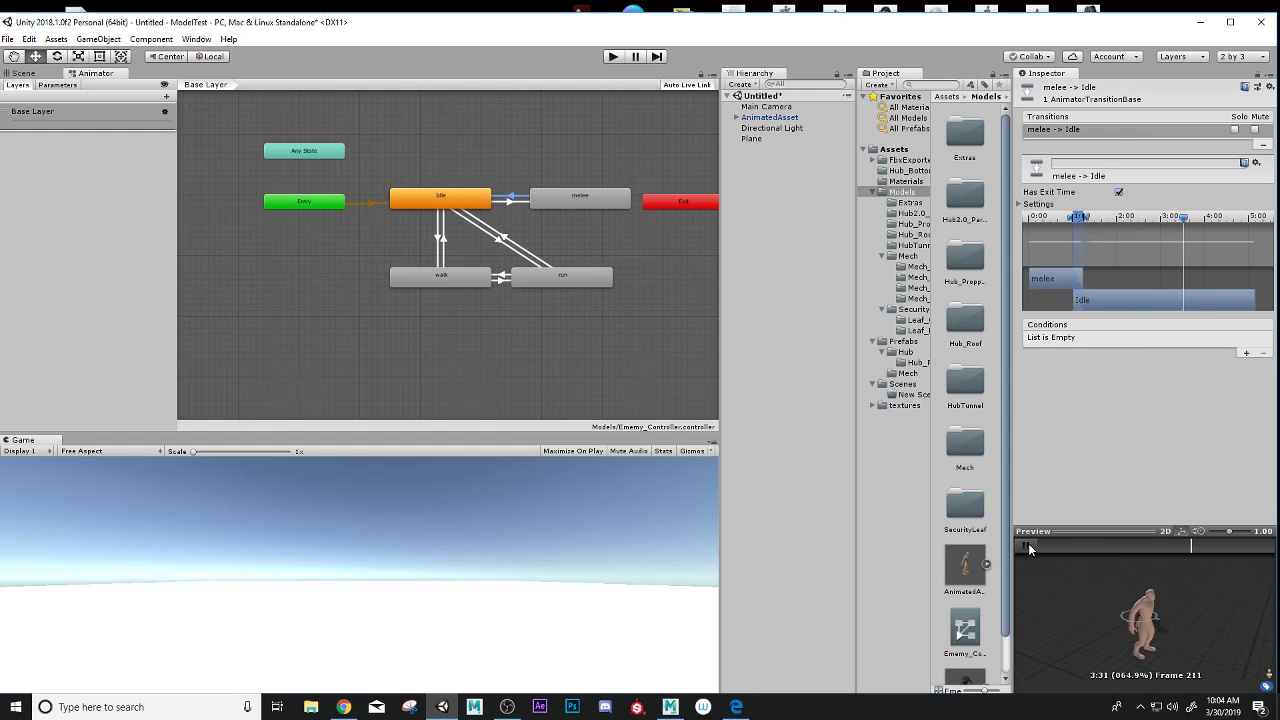
pyautogui.click(1025, 546)
# Create transitions in both directions between the melee and walk states.
pyautogui.click(550, 206)
pyautogui.rightClick(558, 202)
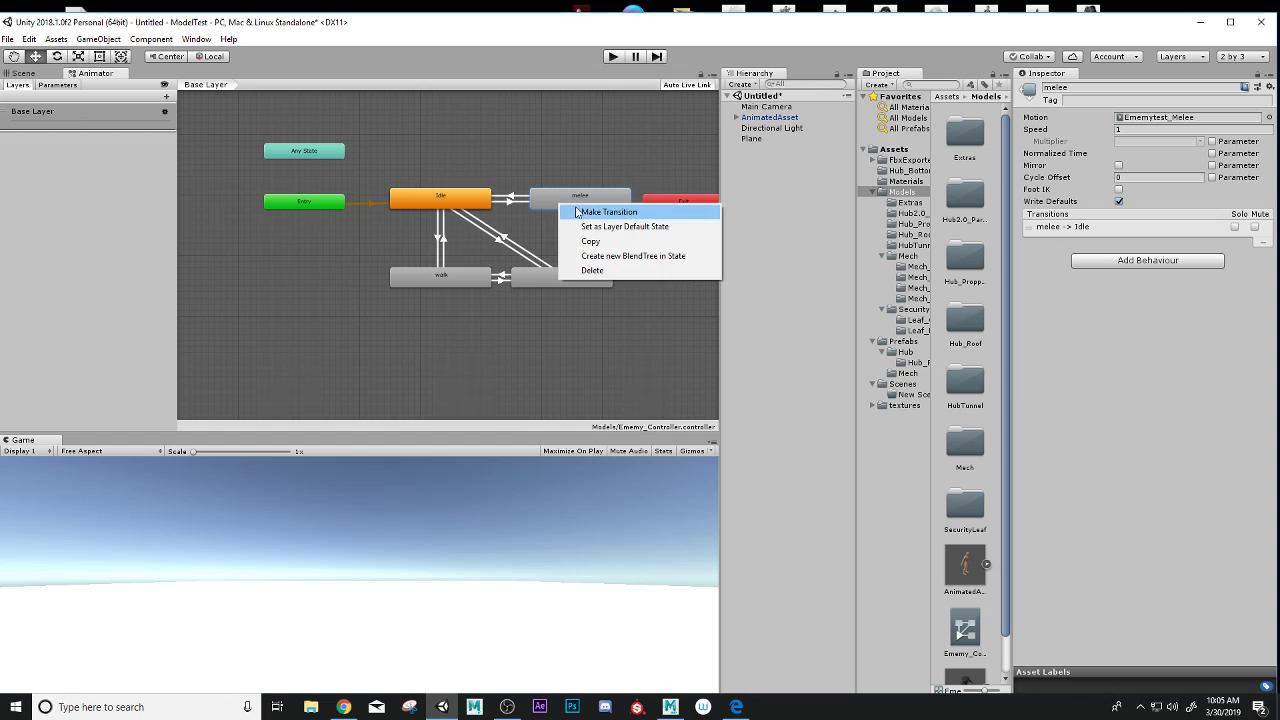
pyautogui.click(577, 212)
pyautogui.click(455, 285)
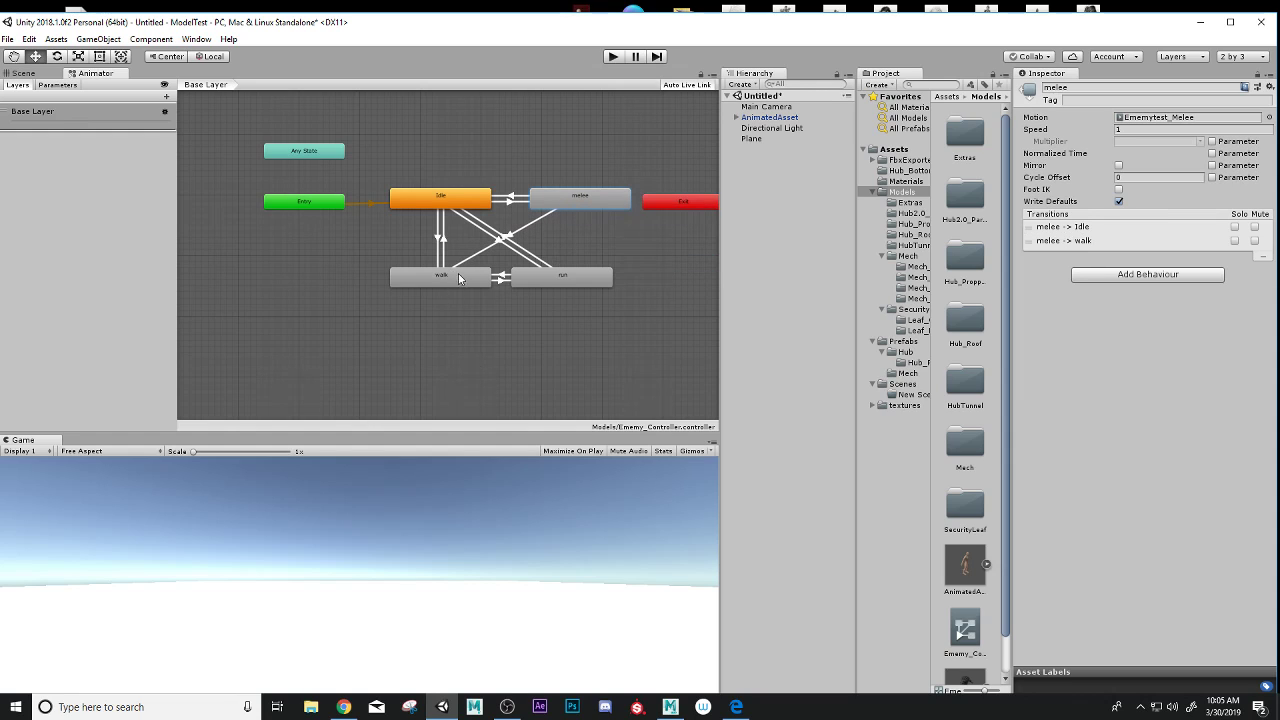
pyautogui.rightClick(467, 272)
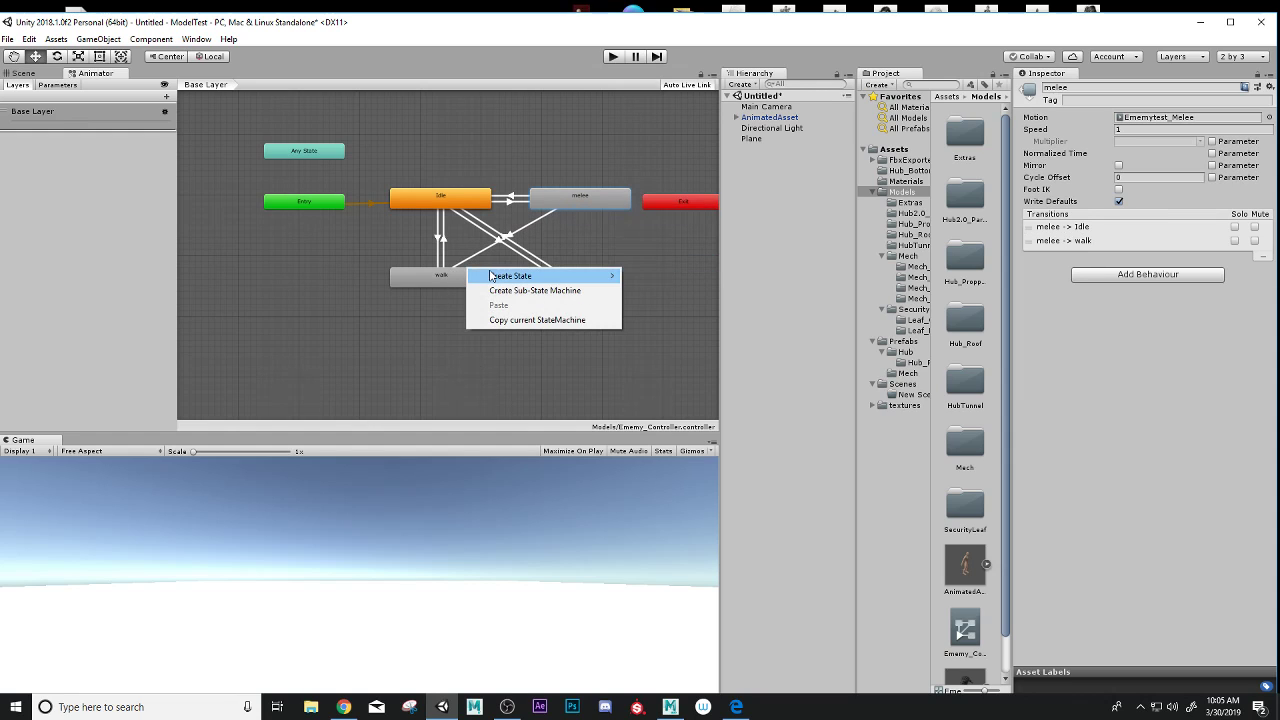
pyautogui.click(457, 278)
pyautogui.rightClick(458, 280)
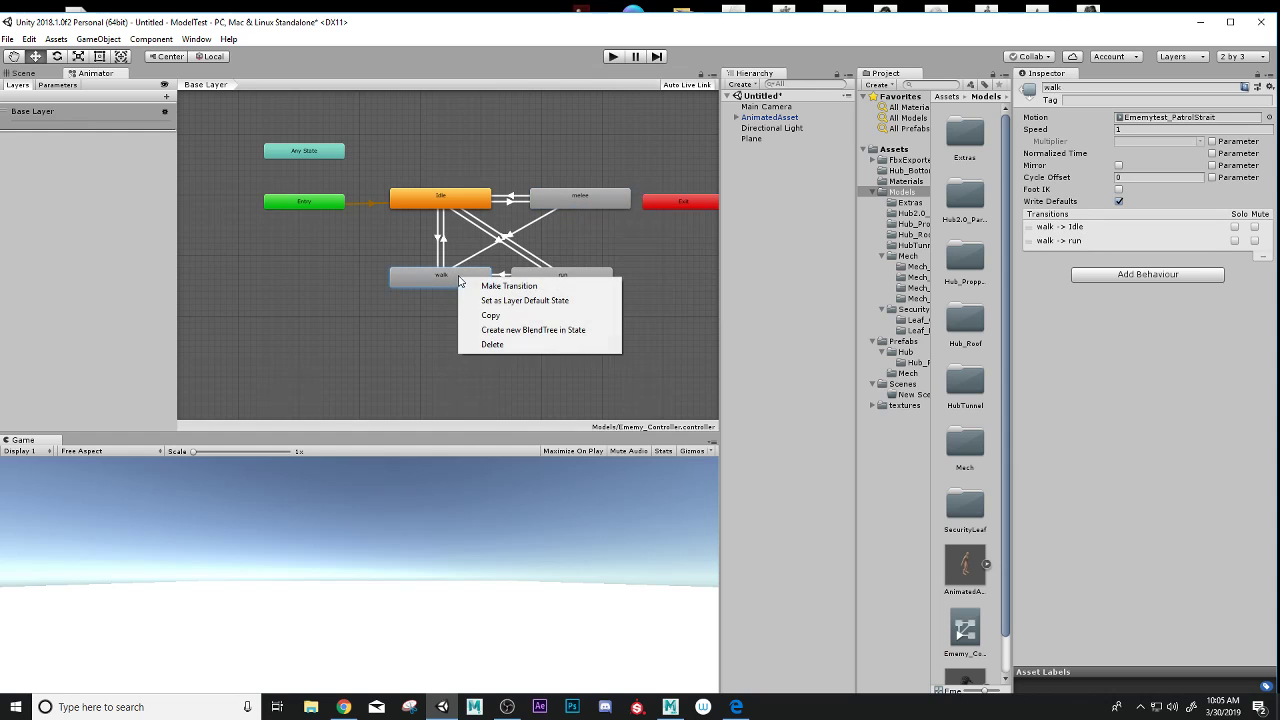
pyautogui.click(490, 286)
pyautogui.click(575, 200)
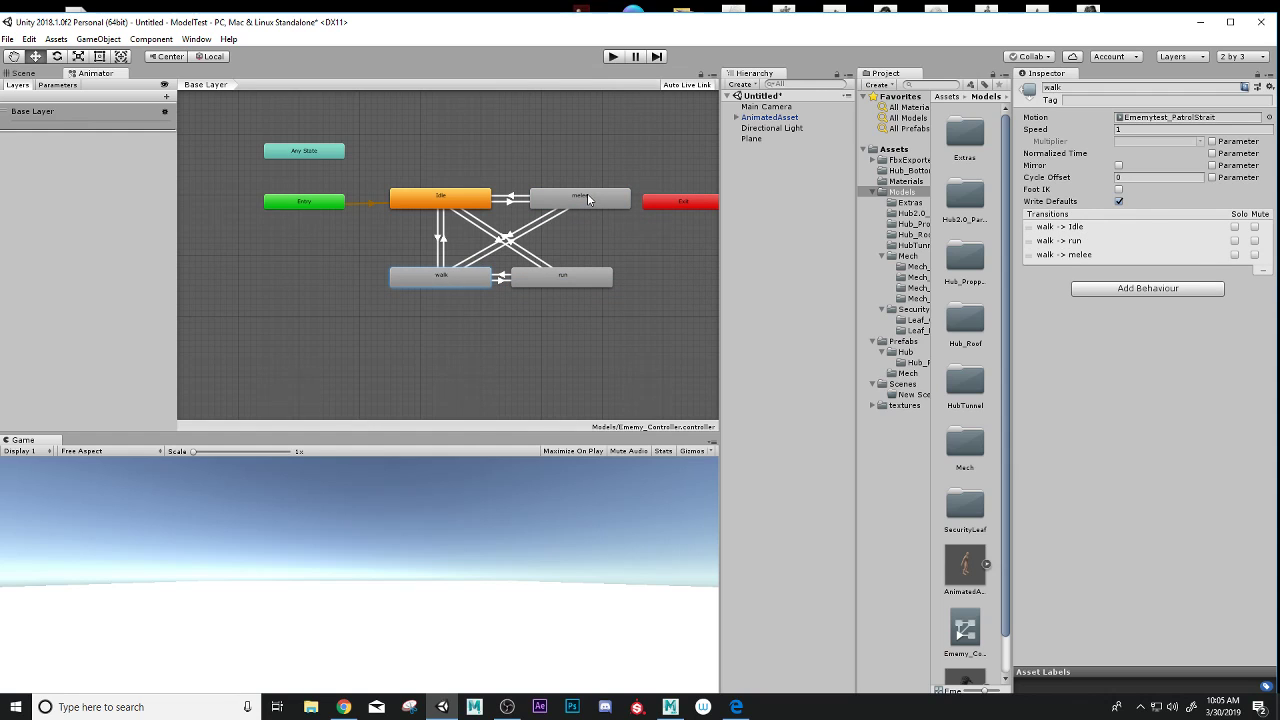
# Preview the walk to melee and melee to walk transitions to check their blends.
pyautogui.click(481, 252)
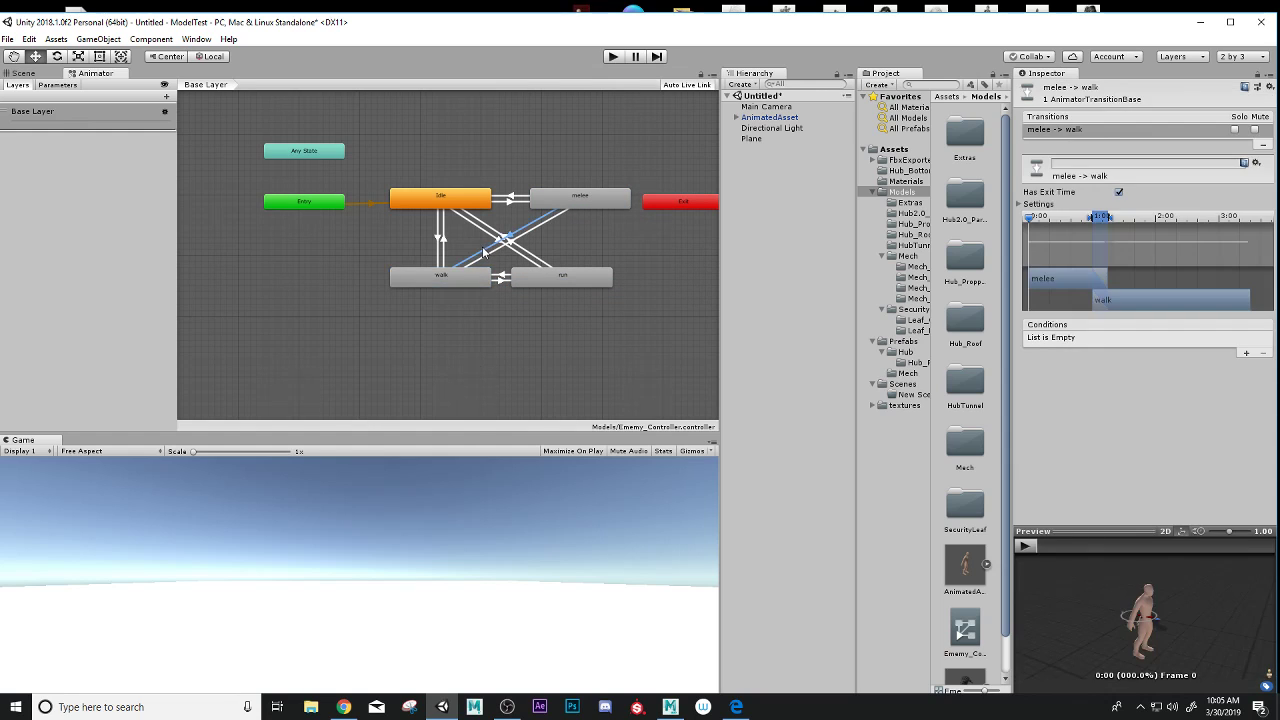
pyautogui.click(492, 258)
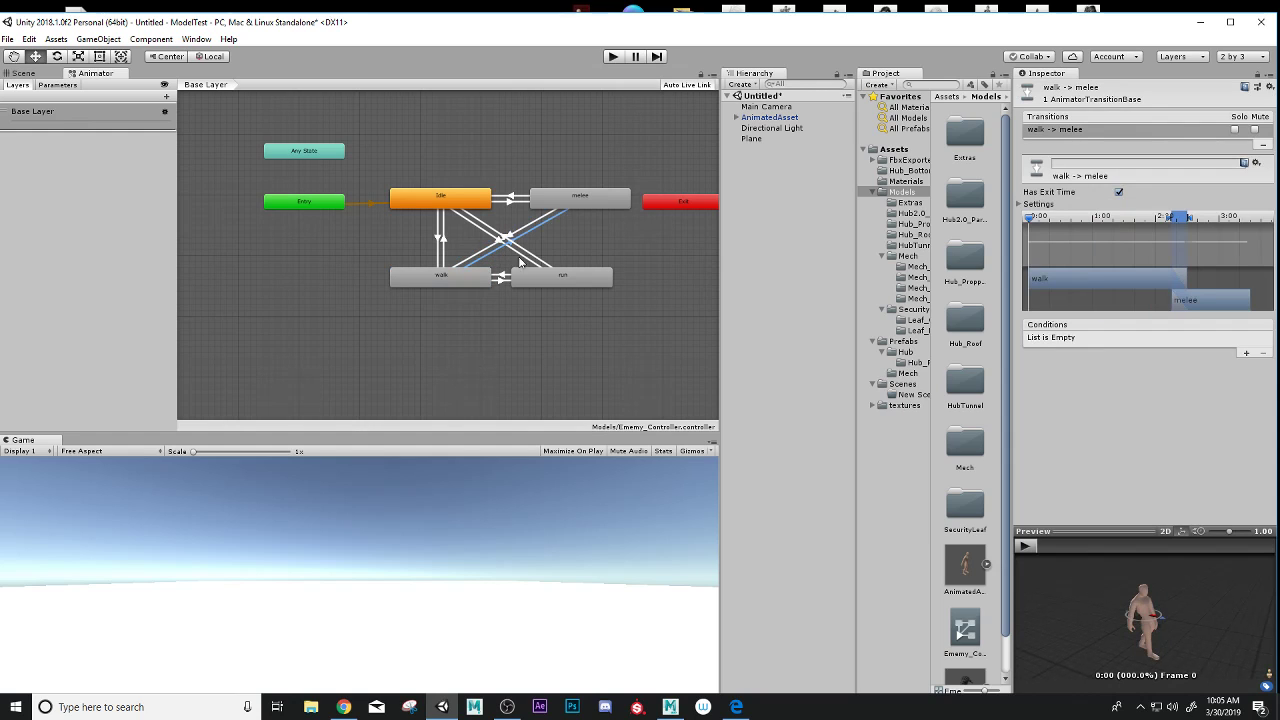
pyautogui.click(1033, 545)
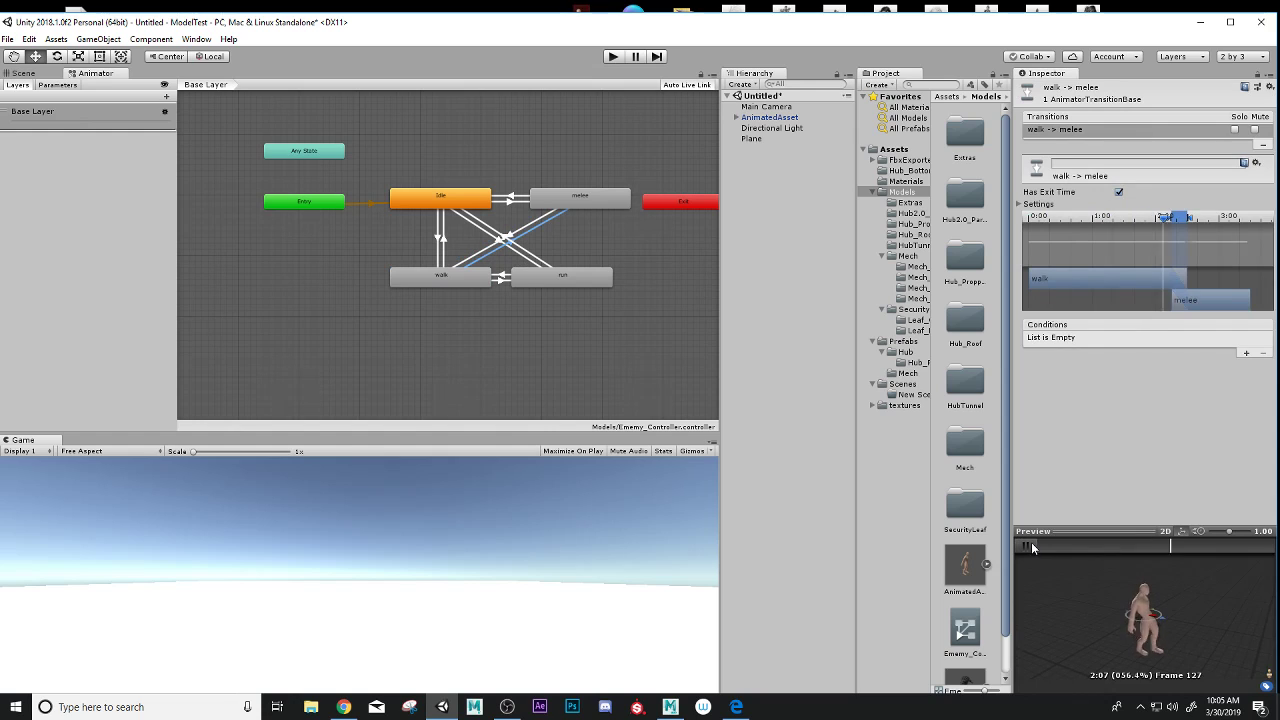
pyautogui.click(1031, 545)
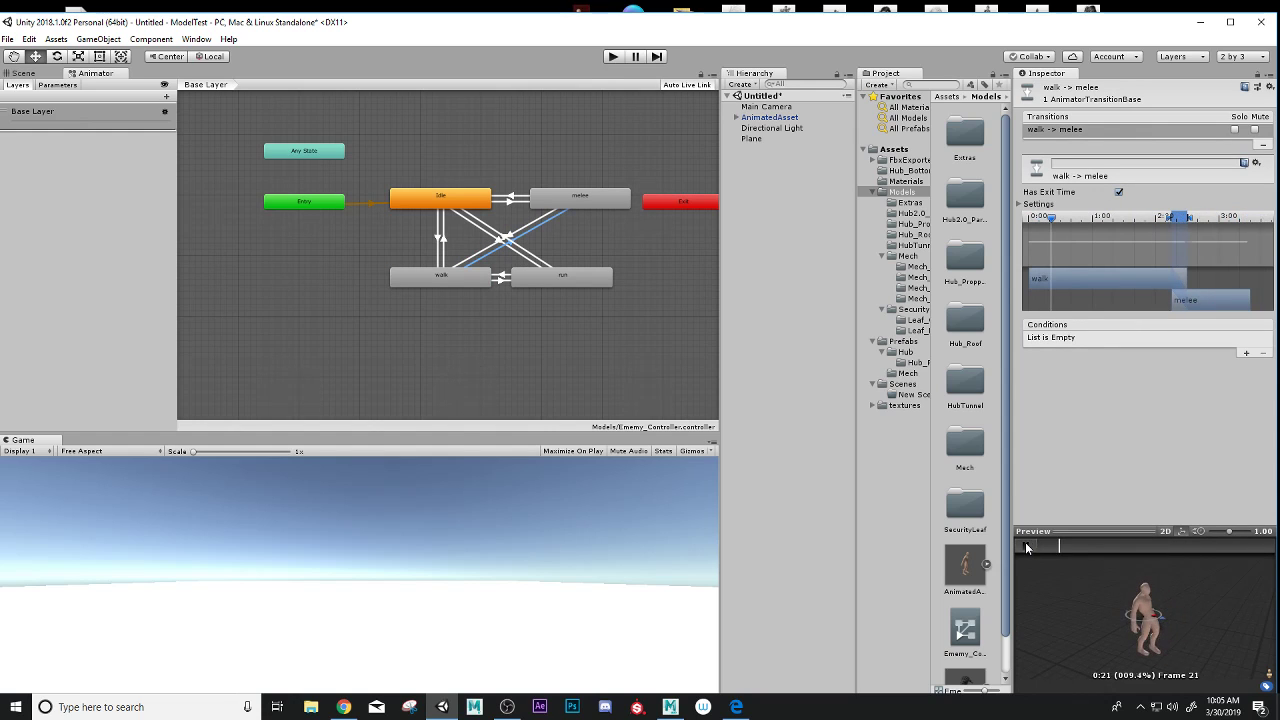
pyautogui.click(487, 255)
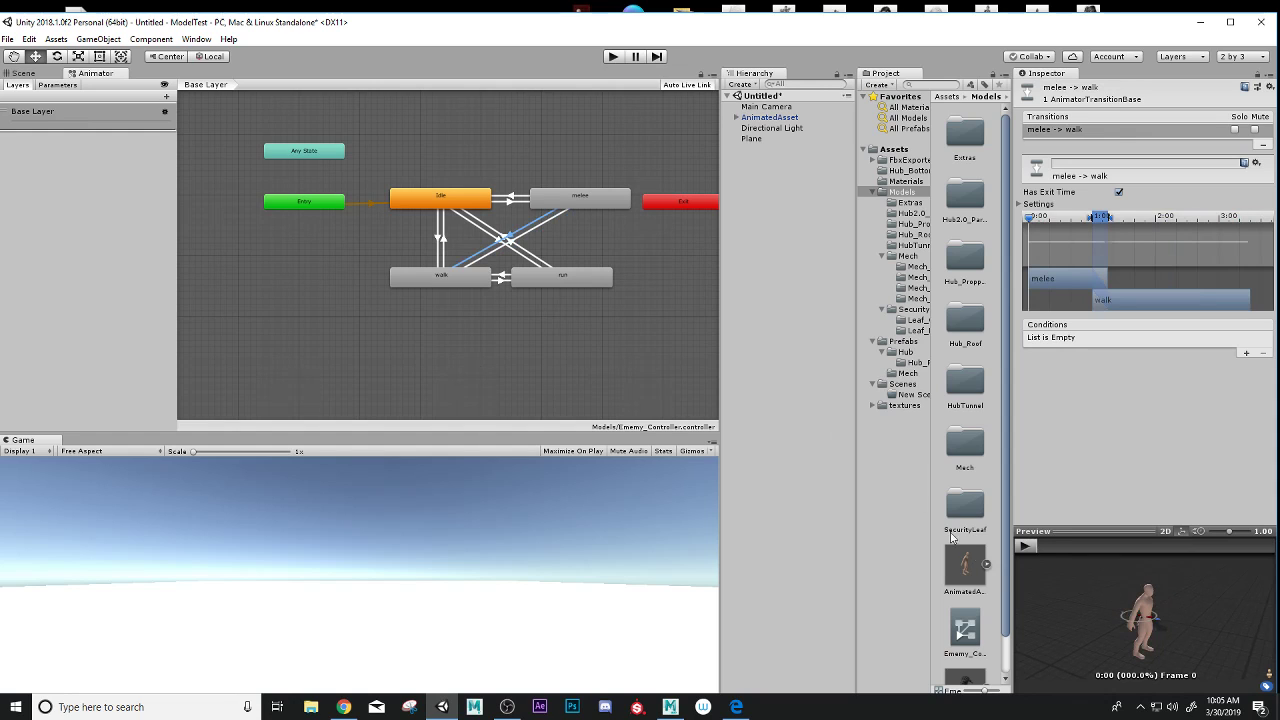
pyautogui.click(1029, 546)
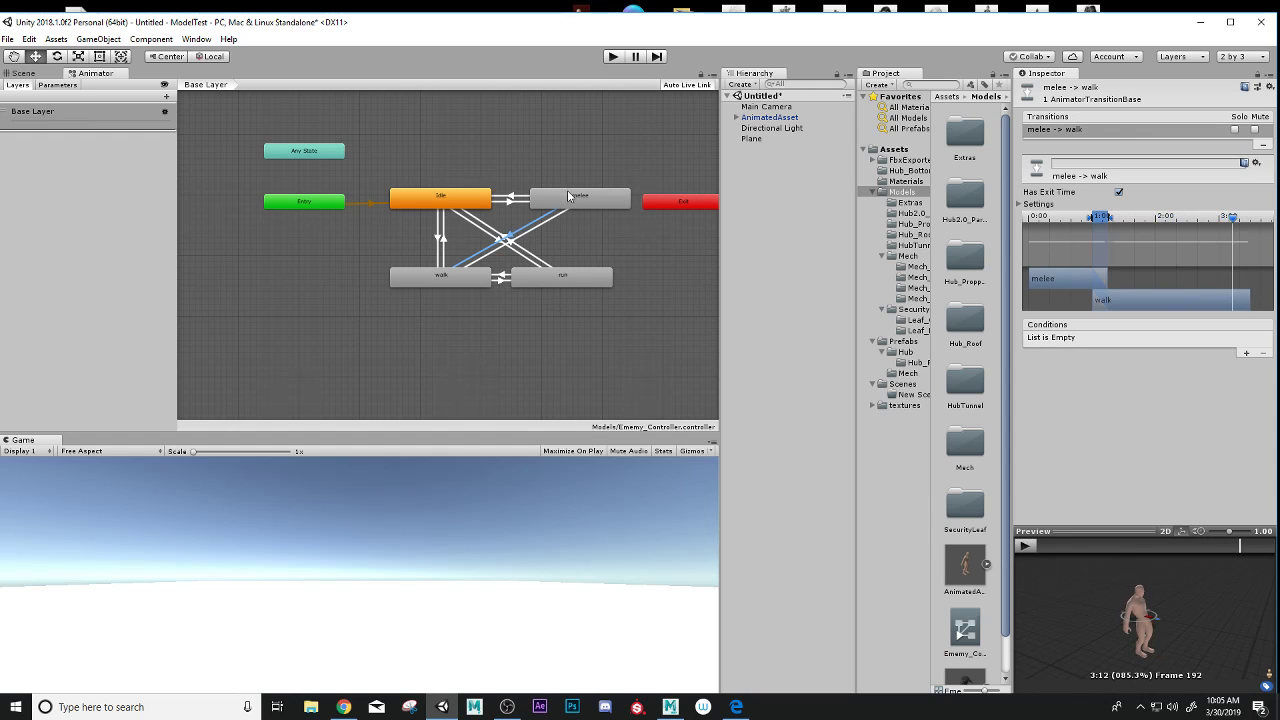
# Create transitions in both directions between the melee and run states.
pyautogui.rightClick(598, 201)
pyautogui.click(614, 207)
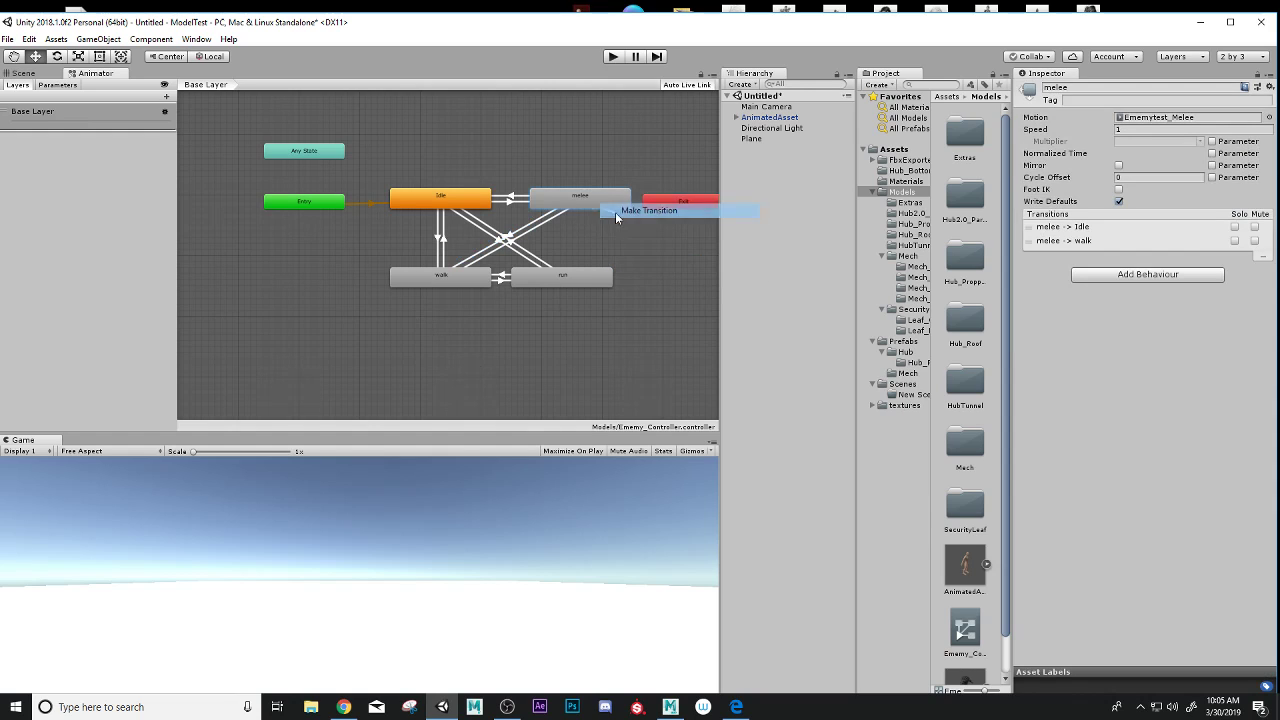
pyautogui.click(568, 279)
pyautogui.rightClick(593, 200)
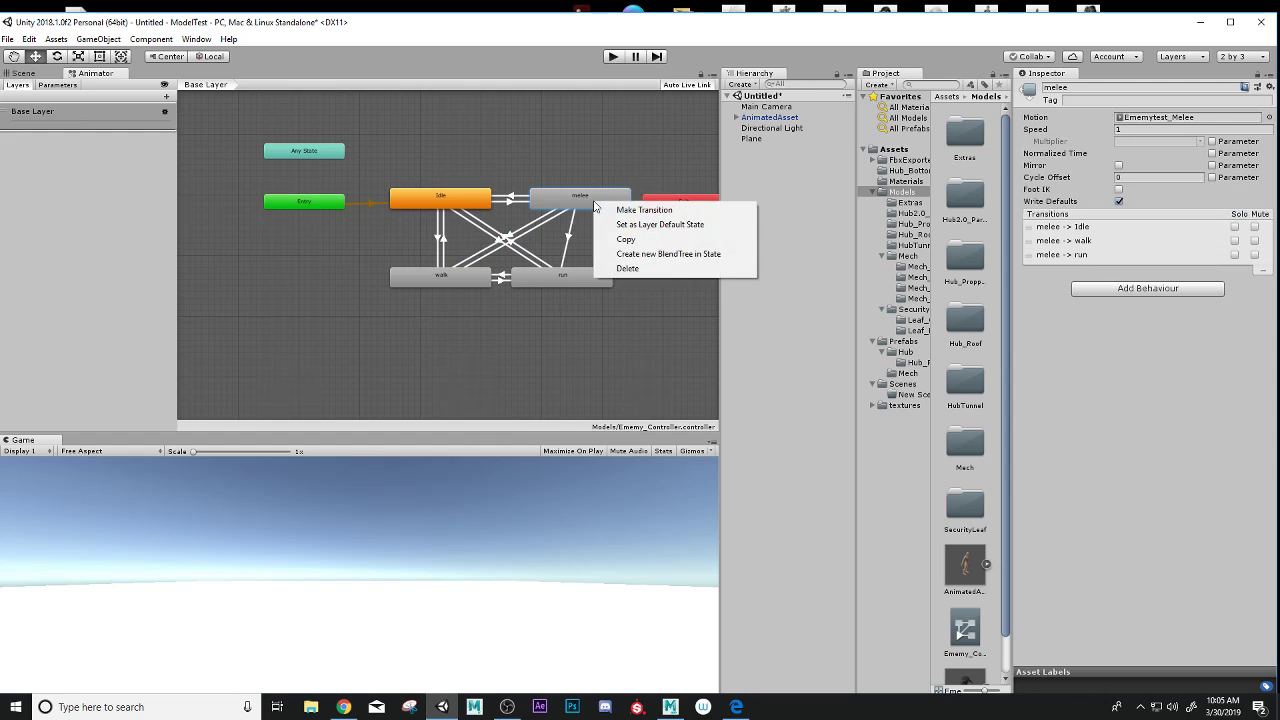
pyautogui.rightClick(572, 284)
pyautogui.click(609, 295)
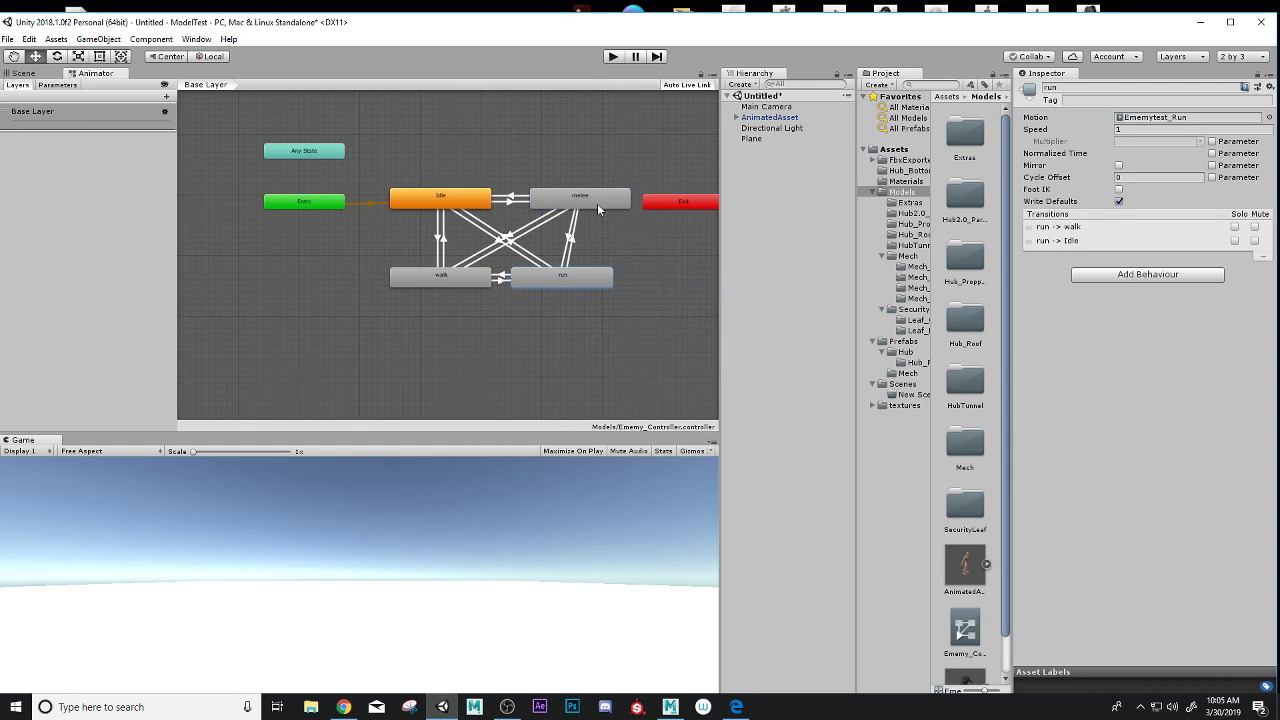
pyautogui.click(597, 201)
pyautogui.rightClick(588, 284)
pyautogui.click(612, 288)
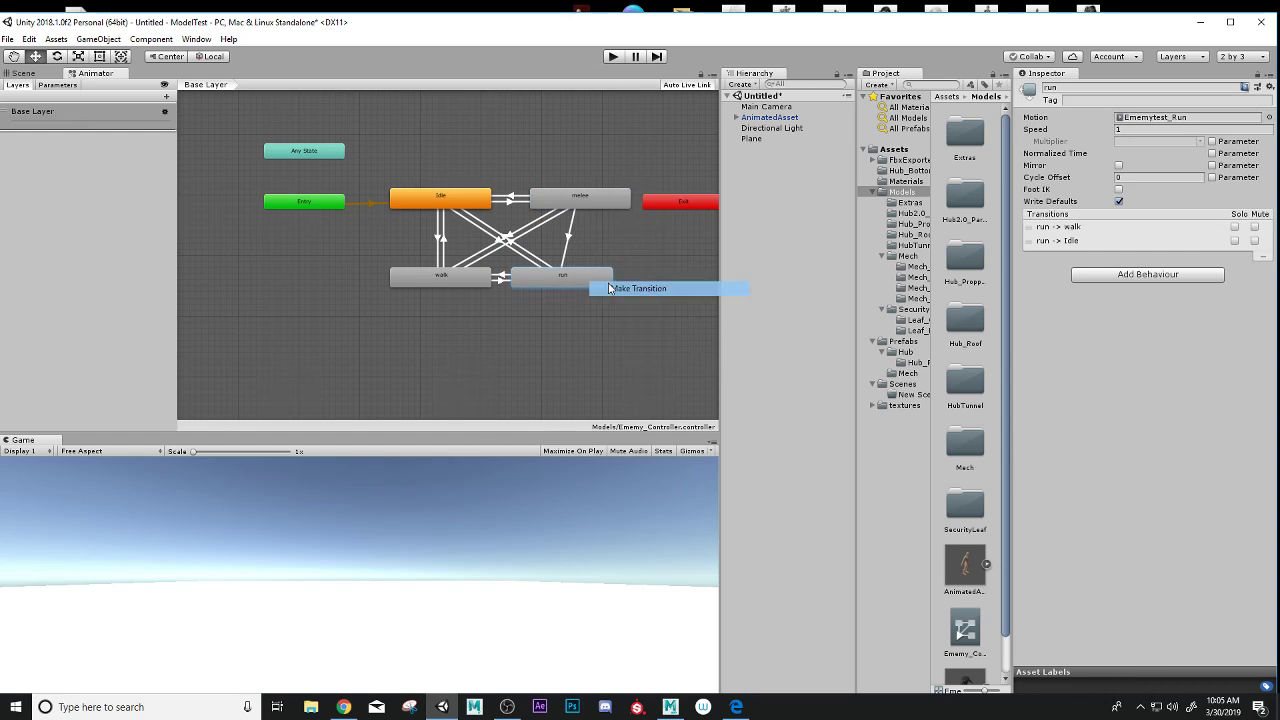
pyautogui.click(588, 200)
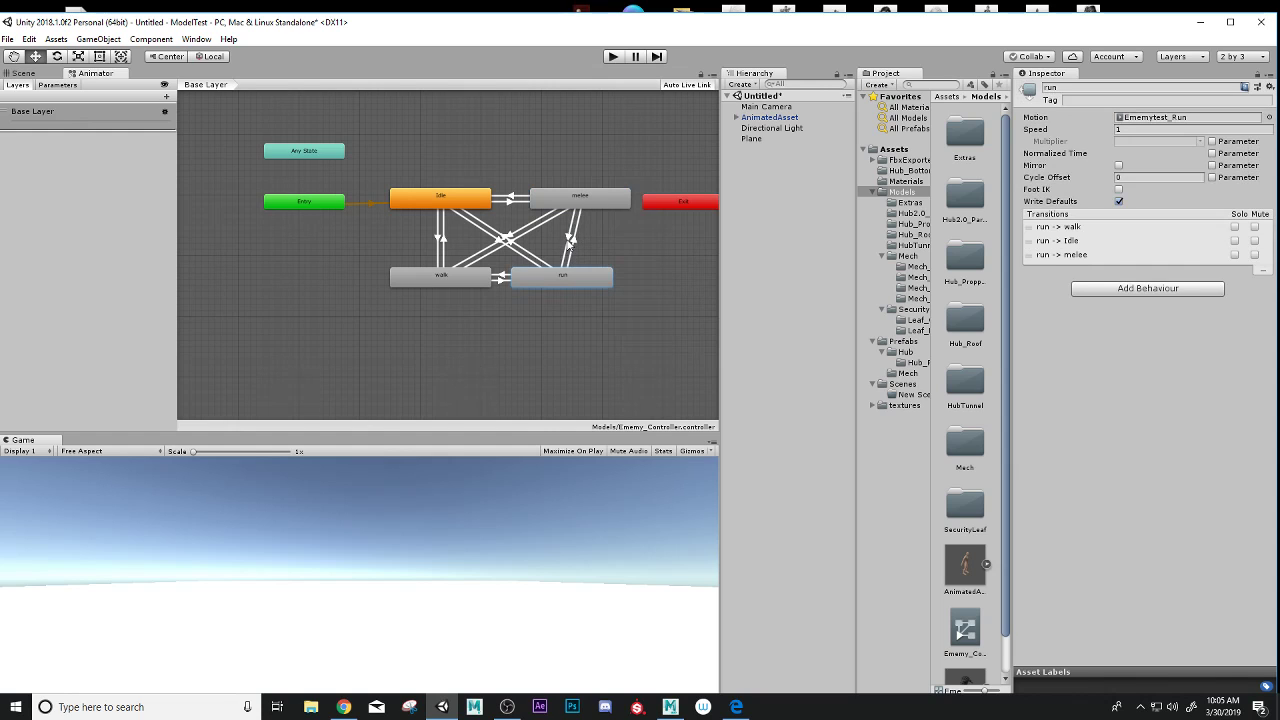
# Preview the melee to run transition and the run to melee transition to check how both blends play.
pyautogui.click(569, 243)
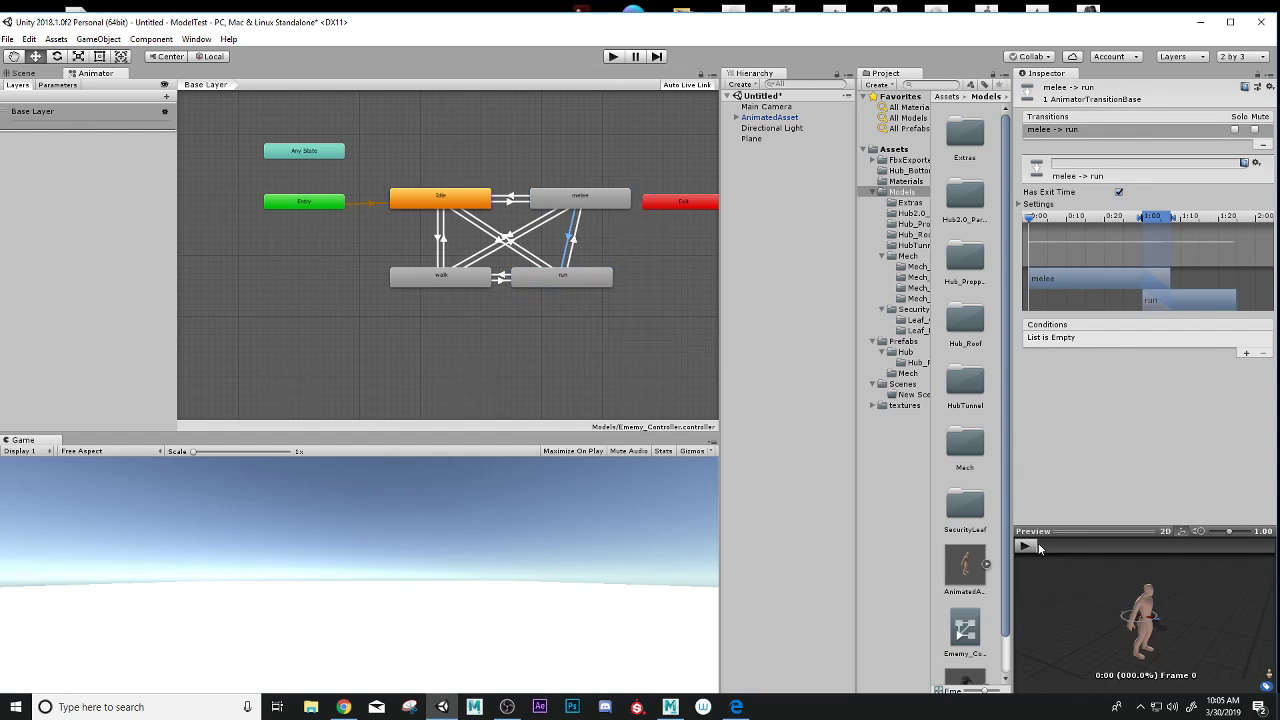
pyautogui.click(1027, 545)
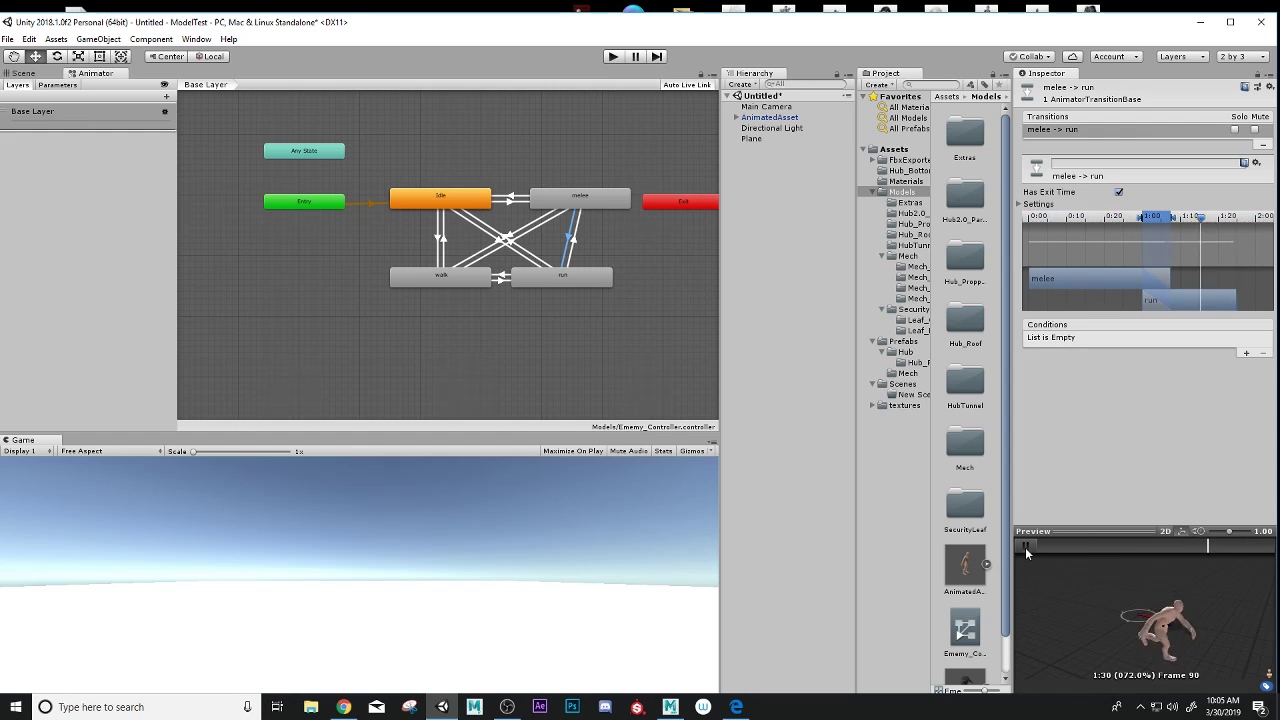
pyautogui.click(1025, 547)
pyautogui.click(1025, 547)
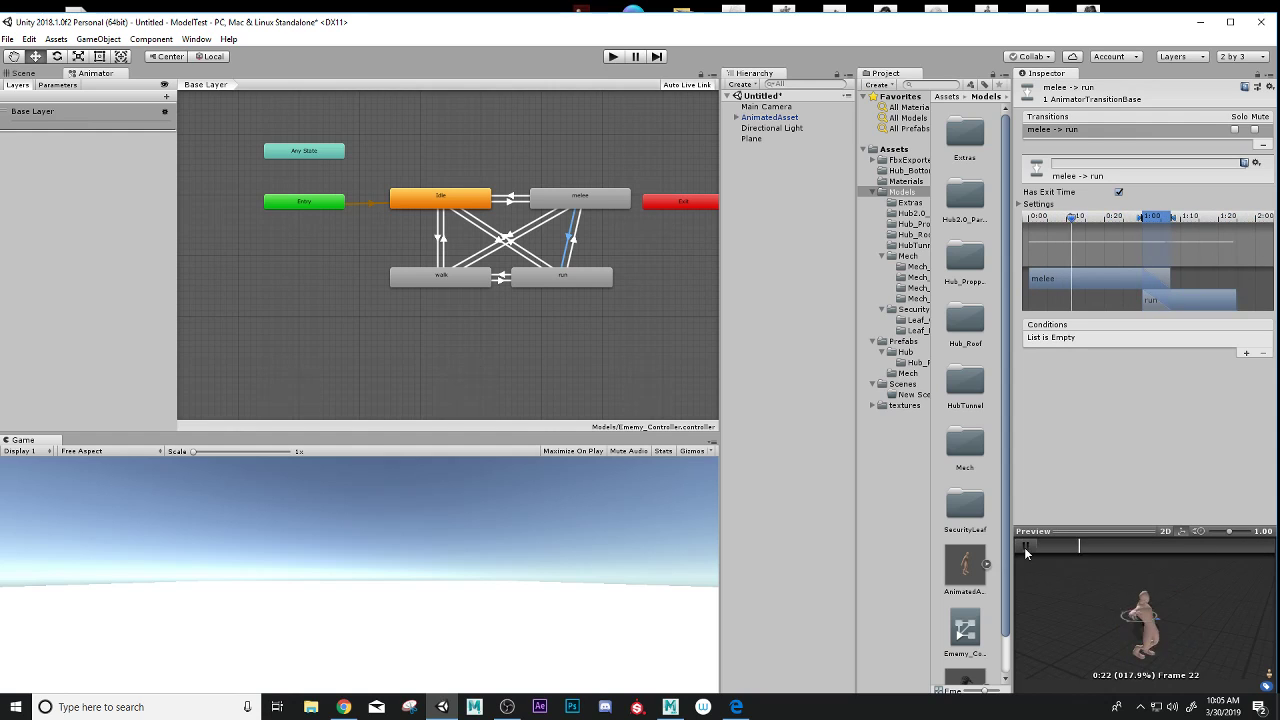
pyautogui.click(1025, 547)
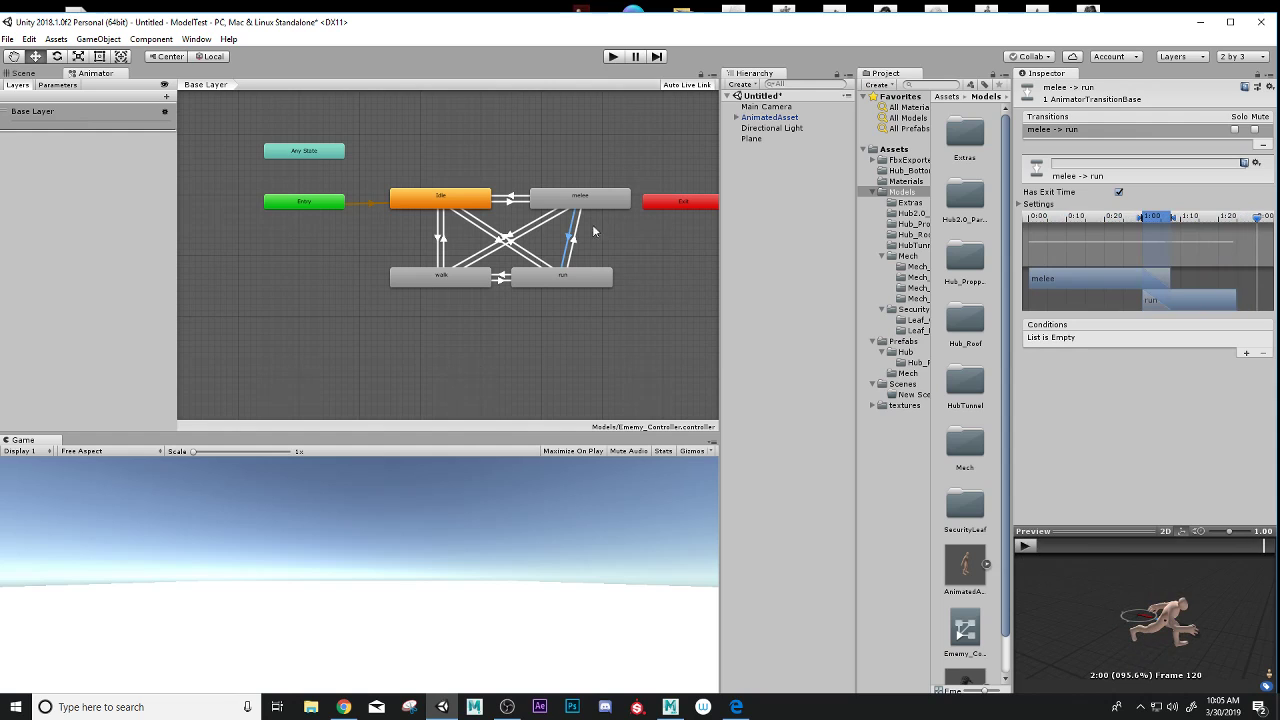
pyautogui.click(574, 243)
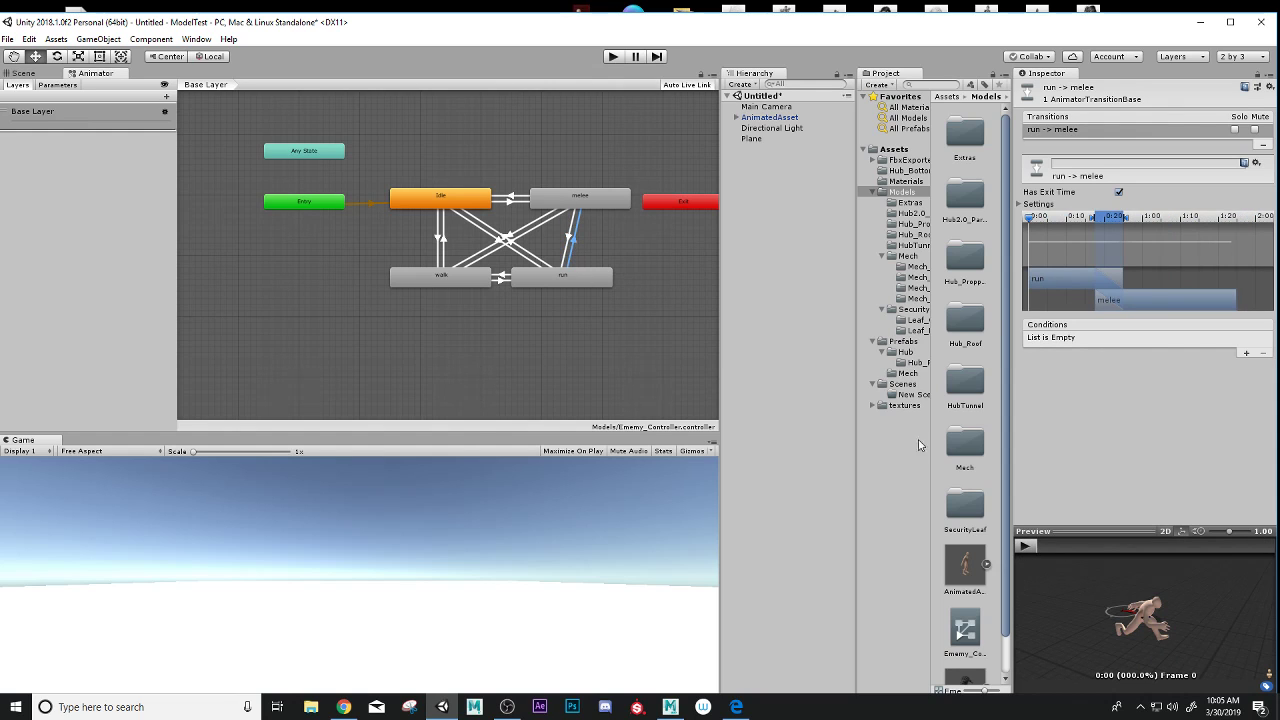
pyautogui.click(1025, 544)
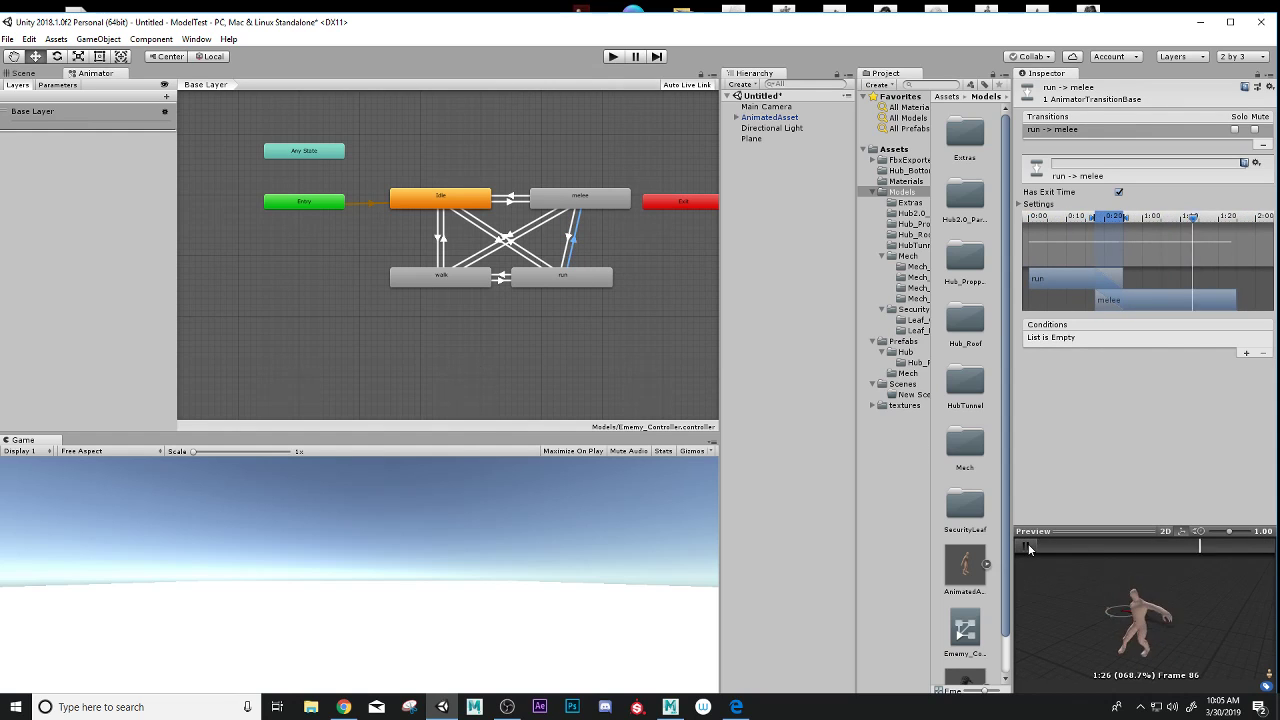
pyautogui.click(1025, 547)
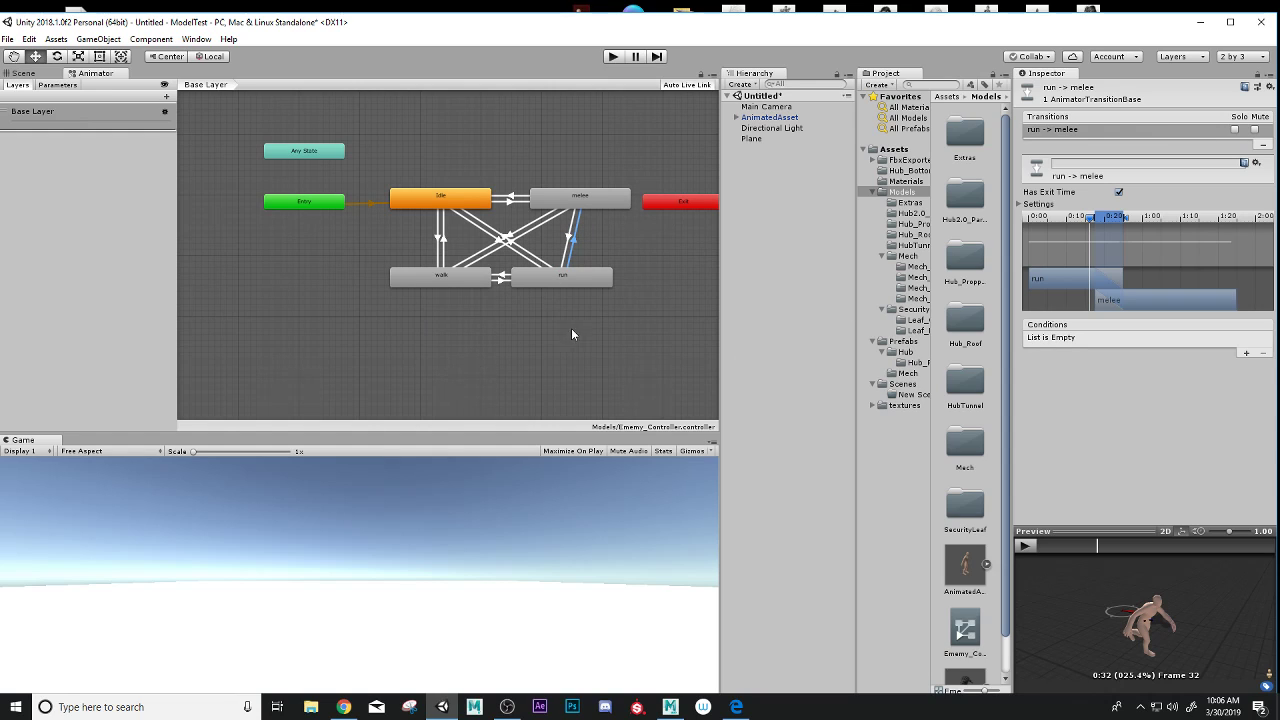
# Create an empty state below the walk state and set its motion to Ememytest_jumpattack.
pyautogui.rightClick(446, 334)
pyautogui.moveTo(475, 342)
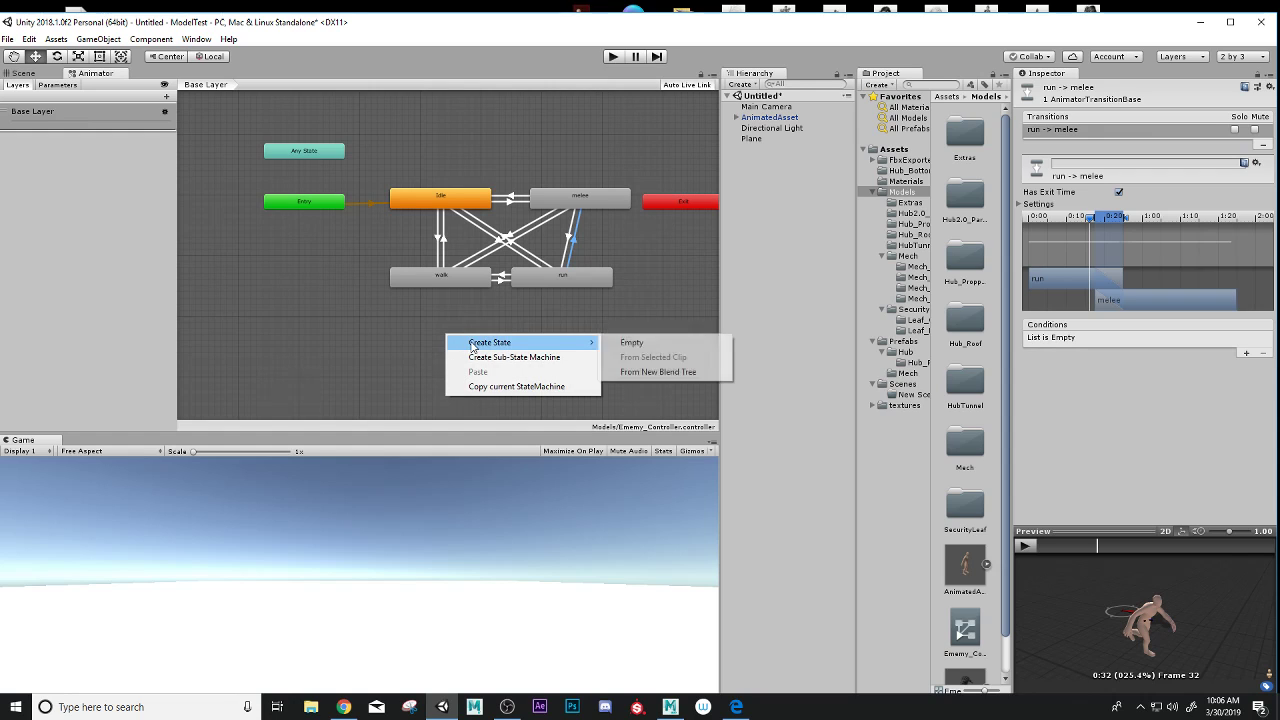
pyautogui.click(628, 343)
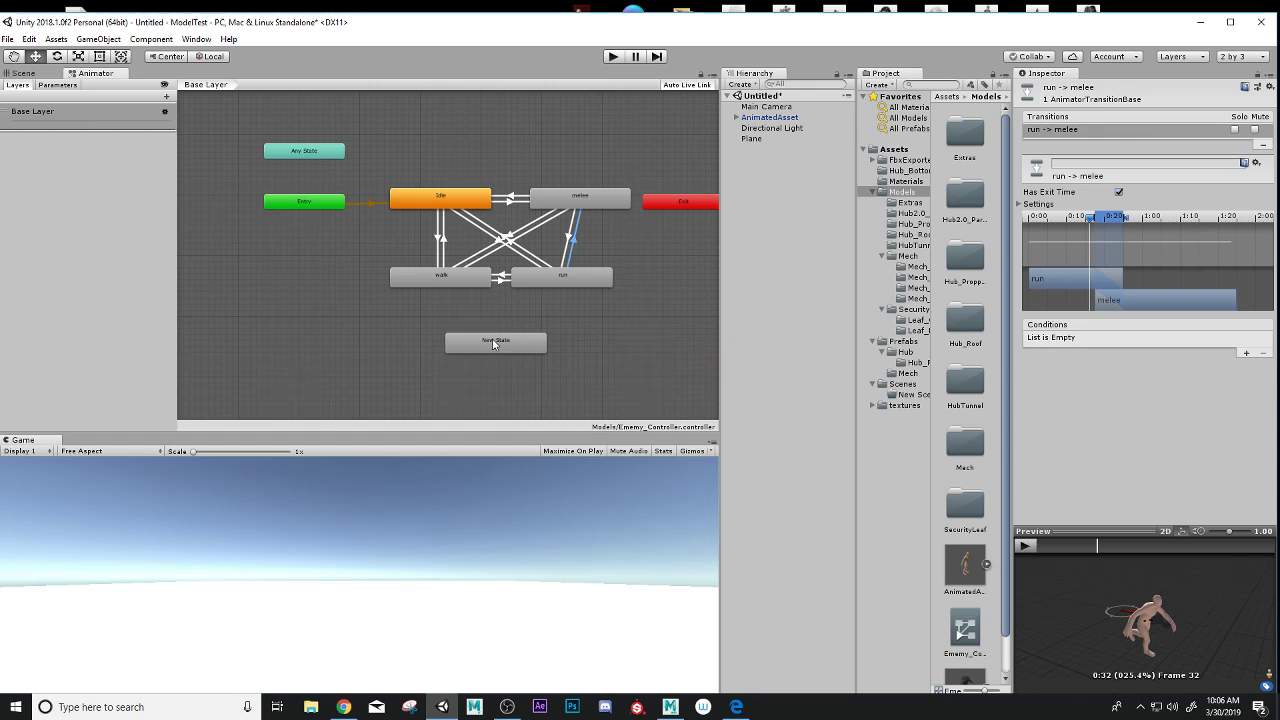
pyautogui.click(442, 338)
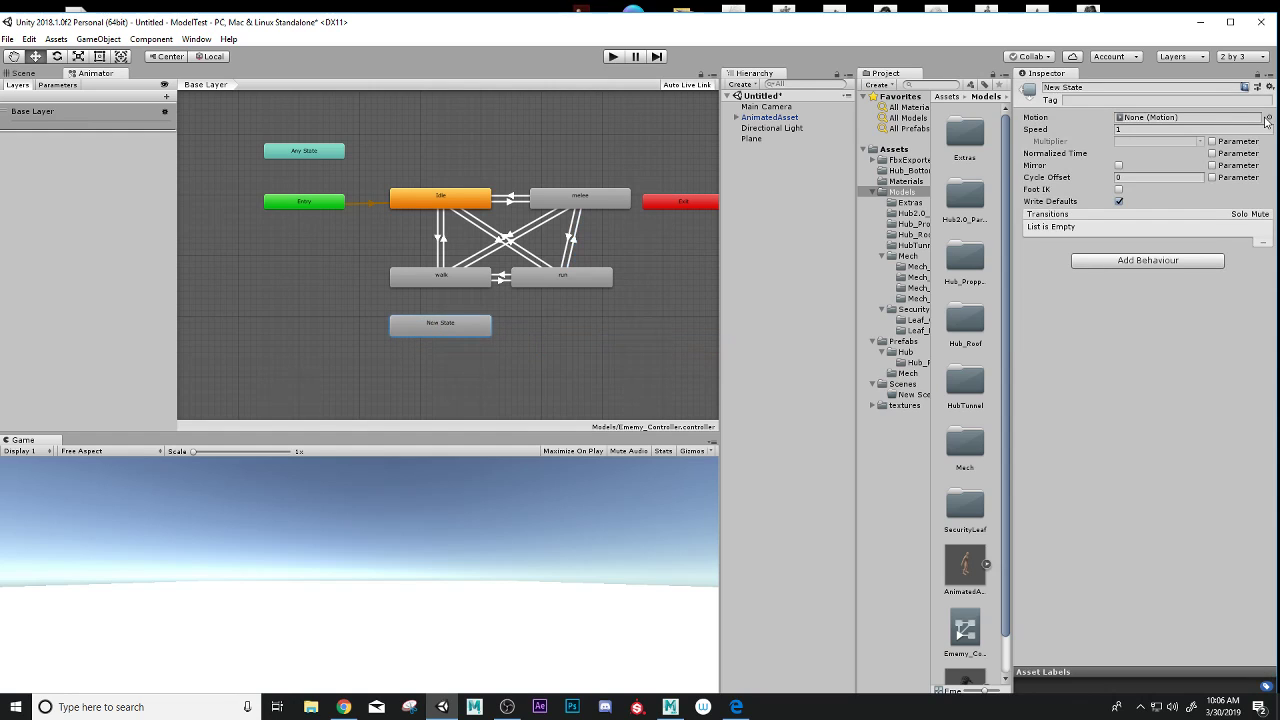
pyautogui.click(1270, 118)
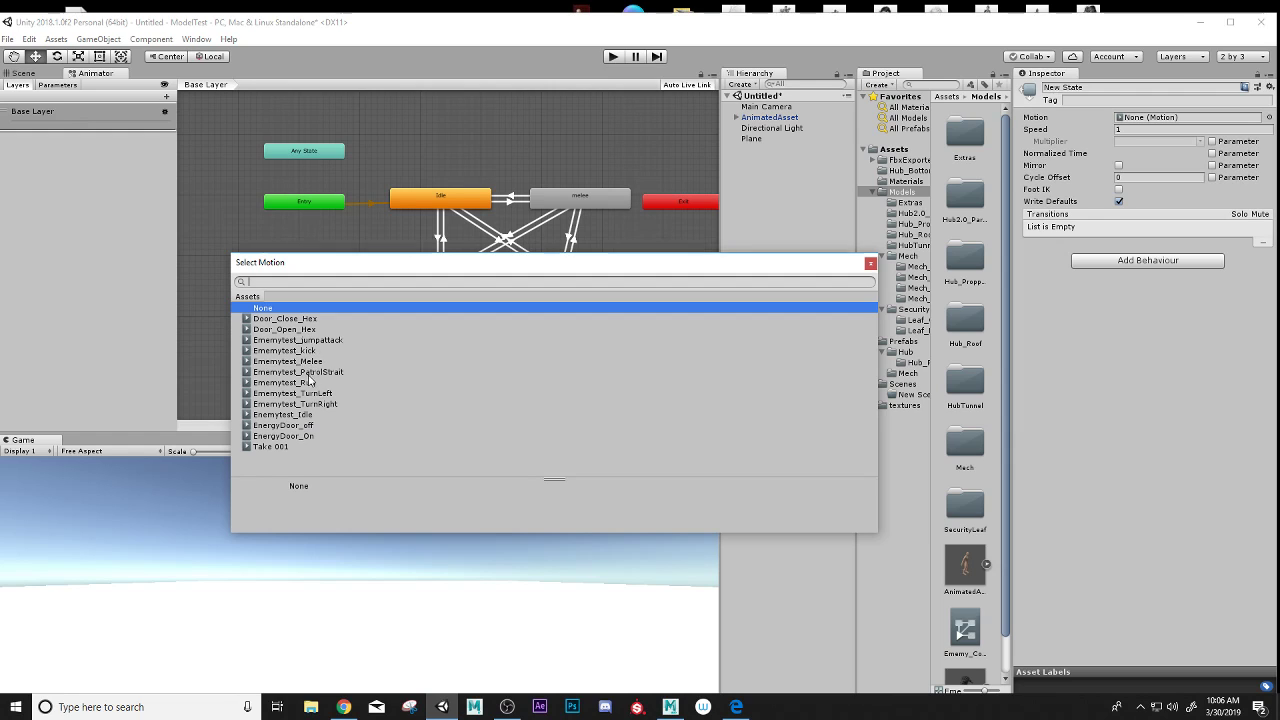
pyautogui.click(325, 342)
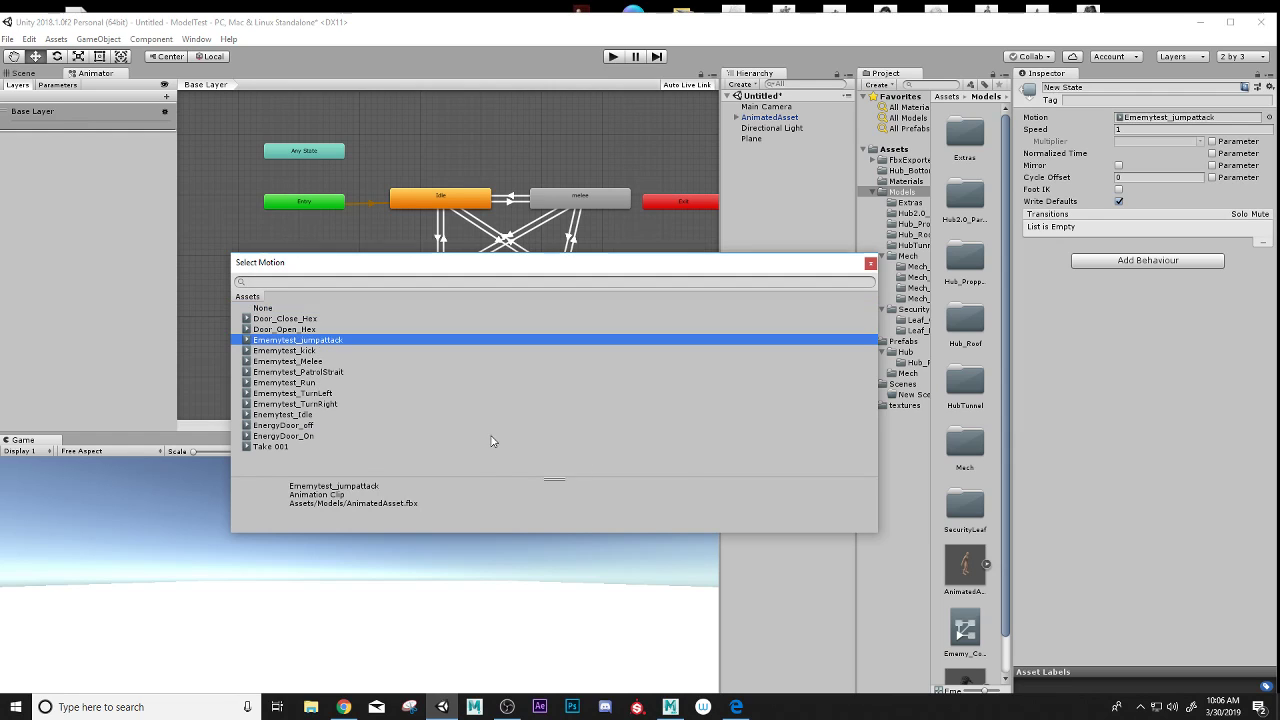
pyautogui.click(870, 263)
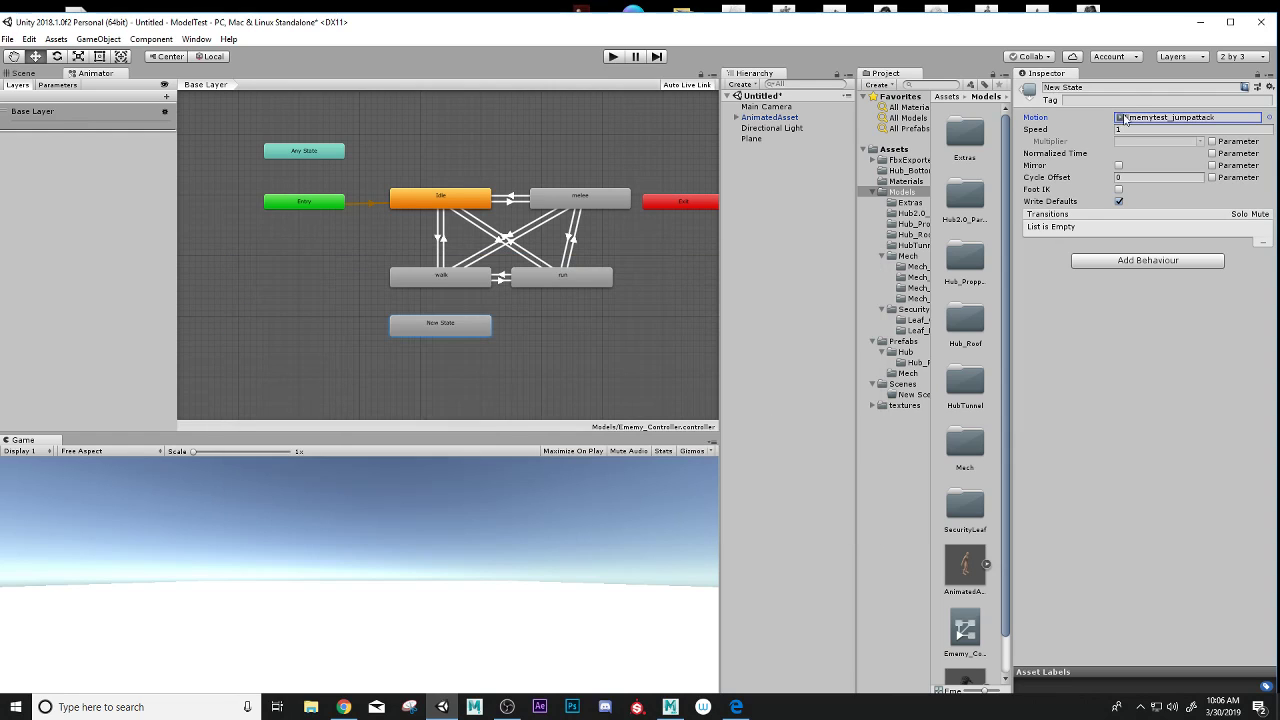
# Rename the new state Jump_Attack and place it centred below the walk and run states.
pyautogui.click(1086, 86)
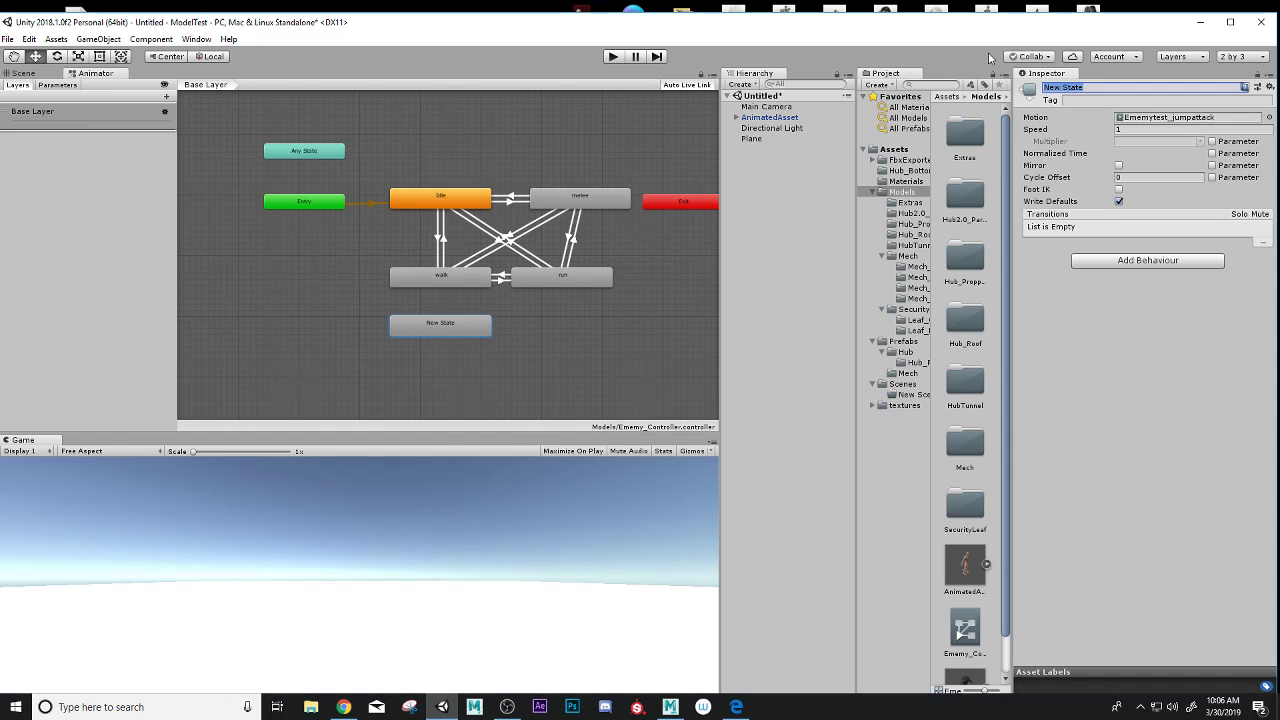
pyautogui.write('Jump_Attack')
pyautogui.moveTo(409, 326); pyautogui.dragTo(464, 337)
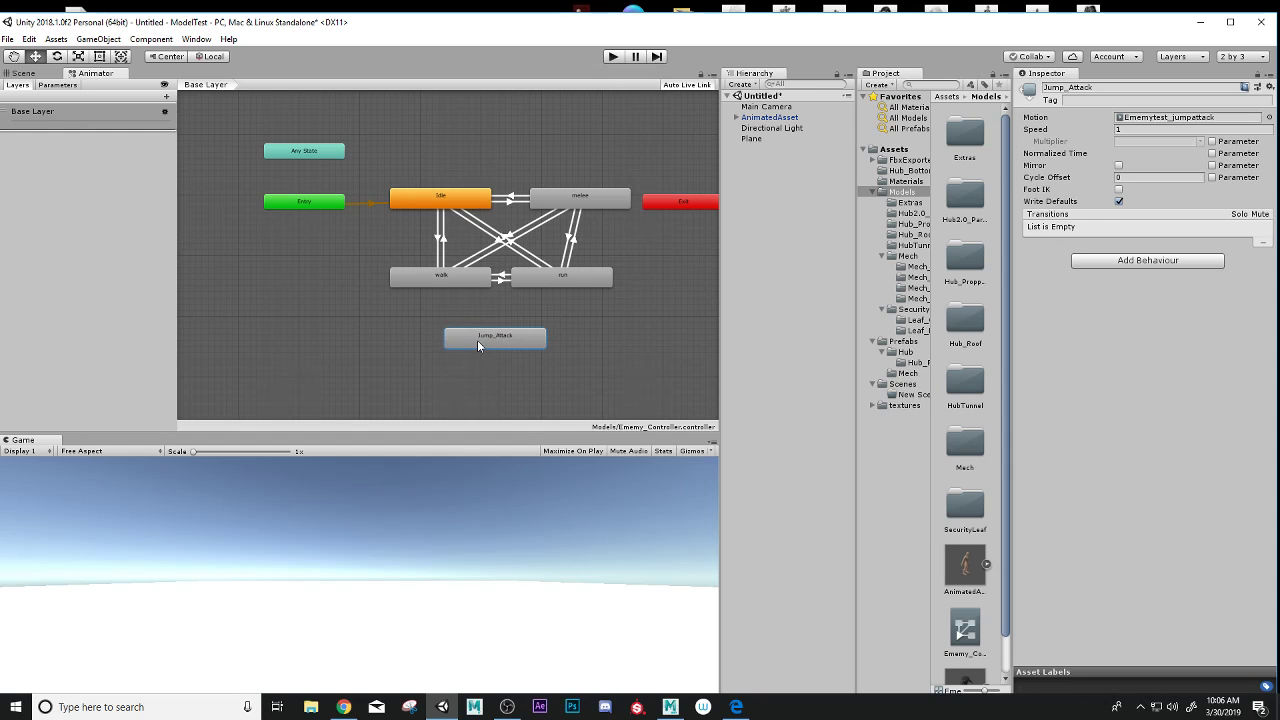
pyautogui.moveTo(465, 338)
pyautogui.mouseDown()
pyautogui.moveTo(529, 313)
pyautogui.moveTo(456, 343)
pyautogui.mouseUp()
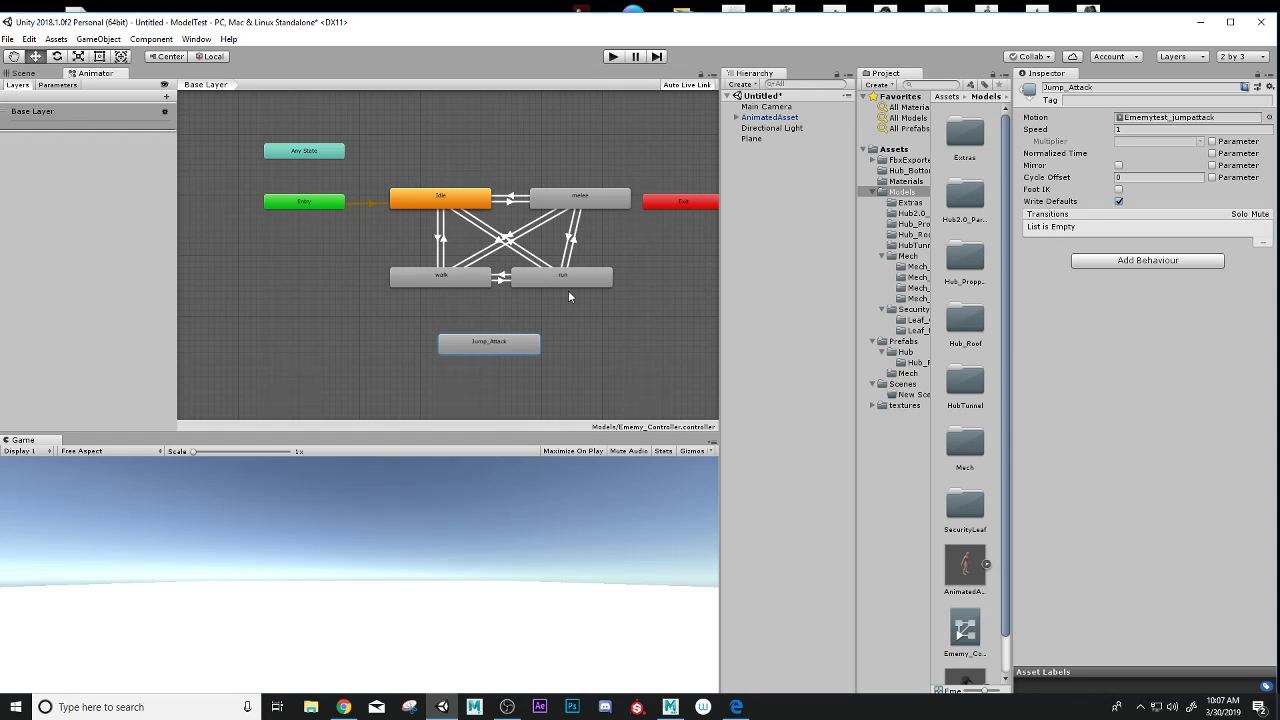
# Create transitions in both directions between the walk and Jump_Attack states.
pyautogui.click(440, 280)
pyautogui.rightClick(442, 282)
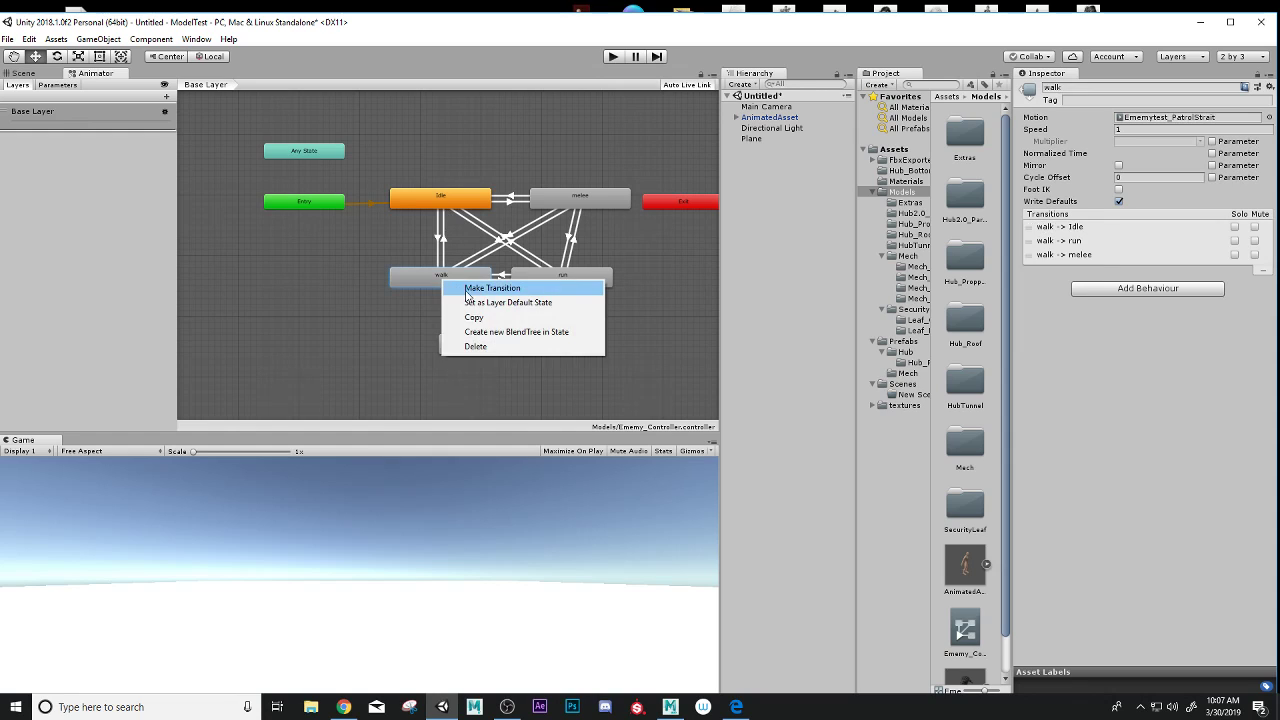
pyautogui.click(480, 287)
pyautogui.click(471, 348)
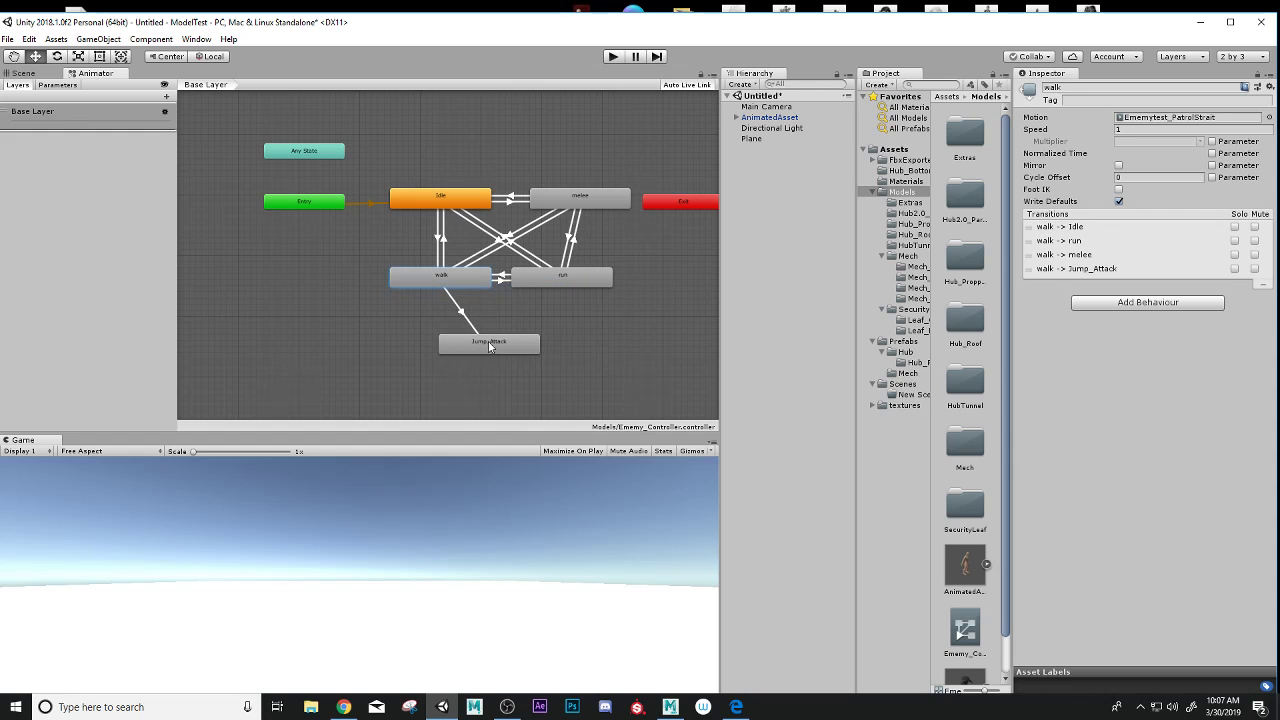
pyautogui.click(488, 342)
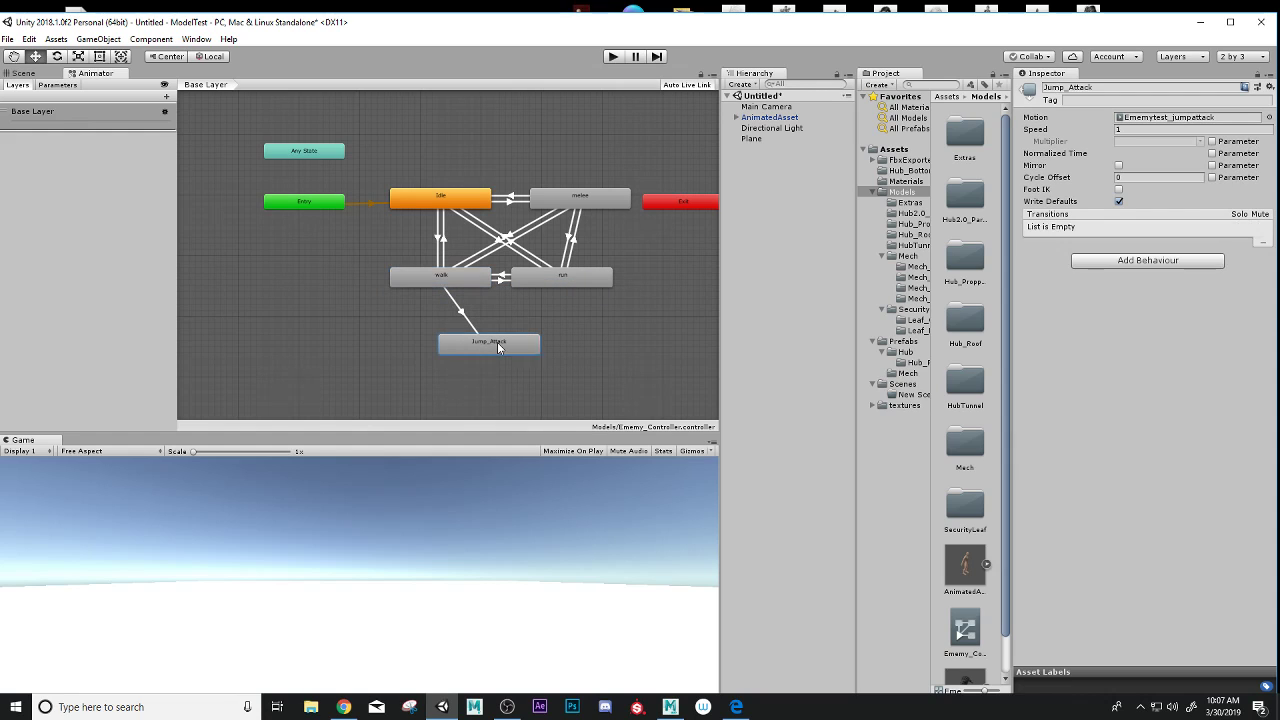
pyautogui.rightClick(497, 342)
pyautogui.click(535, 347)
pyautogui.click(461, 274)
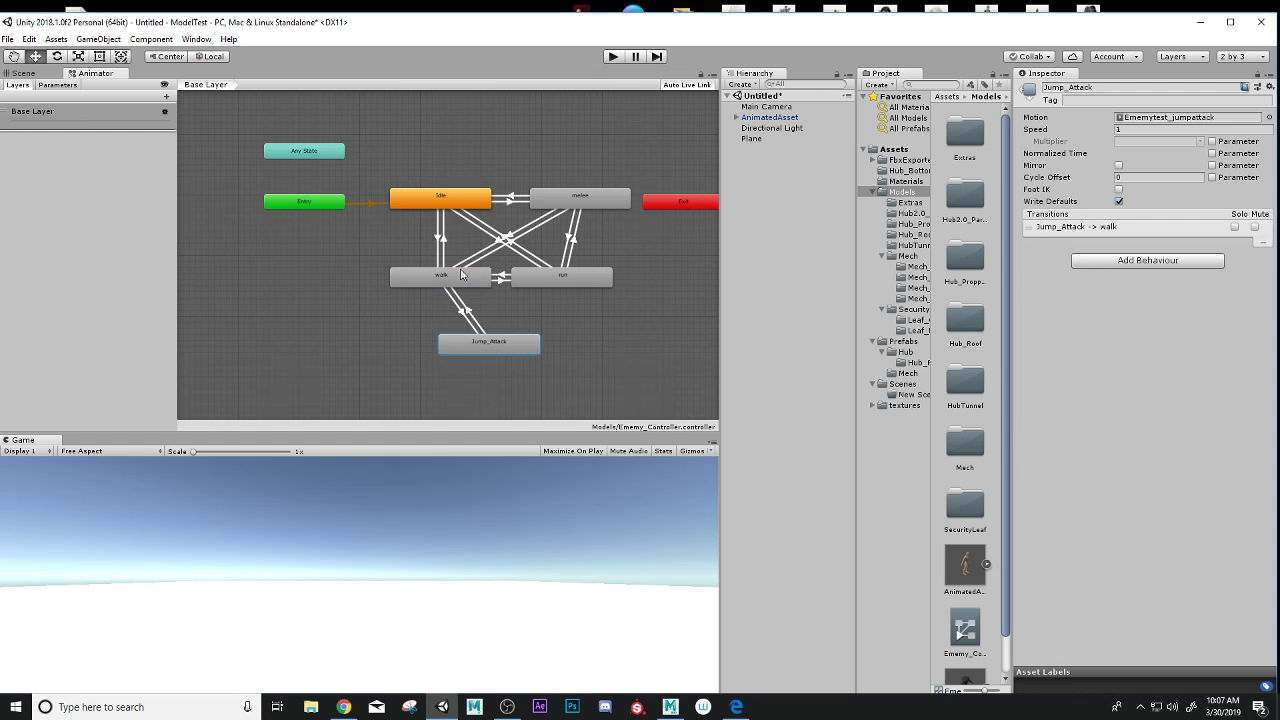
# Create transitions in both directions between the run and Jump_Attack states.
pyautogui.click(563, 282)
pyautogui.rightClick(564, 281)
pyautogui.click(585, 282)
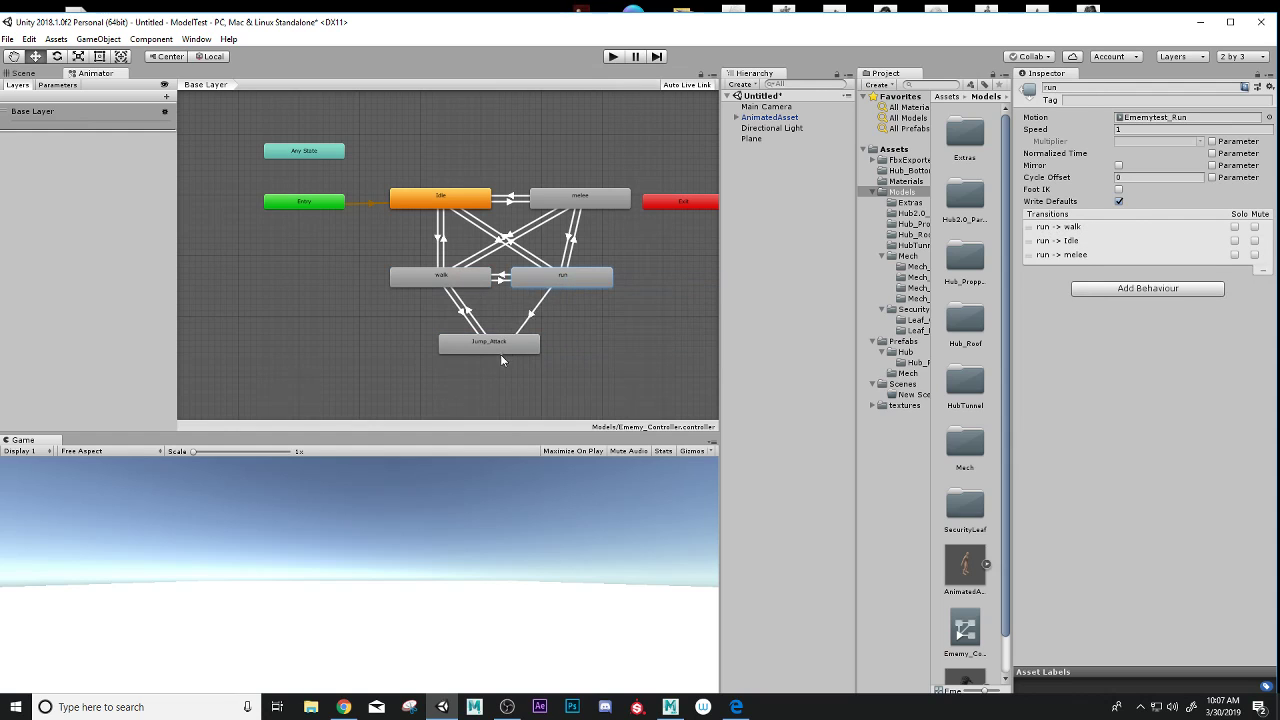
pyautogui.click(501, 355)
pyautogui.rightClick(545, 286)
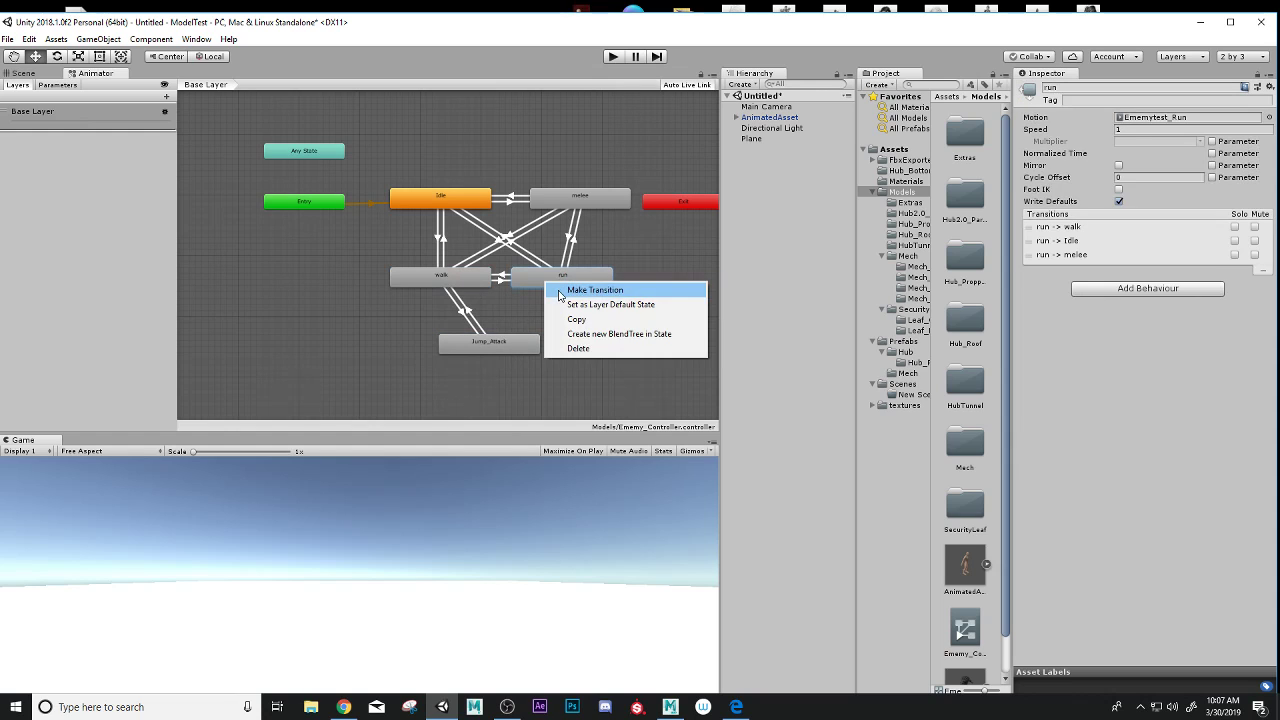
pyautogui.click(580, 289)
pyautogui.click(509, 345)
pyautogui.rightClick(509, 344)
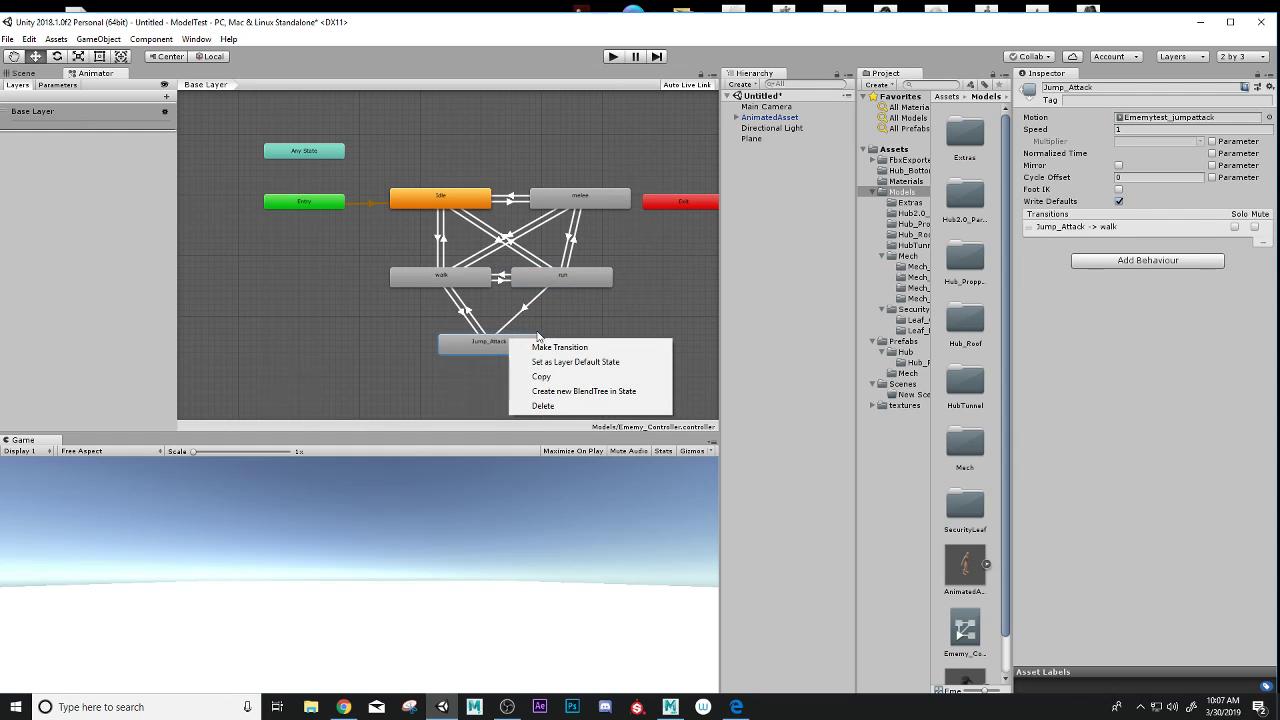
pyautogui.click(546, 348)
pyautogui.click(560, 277)
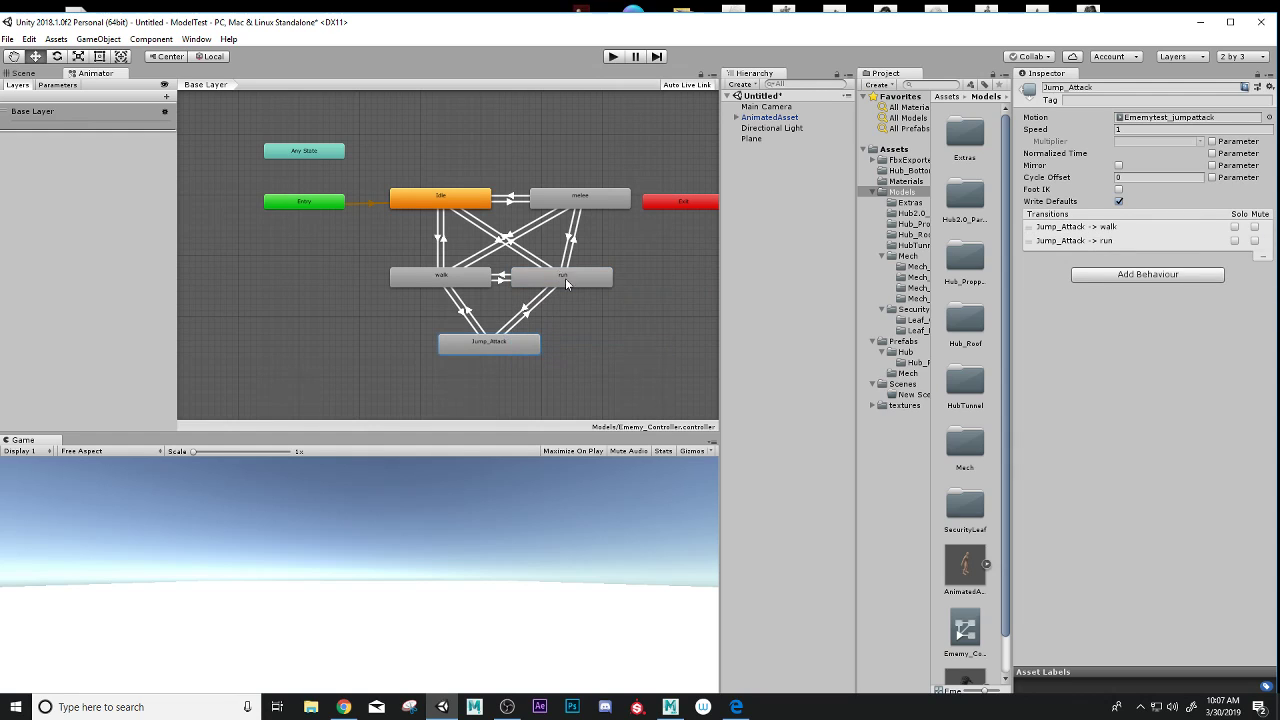
# Preview the walk to Jump_Attack and Jump_Attack to walk transitions to check their blends.
pyautogui.click(460, 316)
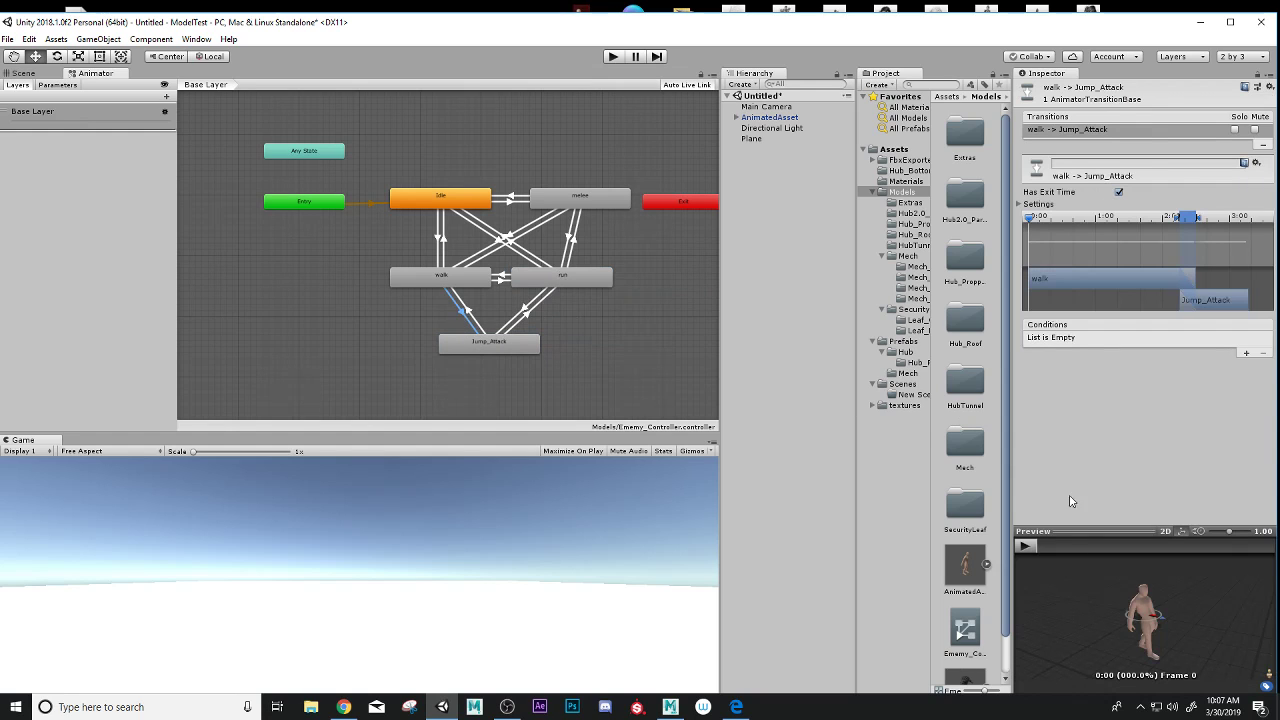
pyautogui.click(1027, 546)
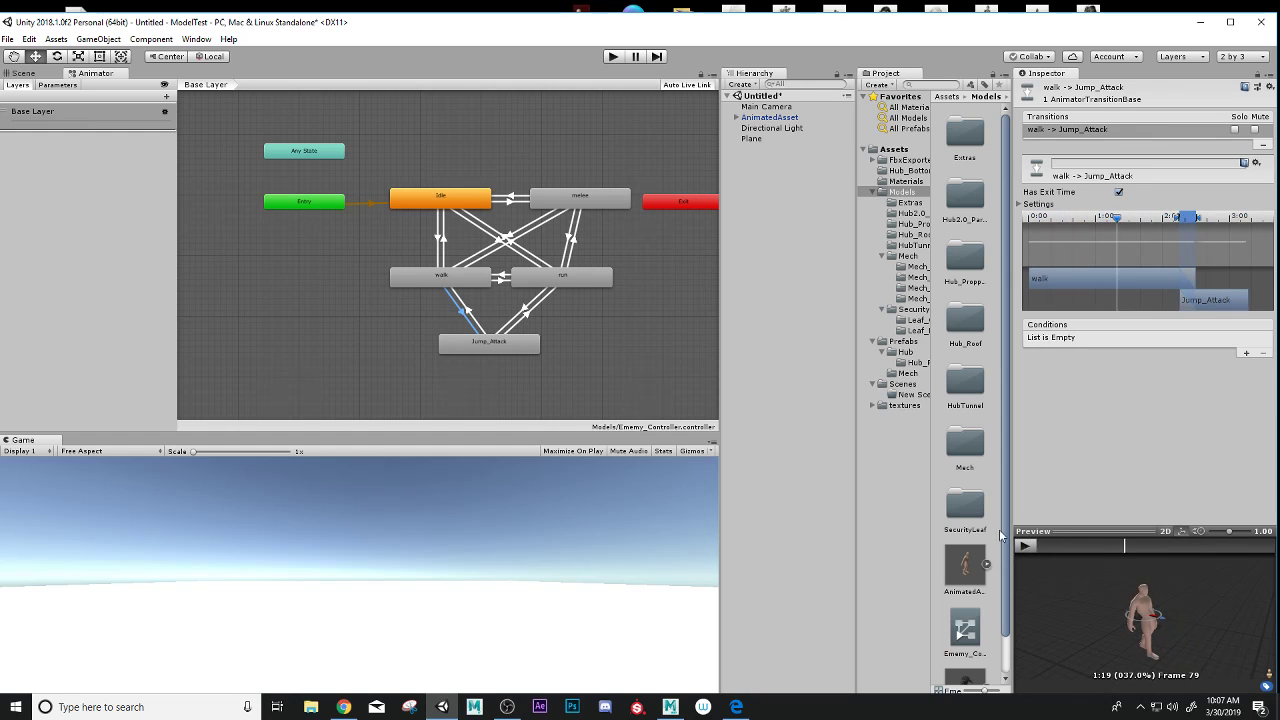
pyautogui.click(474, 317)
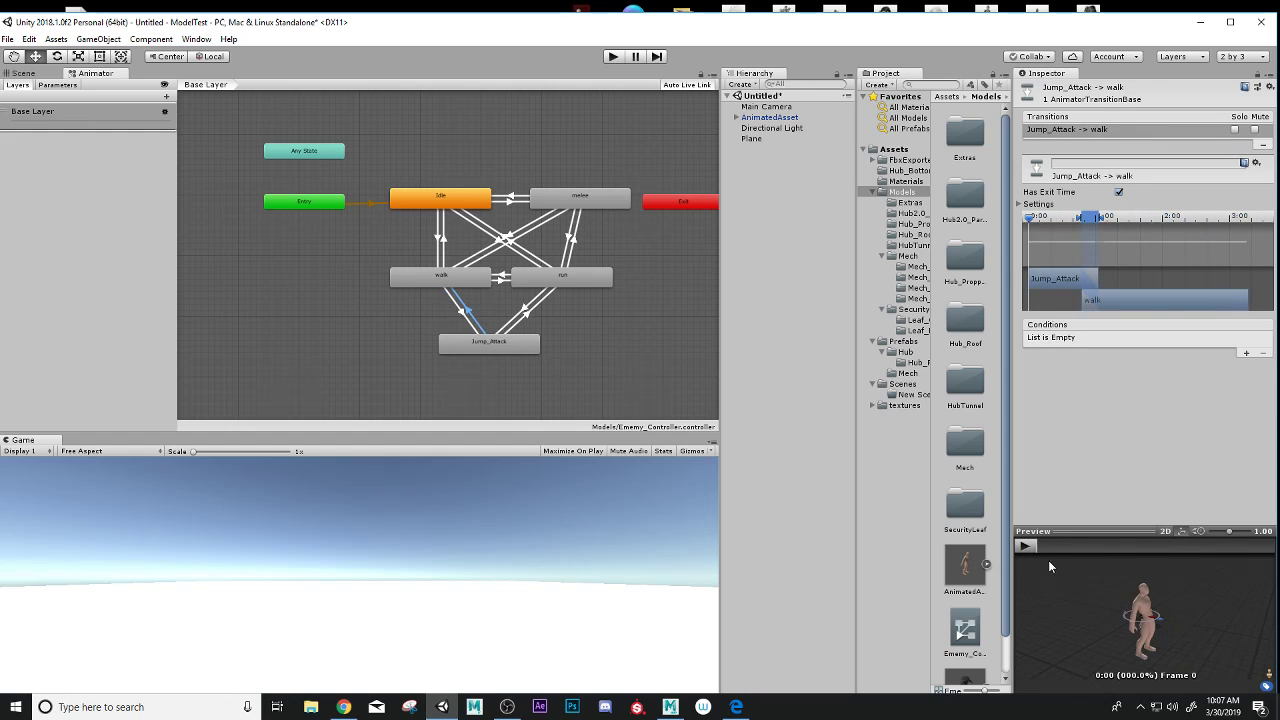
pyautogui.click(1027, 545)
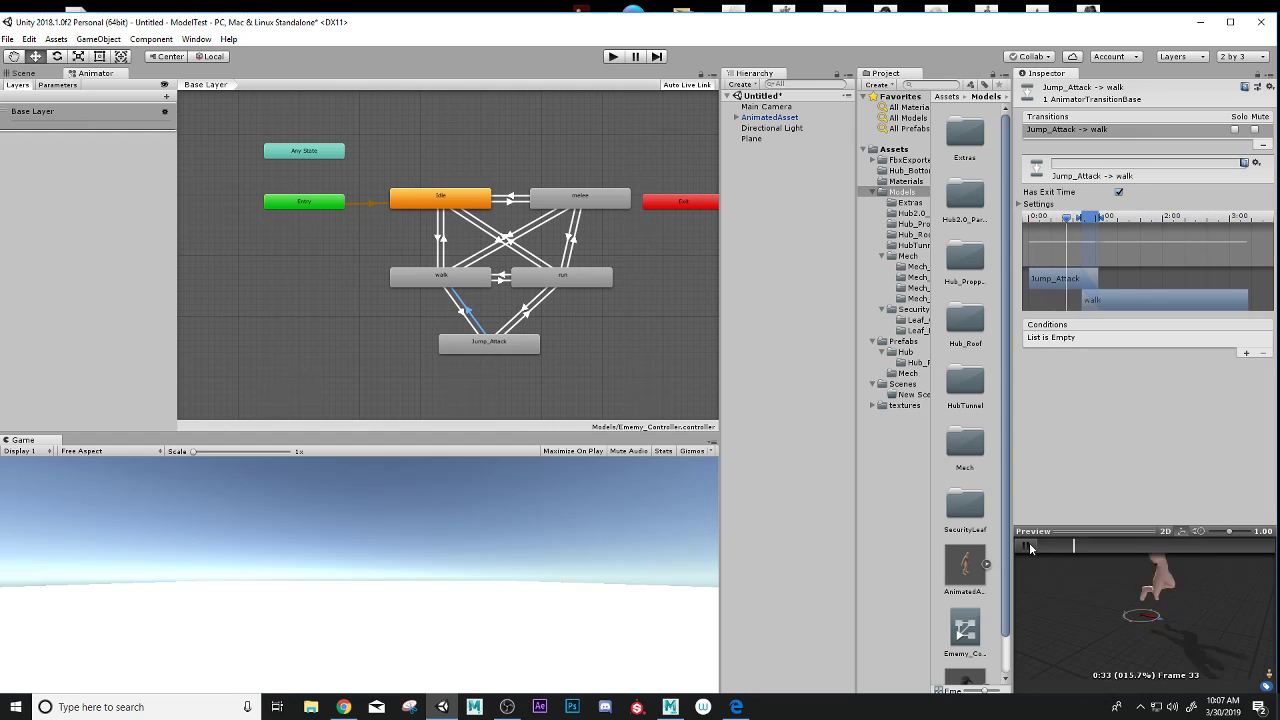
pyautogui.click(1029, 542)
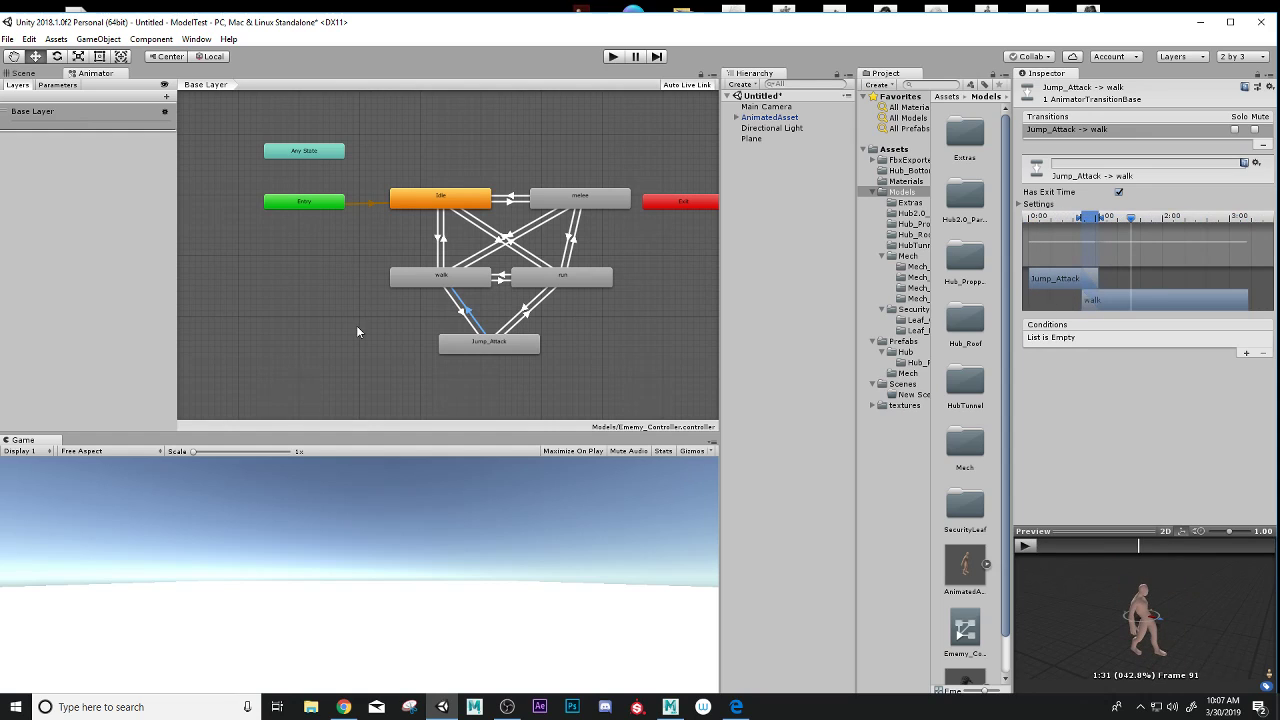
# Replace the Jump_Attack to walk transition with a transition from Jump_Attack to Idle.
pyautogui.click(472, 314)
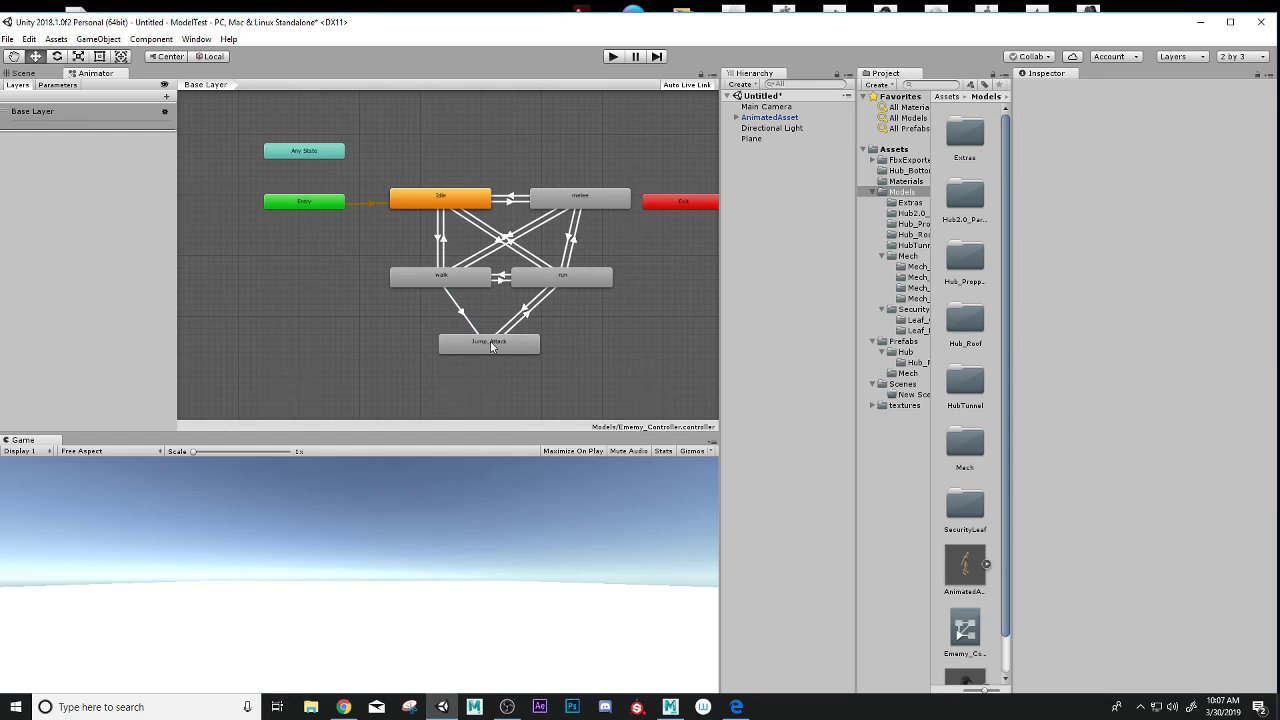
pyautogui.rightClick(490, 347)
pyautogui.click(527, 349)
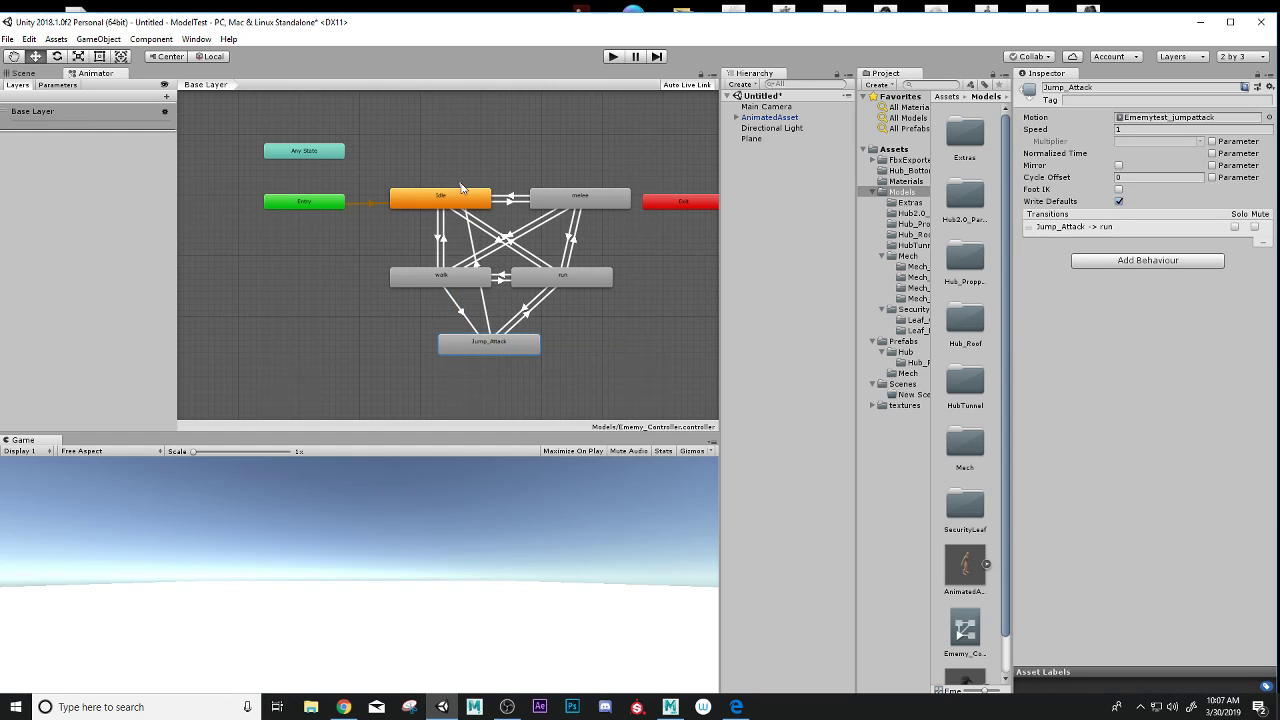
pyautogui.click(461, 187)
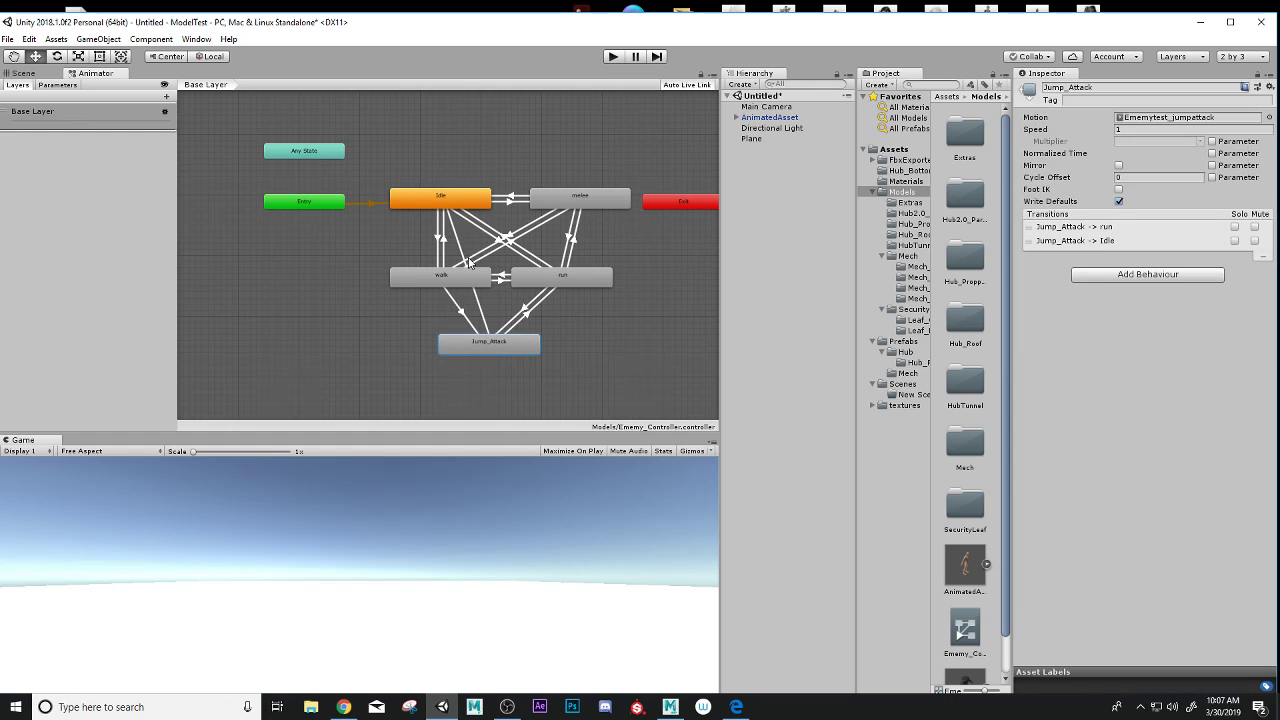
# Preview the Jump_Attack to Idle transition to check how the blend plays.
pyautogui.click(466, 275)
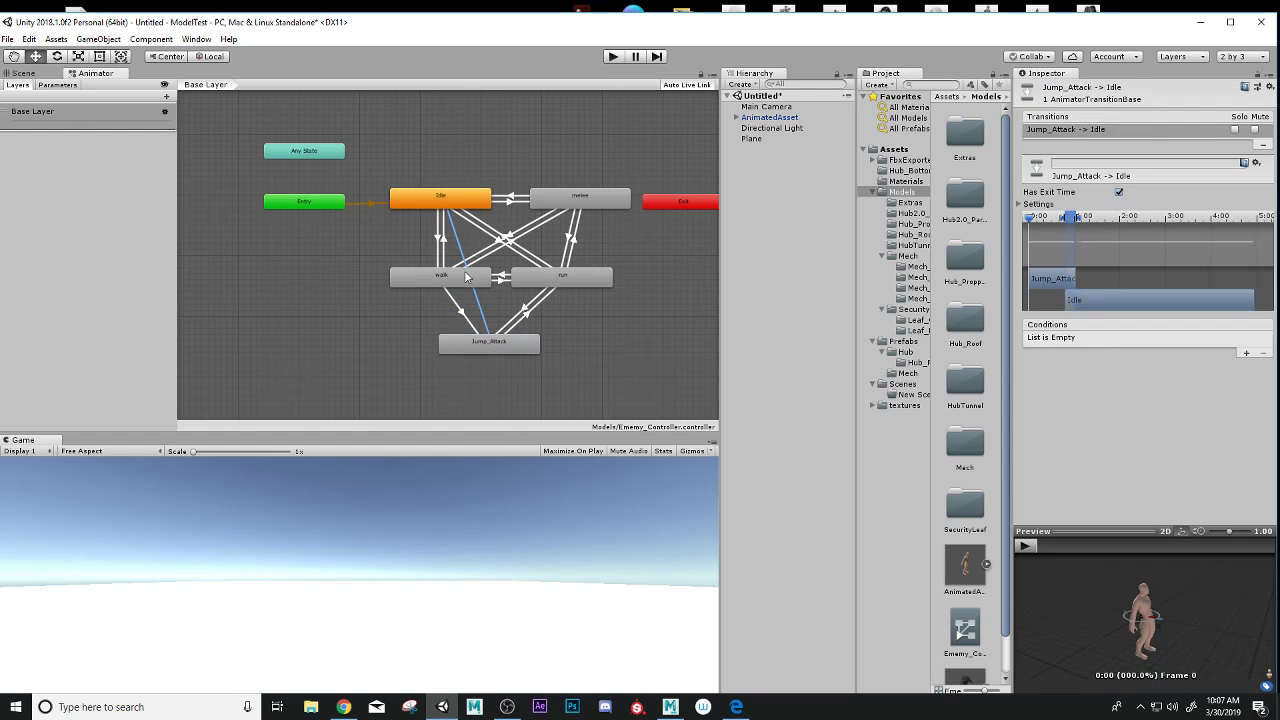
pyautogui.click(1030, 546)
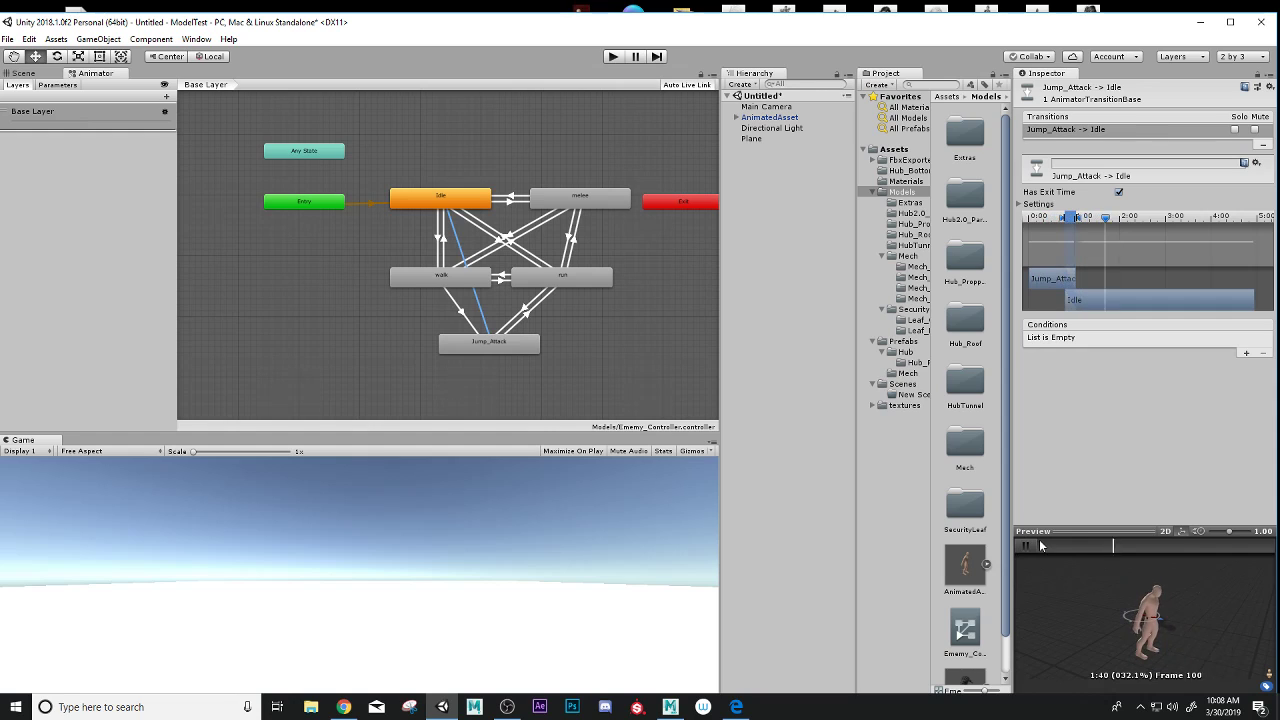
pyautogui.click(1026, 546)
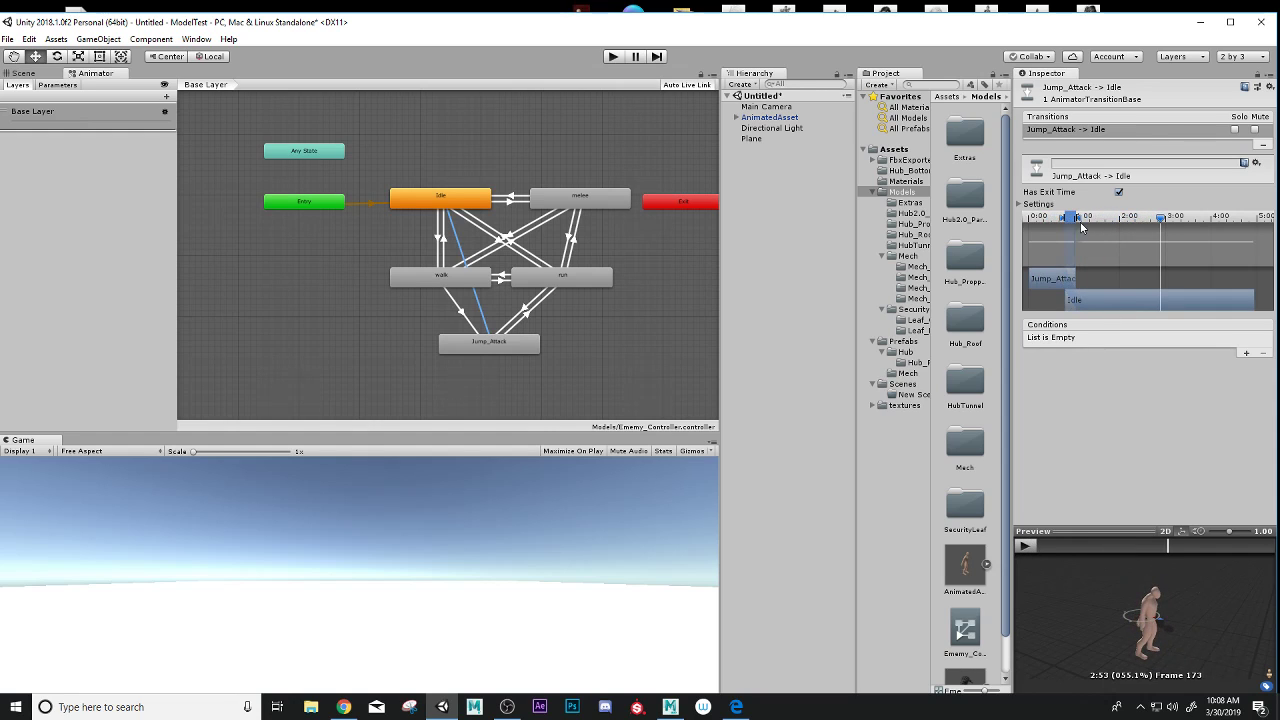
# Lengthen the Jump_Attack to Idle blend so it ends just before the 2:00 mark, and preview the transition.
pyautogui.moveTo(1077, 222); pyautogui.dragTo(1117, 220)
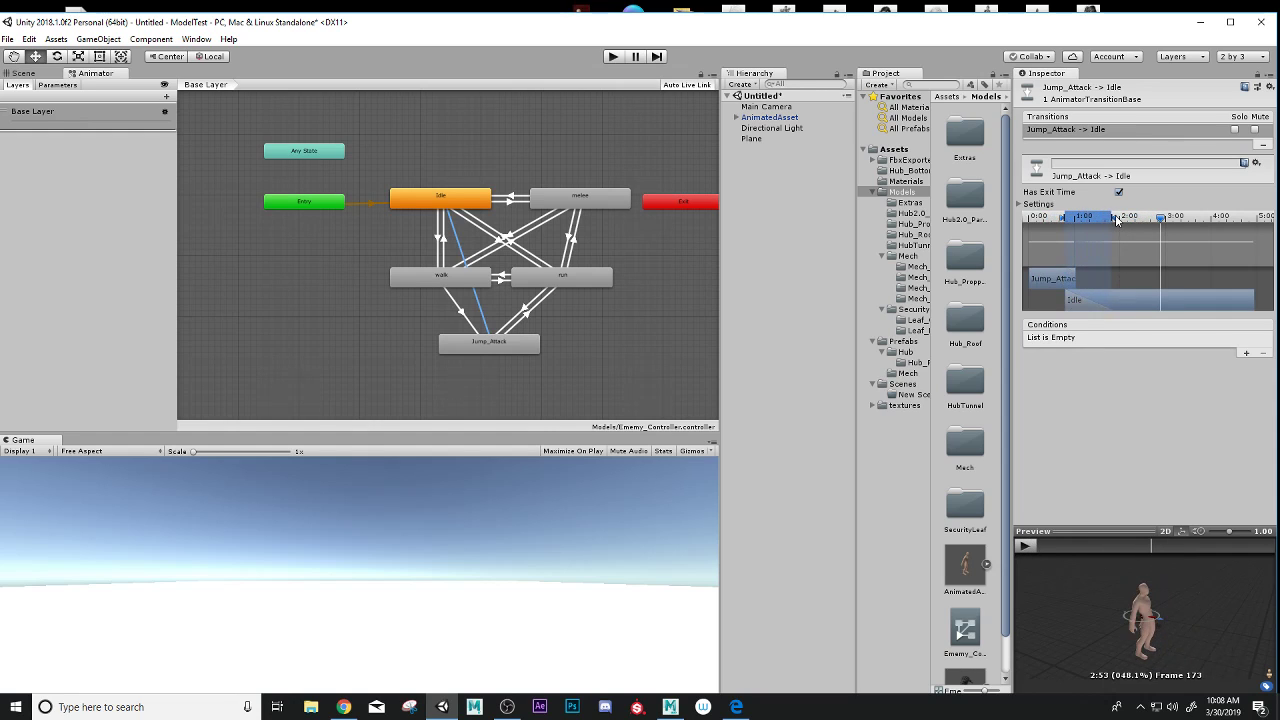
pyautogui.click(1025, 547)
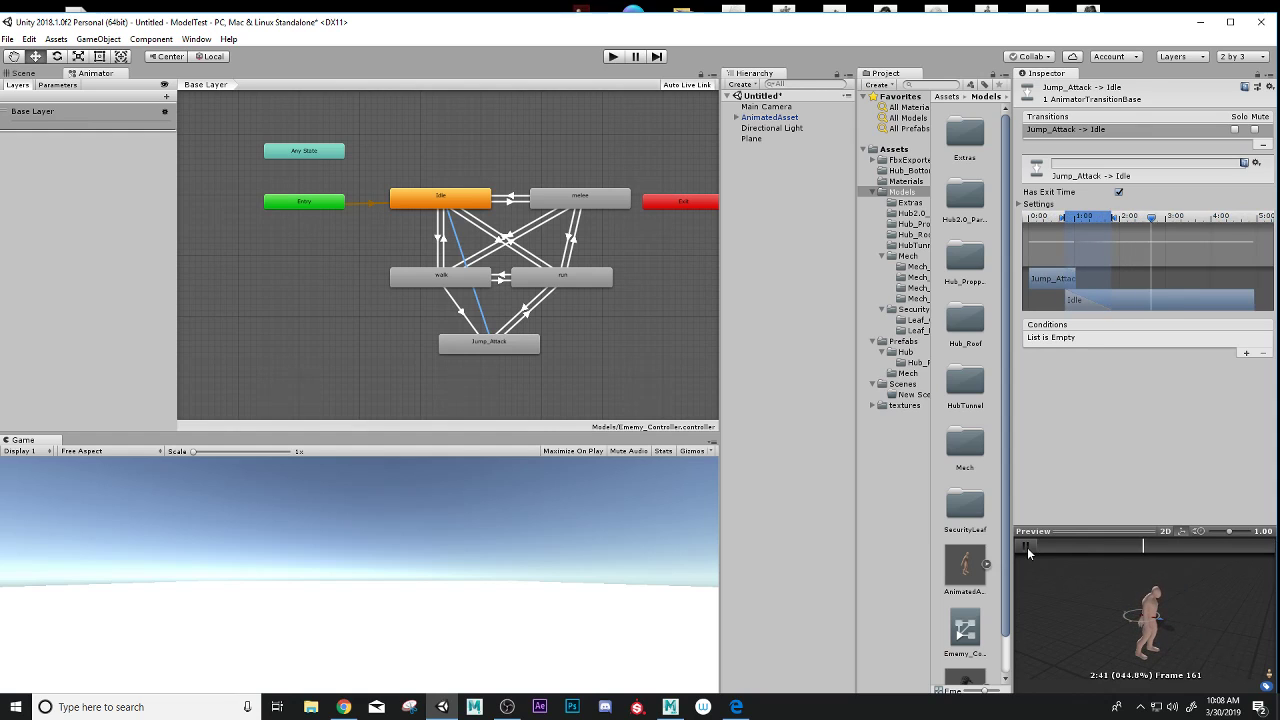
pyautogui.click(1025, 547)
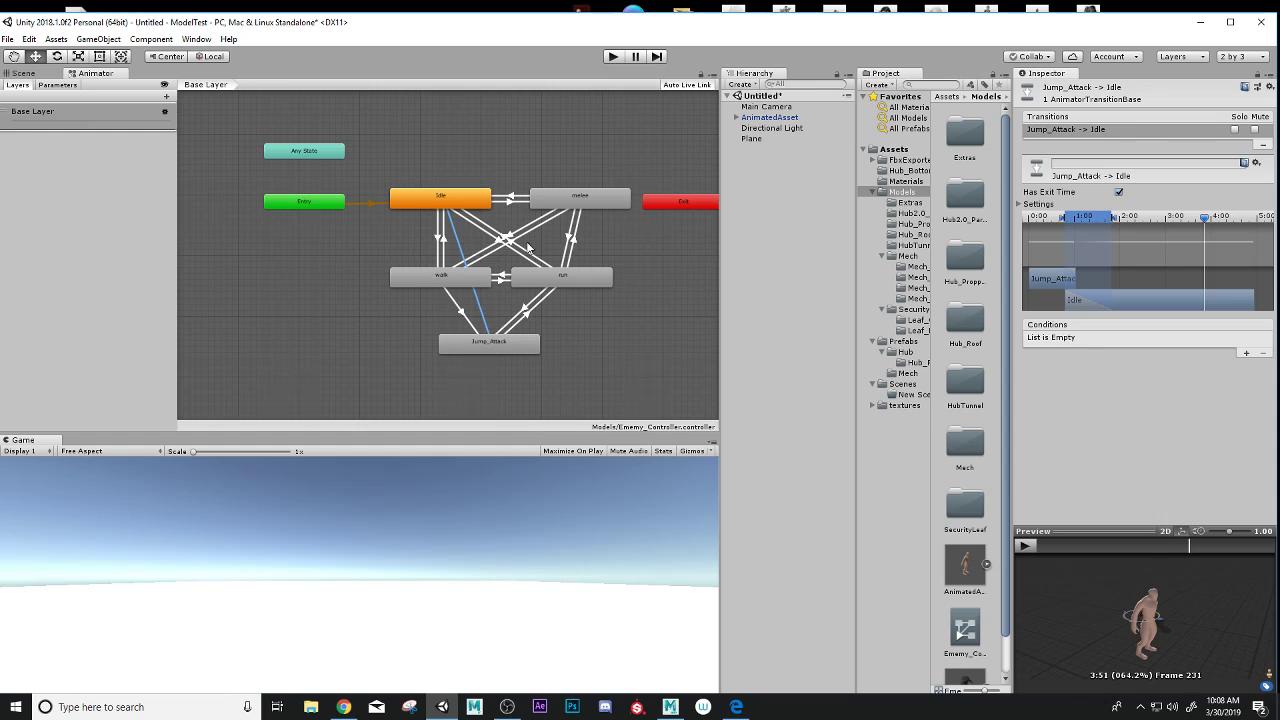
# Preview the run to Jump_Attack and Jump_Attack to run transitions to check their blends.
pyautogui.click(523, 312)
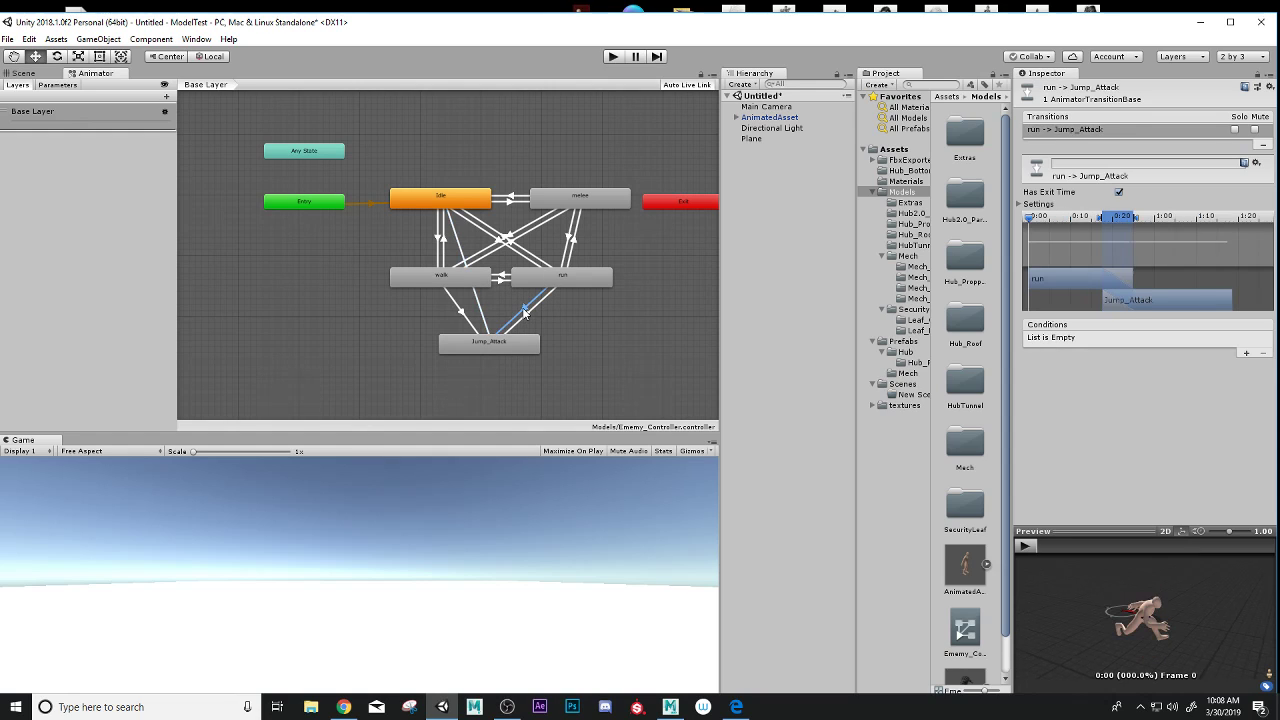
pyautogui.click(1030, 546)
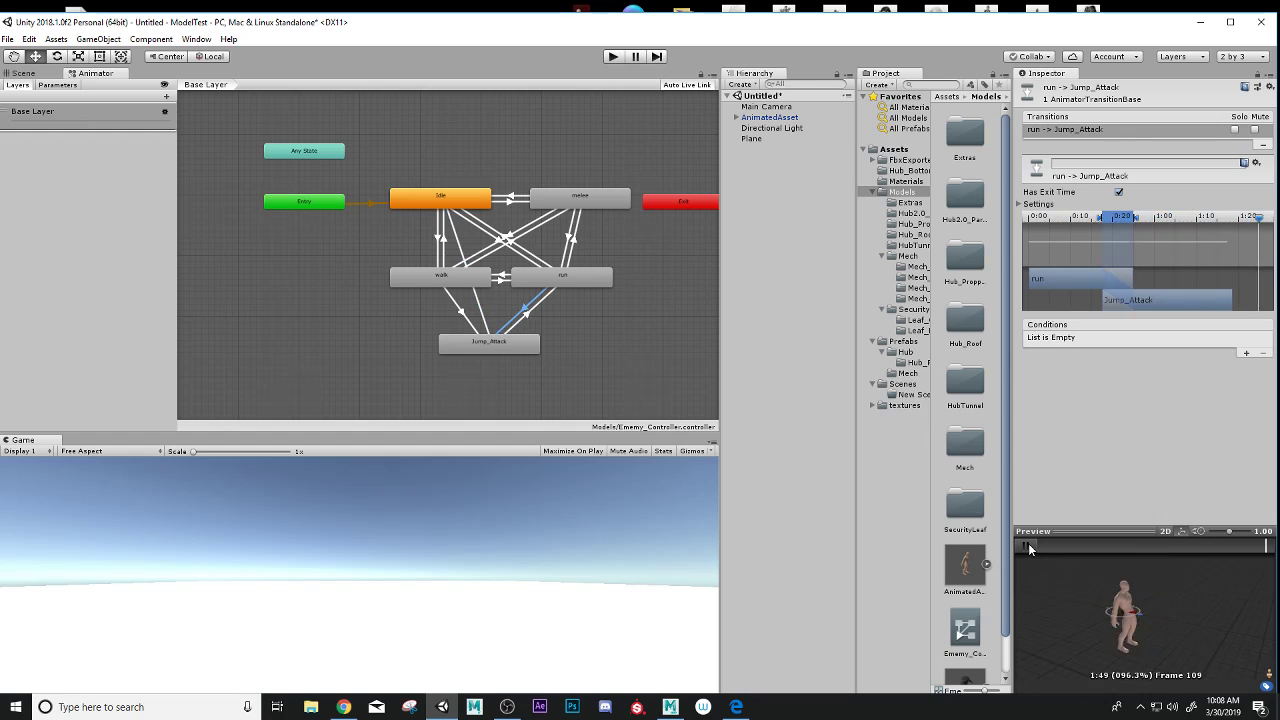
pyautogui.click(1028, 545)
pyautogui.click(525, 316)
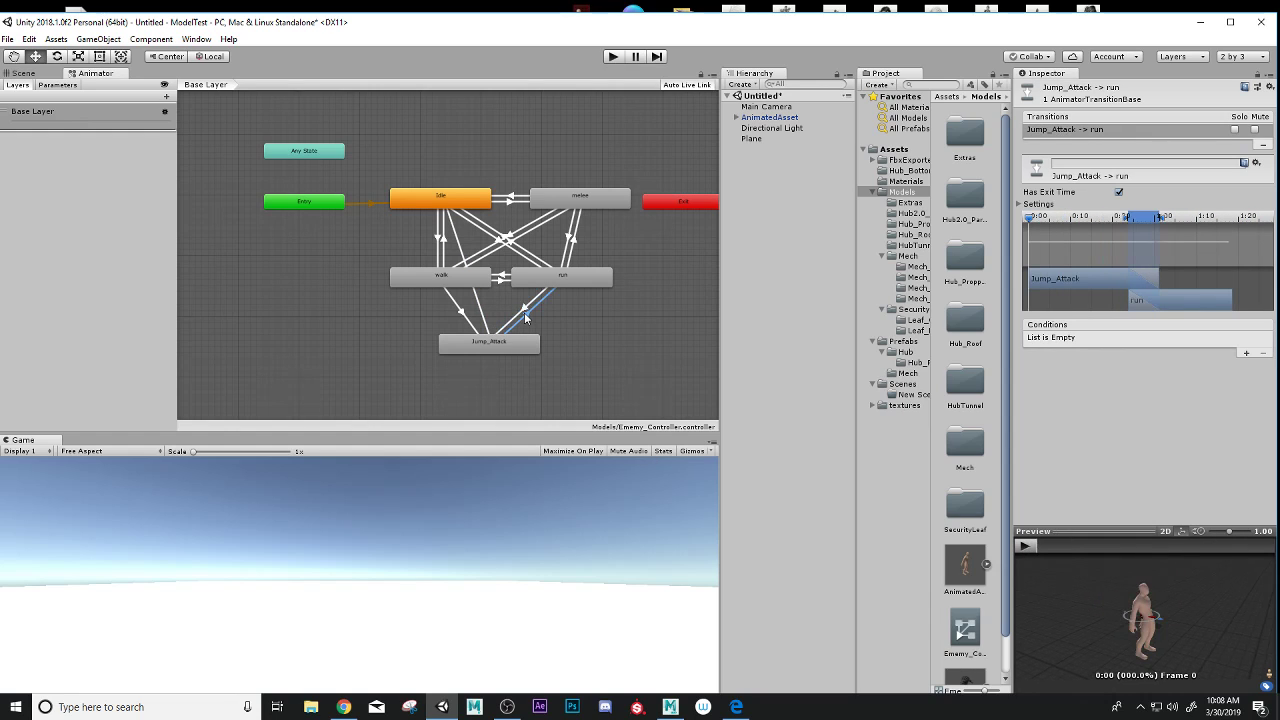
pyautogui.click(1033, 547)
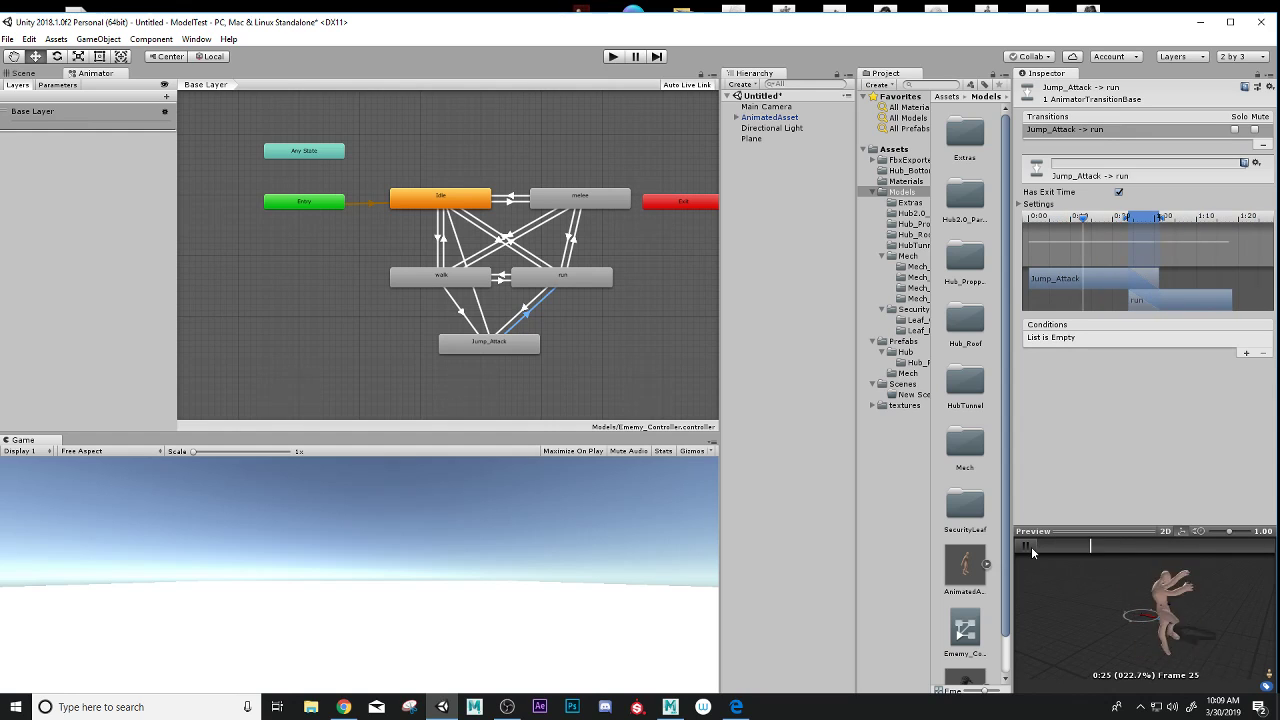
pyautogui.click(1025, 546)
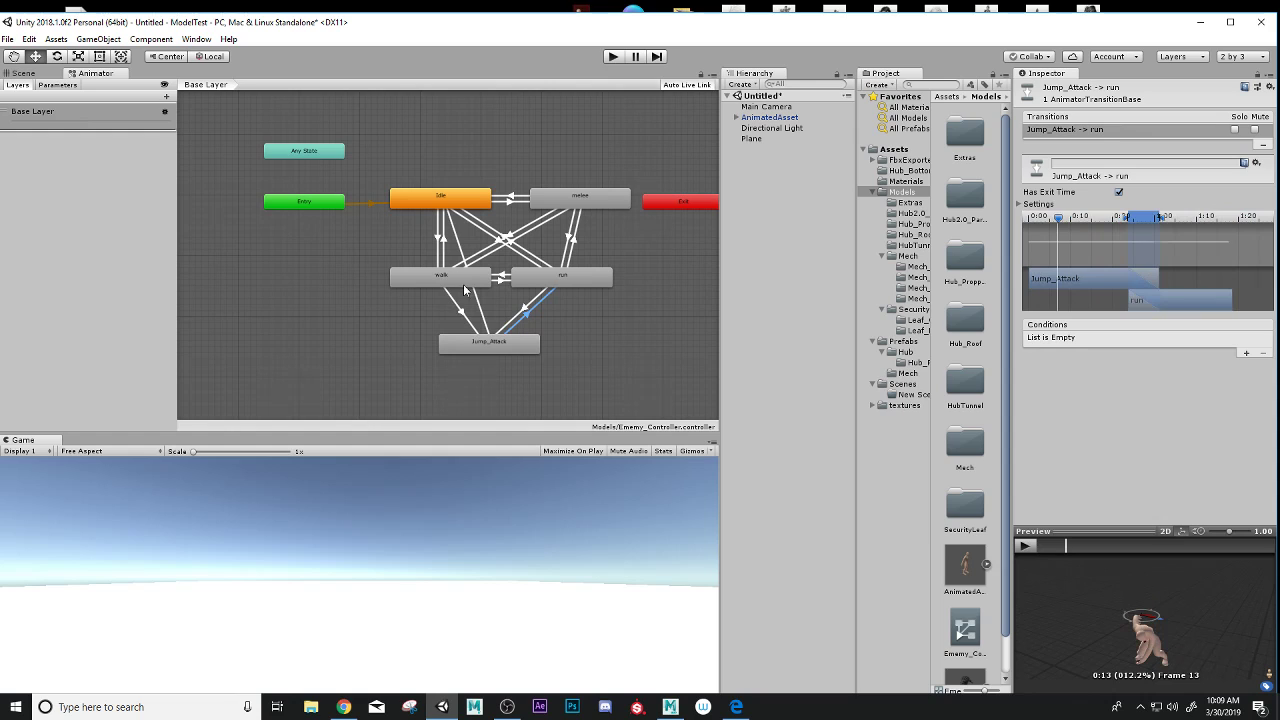
# Create a transition from Jump_Attack to walk and preview its default blend.
pyautogui.rightClick(503, 348)
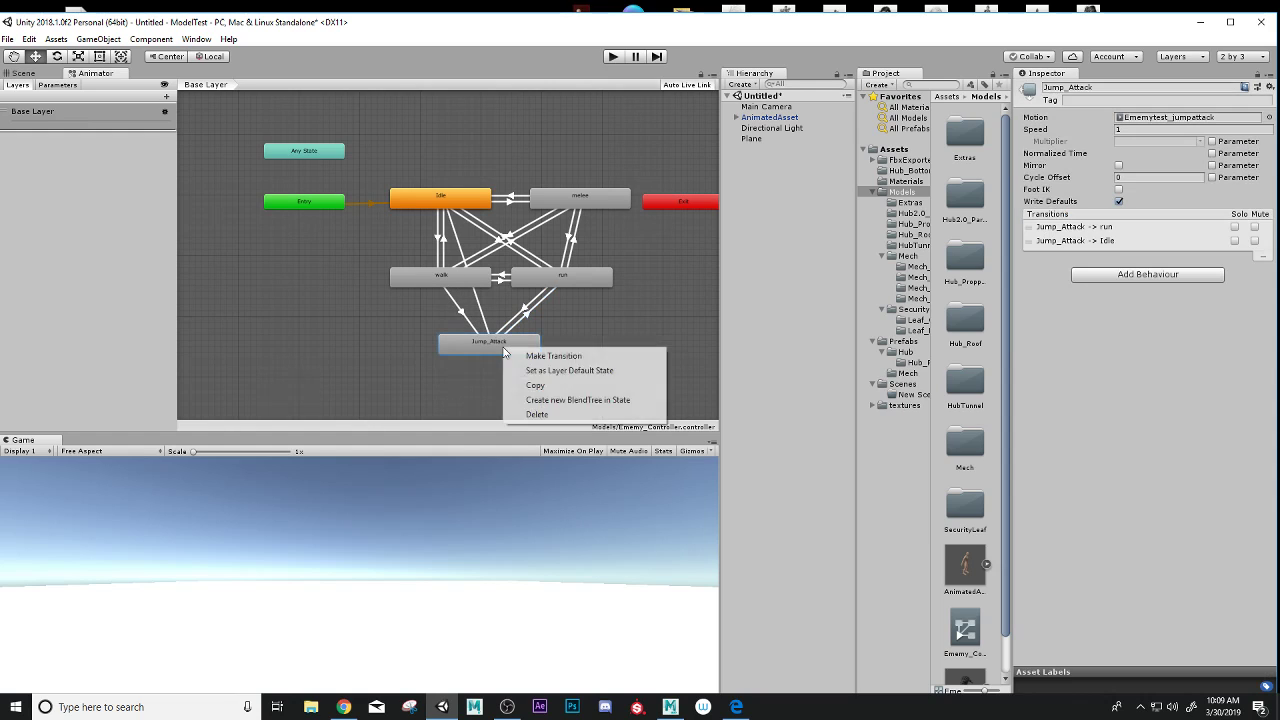
pyautogui.click(548, 356)
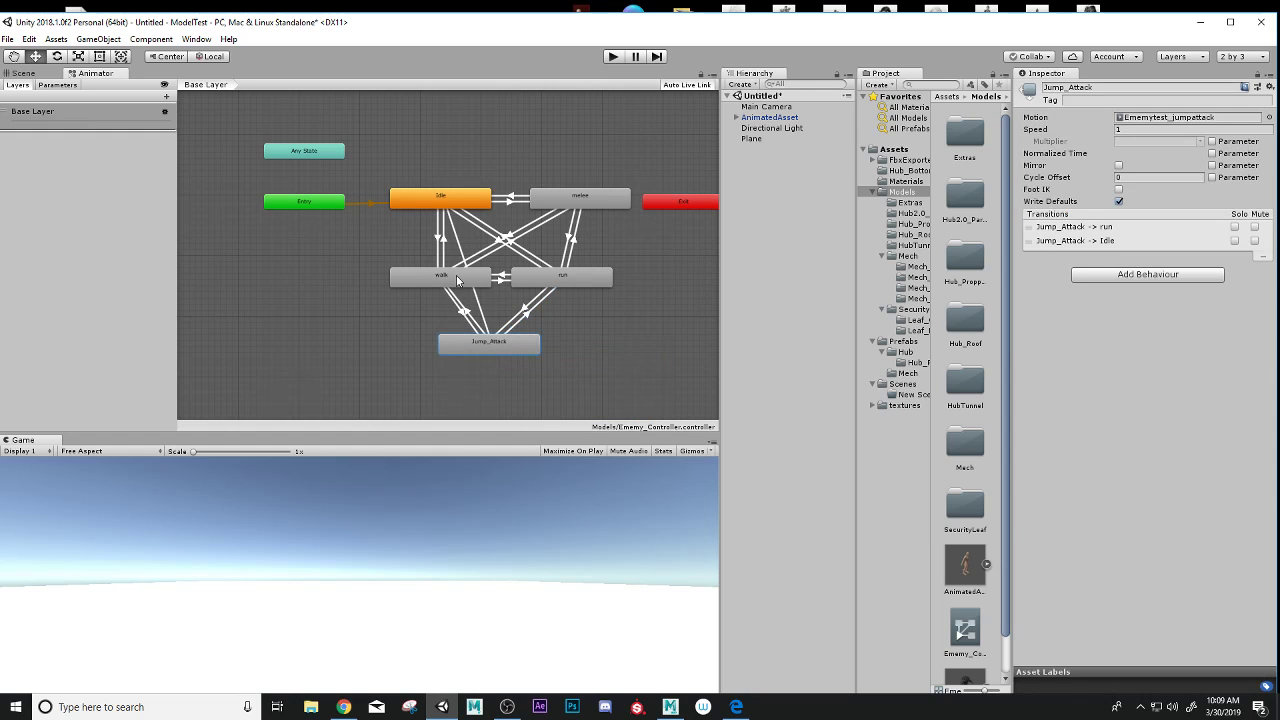
pyautogui.click(458, 280)
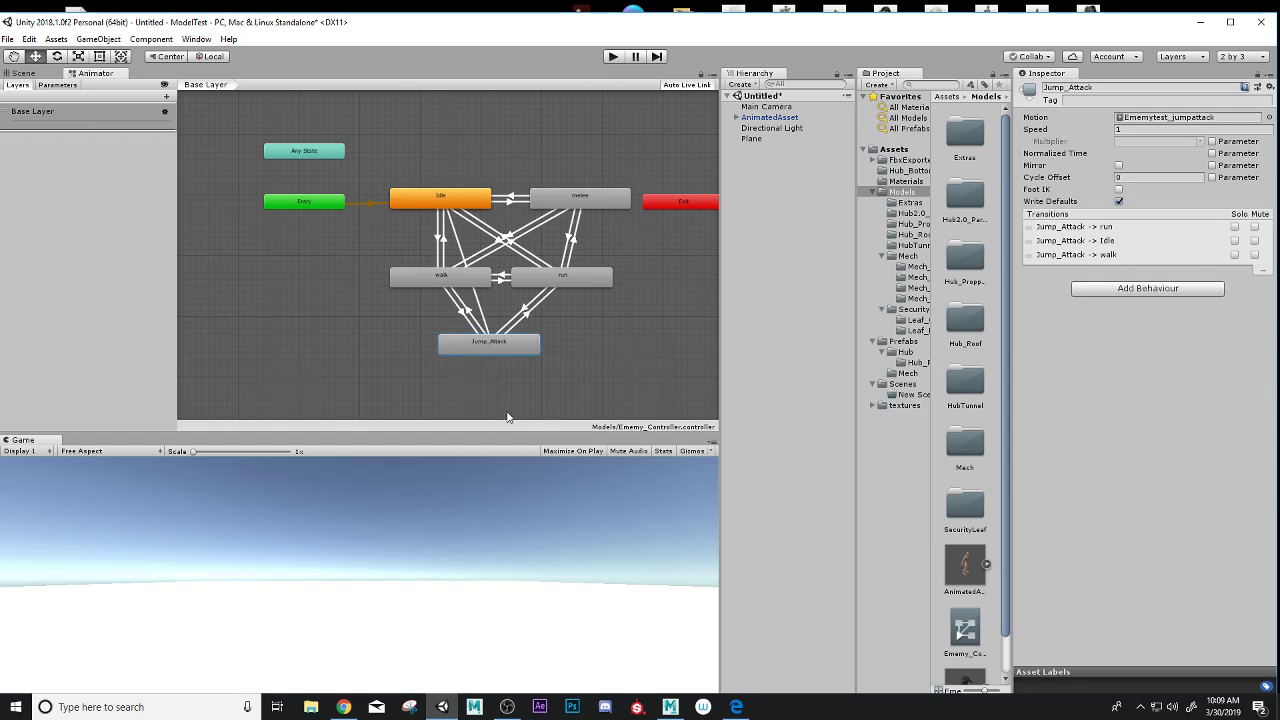
pyautogui.click(466, 313)
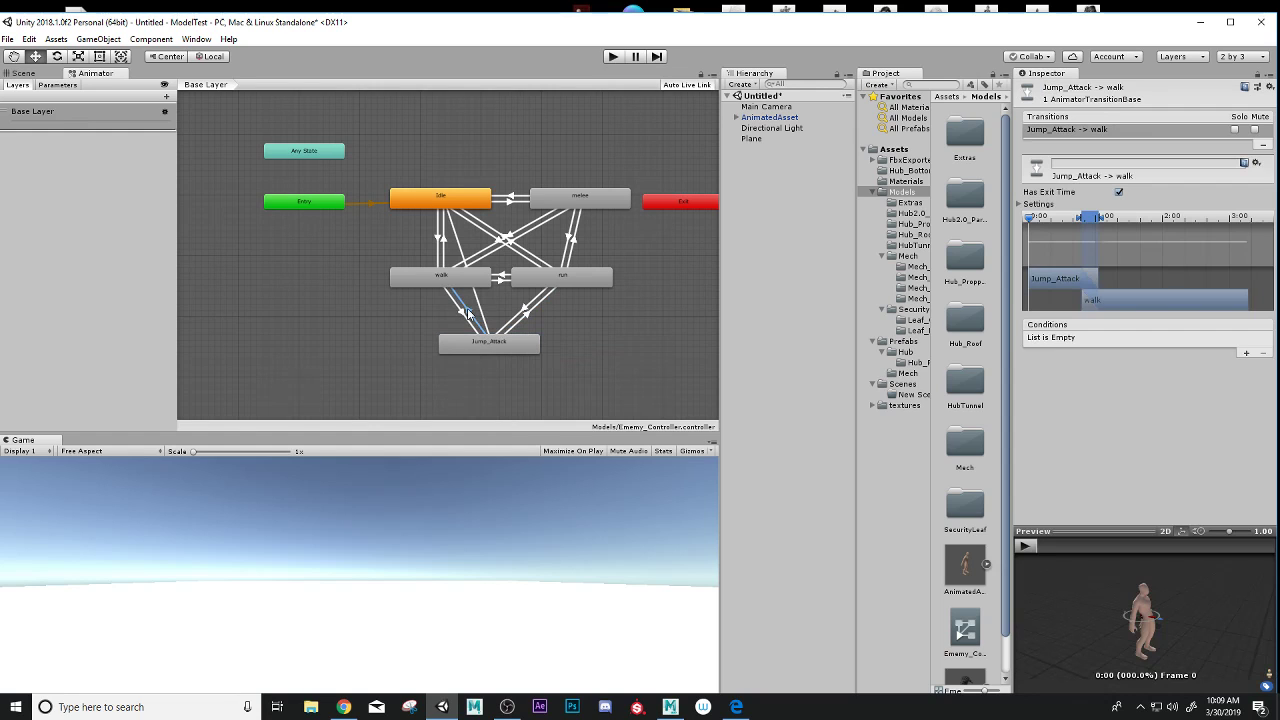
pyautogui.click(1025, 547)
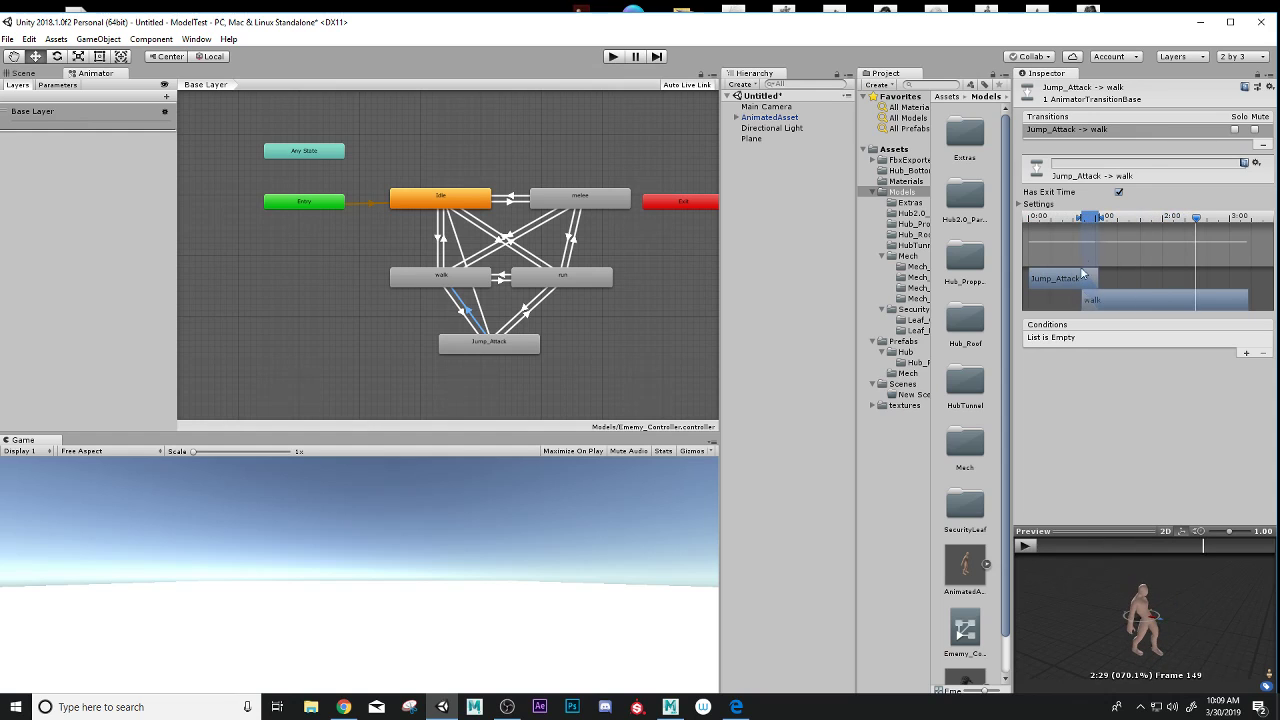
# Lengthen the Jump_Attack to walk blend so it ends past the 1:00 mark, and preview the transition.
pyautogui.moveTo(1100, 218); pyautogui.dragTo(1123, 221)
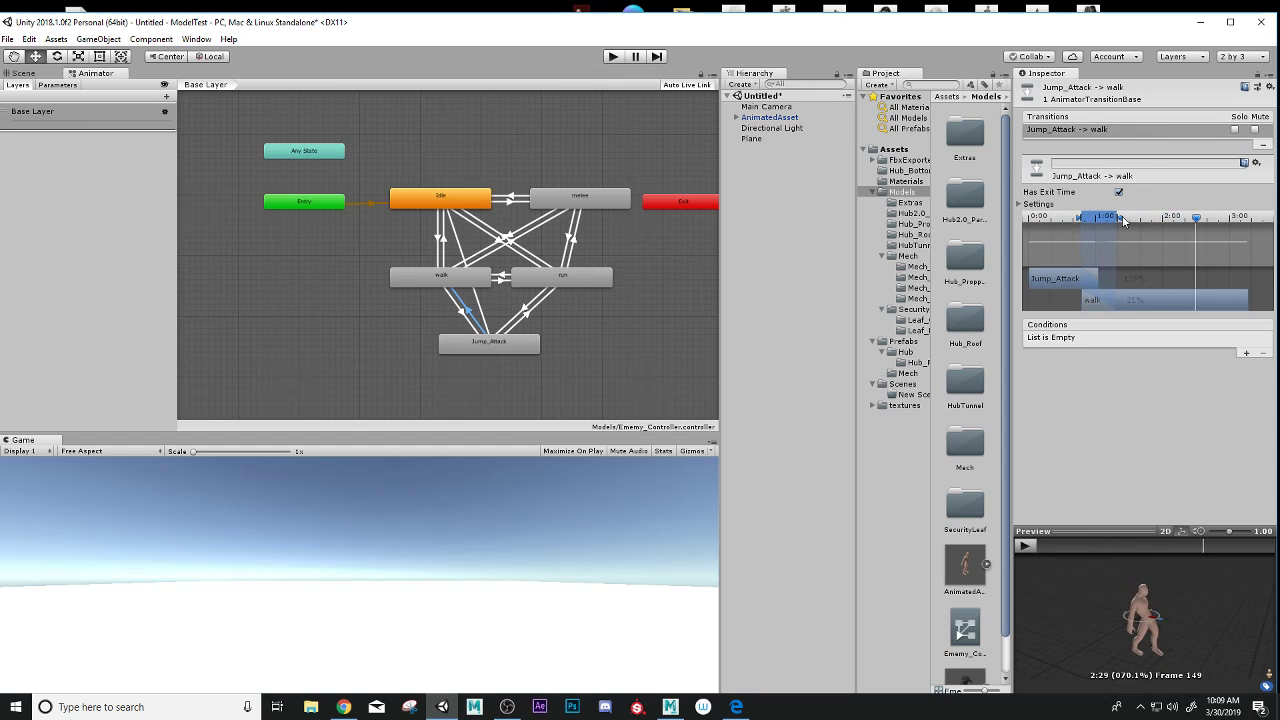
pyautogui.click(1031, 544)
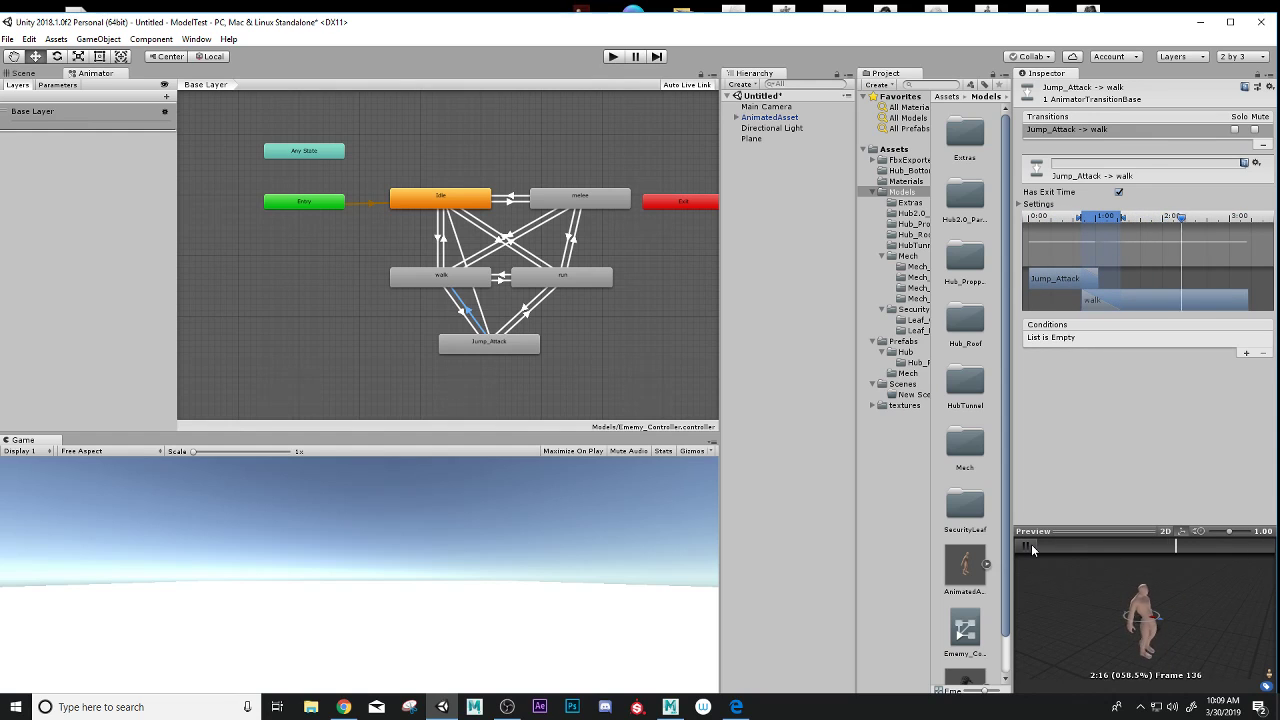
pyautogui.click(1031, 544)
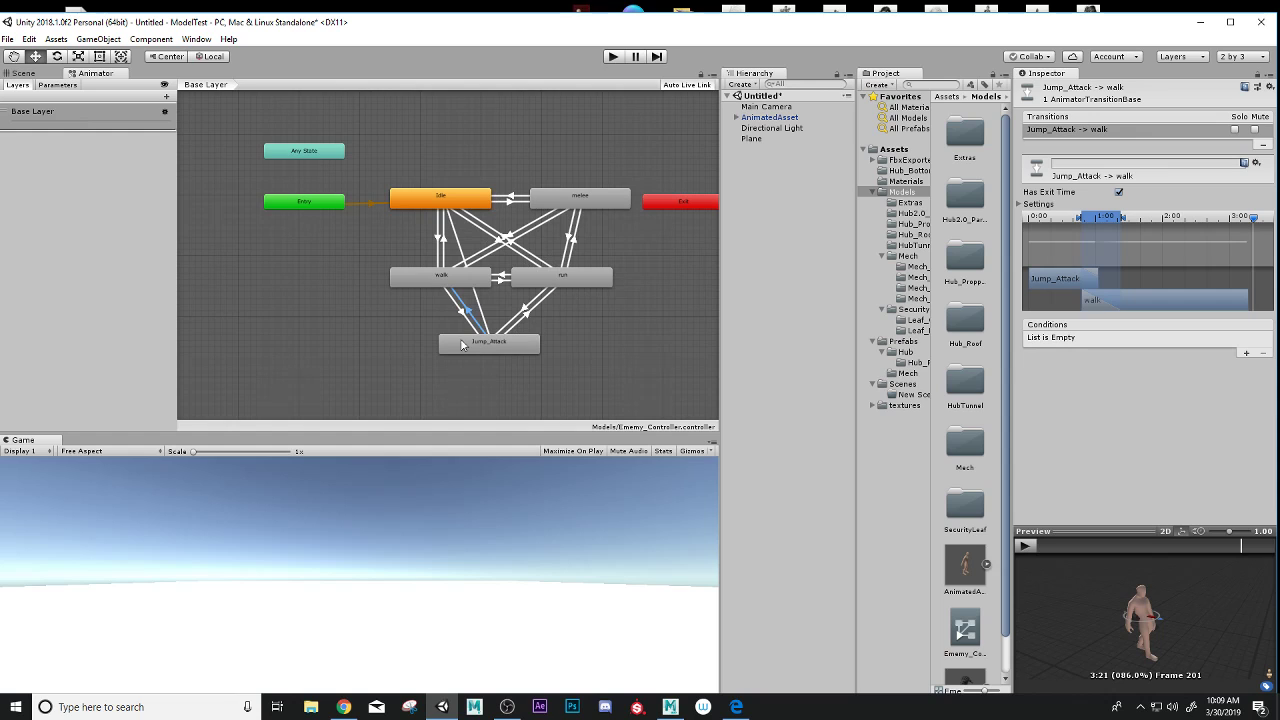
# Add an empty state to the base layer and place it above and between the Idle and melee states.
pyautogui.scroll(-5, 556, 296)
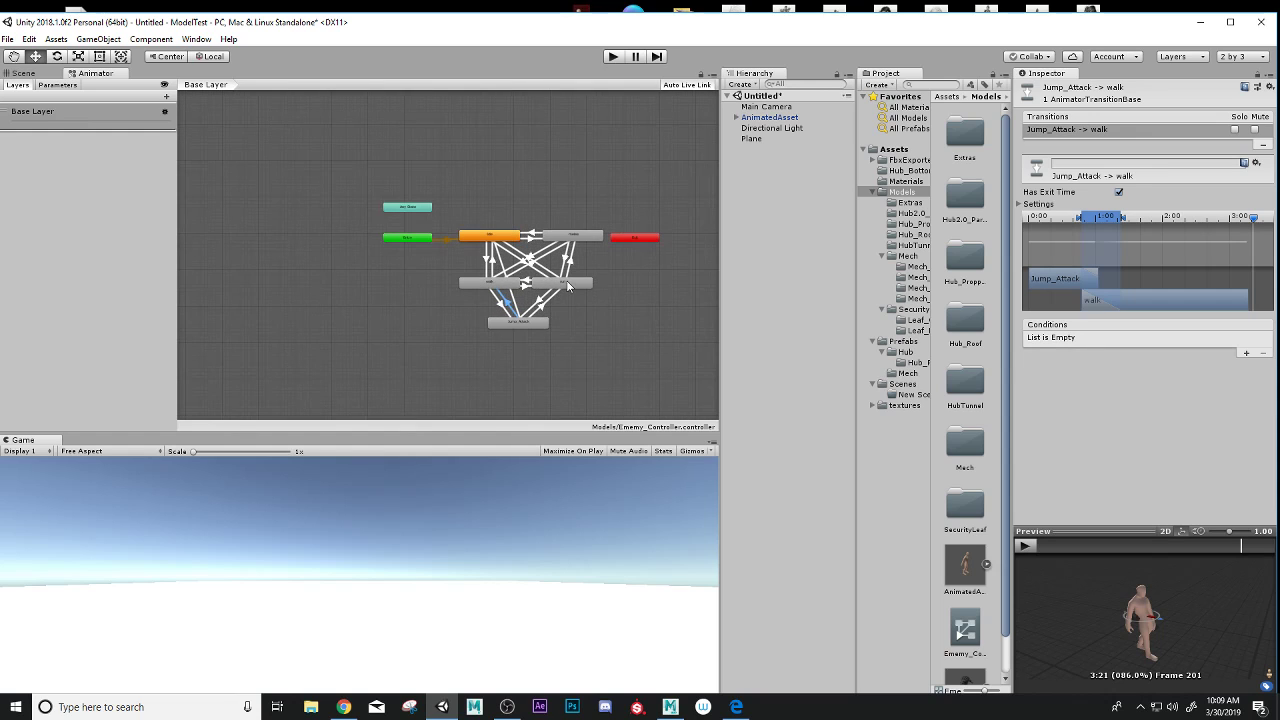
pyautogui.scroll(3, 568, 328)
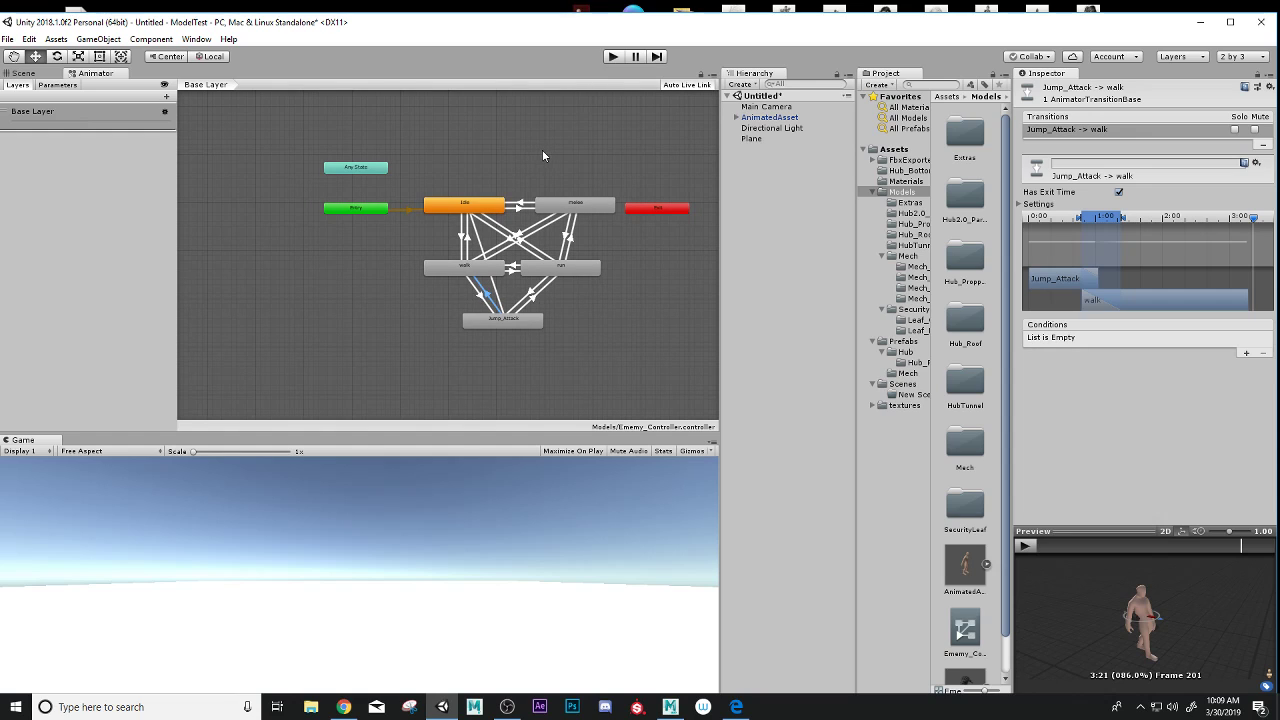
pyautogui.rightClick(594, 161)
pyautogui.moveTo(637, 175)
pyautogui.click(776, 178)
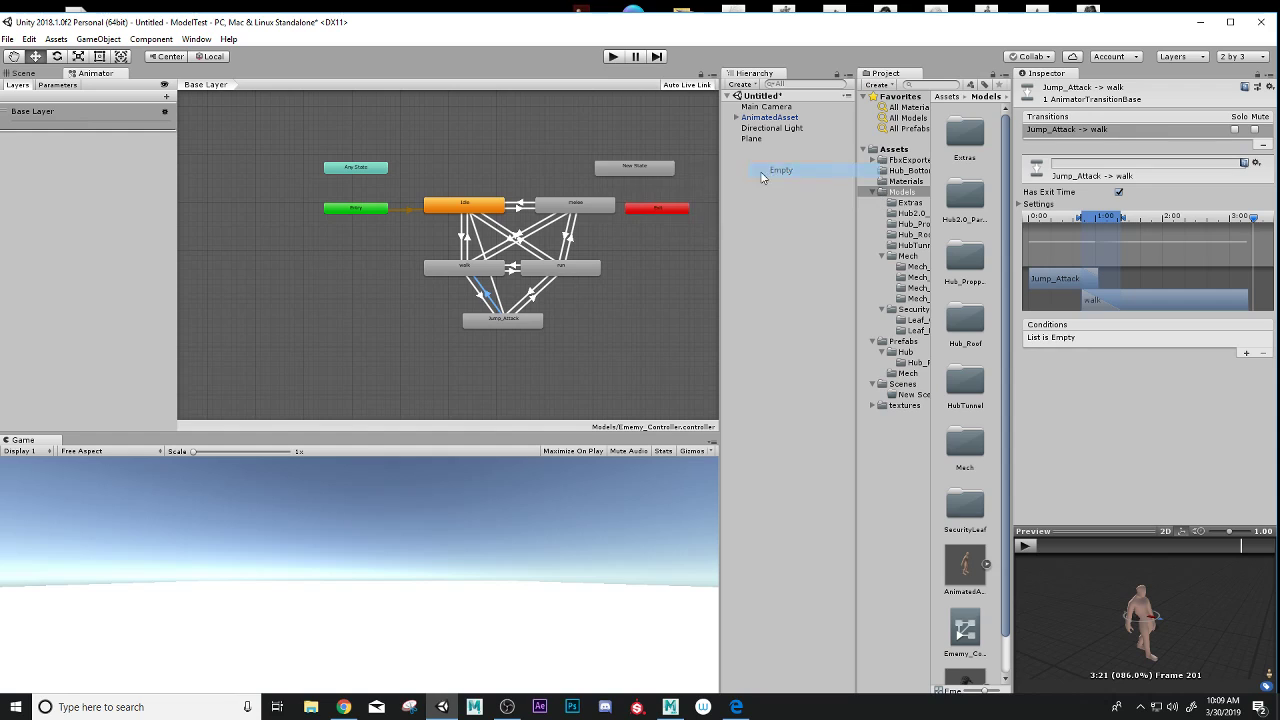
pyautogui.moveTo(633, 168); pyautogui.dragTo(533, 166)
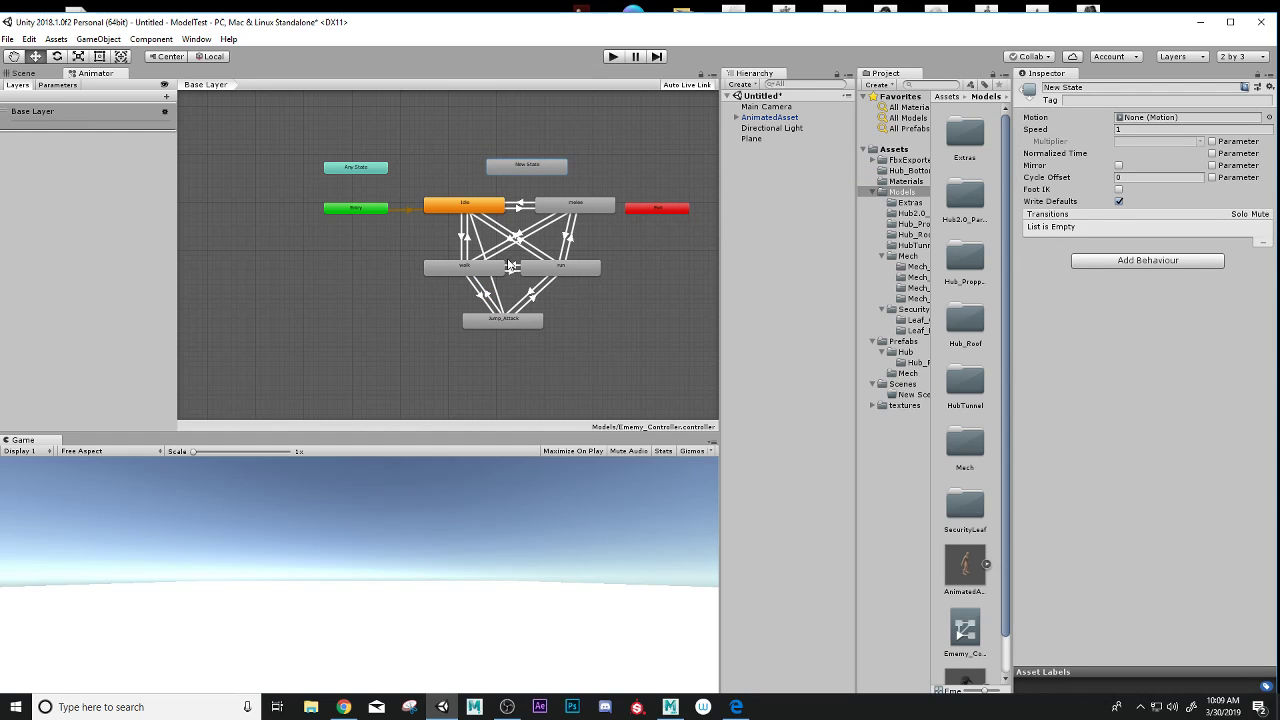
pyautogui.moveTo(521, 169); pyautogui.dragTo(520, 162)
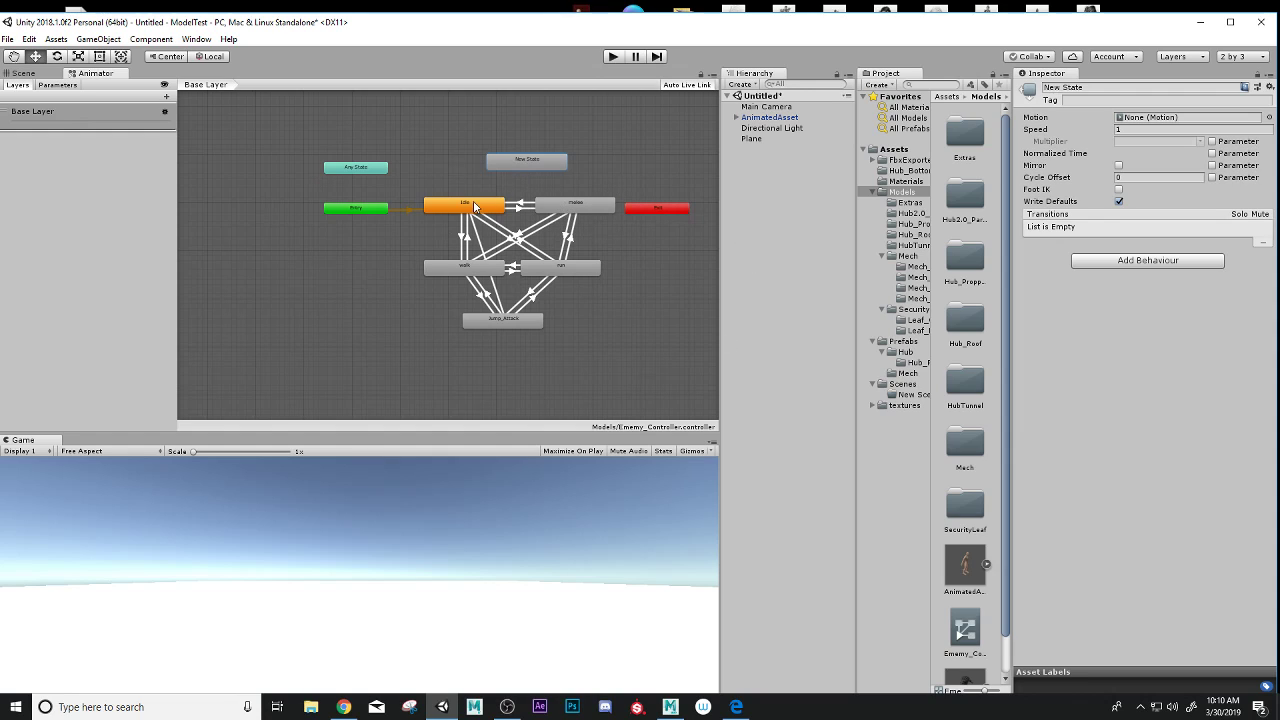
# Assign the Ememytest_kick motion to the new empty state and rename the state to kick.
pyautogui.rightClick(511, 162)
pyautogui.click(509, 163)
pyautogui.click(1269, 117)
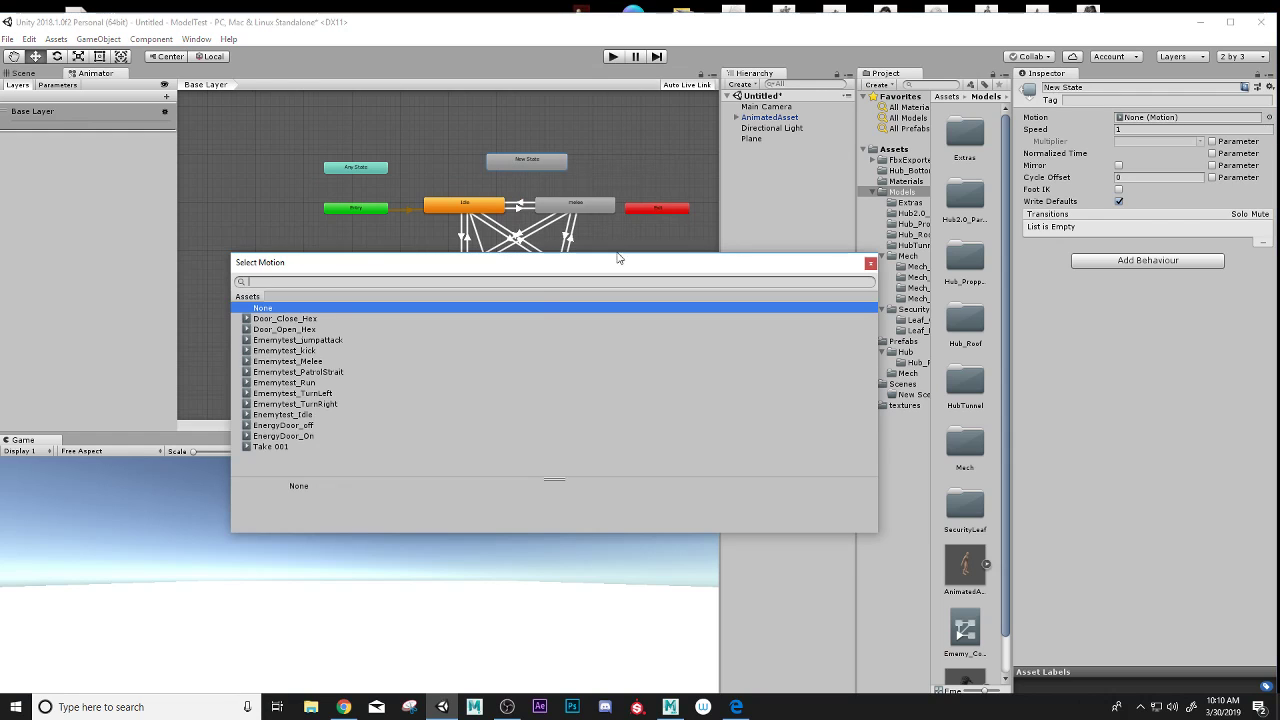
pyautogui.click(316, 352)
pyautogui.click(870, 264)
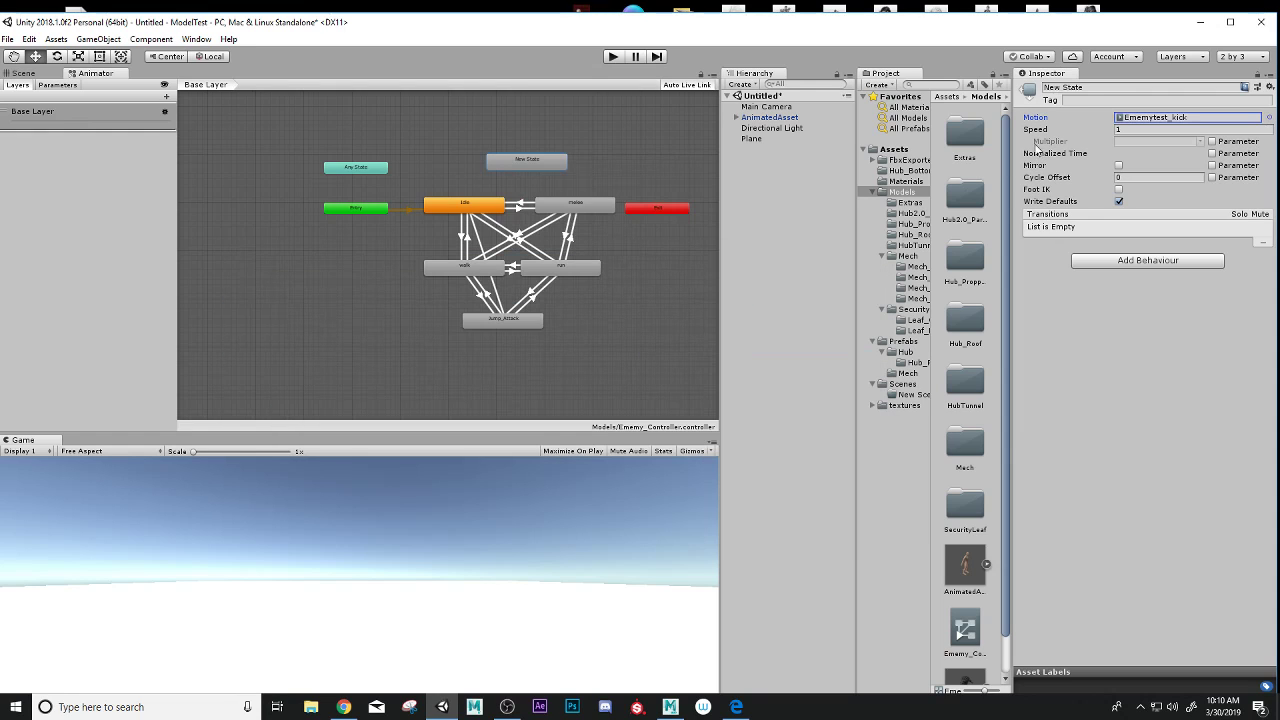
pyautogui.click(1085, 88)
pyautogui.write('kick')
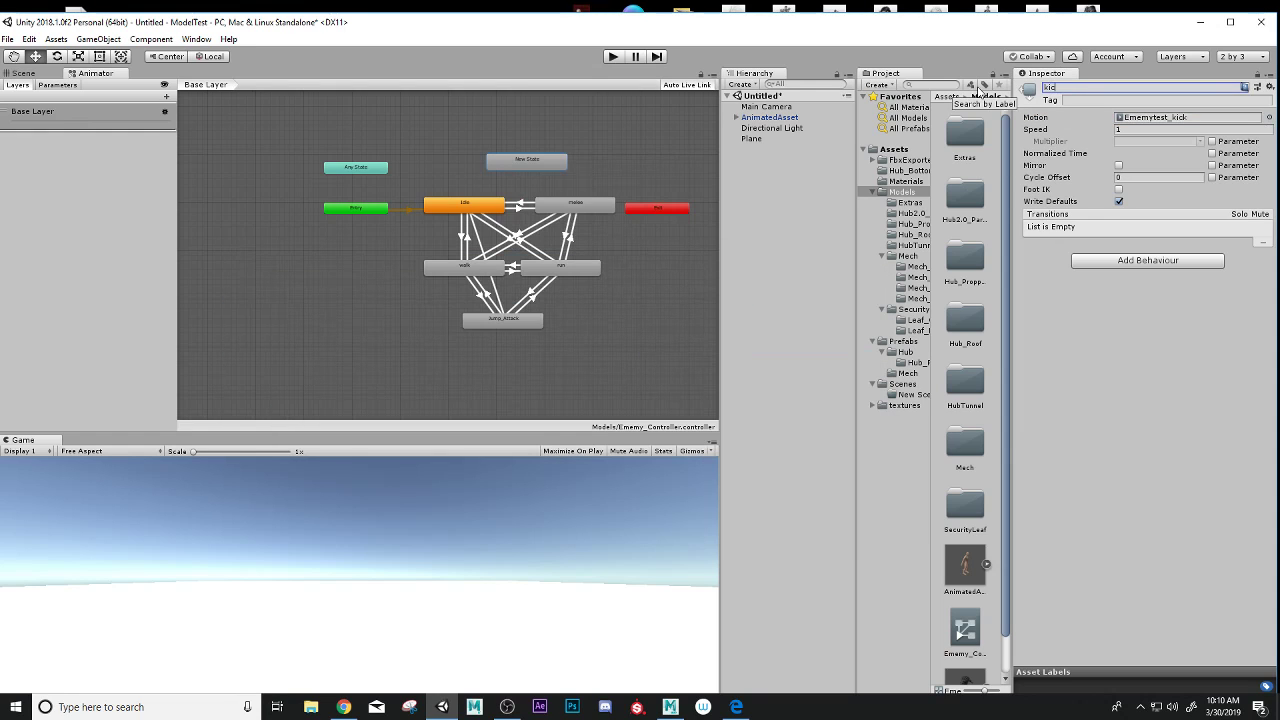
pyautogui.press('Return')
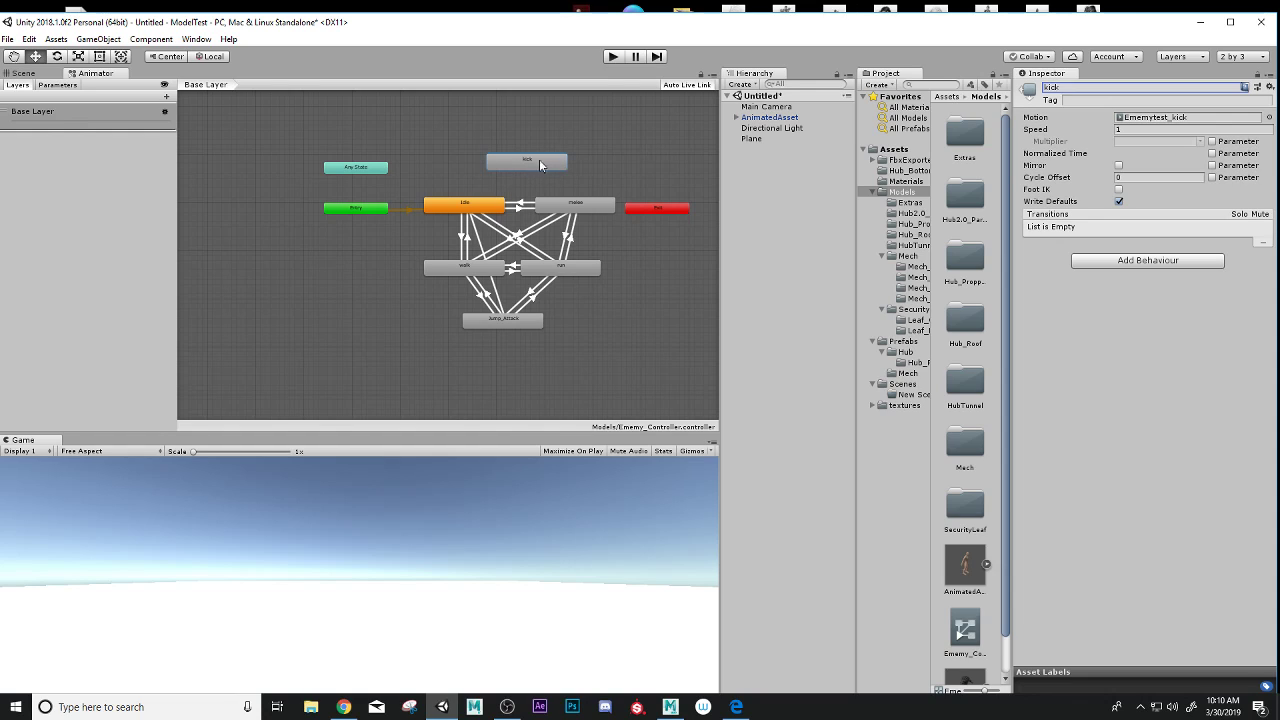
# Create transitions in both directions between the Idle and kick states.
pyautogui.rightClick(468, 203)
pyautogui.click(490, 213)
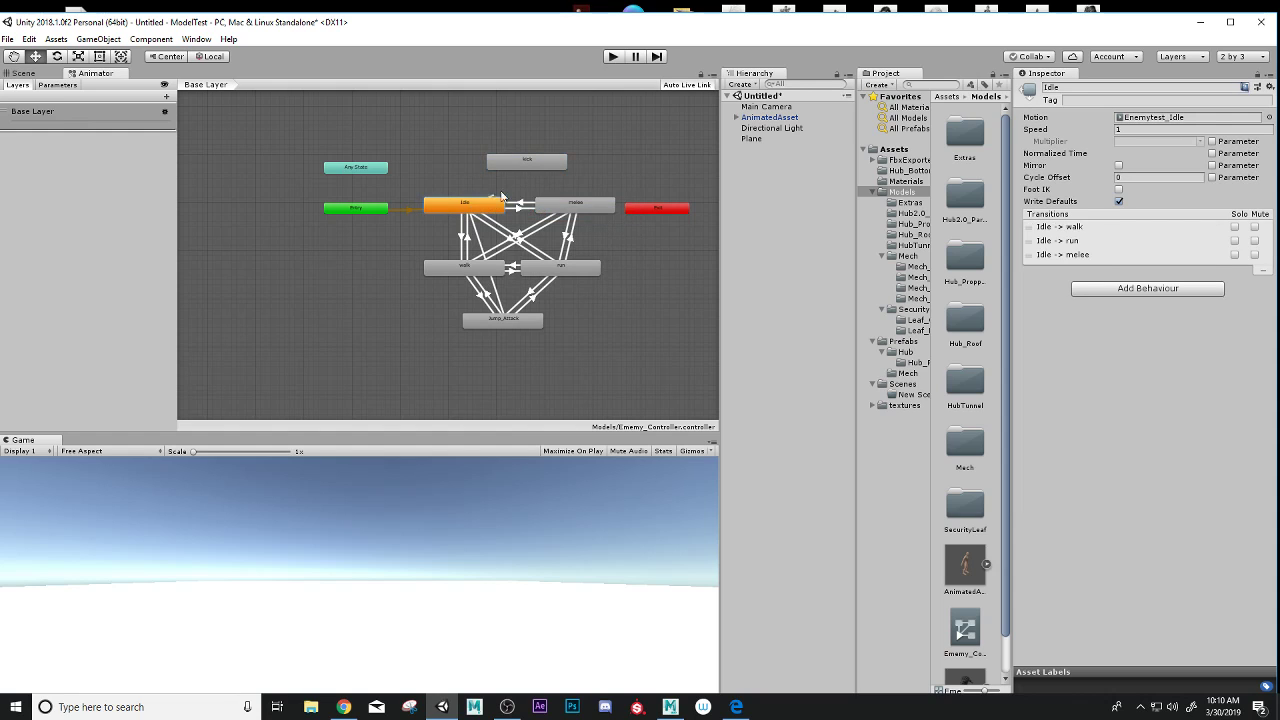
pyautogui.click(532, 163)
pyautogui.click(533, 168)
pyautogui.rightClick(533, 168)
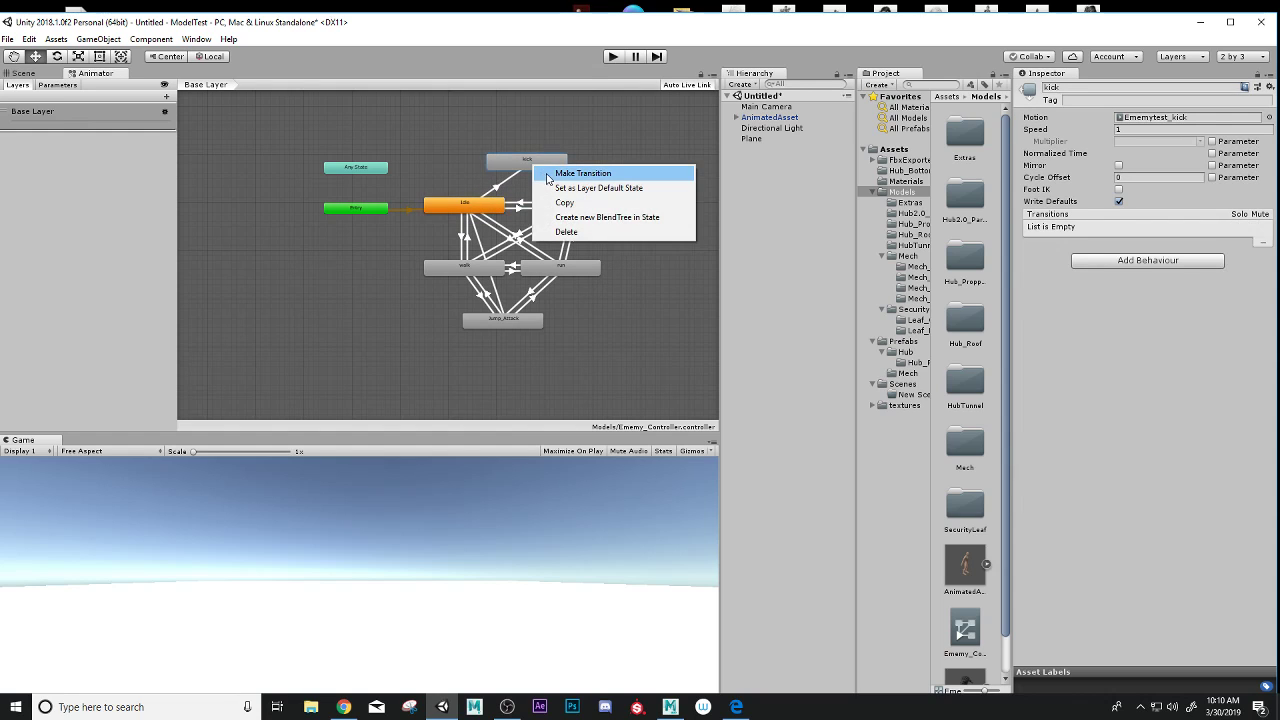
pyautogui.click(547, 179)
pyautogui.click(484, 207)
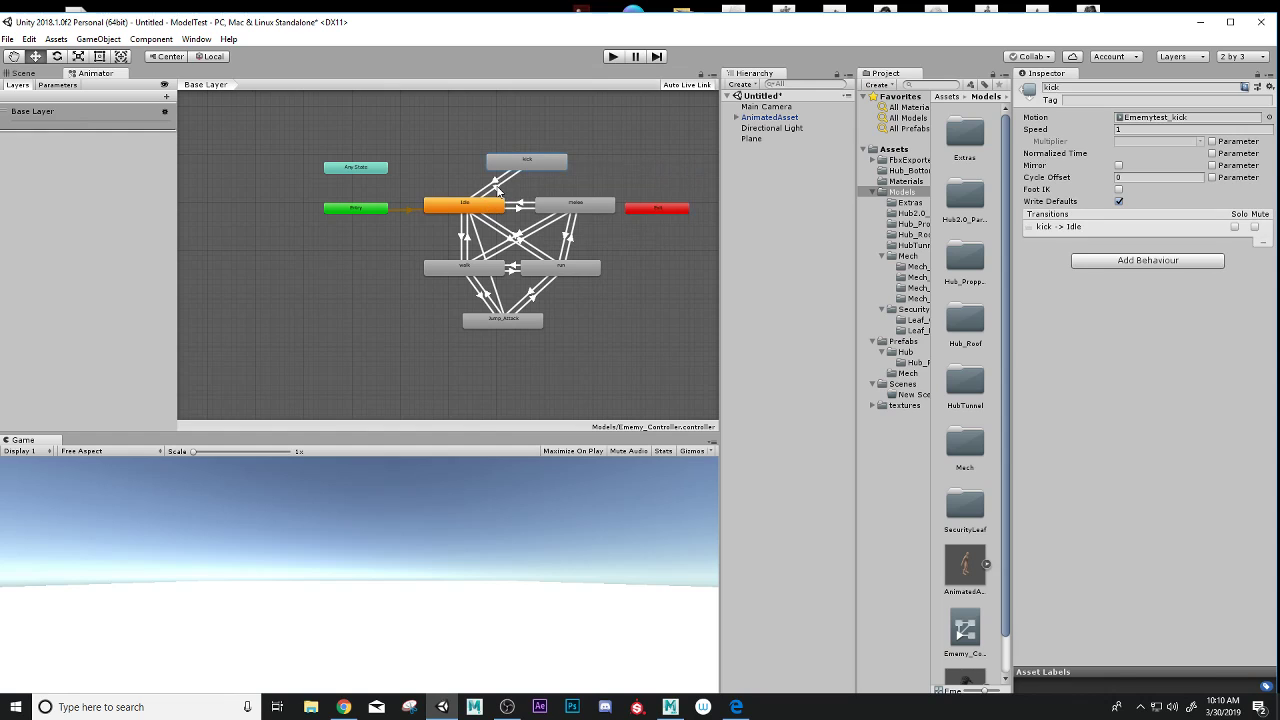
# Preview the Idle to kick and kick to Idle transitions to check their blends.
pyautogui.click(499, 187)
pyautogui.click(1025, 545)
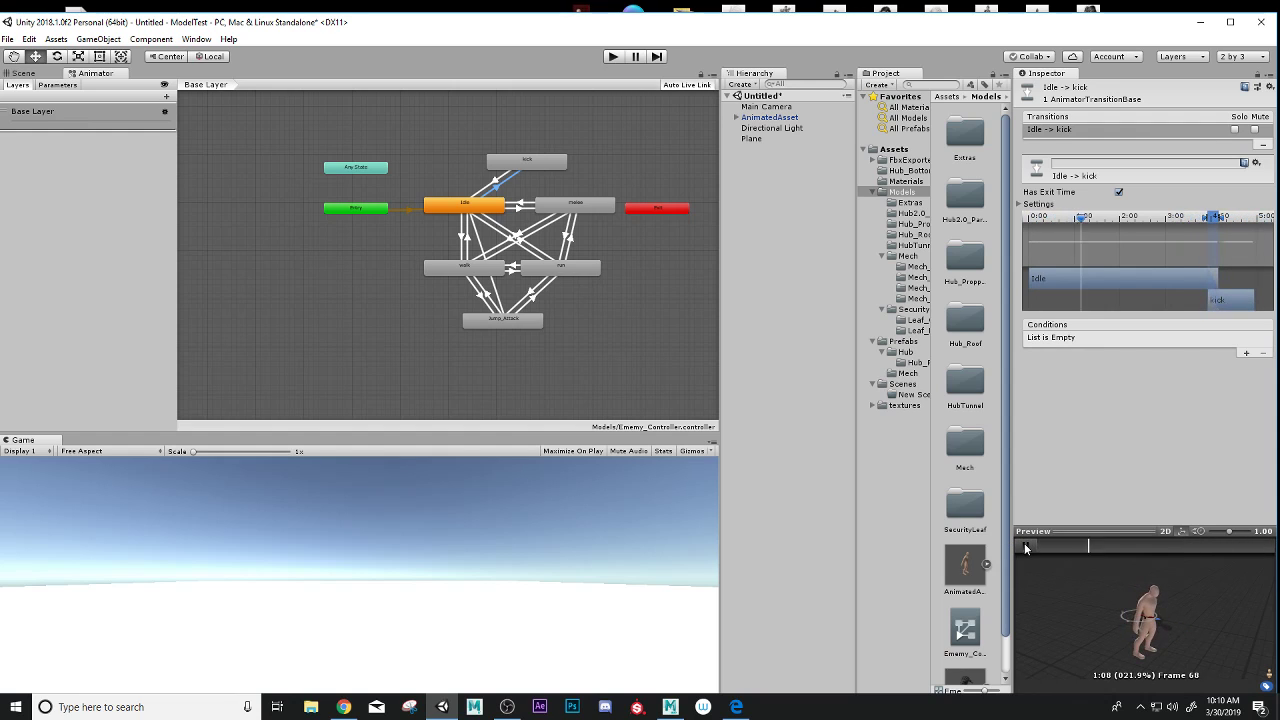
pyautogui.click(1025, 545)
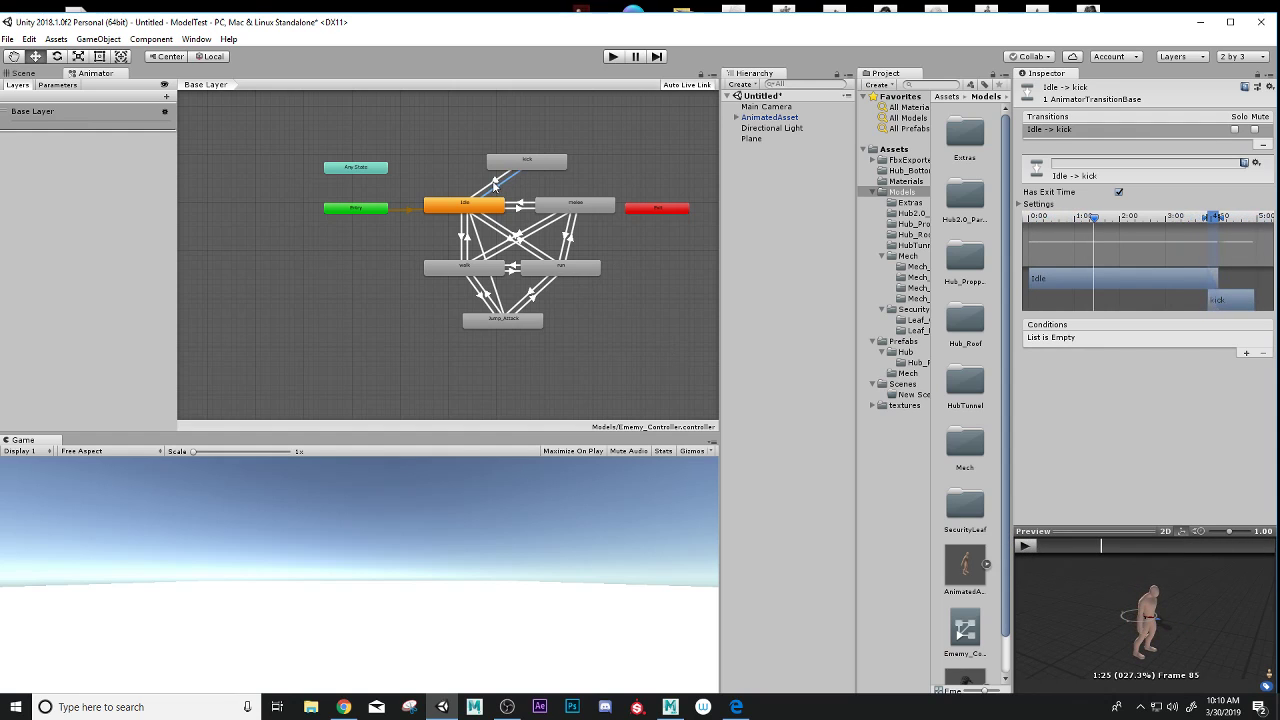
pyautogui.click(494, 186)
pyautogui.click(1024, 545)
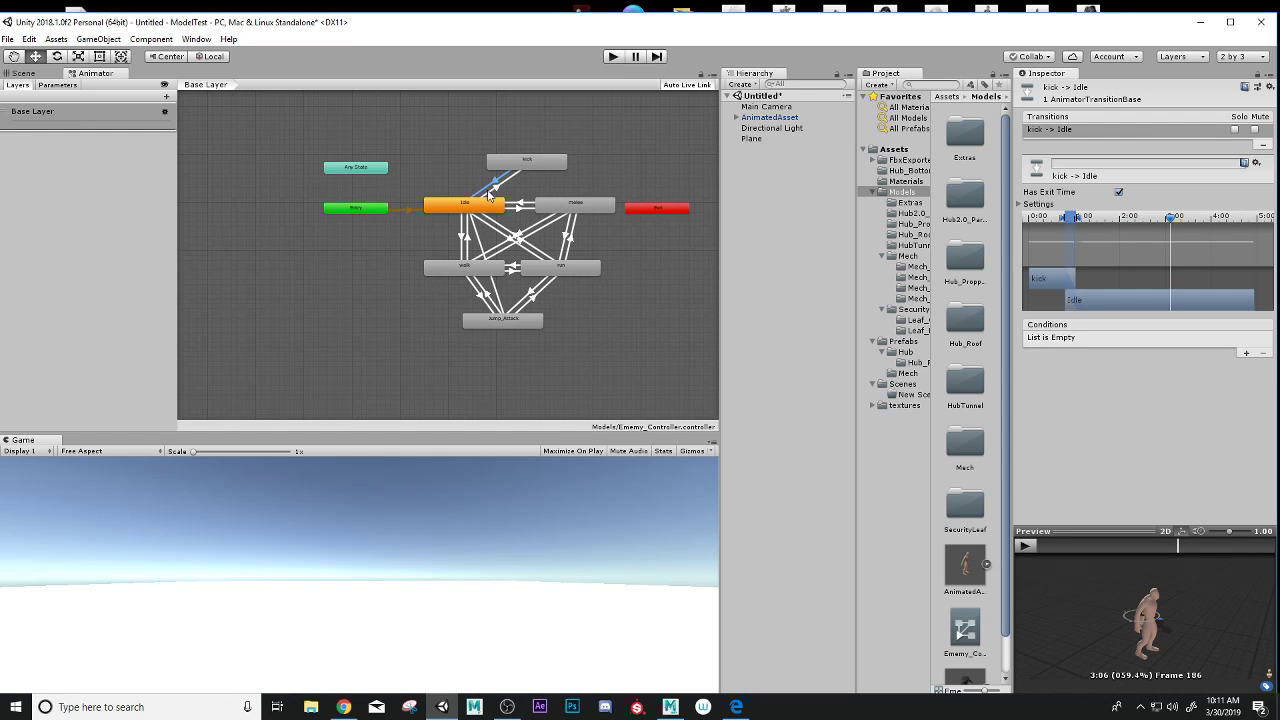
# Create a transition from walk to kick and preview its blend.
pyautogui.rightClick(493, 268)
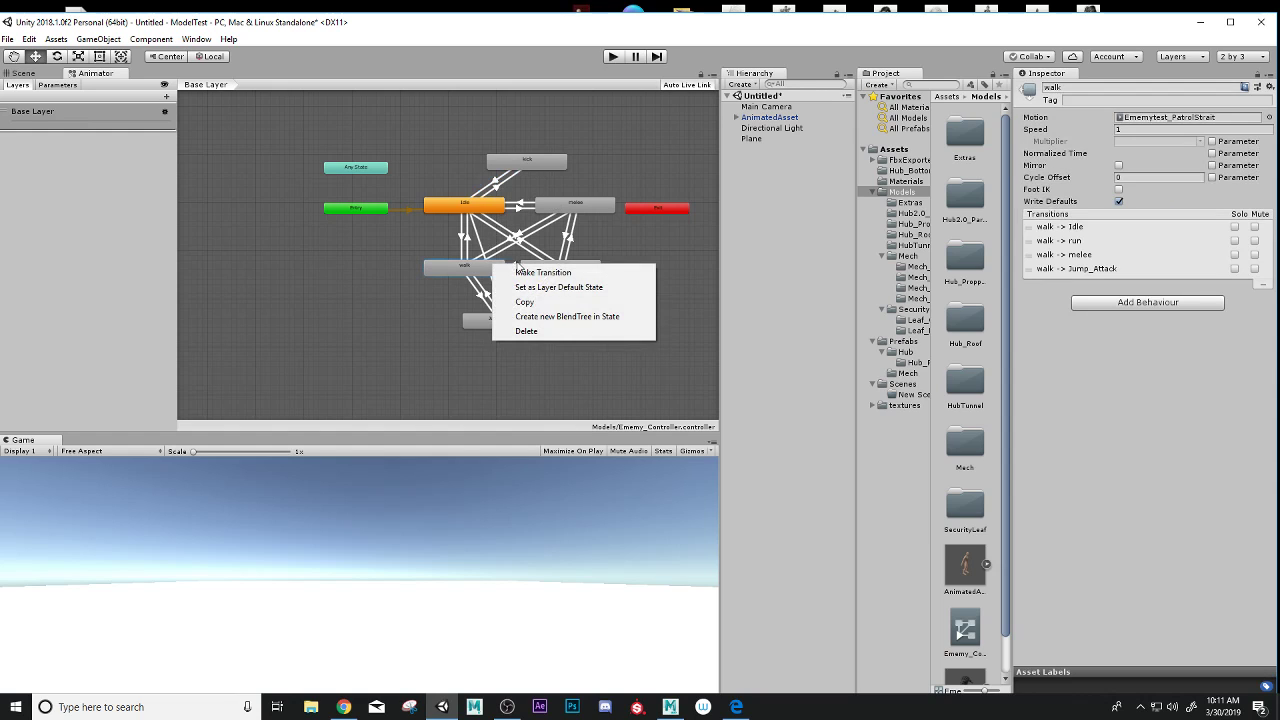
pyautogui.click(530, 272)
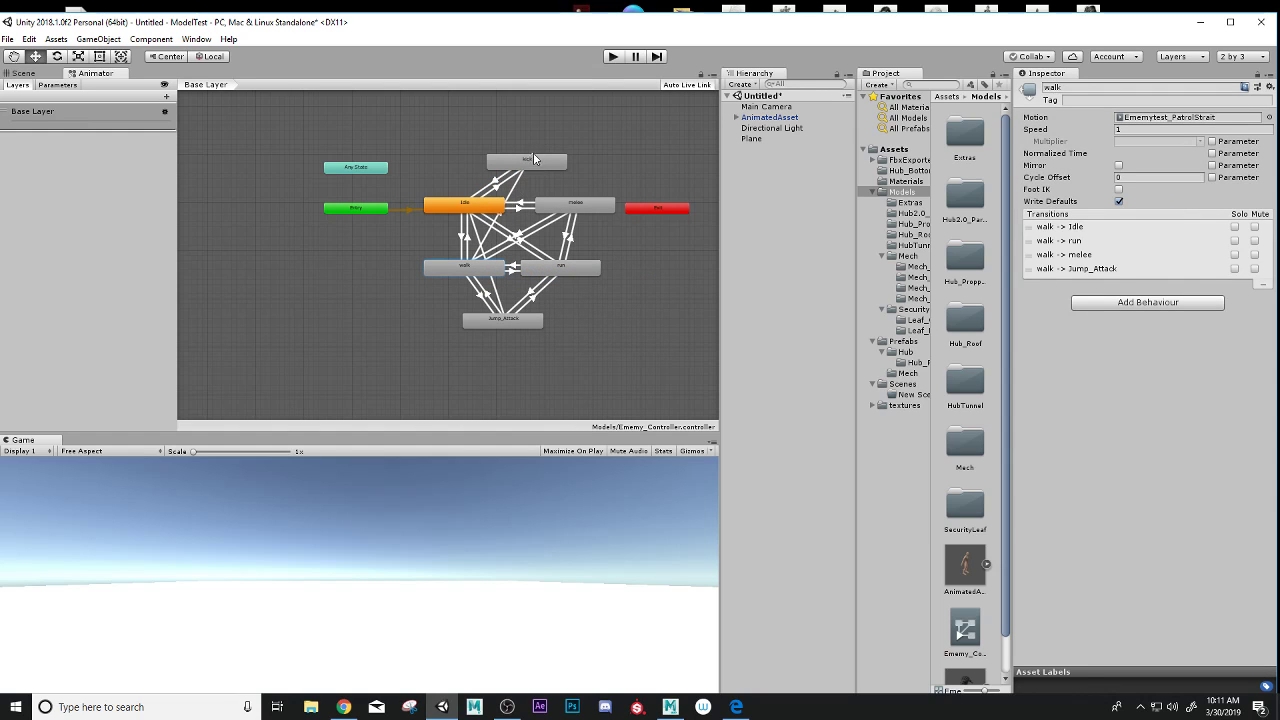
pyautogui.click(540, 167)
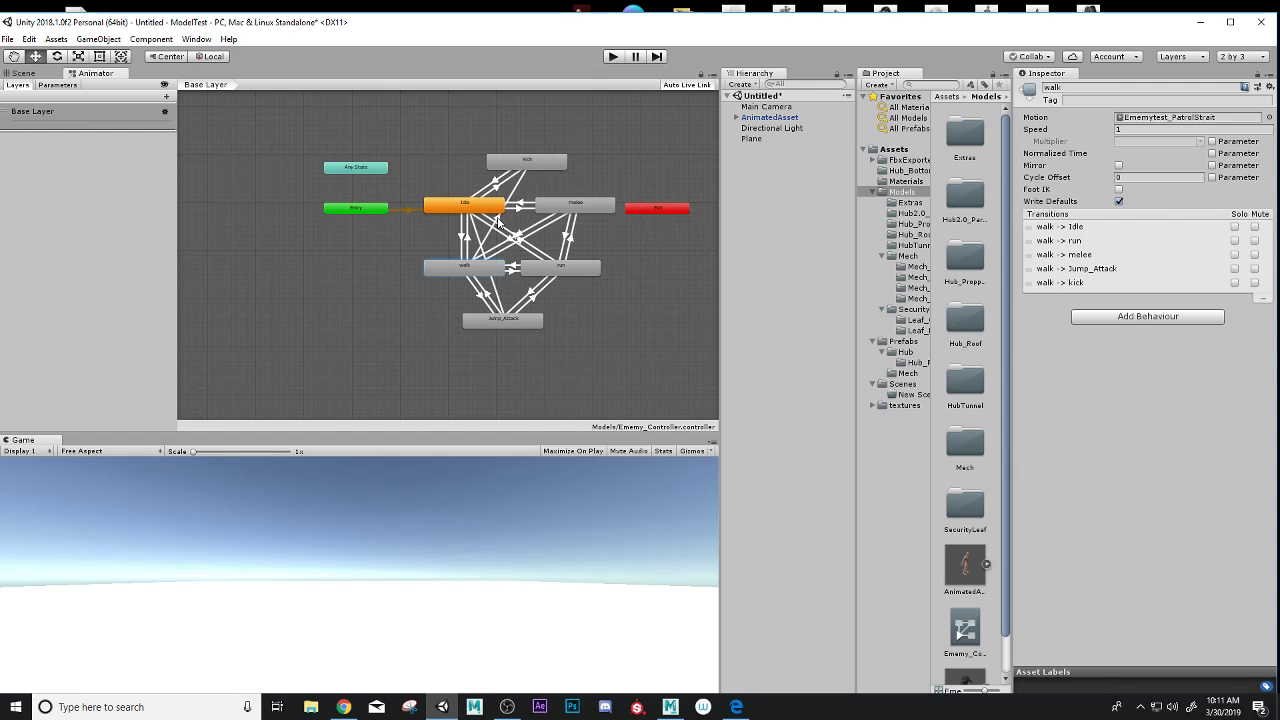
pyautogui.click(497, 222)
pyautogui.click(1024, 545)
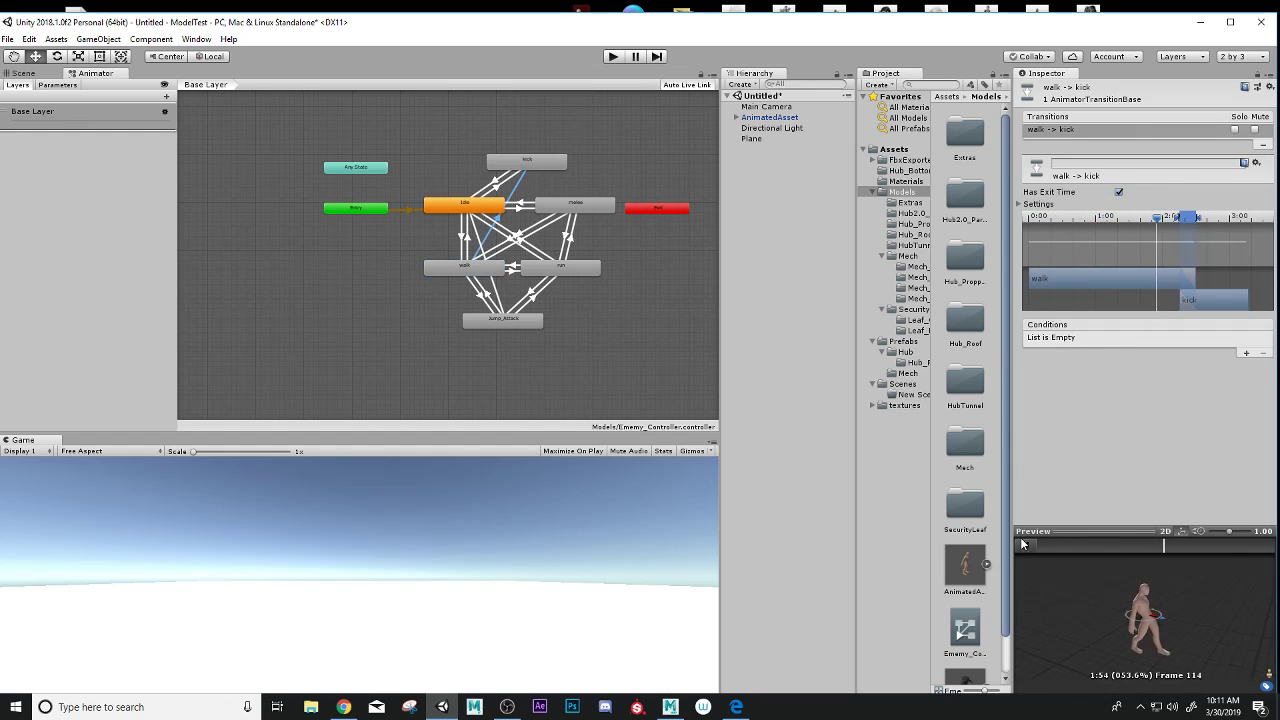
# Stop the walk to kick preview and create a transition from the kick state to walk.
pyautogui.click(1024, 545)
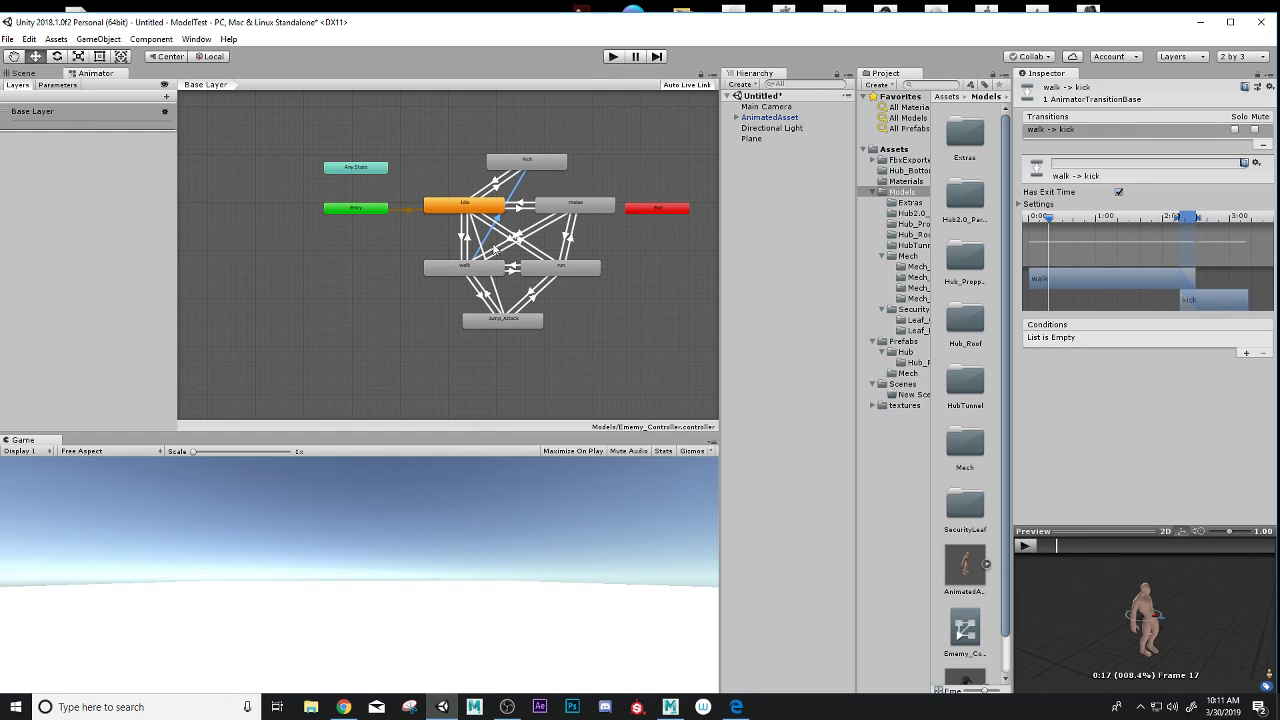
pyautogui.rightClick(548, 165)
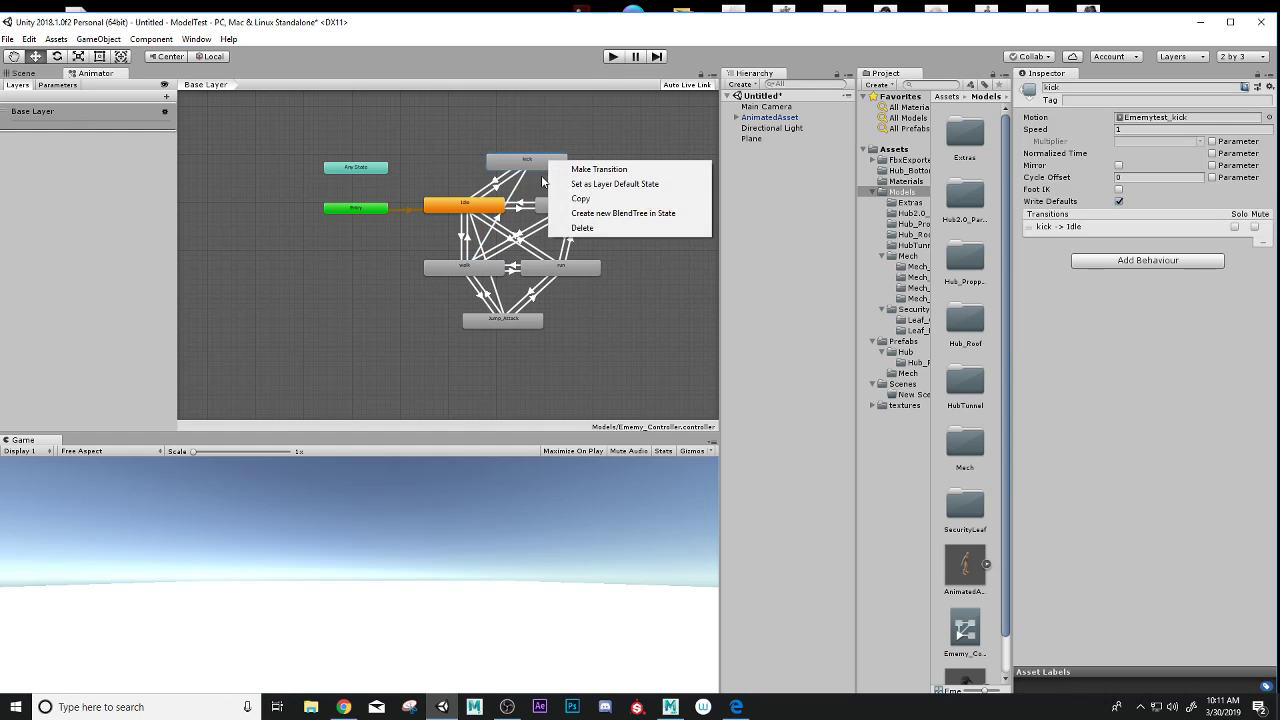
pyautogui.click(577, 174)
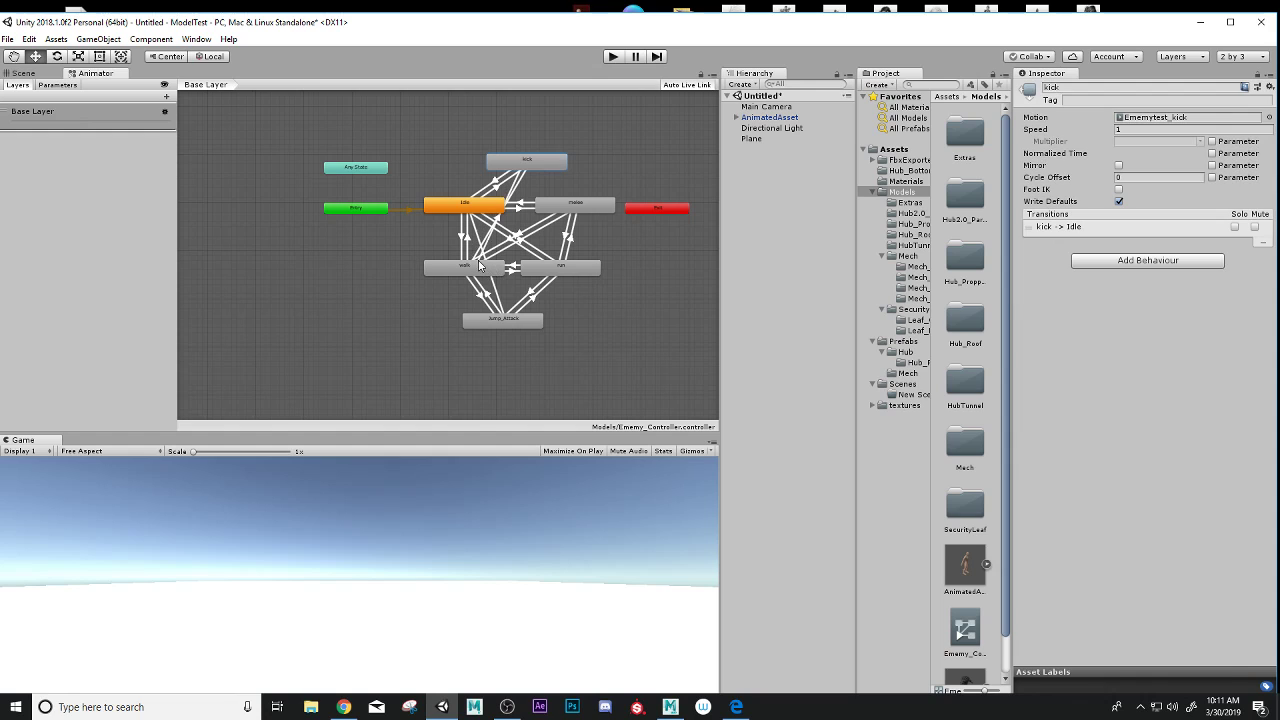
pyautogui.click(479, 265)
pyautogui.click(526, 162)
pyautogui.rightClick(537, 173)
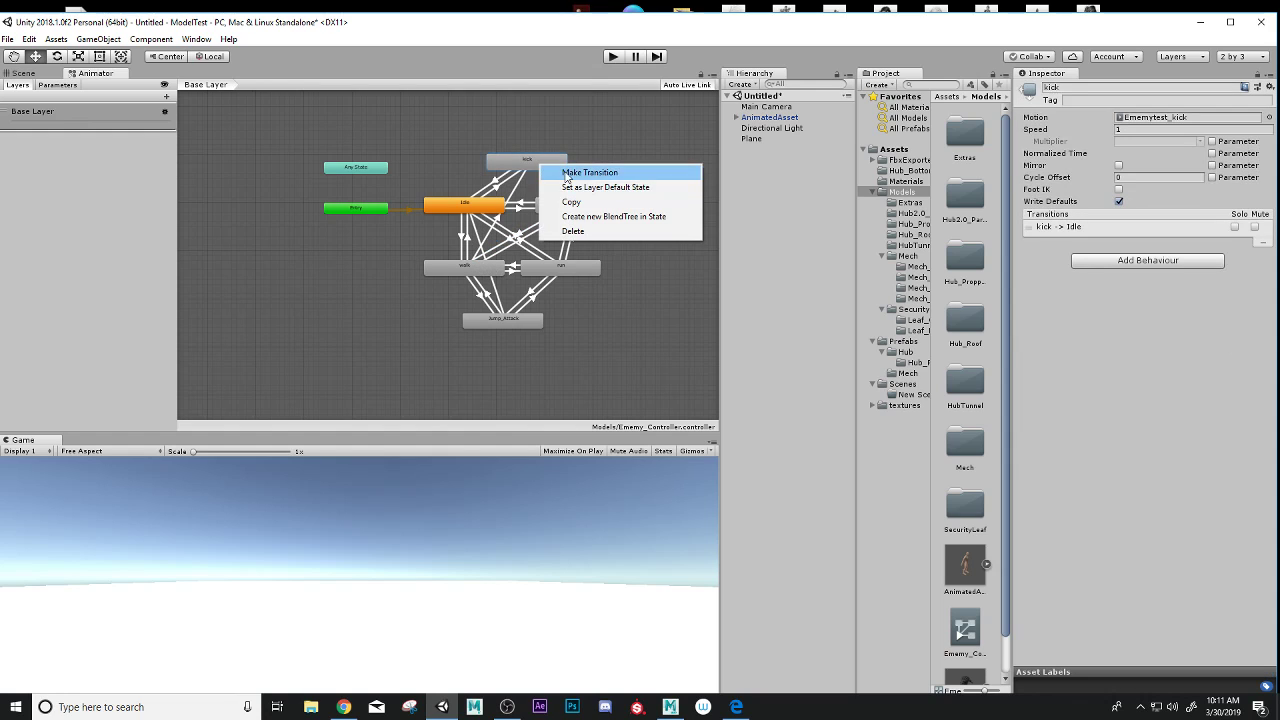
pyautogui.click(578, 172)
pyautogui.click(441, 271)
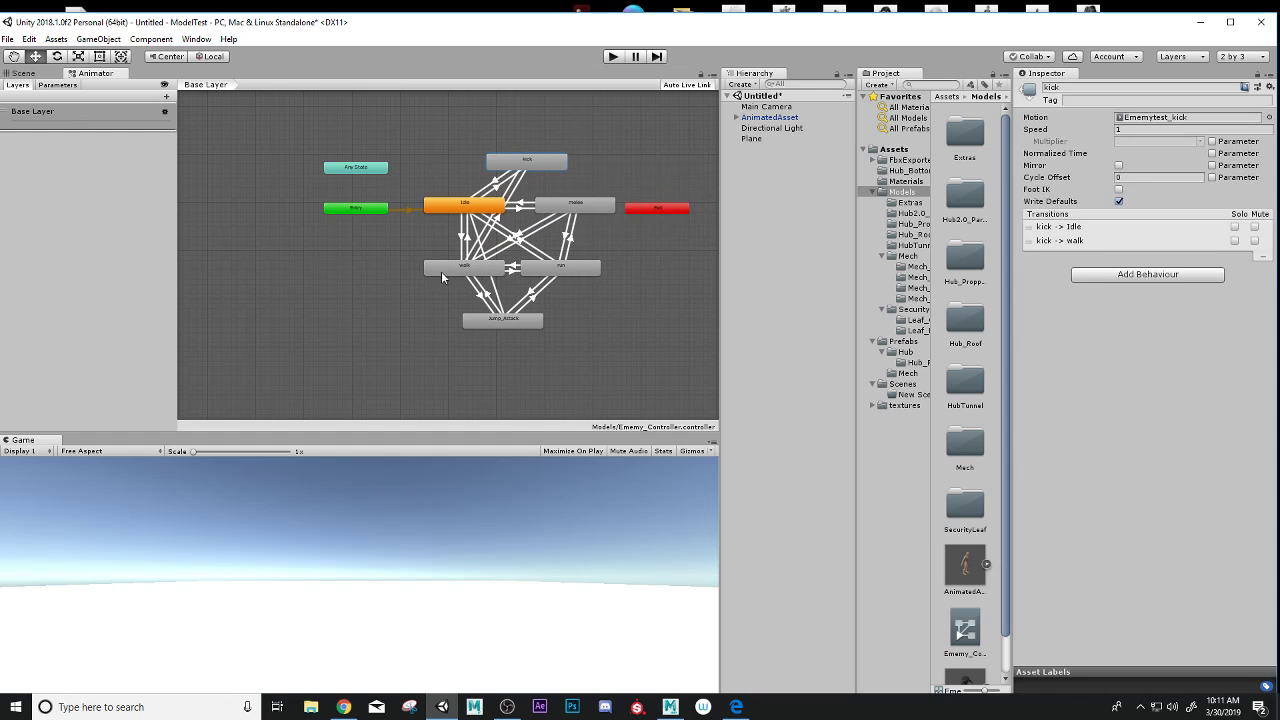
# Preview the kick to walk transition to check its blend.
pyautogui.click(493, 222)
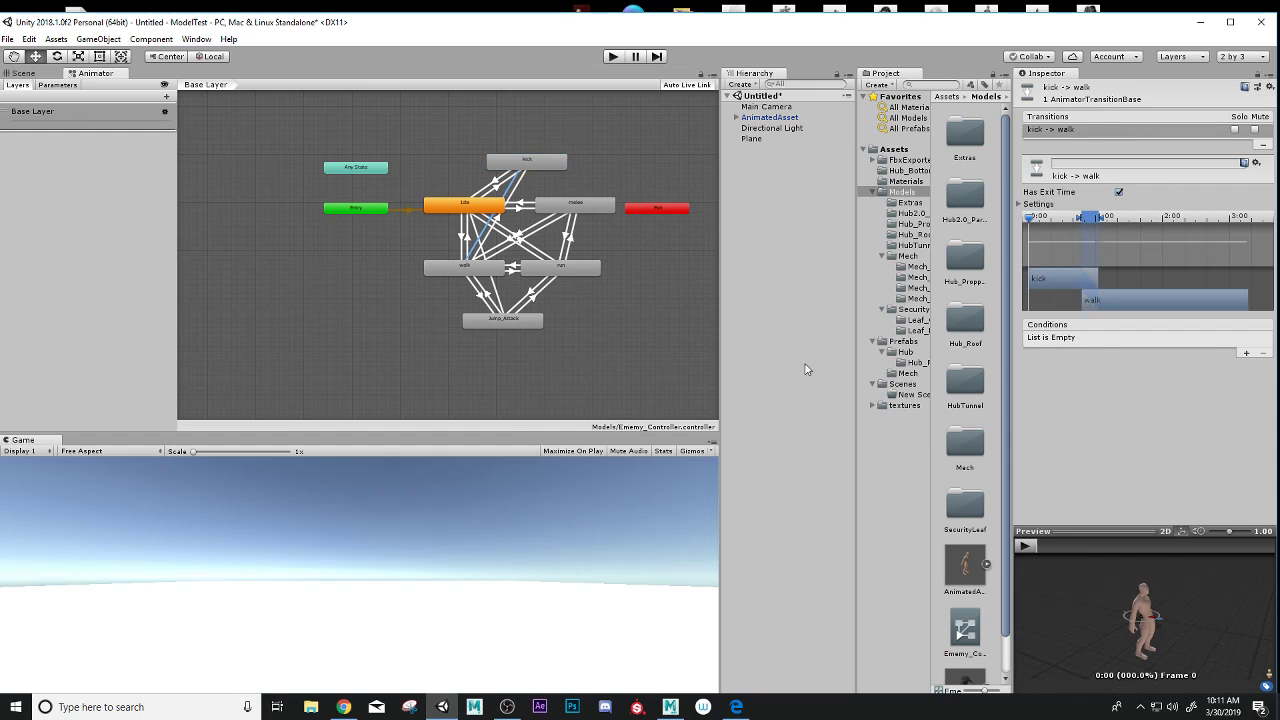
pyautogui.click(1031, 546)
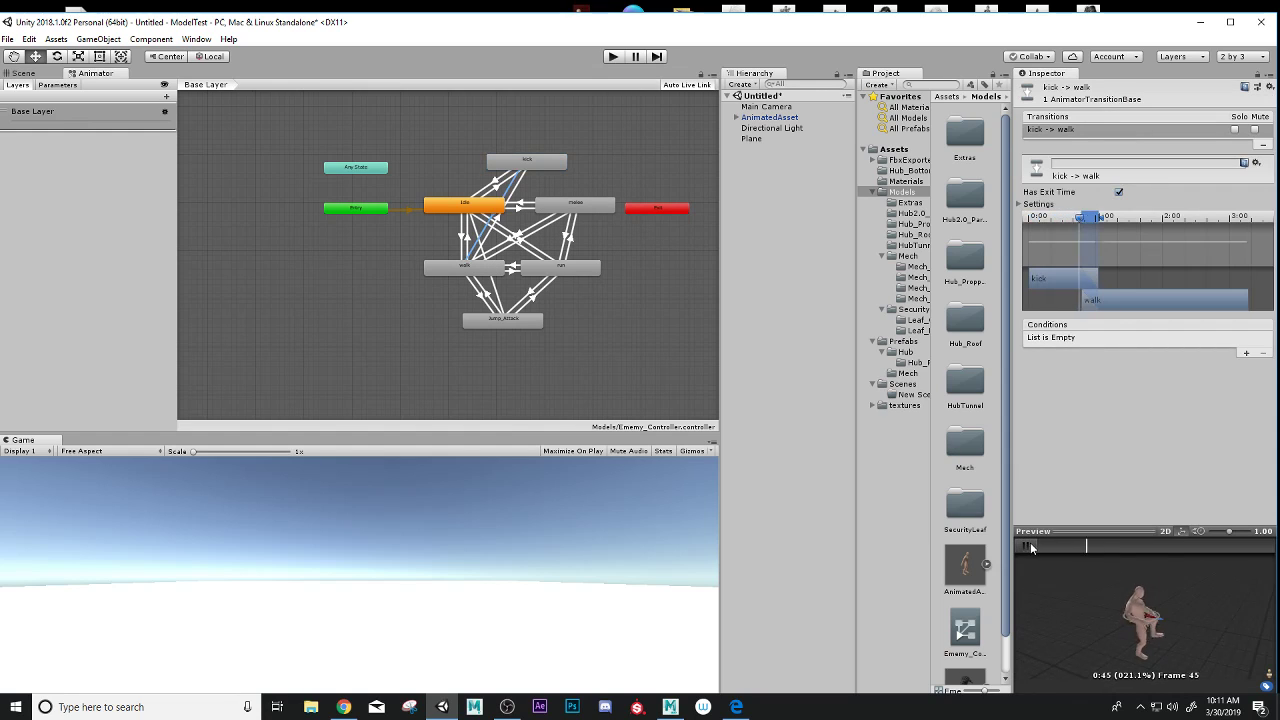
pyautogui.click(1024, 546)
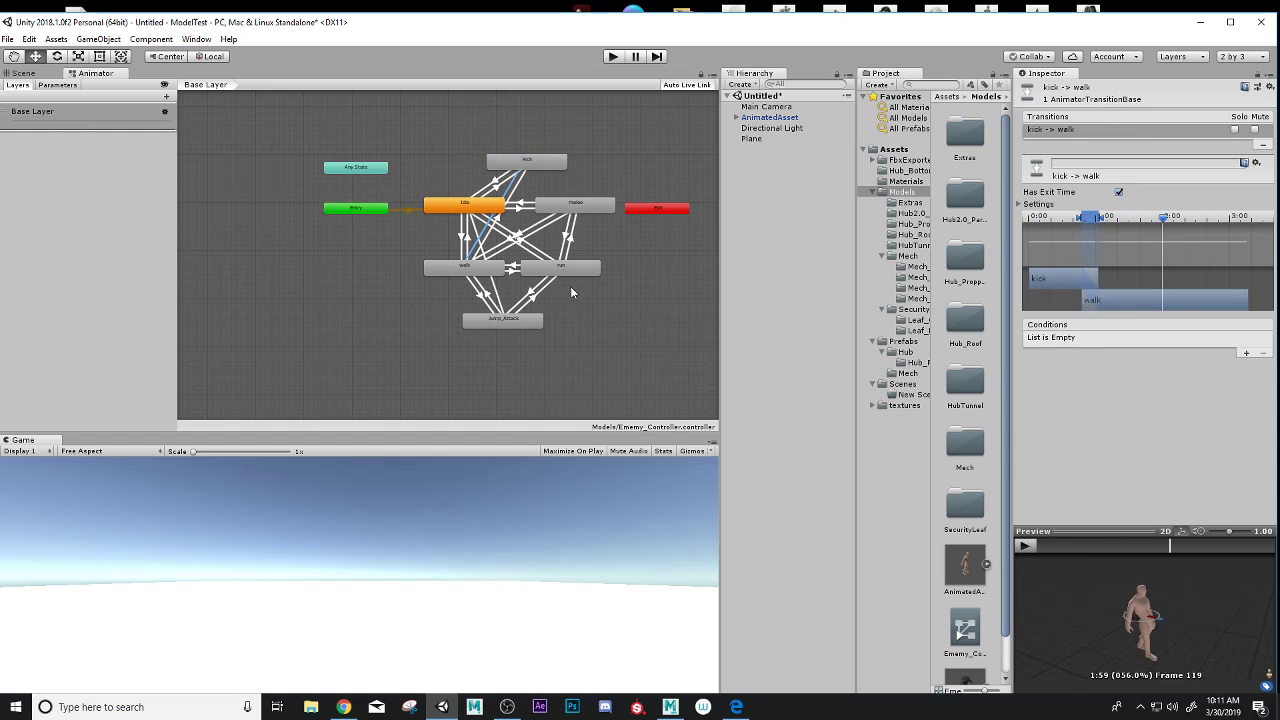
# Create transitions in both directions between the kick and run states.
pyautogui.rightClick(528, 162)
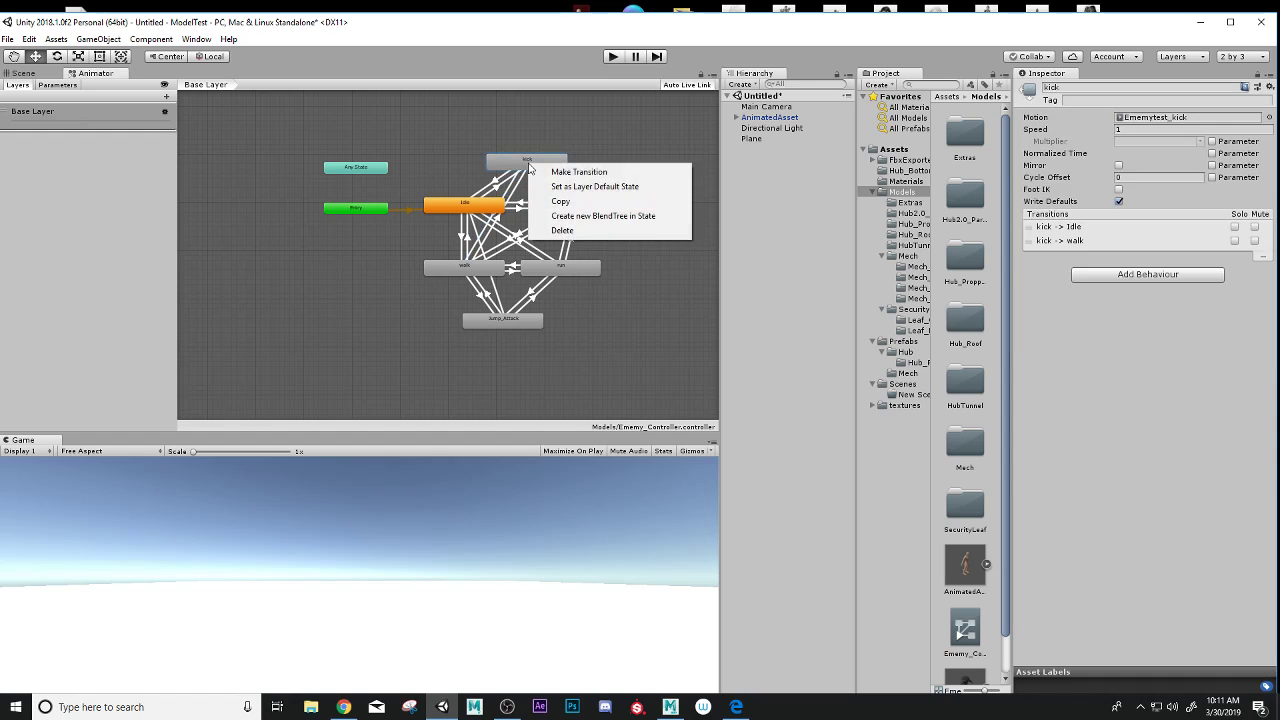
pyautogui.click(560, 171)
pyautogui.click(549, 268)
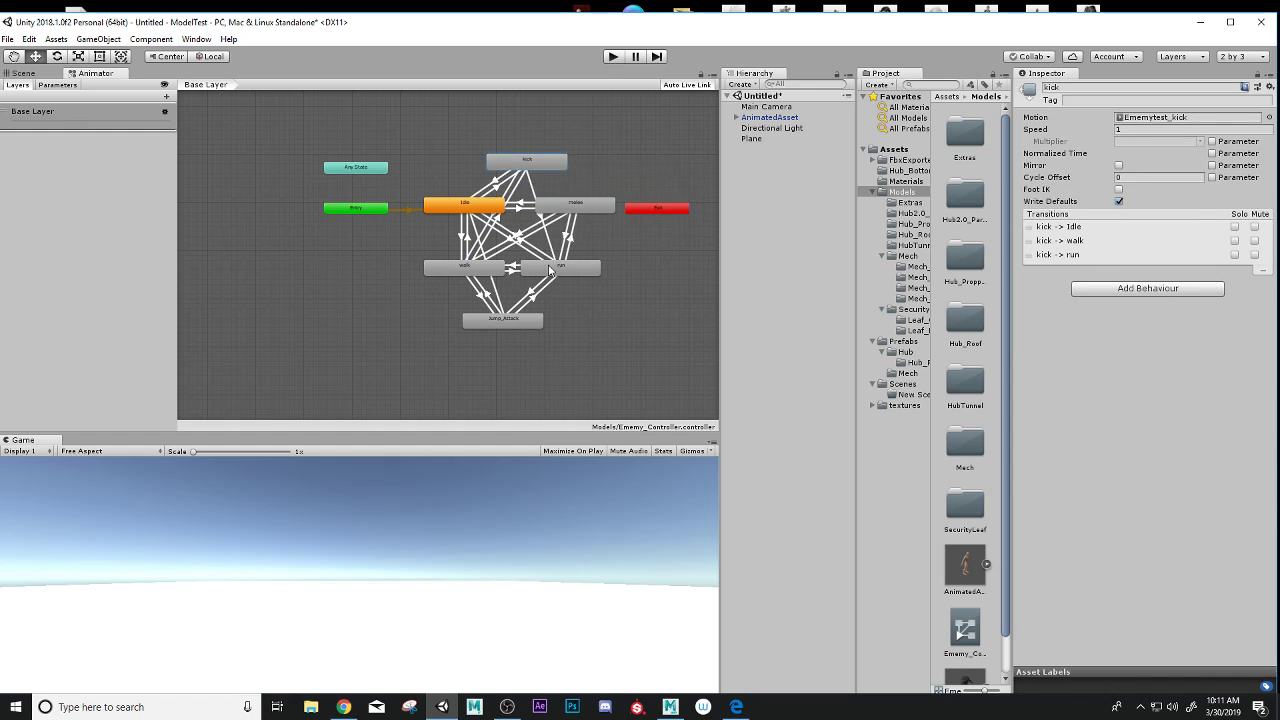
pyautogui.rightClick(571, 269)
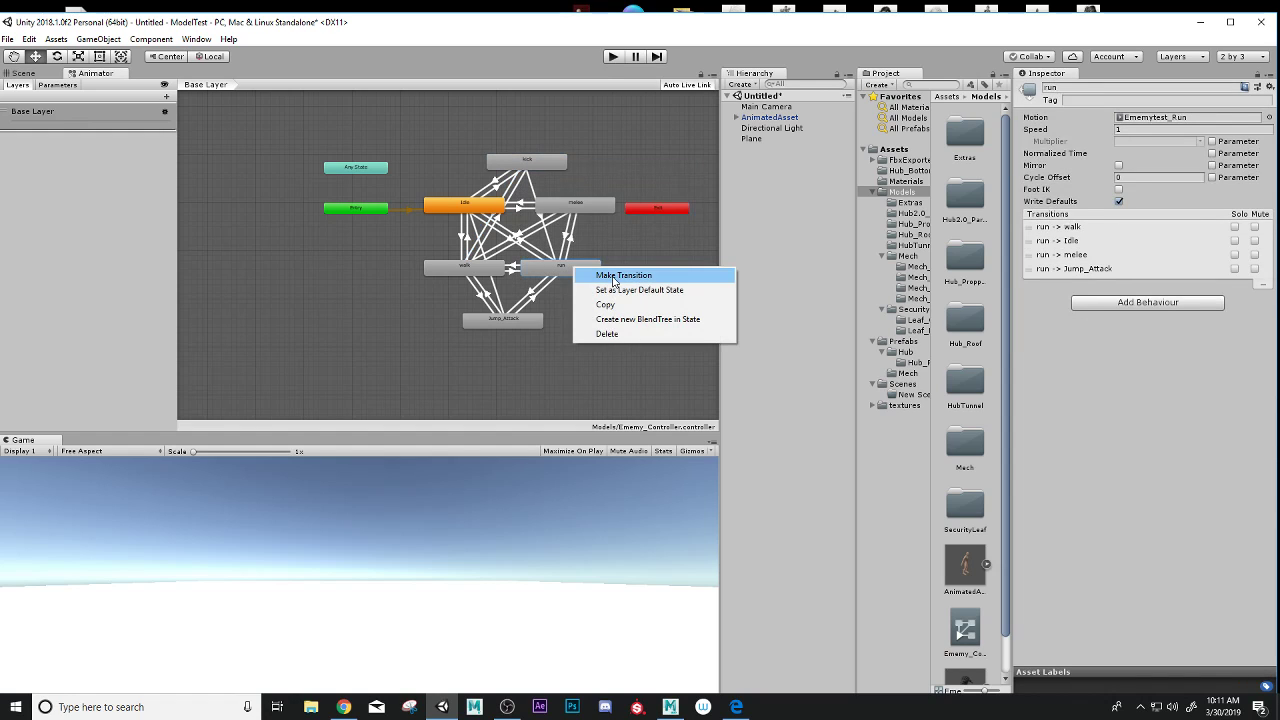
pyautogui.click(612, 276)
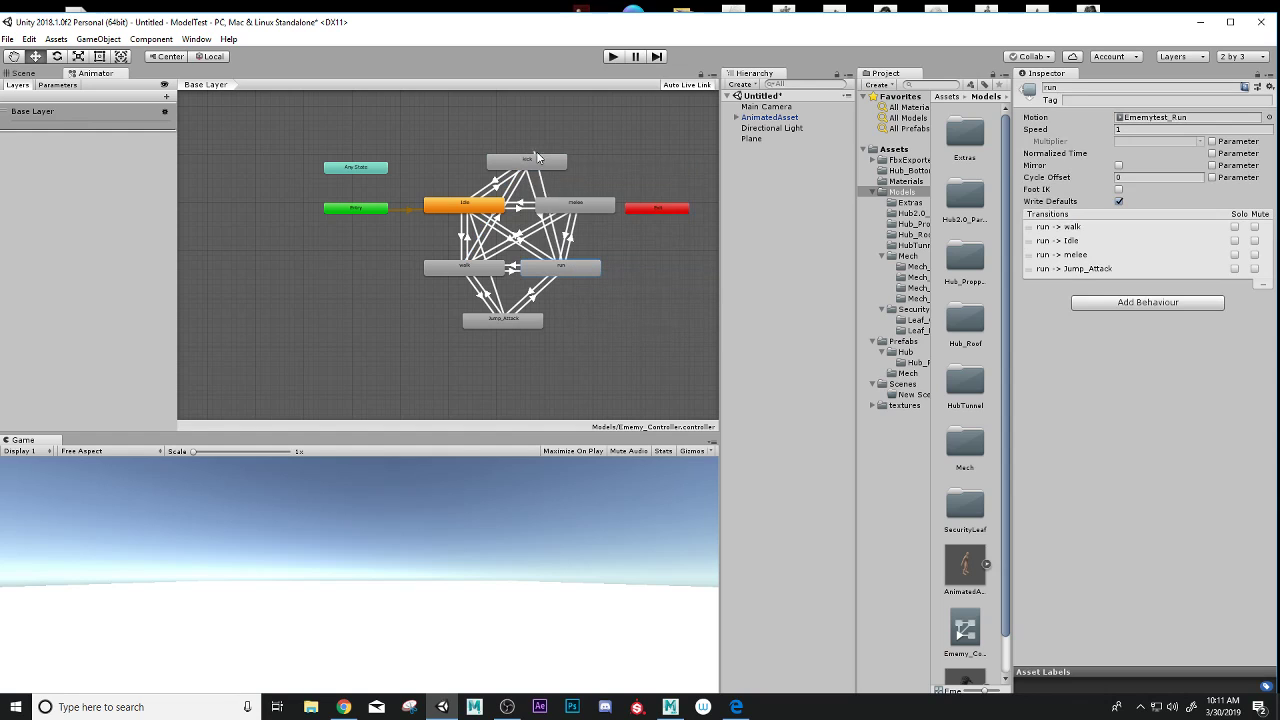
pyautogui.click(543, 163)
# Preview the kick to run and run to kick transitions to check their blends.
pyautogui.click(550, 236)
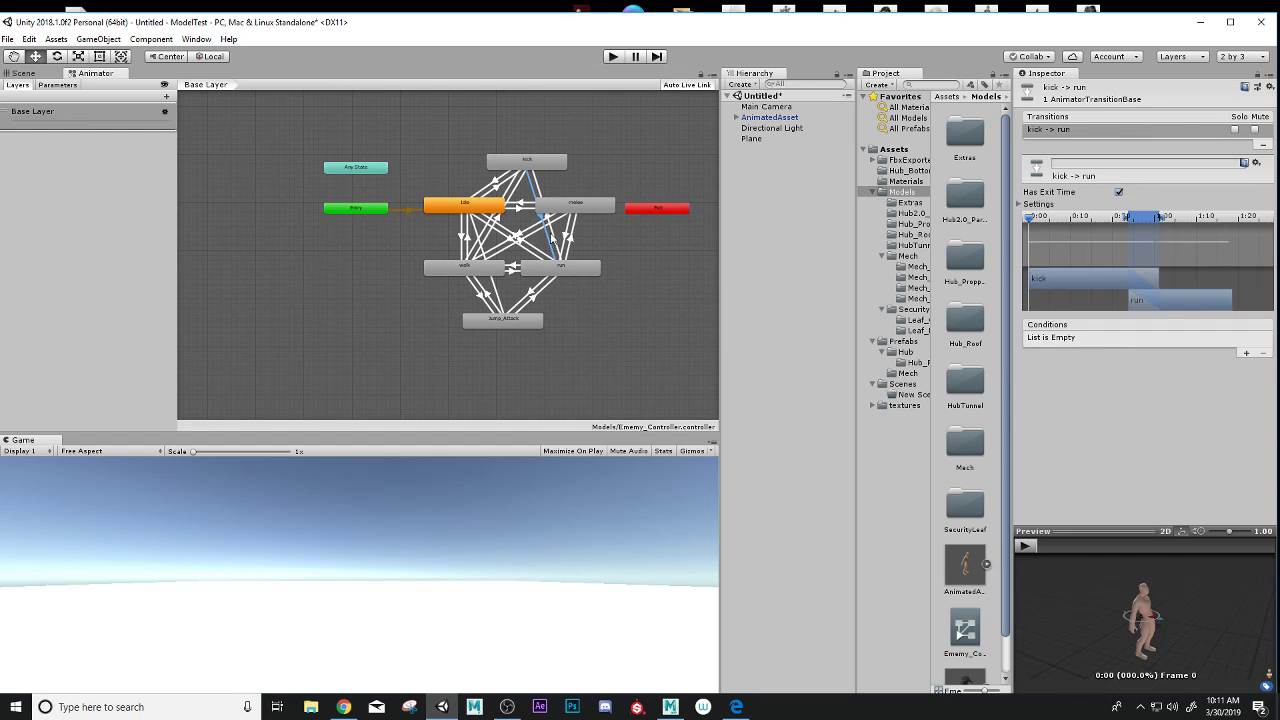
pyautogui.click(1024, 547)
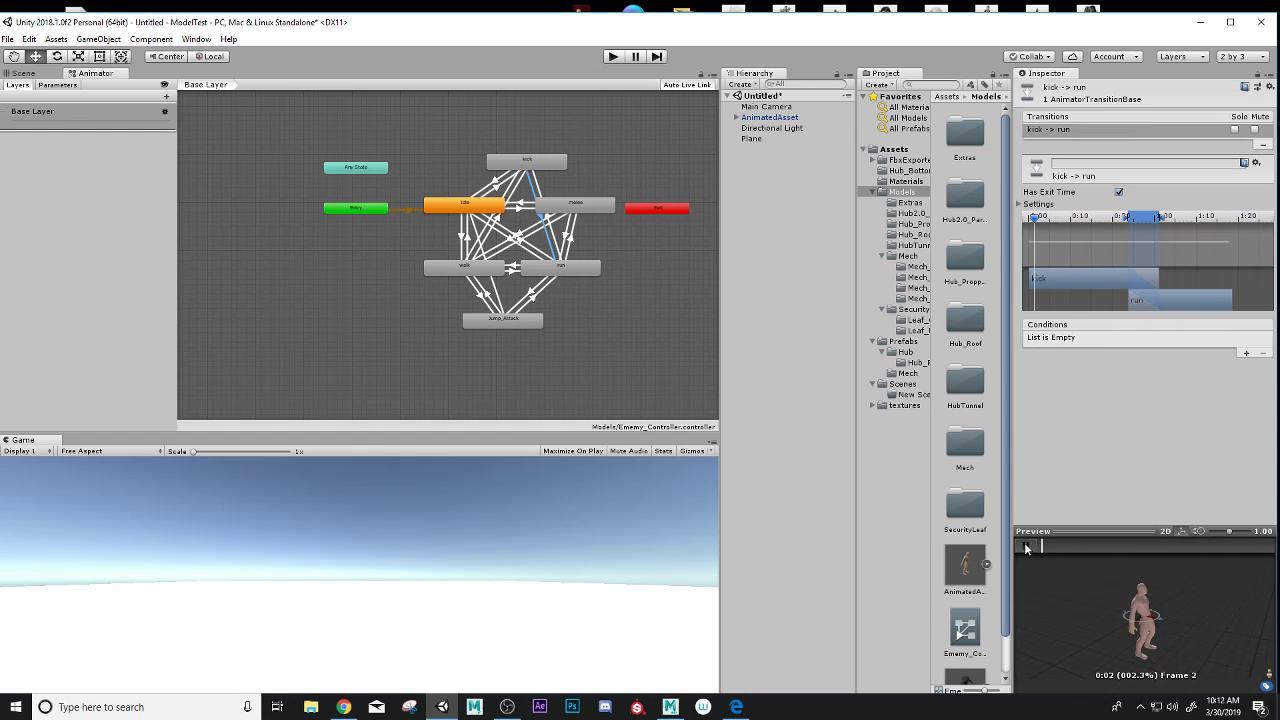
pyautogui.click(549, 226)
pyautogui.click(1026, 546)
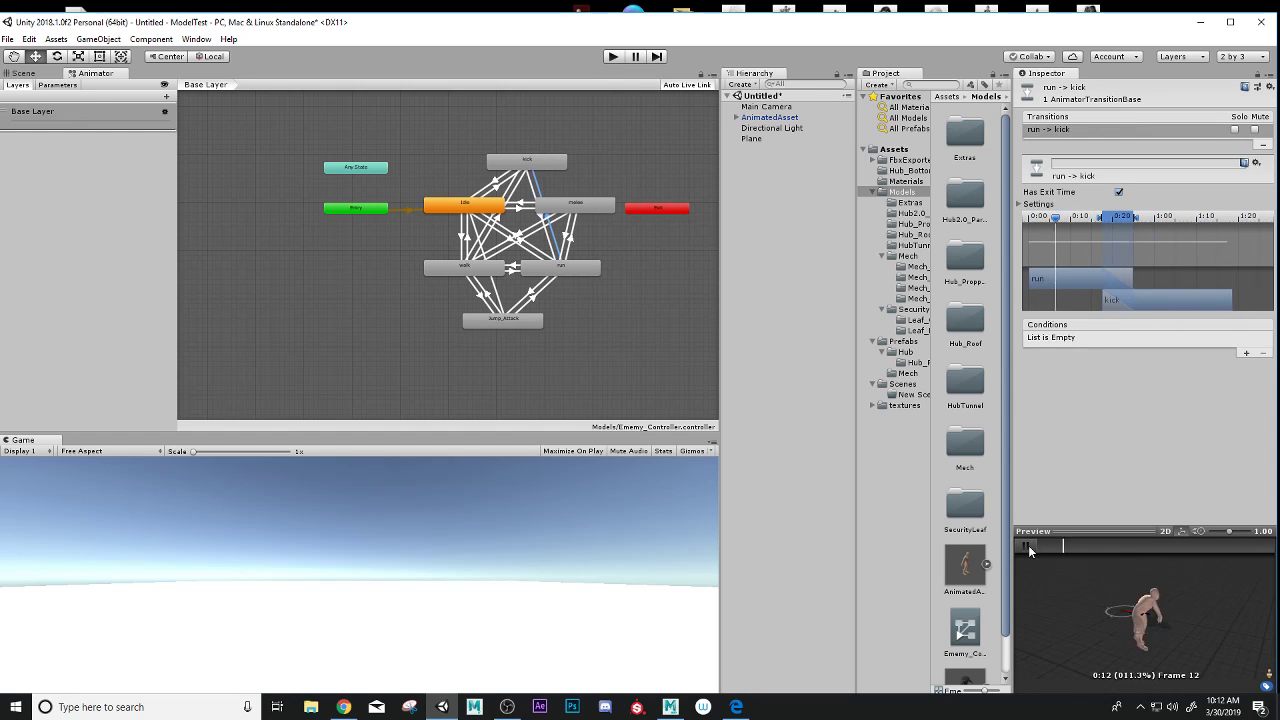
pyautogui.click(1026, 546)
# Replay the walk to kick and kick to walk transition previews to compare both blends.
pyautogui.click(490, 229)
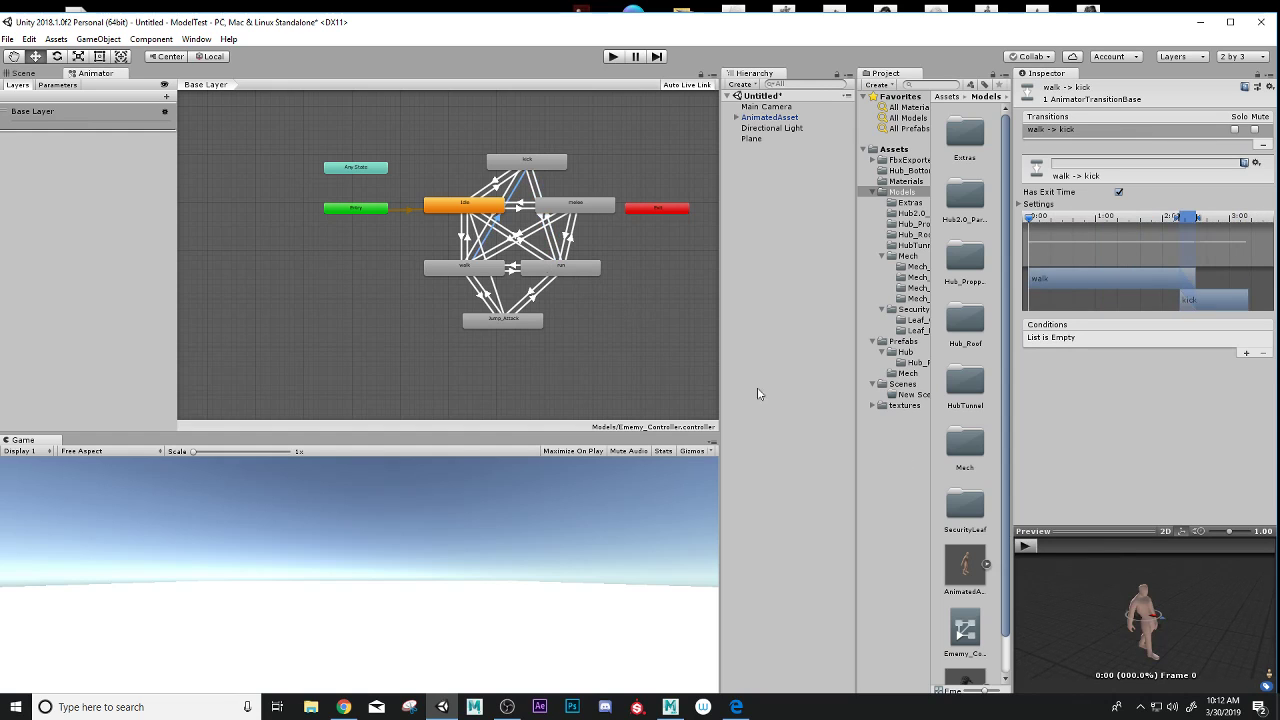
pyautogui.click(1027, 546)
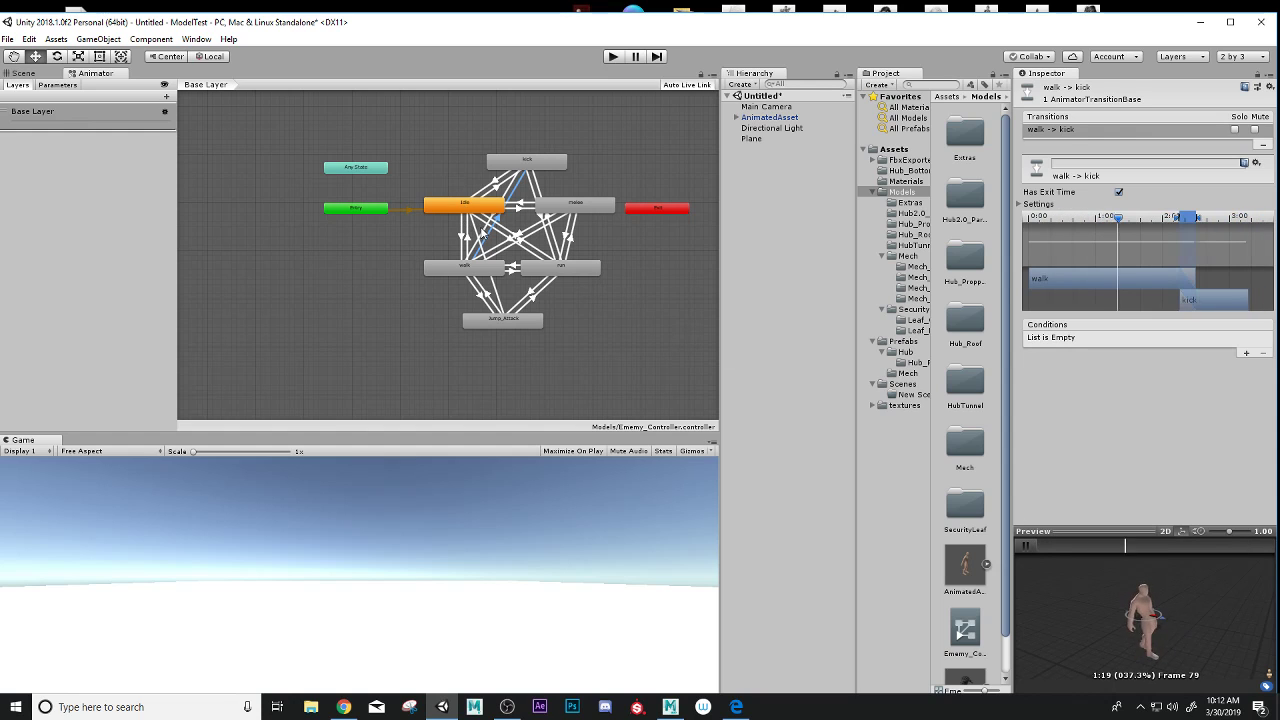
pyautogui.click(485, 233)
pyautogui.click(1027, 546)
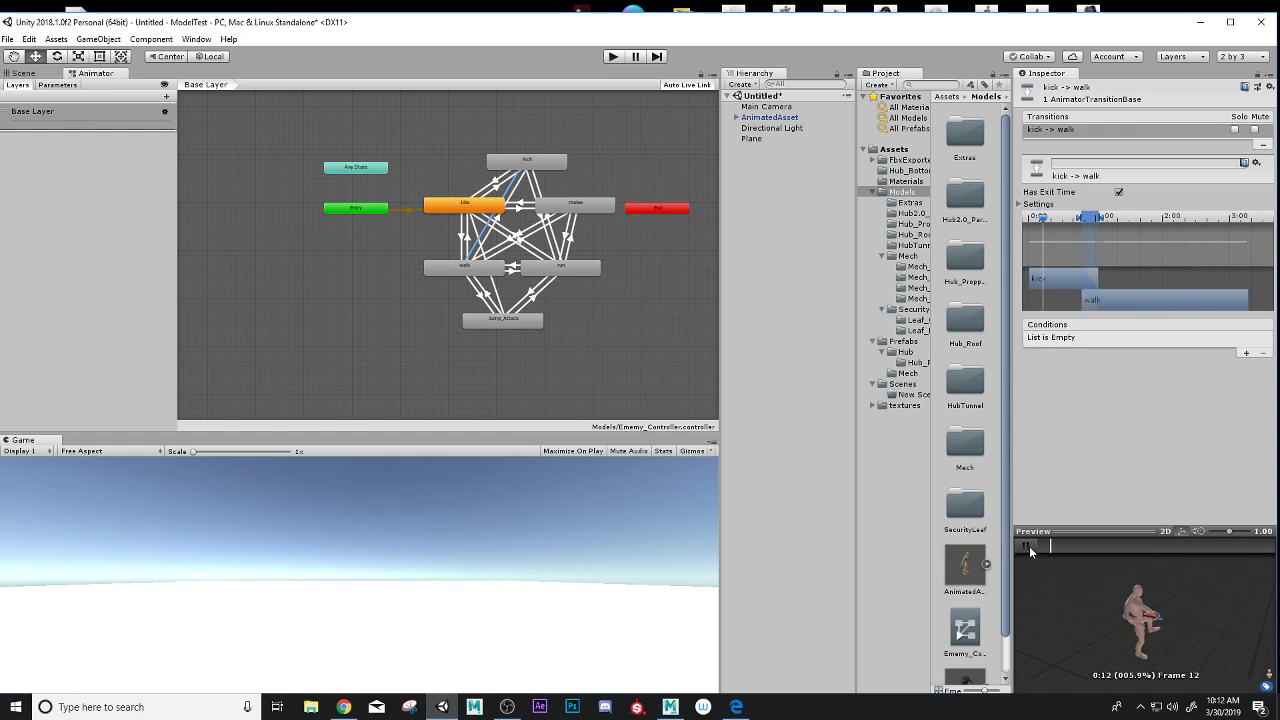
pyautogui.click(1027, 546)
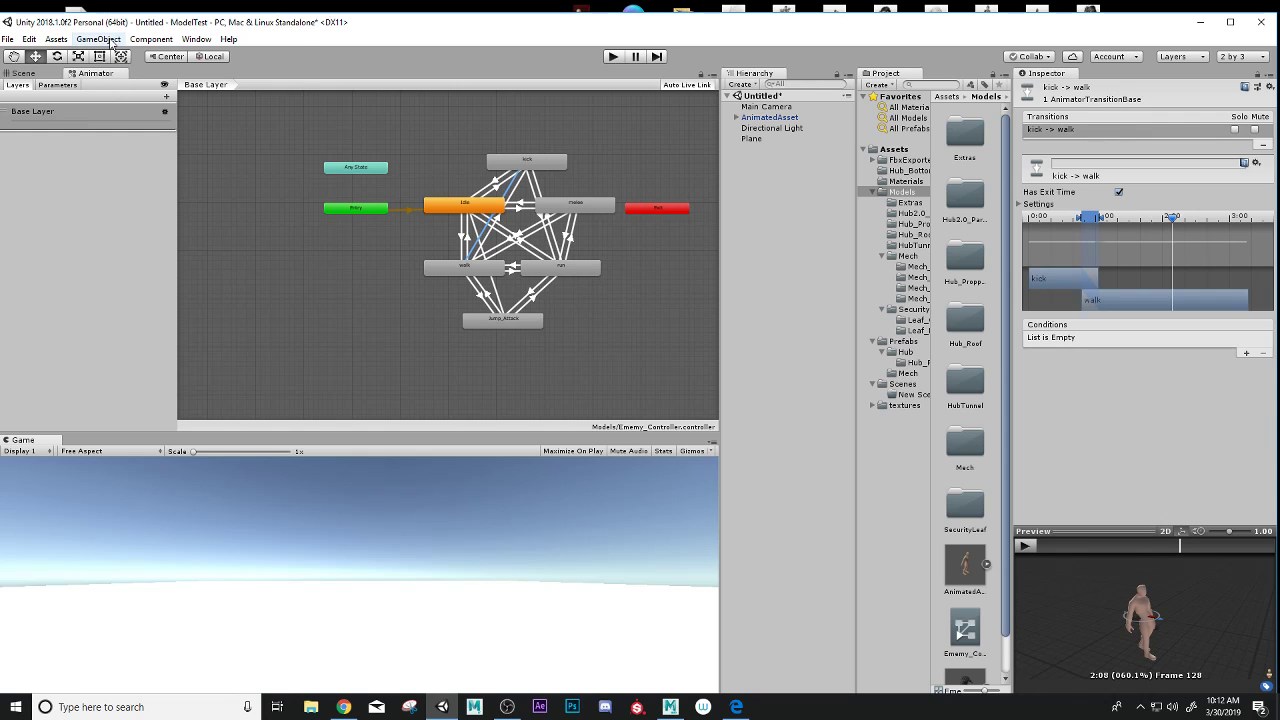
pyautogui.click(100, 39)
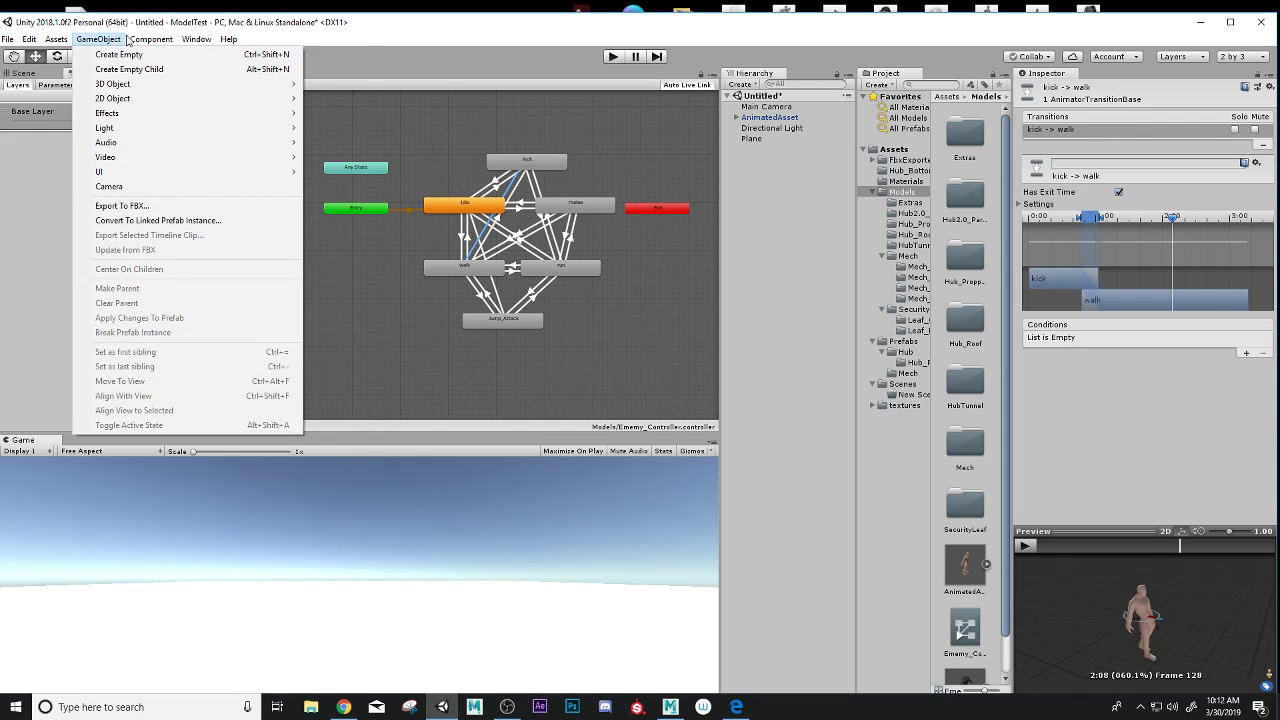
pyautogui.moveTo(193, 39)
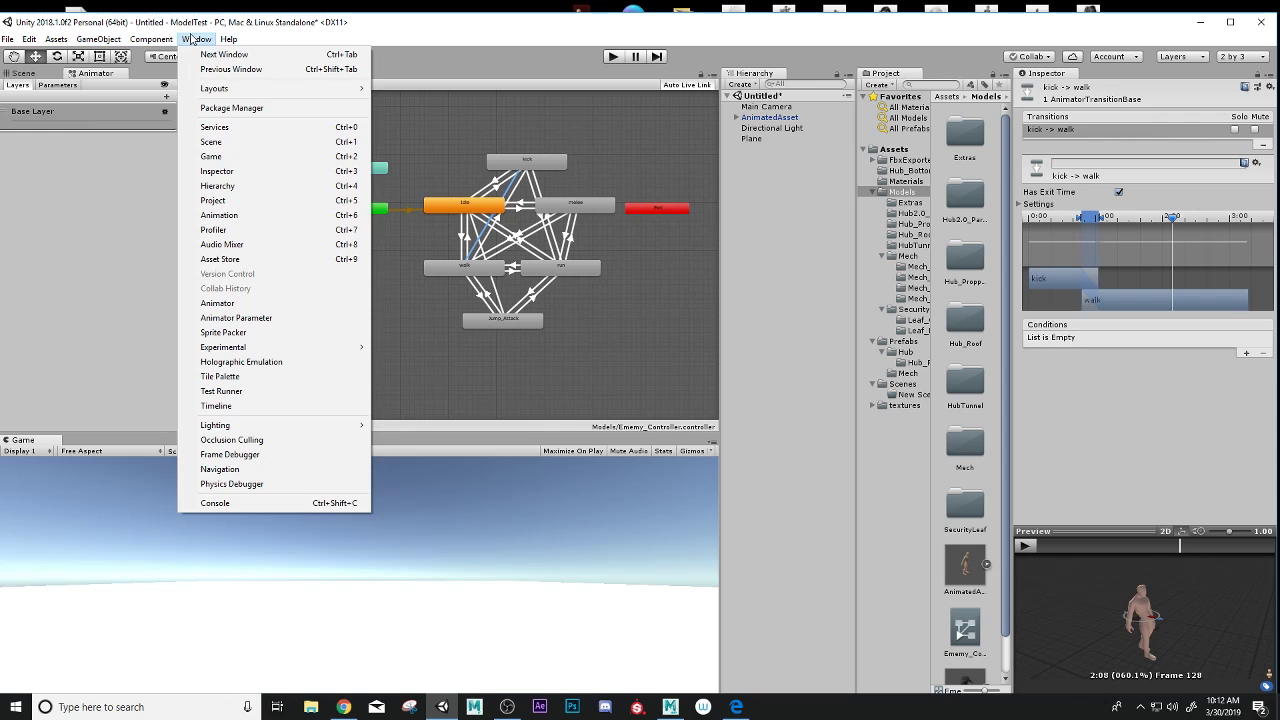
pyautogui.click(193, 39)
# Dock the Animator window between the Scene and Game views and enlarge it slightly so the kick and Idle states show.
pyautogui.moveTo(90, 77); pyautogui.dragTo(214, 336)
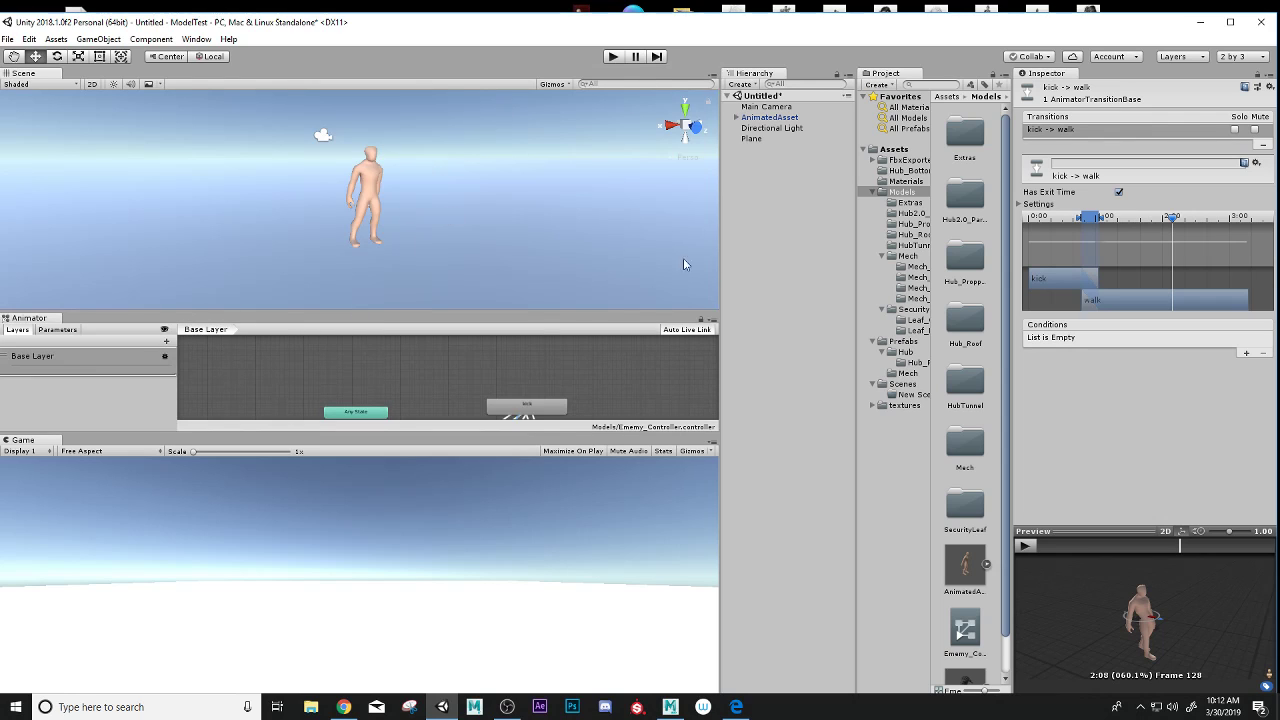
pyautogui.moveTo(532, 310); pyautogui.dragTo(532, 275)
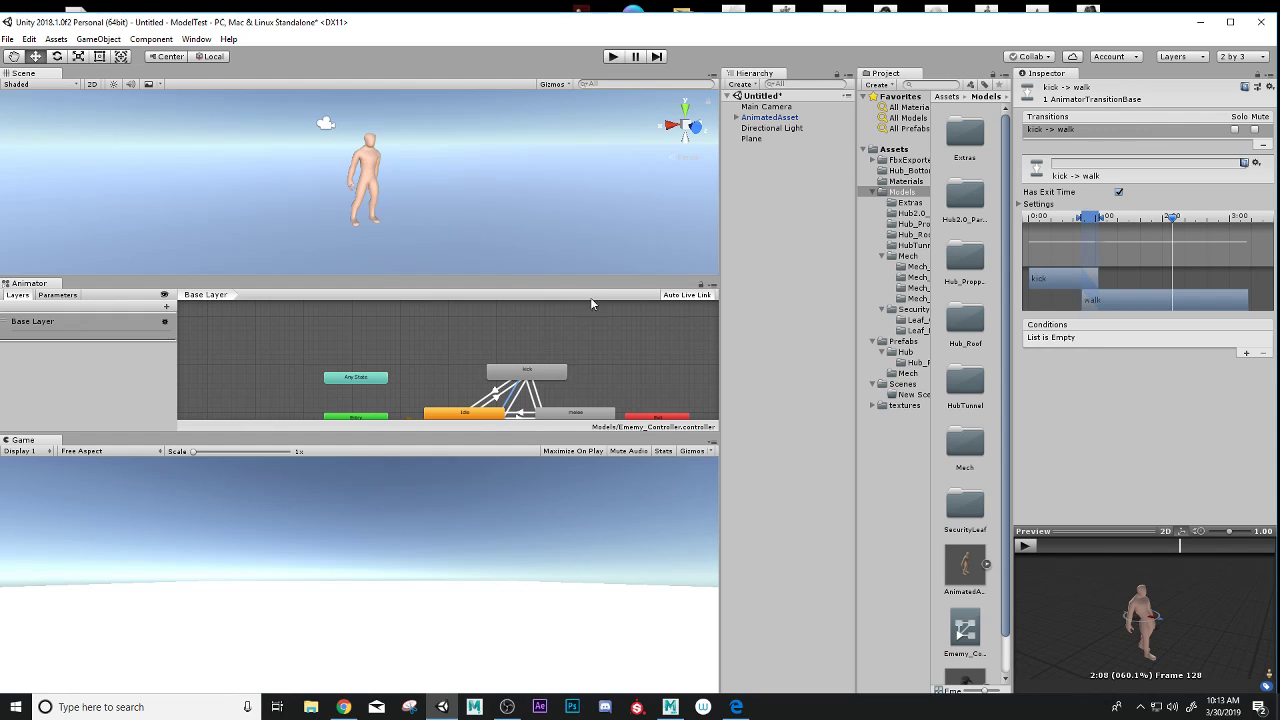
# Run the scene in Play mode, examine the Idle state and its transitions to and from kick, and stop playing.
pyautogui.click(476, 415)
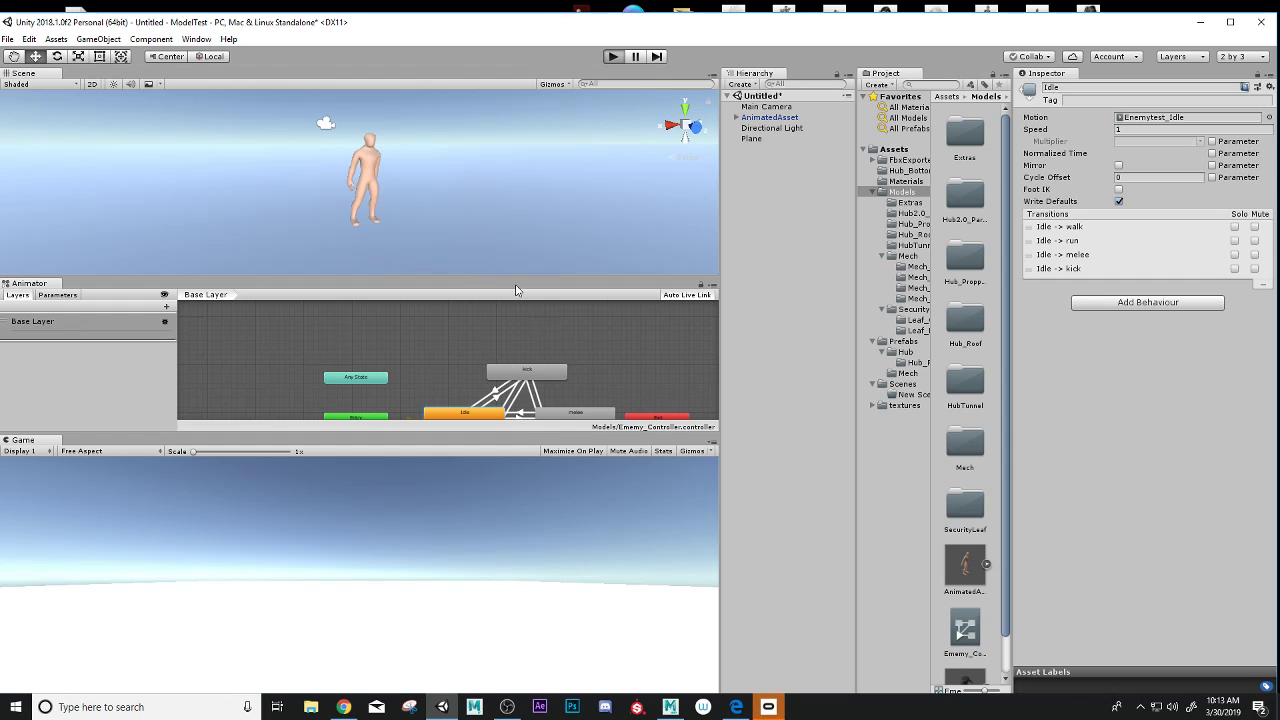
pyautogui.moveTo(781, 705)
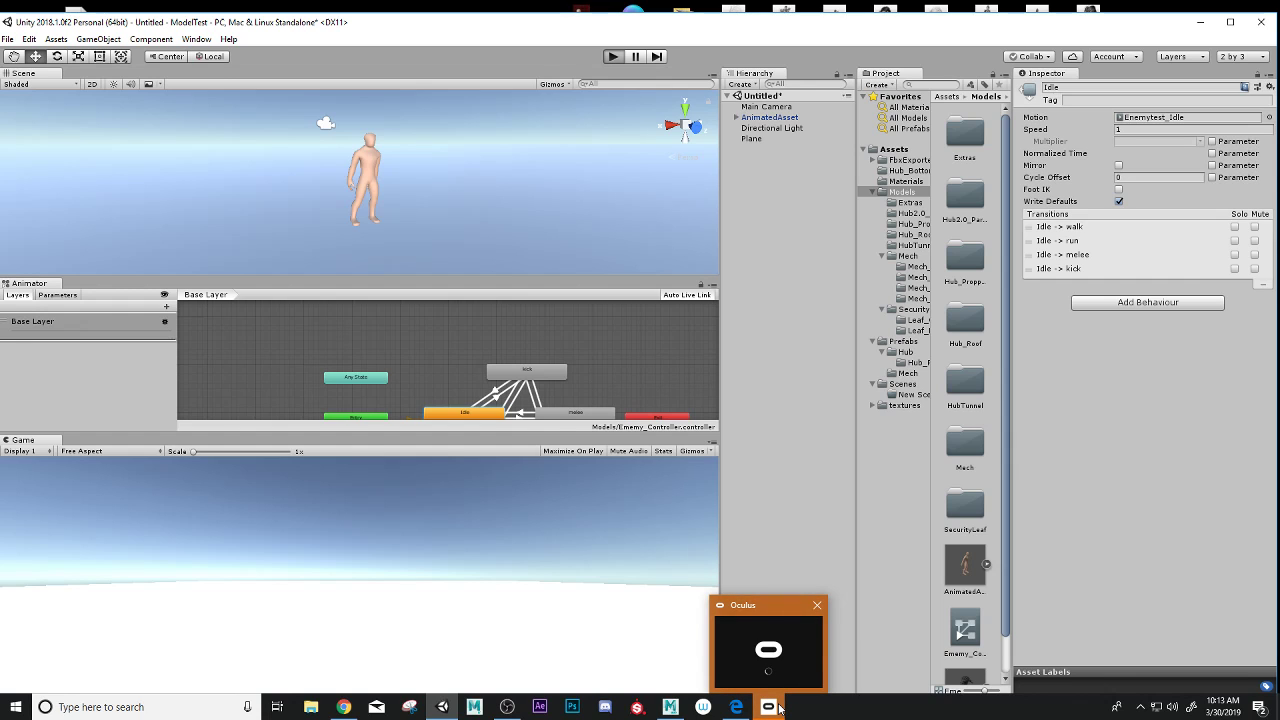
pyautogui.hotkey('ctrl', 'p')
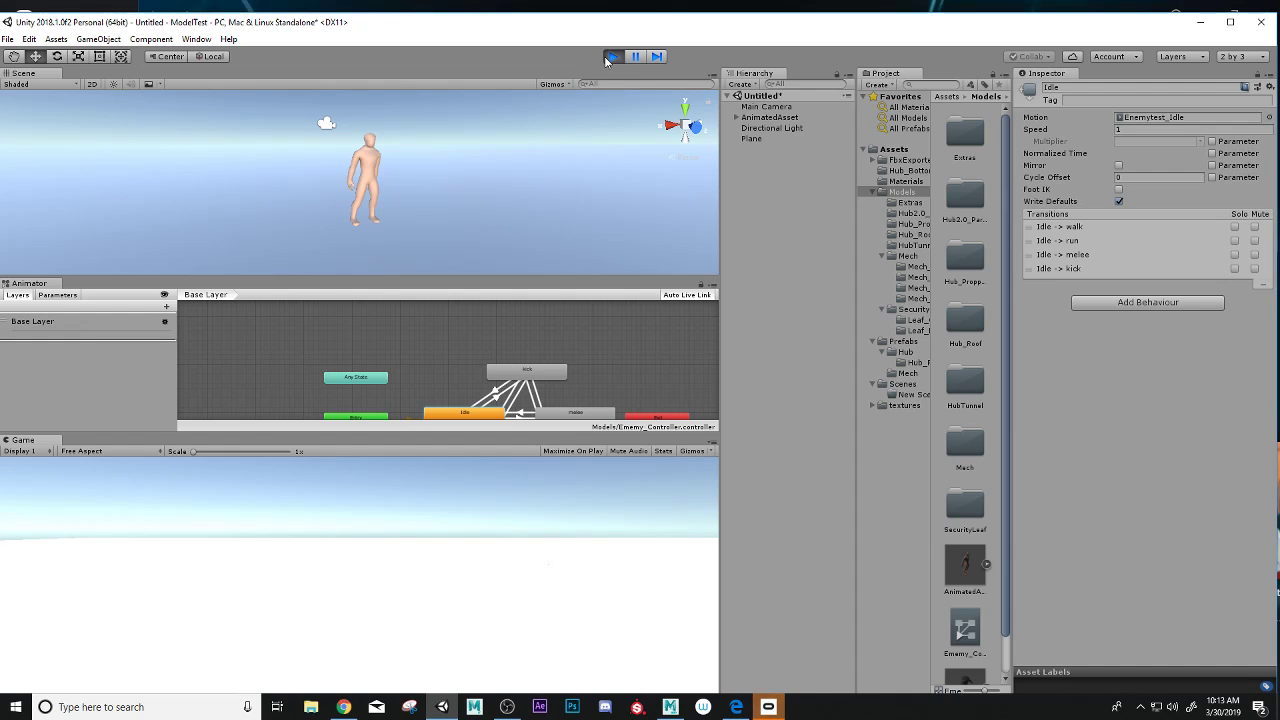
pyautogui.click(494, 398)
pyautogui.click(470, 418)
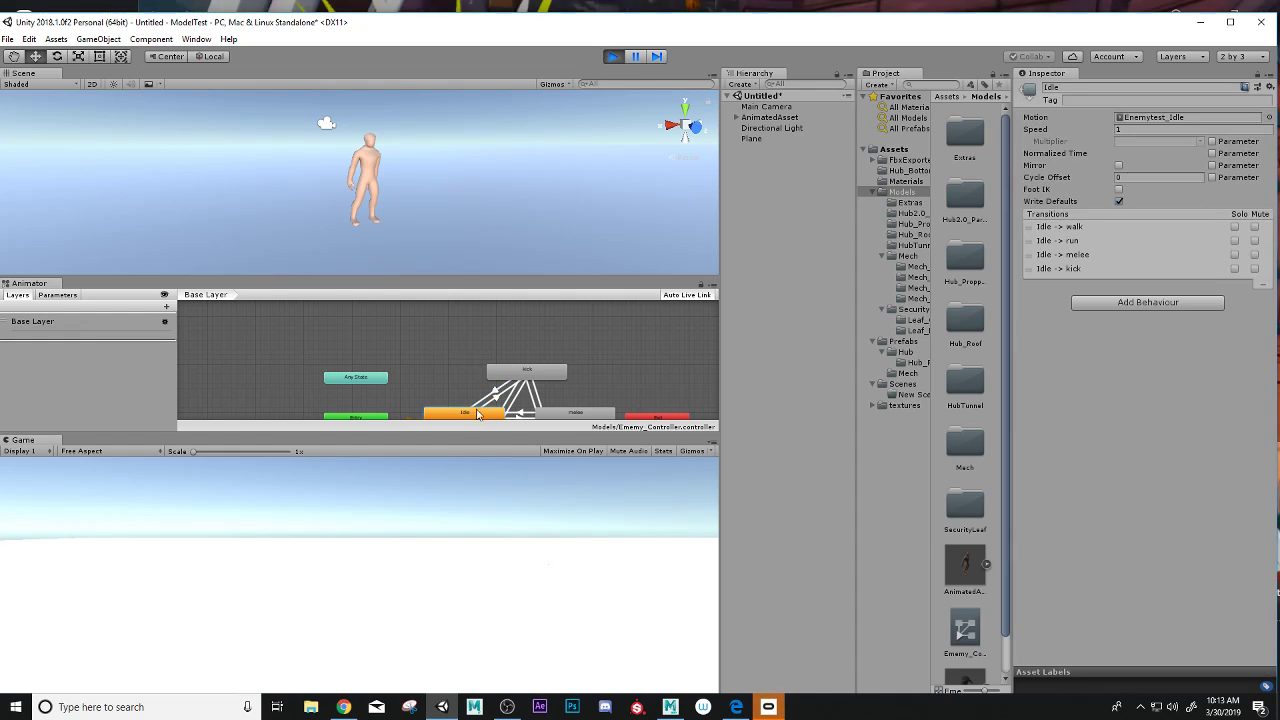
pyautogui.click(498, 403)
pyautogui.click(494, 392)
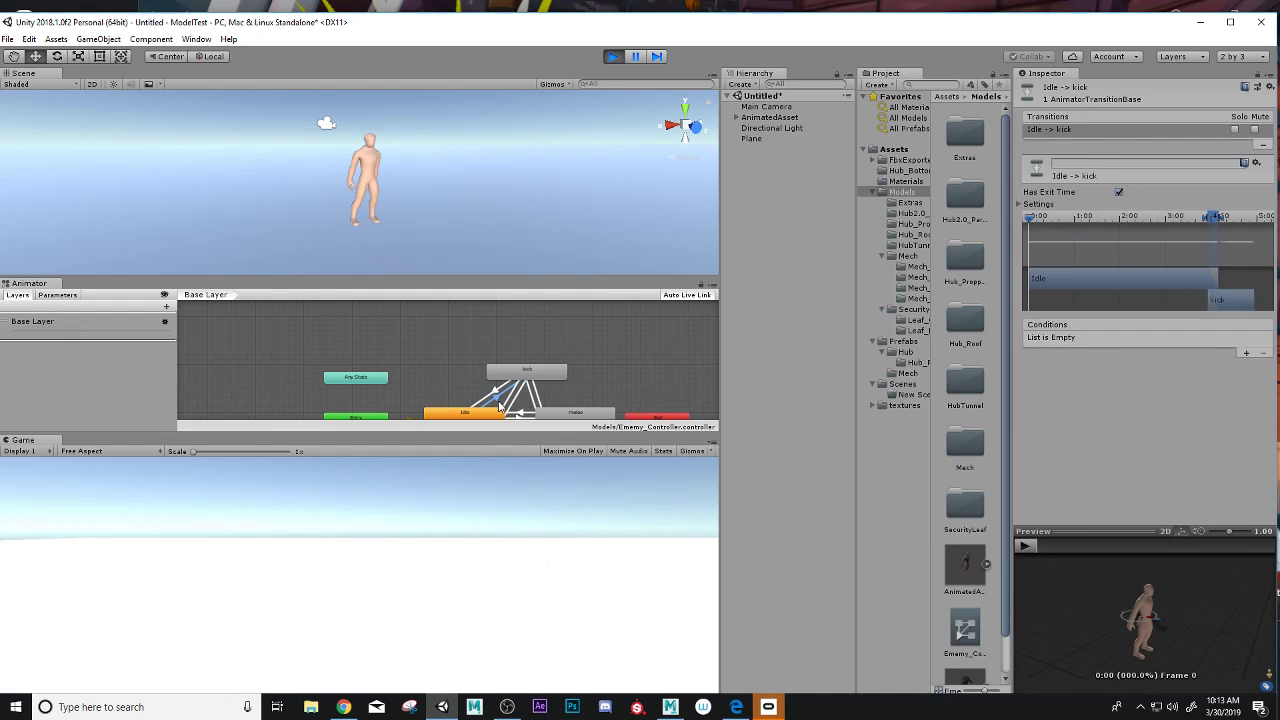
pyautogui.click(496, 391)
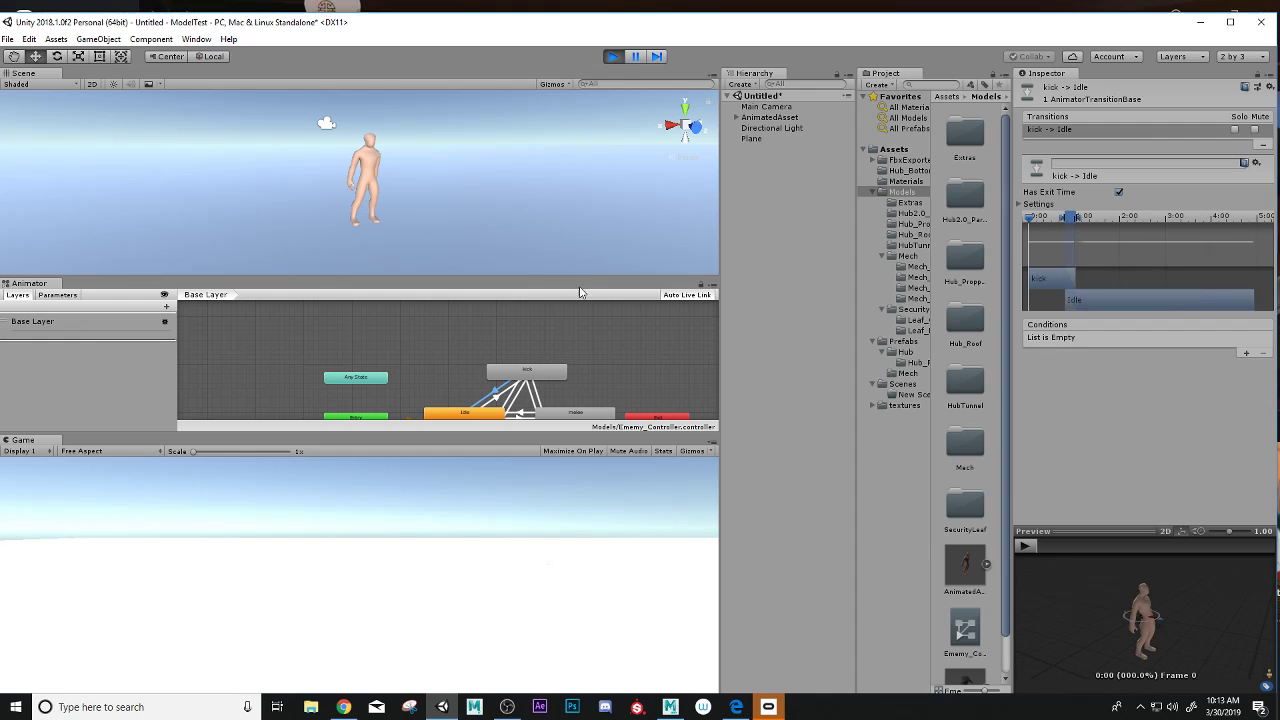
pyautogui.click(612, 56)
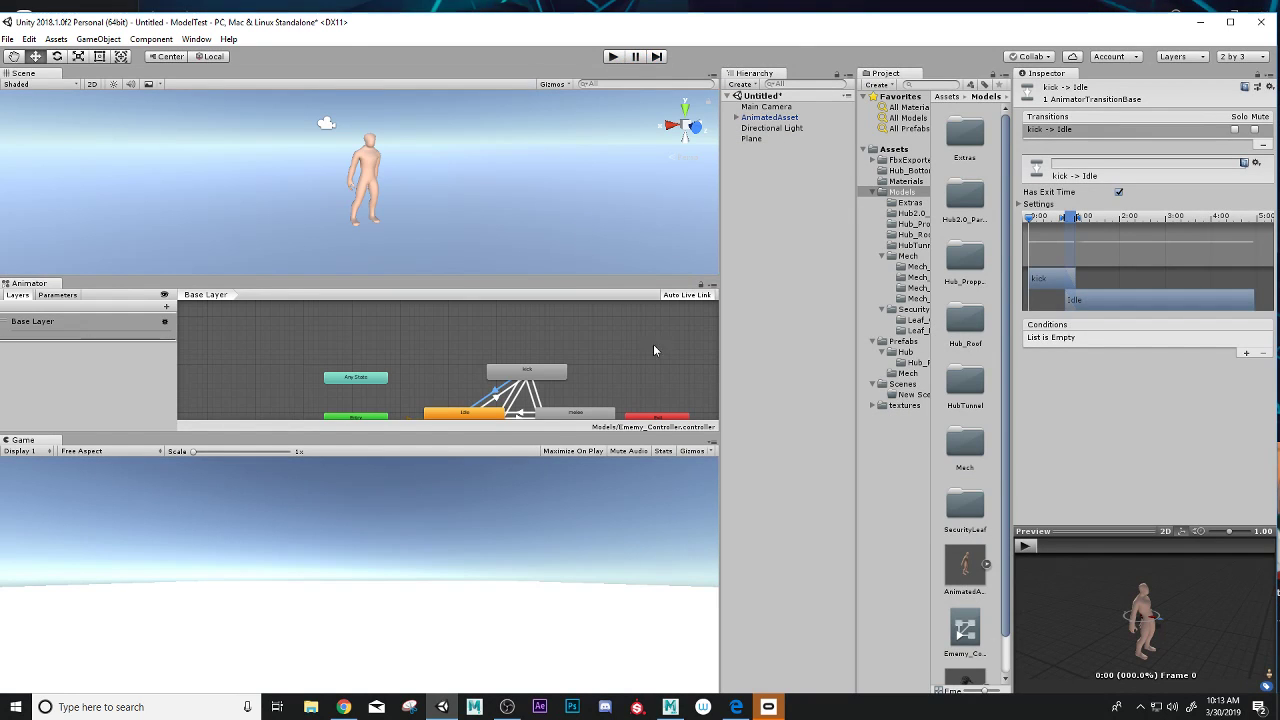